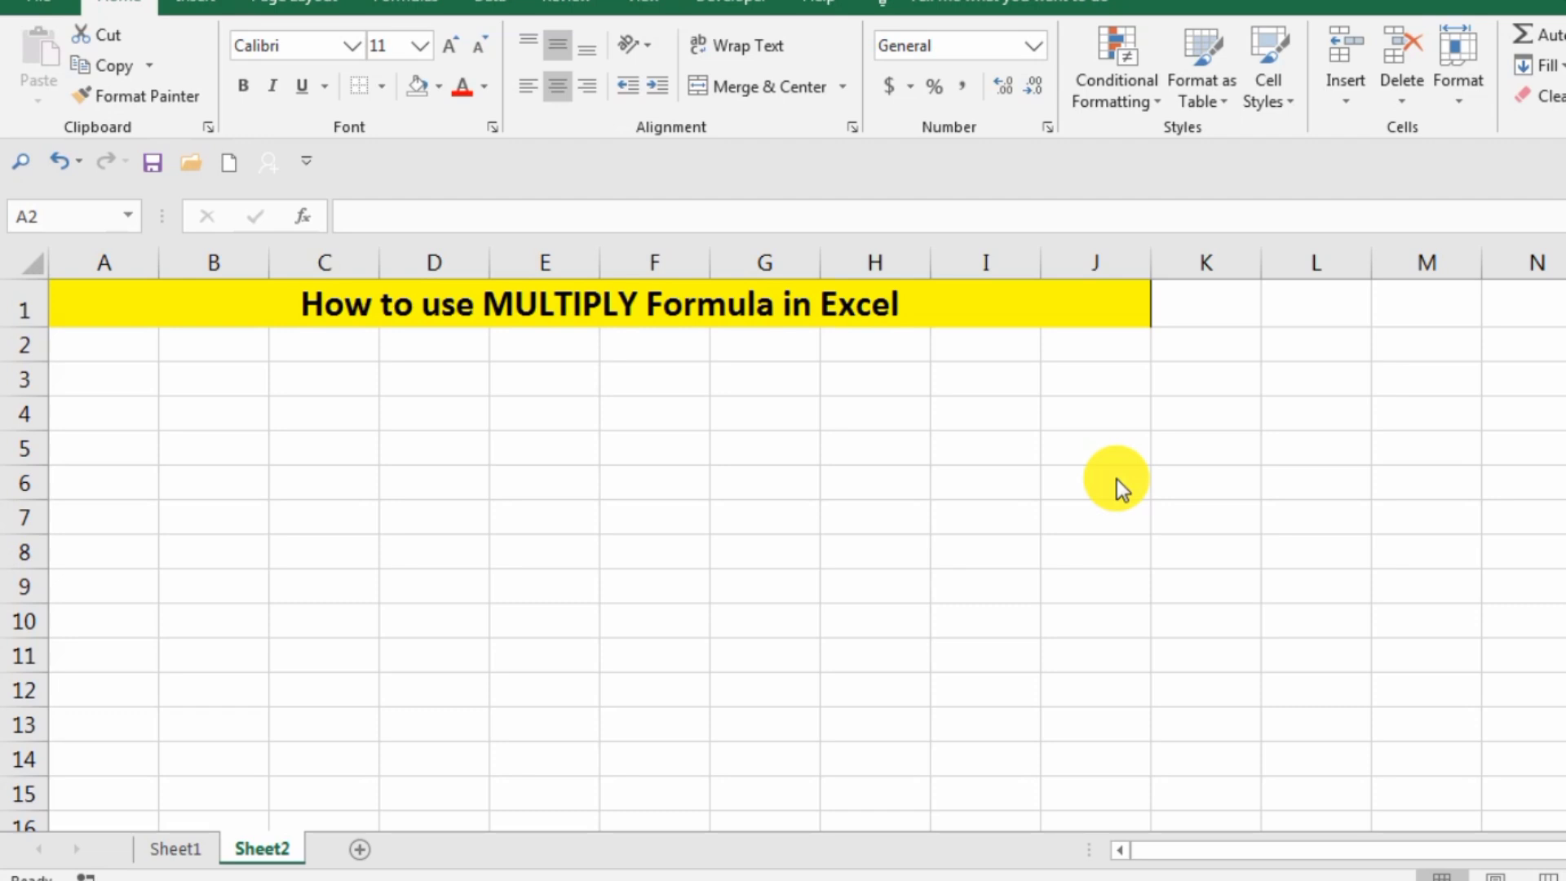
- Enter the column headers "Sr.no" in A2 and "Item" in B2
left_click(1116, 478)
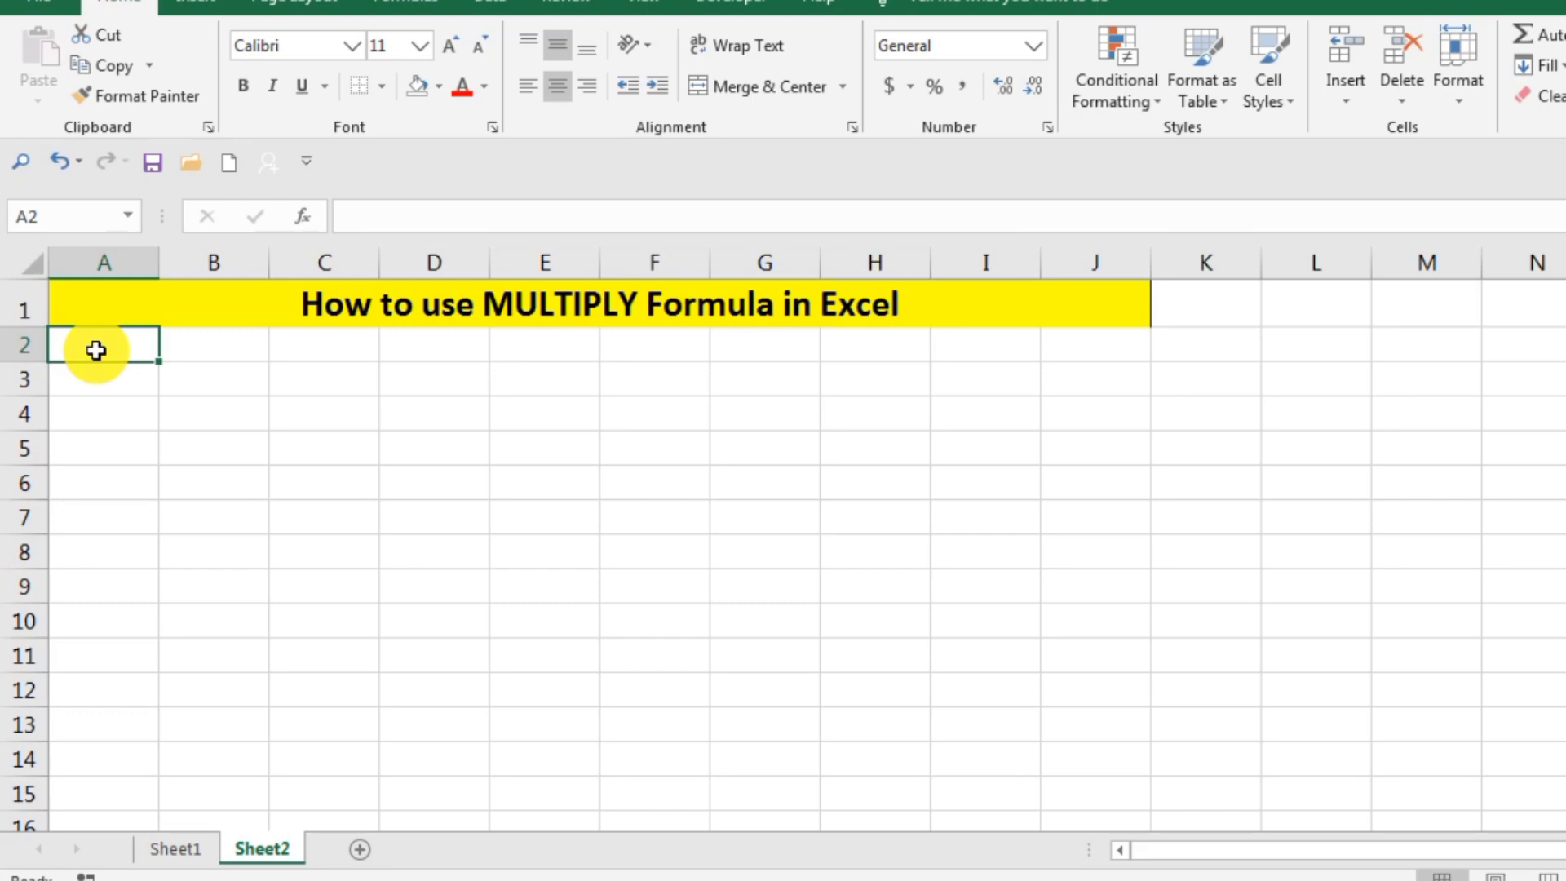
type("Sr")
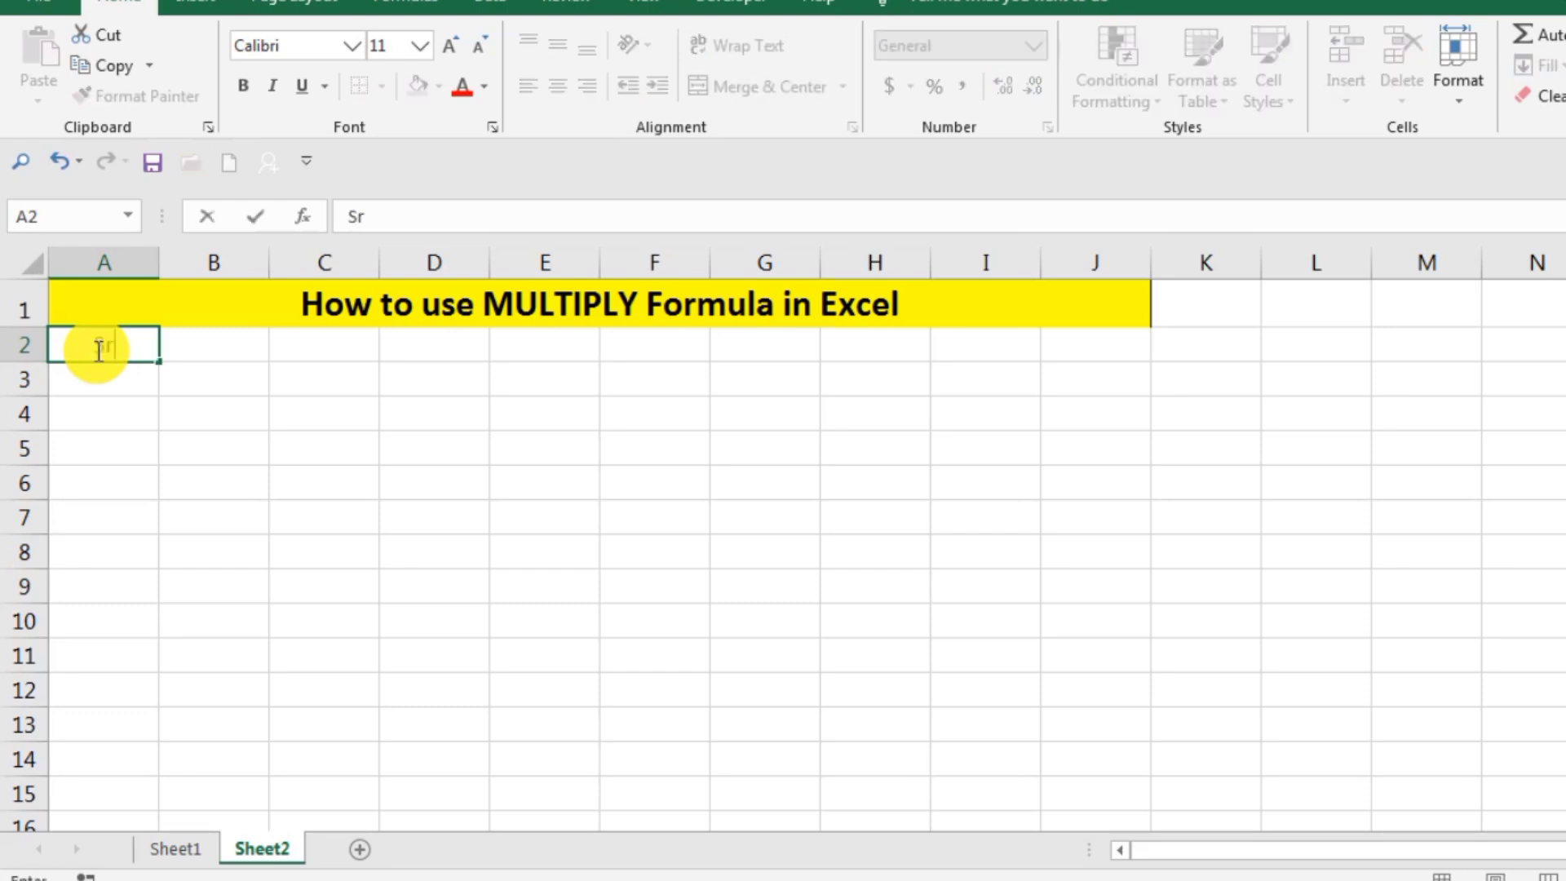
type(".no")
key("Return")
key("Right")
key("Up")
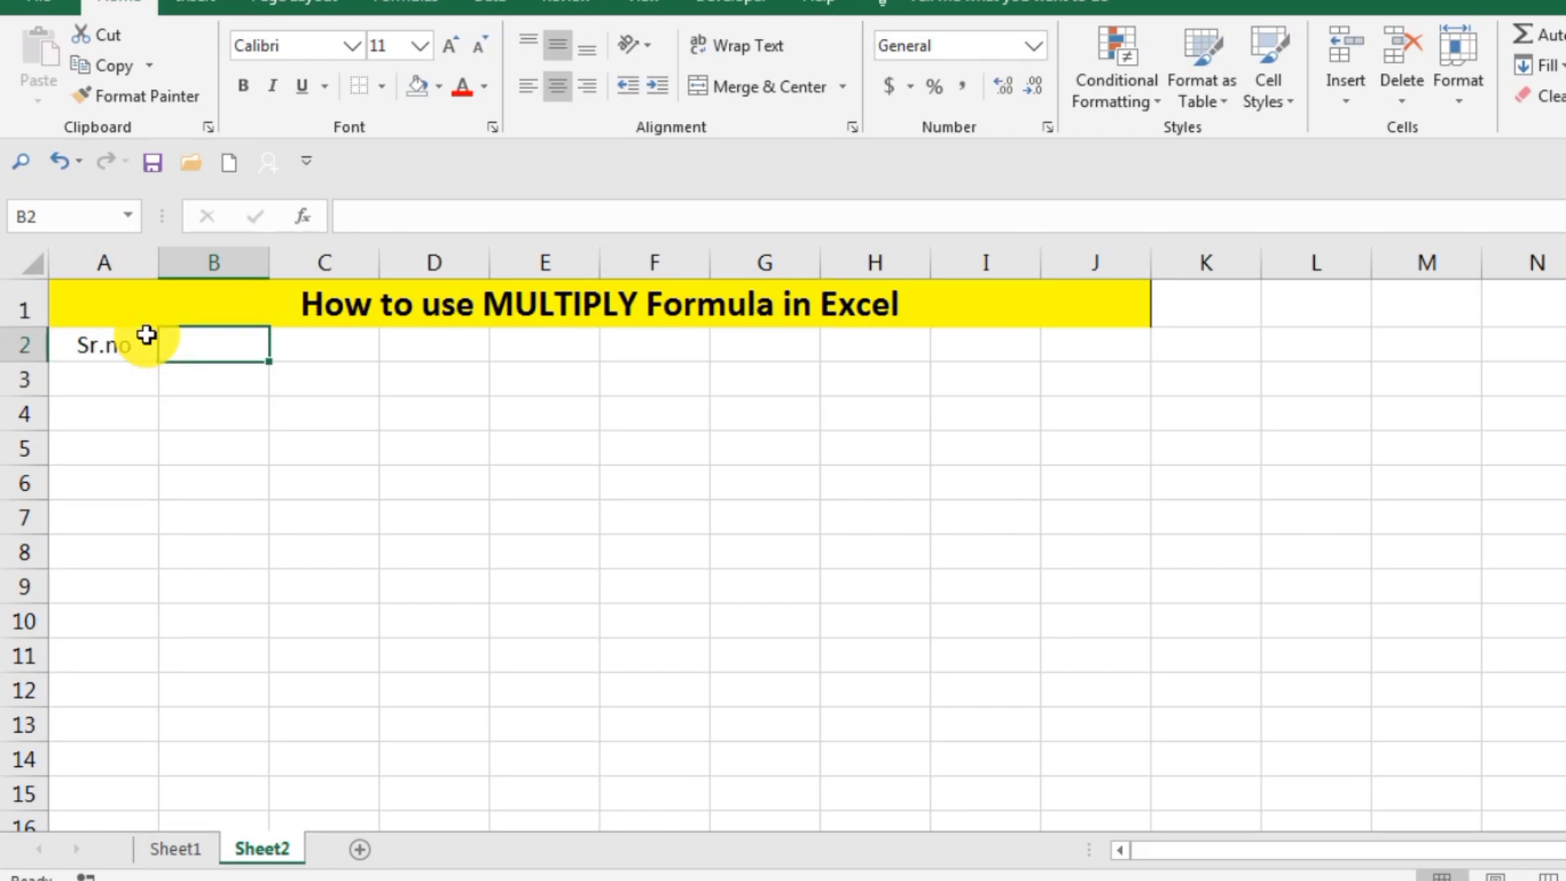
type("Item")
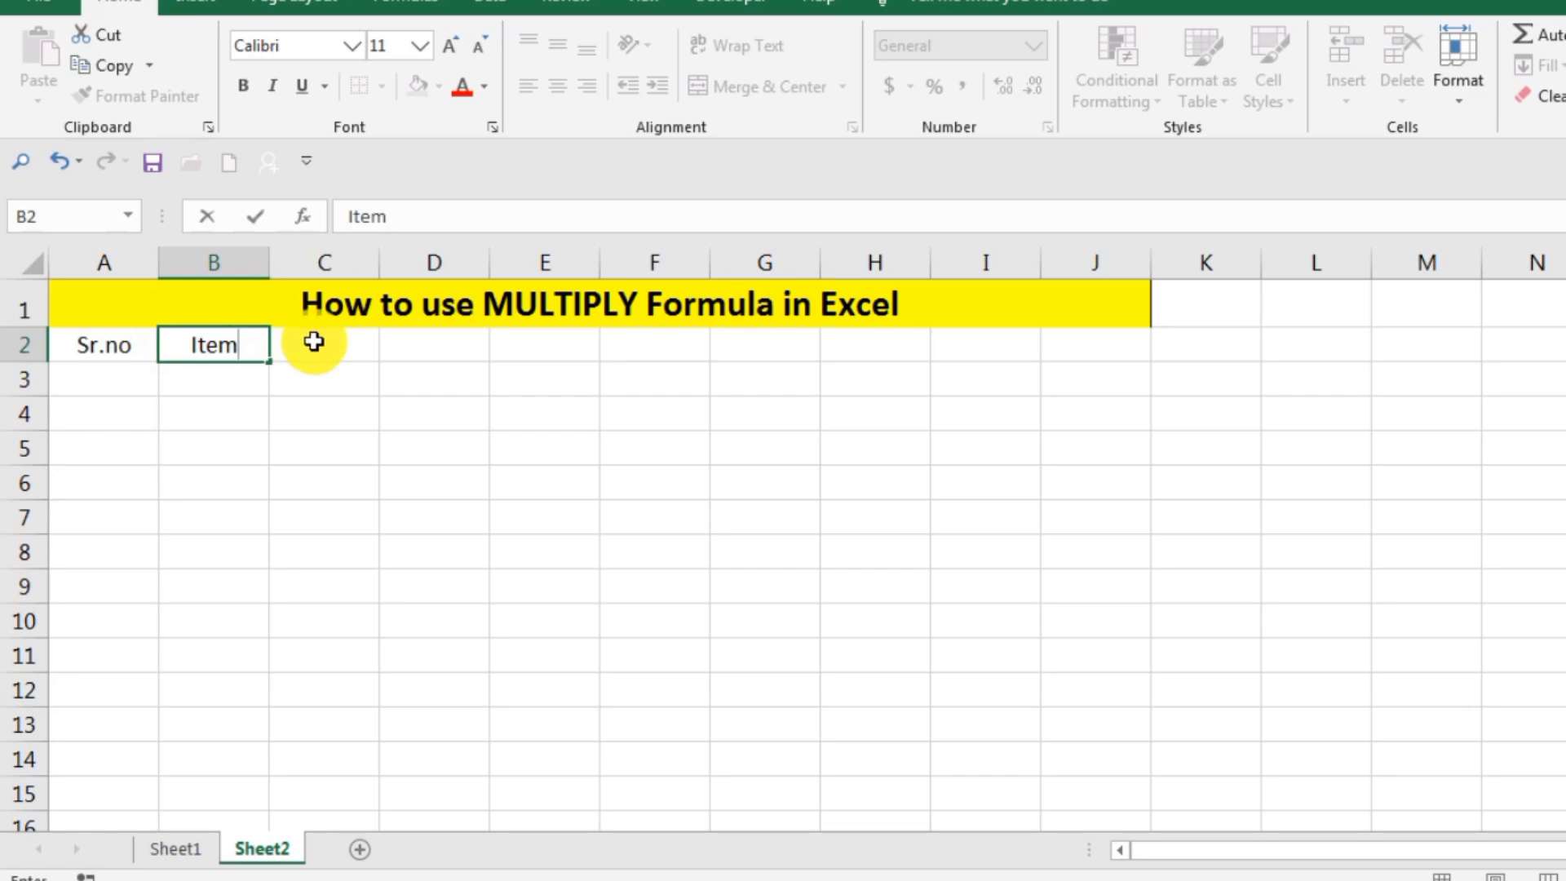
- Enter the header "per item rate" in C2 and widen column C to fit it
left_click(314, 342)
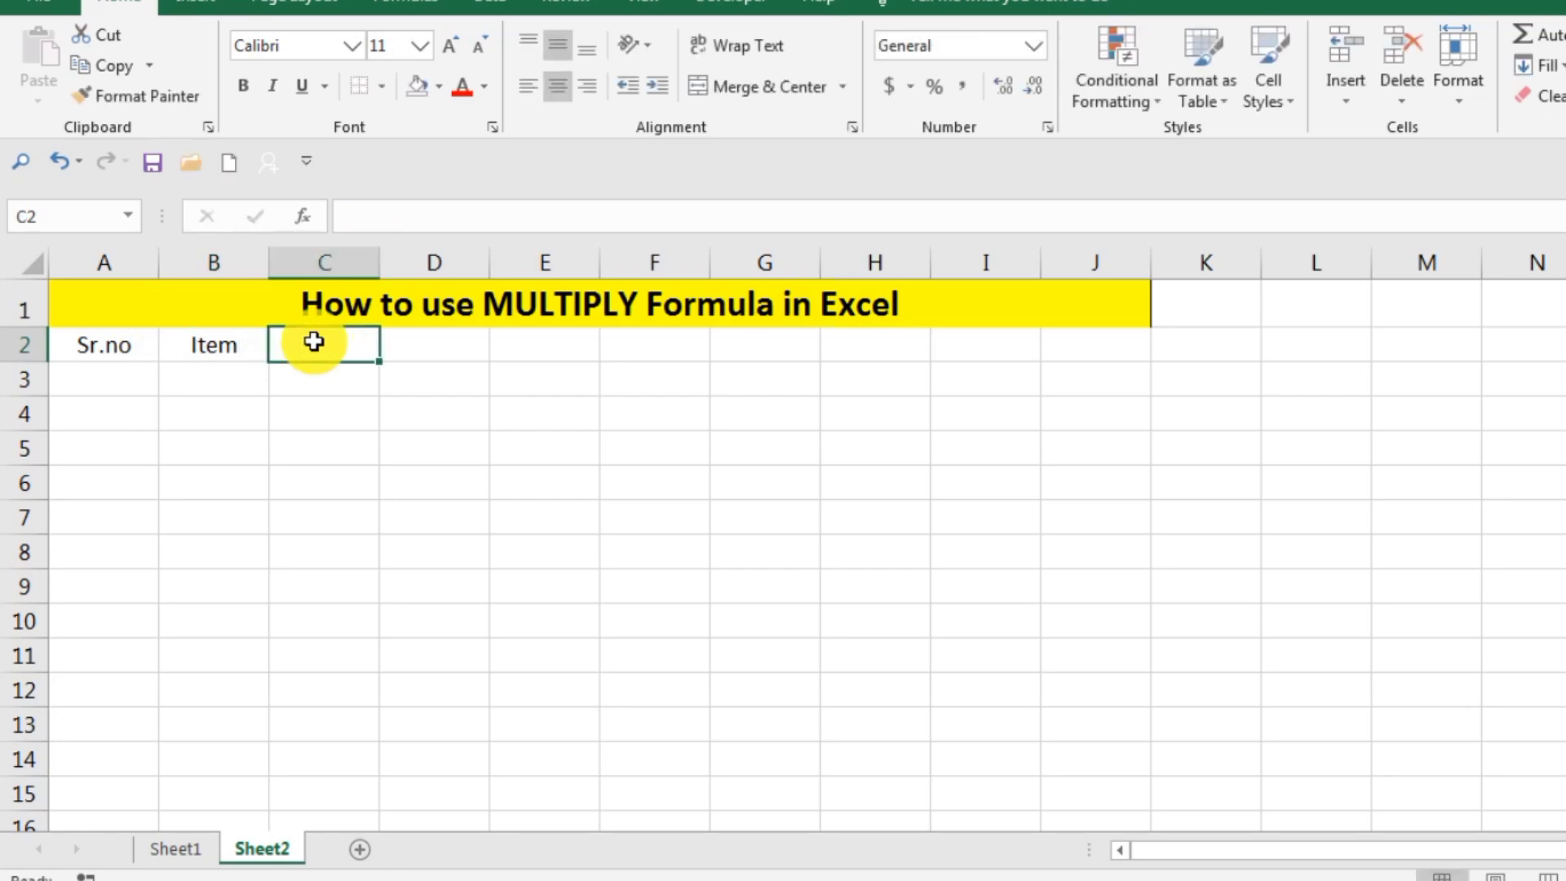
type("per")
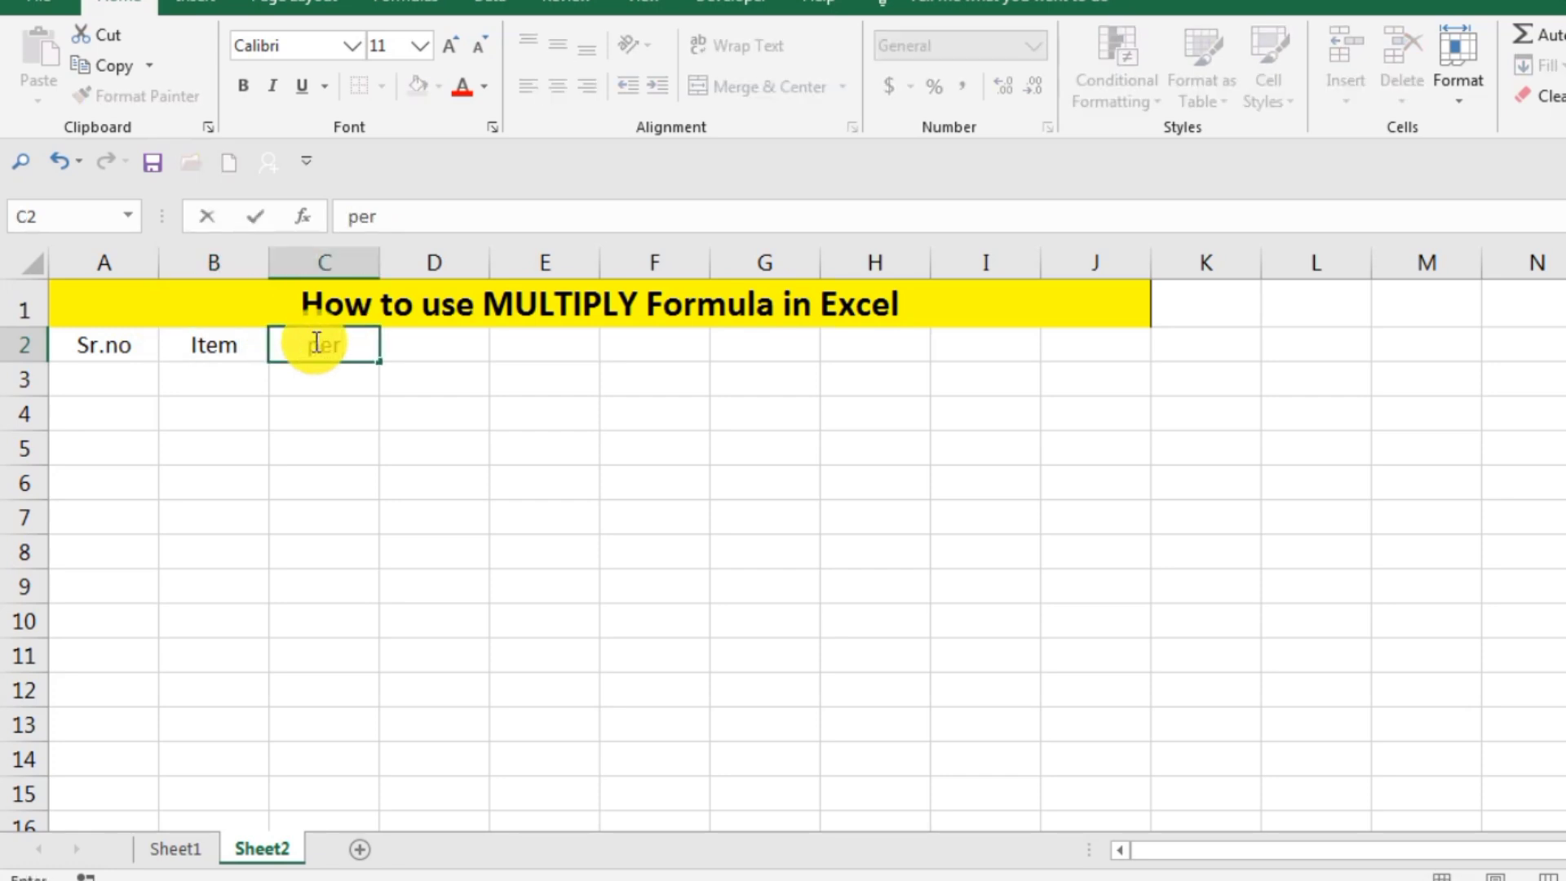
type(" item ra")
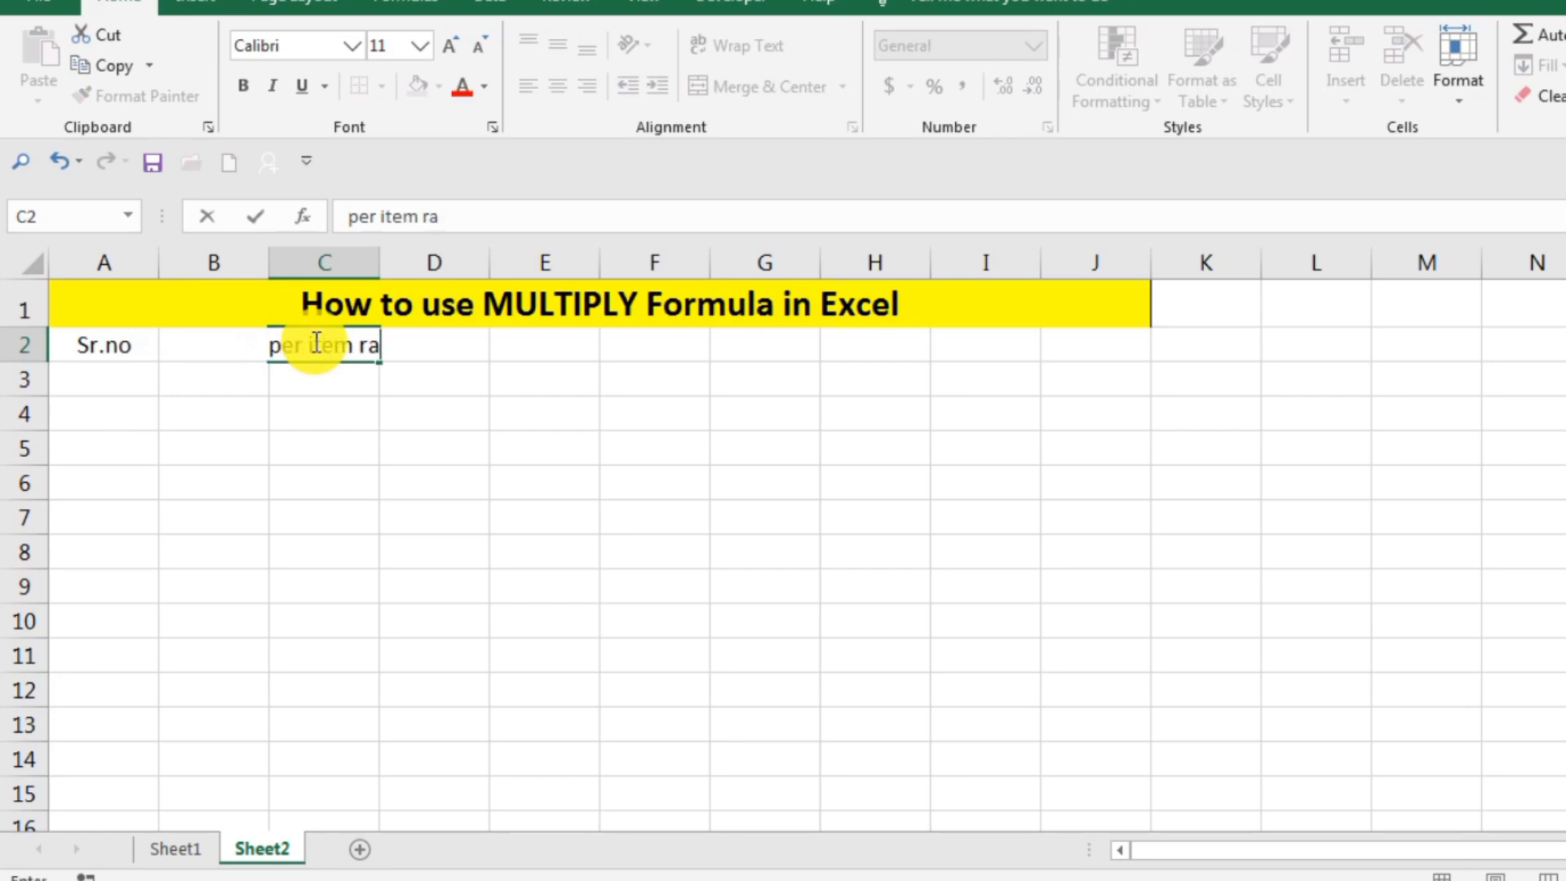
type("te")
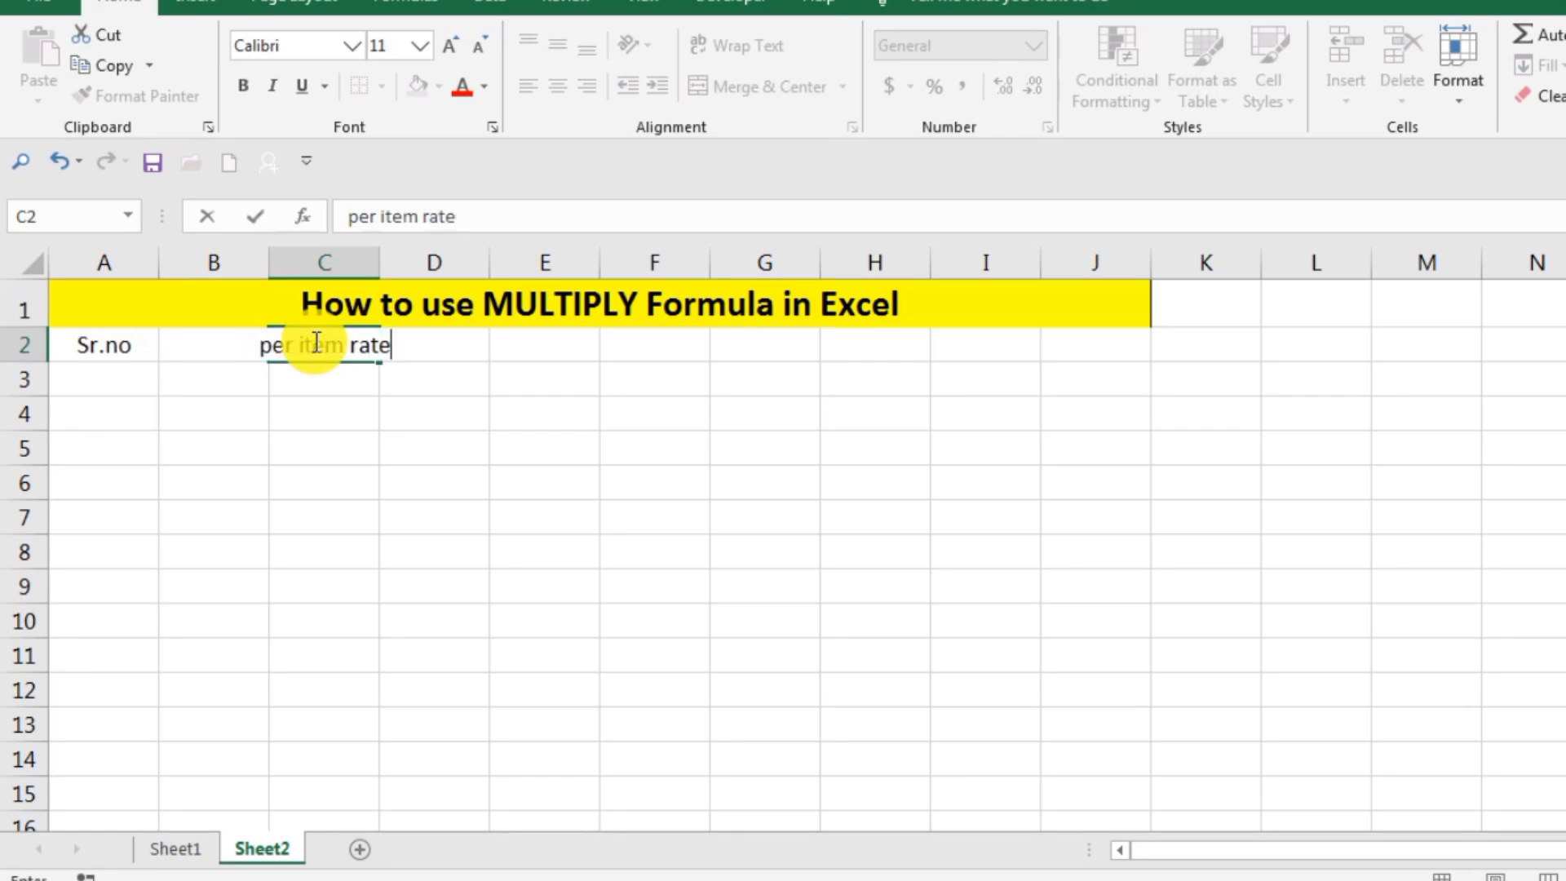
key("Return")
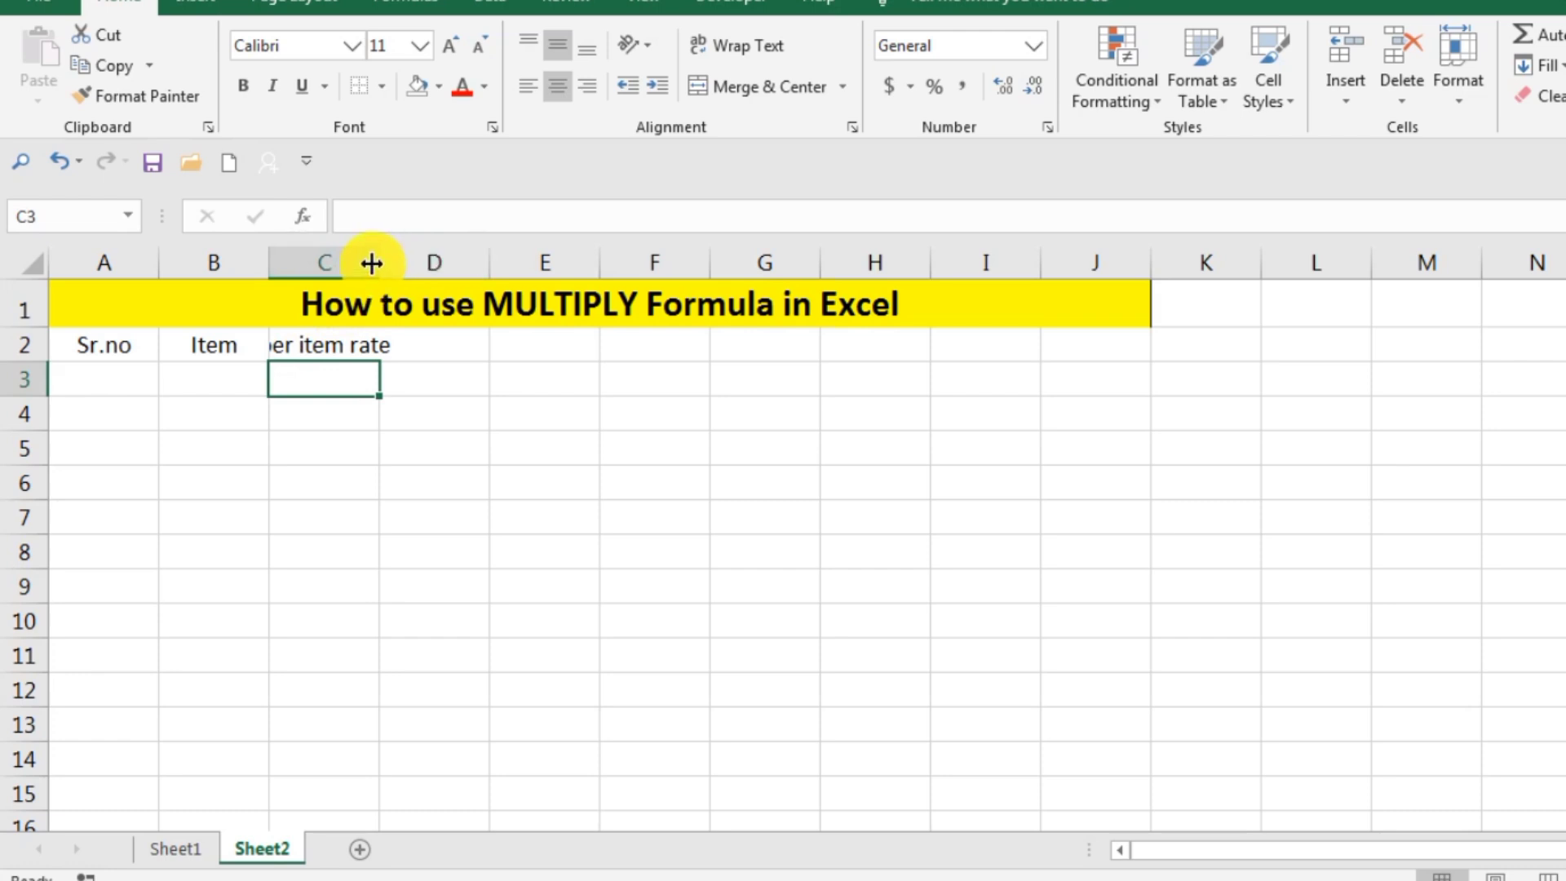
left_click_drag(371, 261, 420, 383)
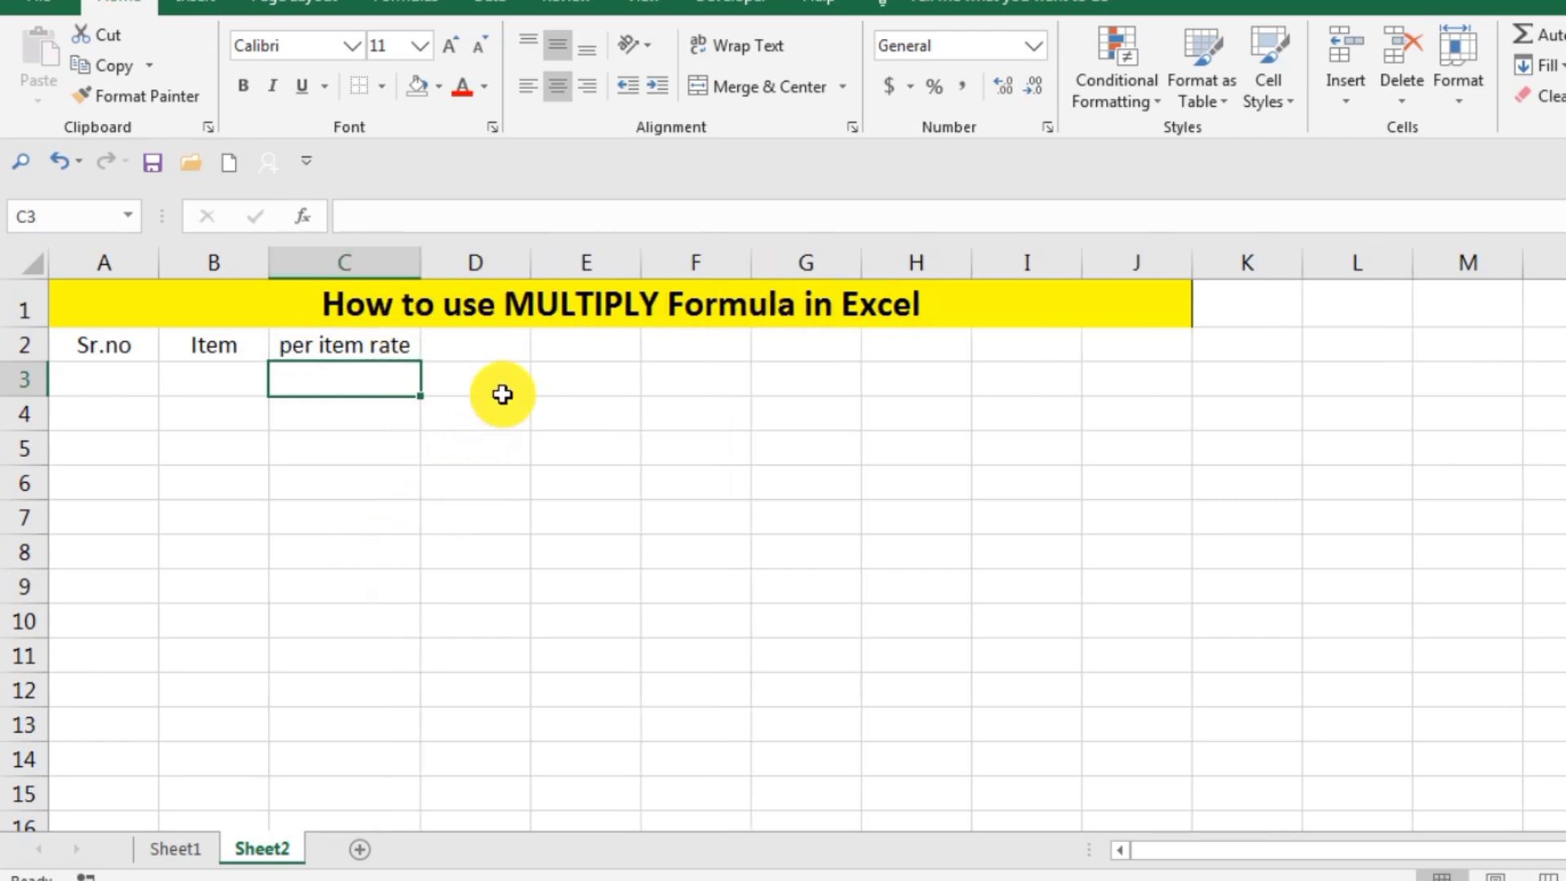
- Capitalize the first letter of the C2 header so it reads "Per item rate"
left_click(511, 357)
double_click(509, 350)
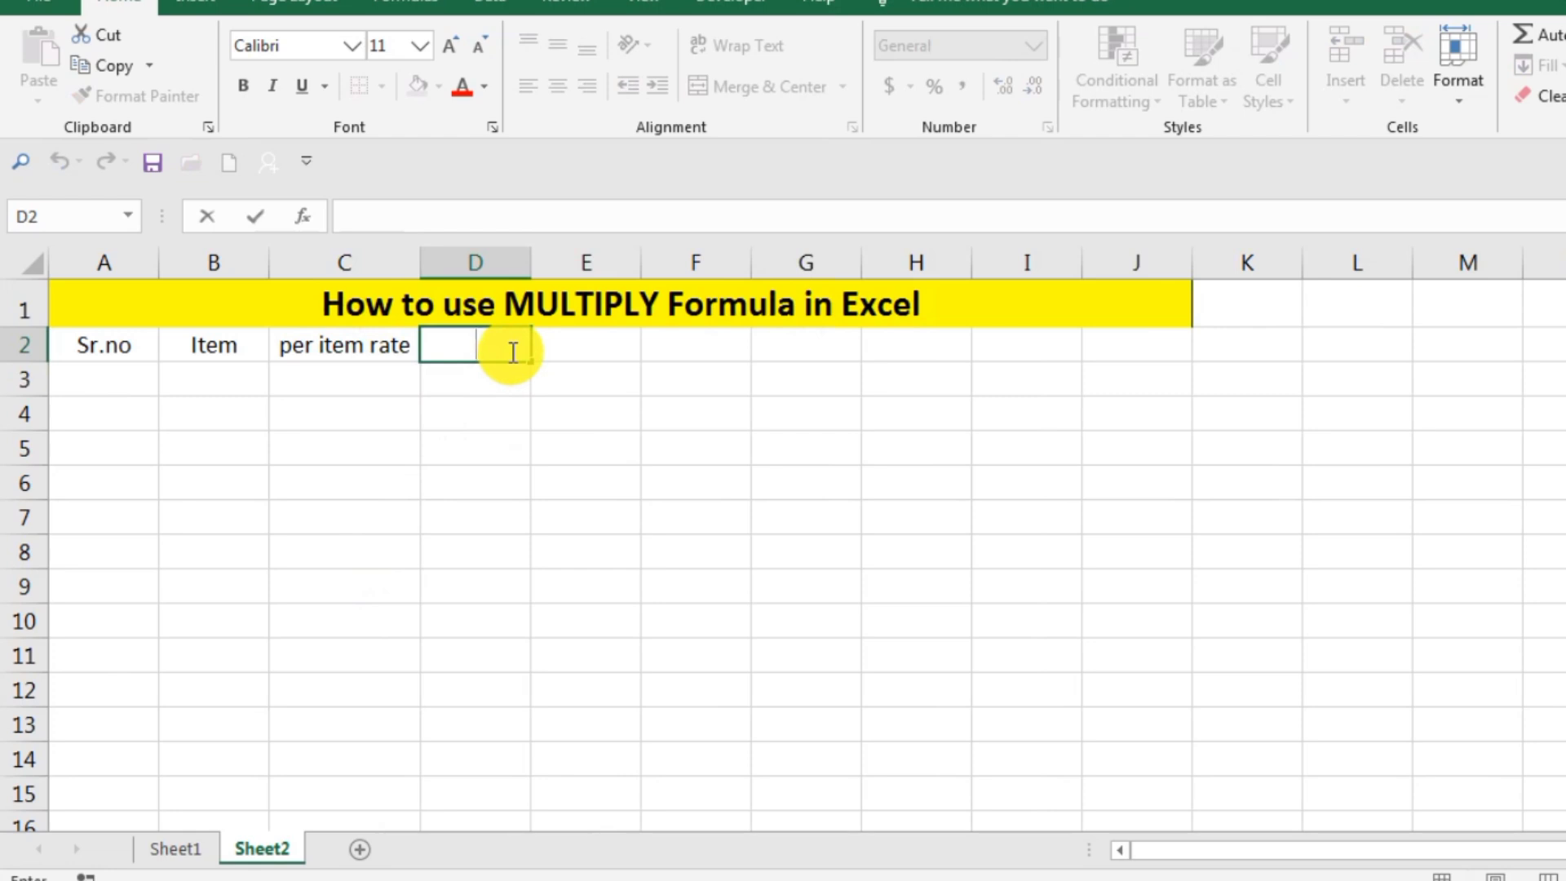
double_click(293, 345)
key("BackSpace")
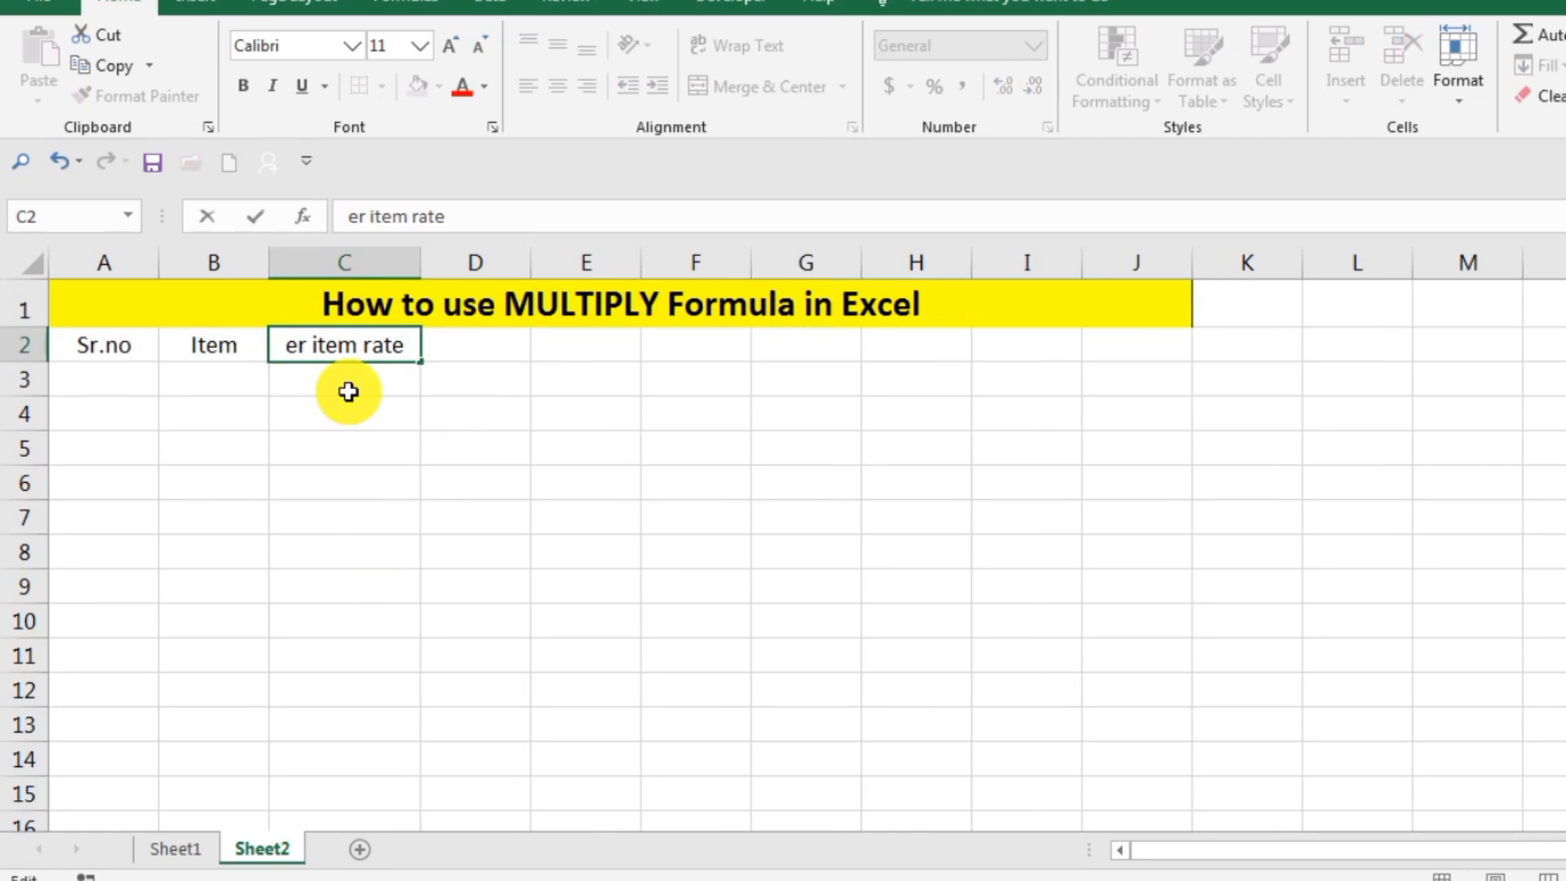
type("P")
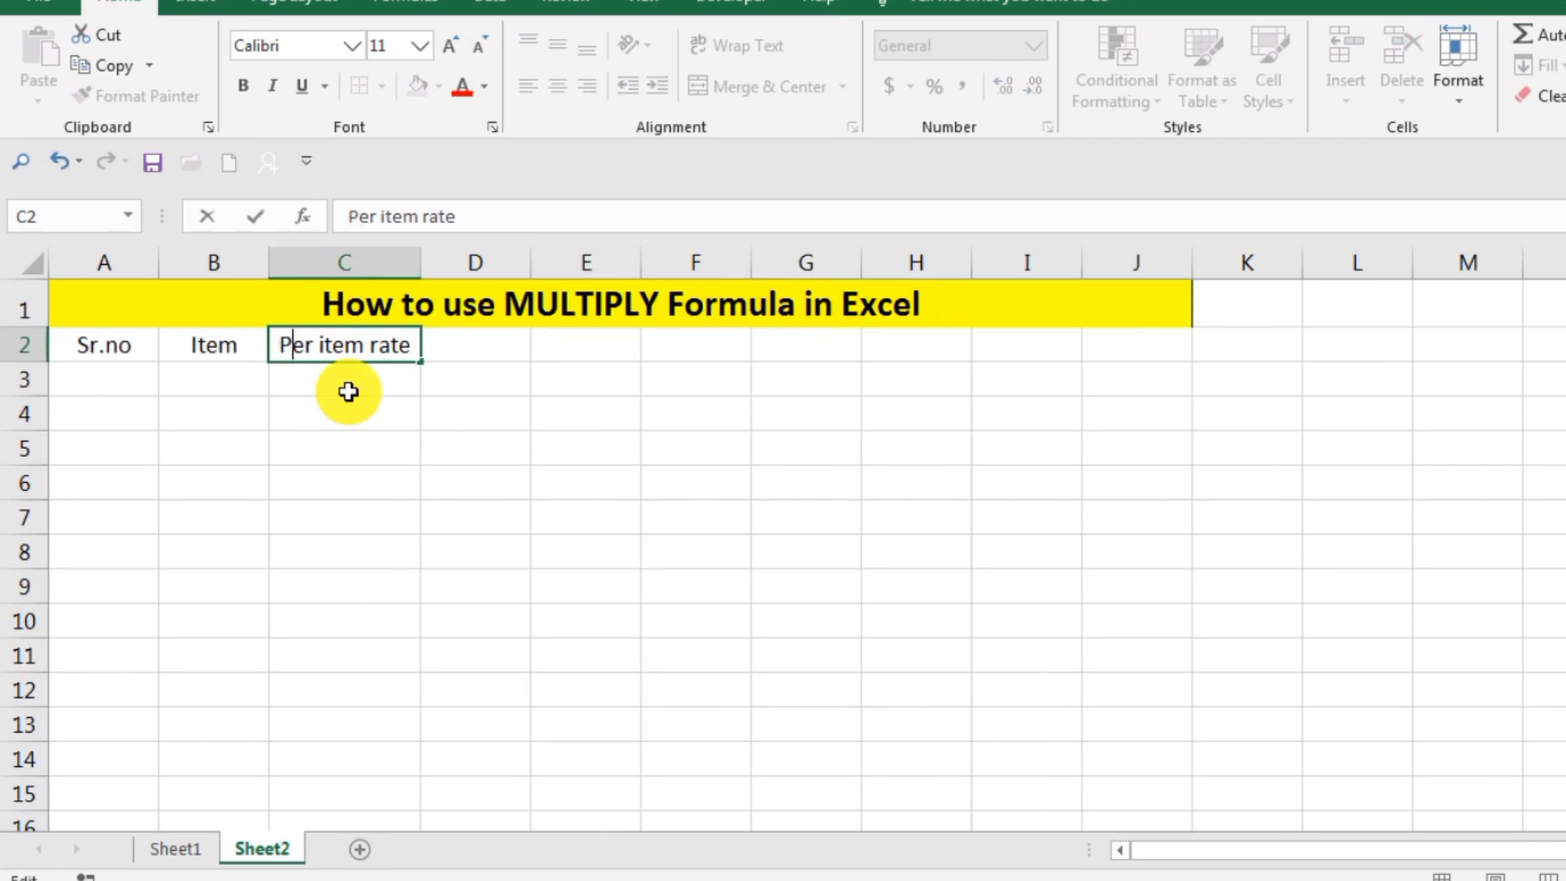
- Enter the header "Total item" in D2 and widen column D to fit it
left_click(473, 347)
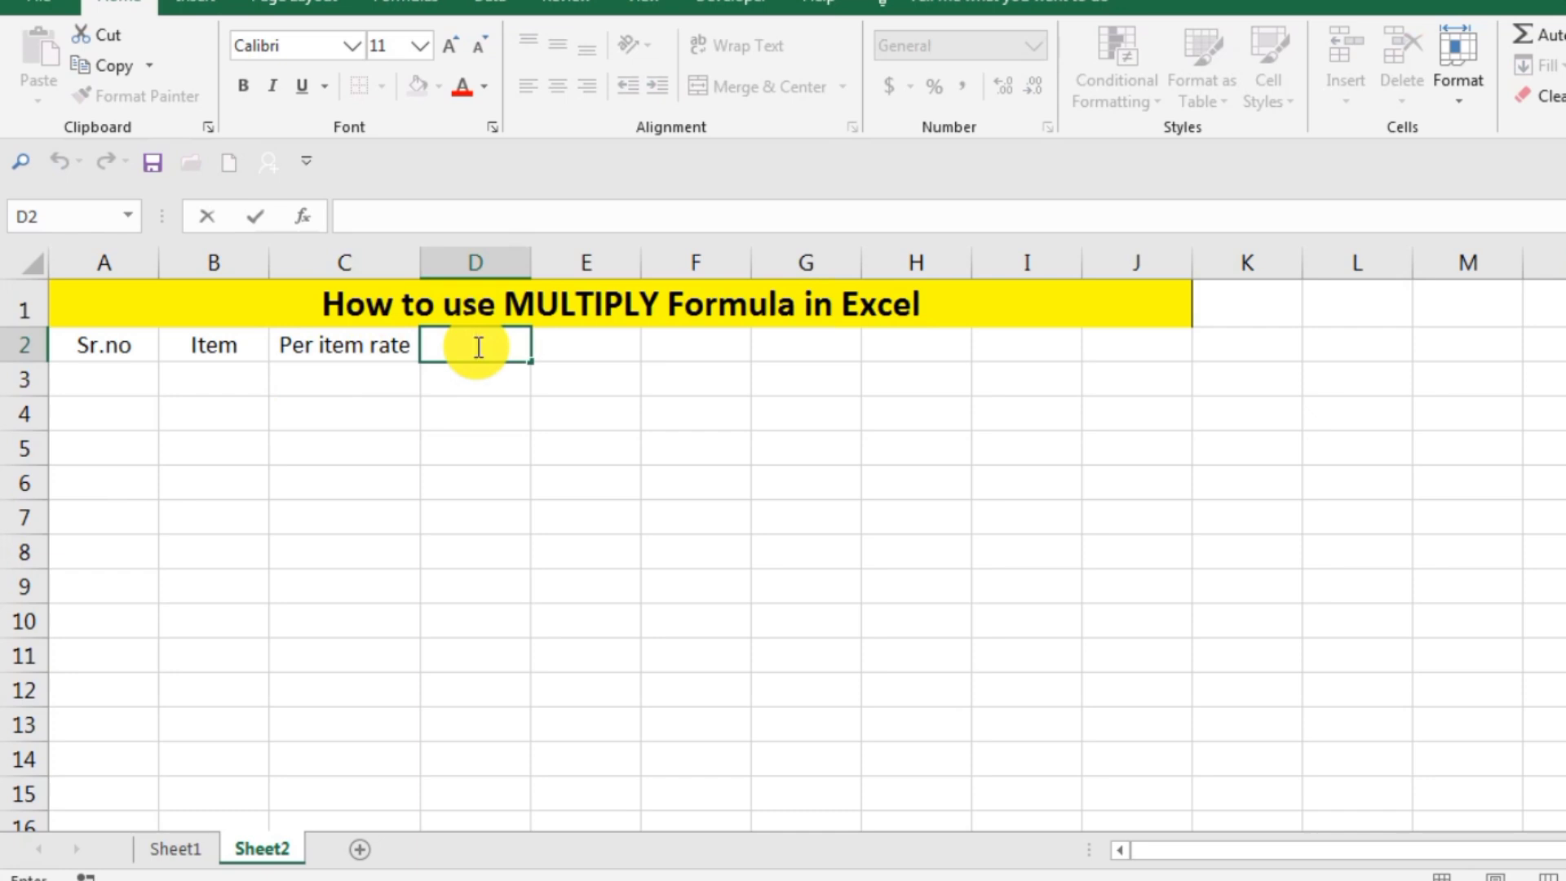
type("Total  item")
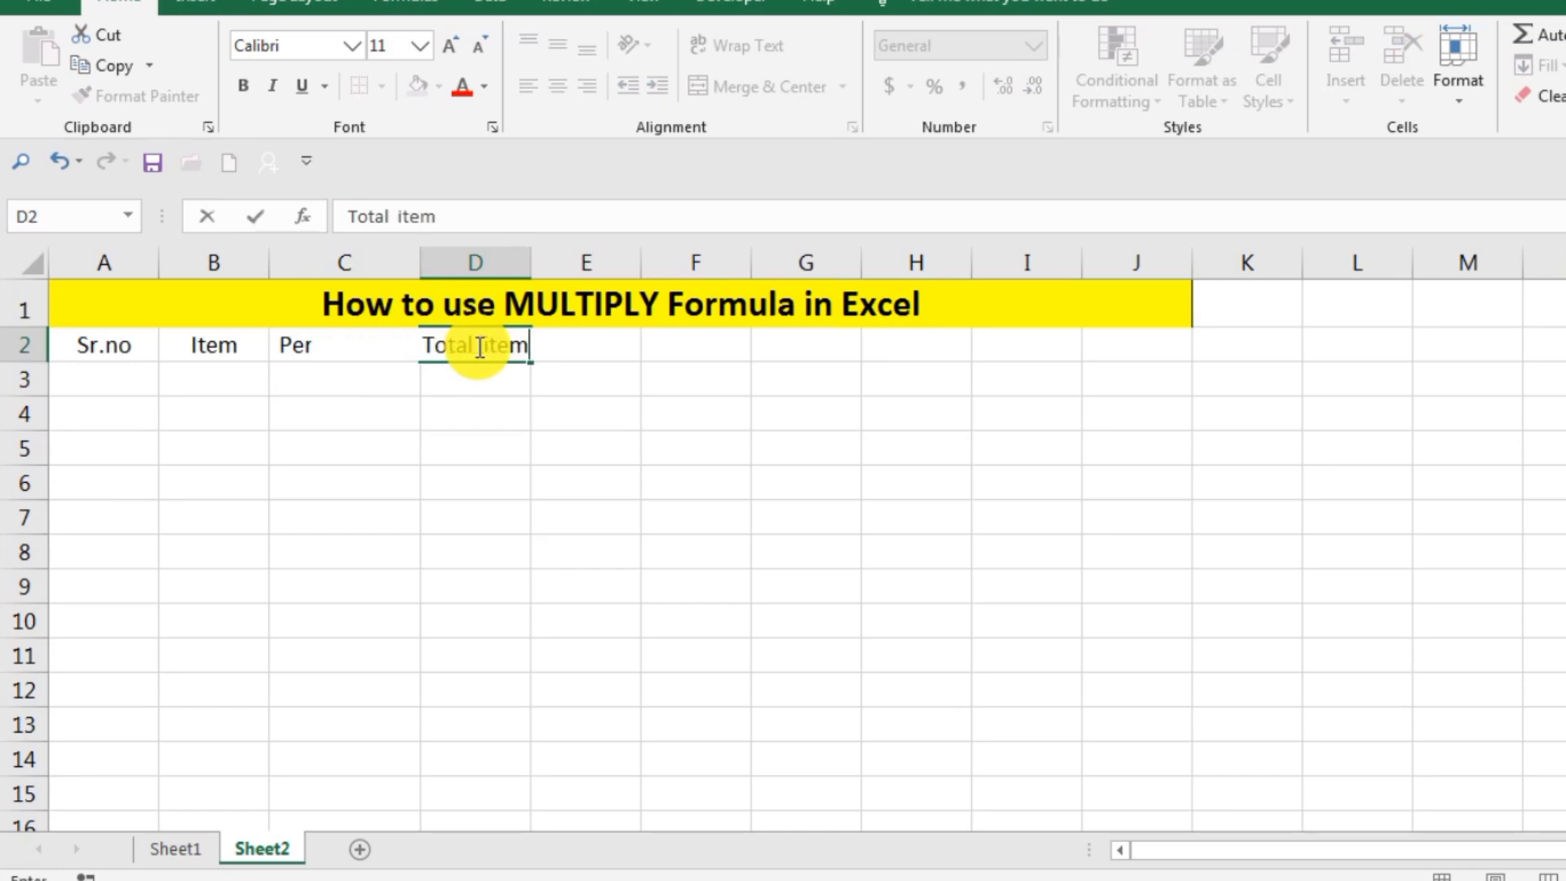
left_click(530, 259)
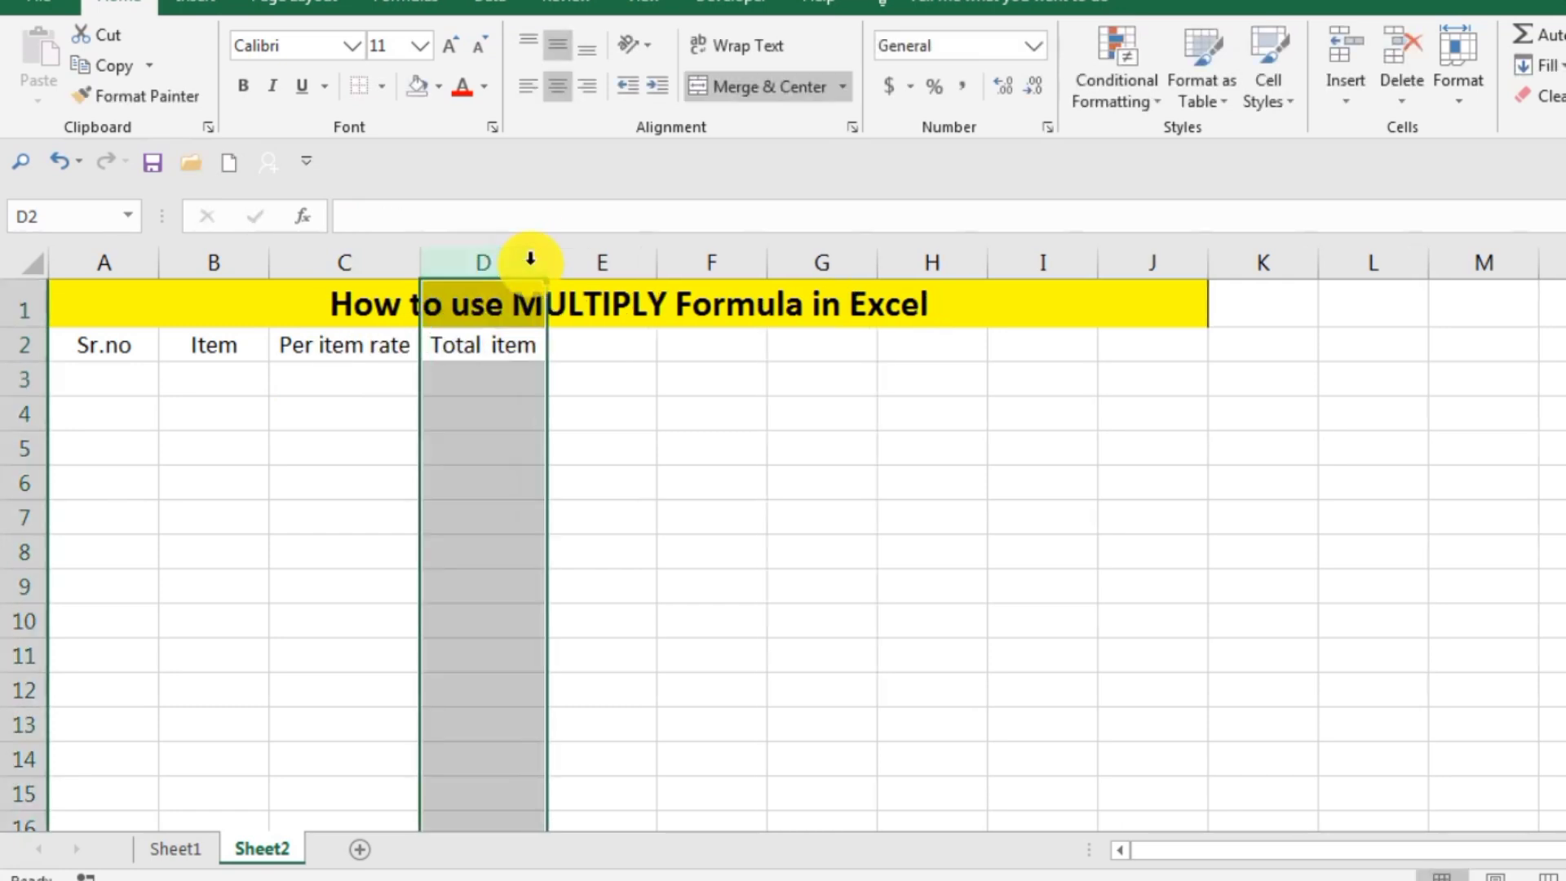
left_click(699, 459)
- Enter the header "Amount" in E2
left_click(634, 353)
double_click(635, 353)
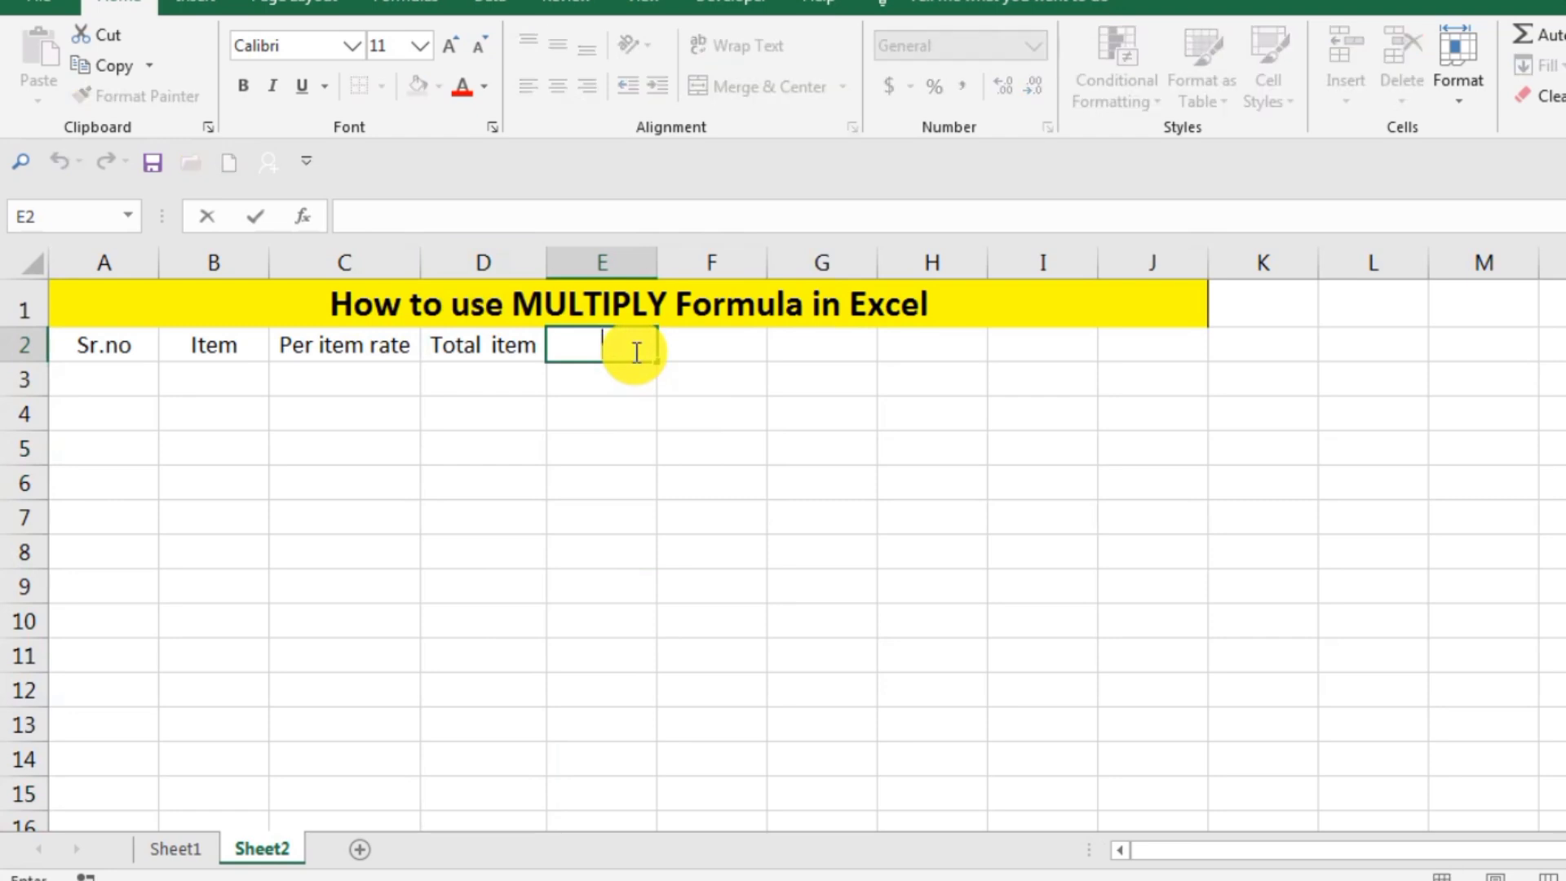
type("T")
key("BackSpace")
type("Amount")
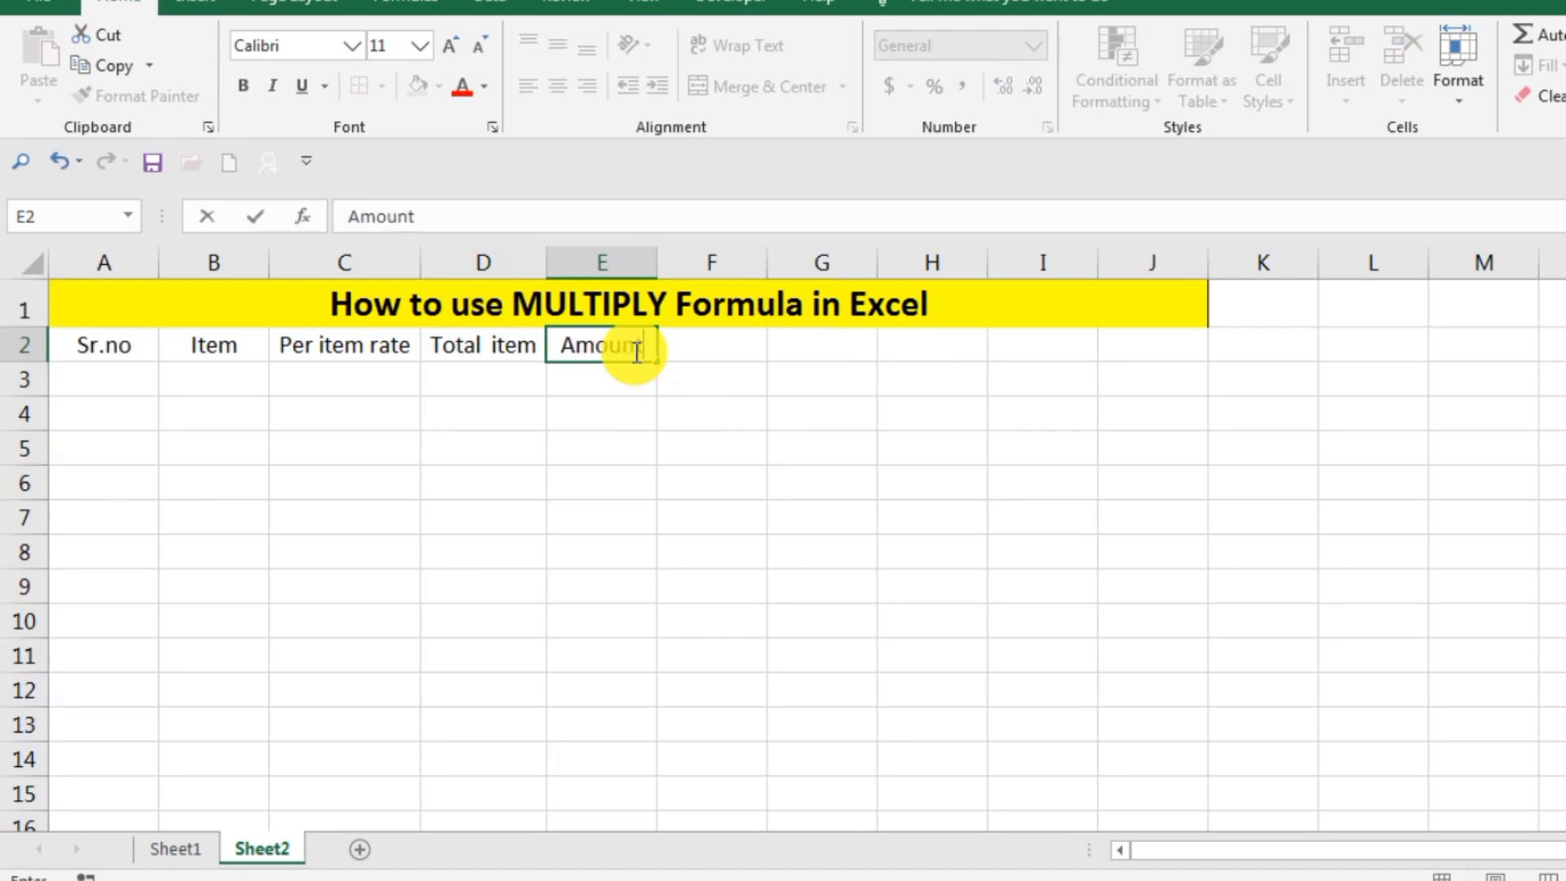
key("Return")
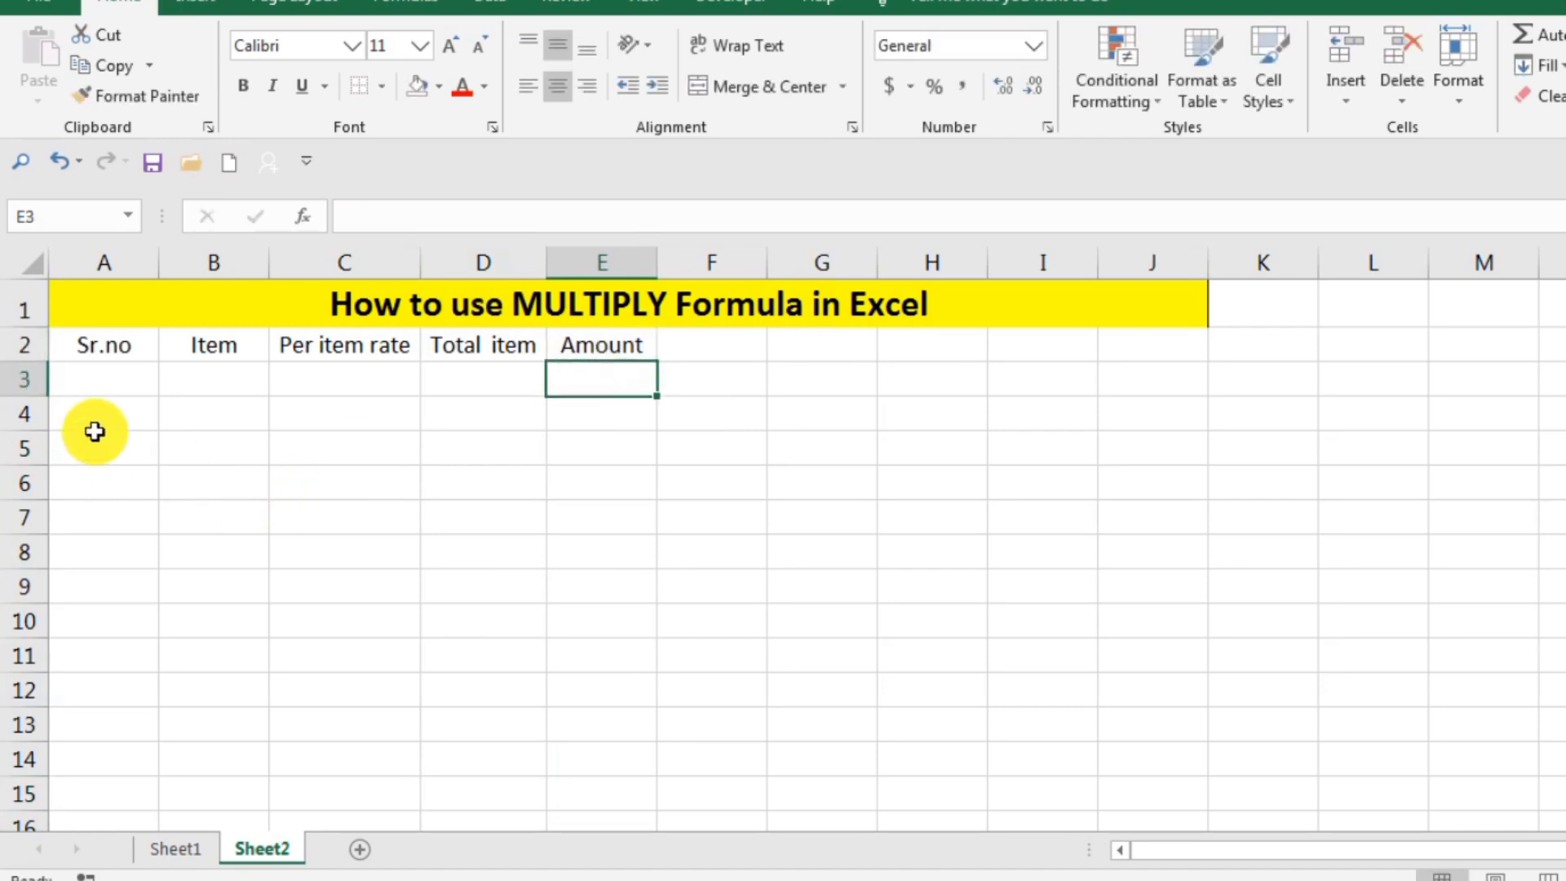
- Enter the first two serial numbers, 1 in A3 and 2 in A4
left_click(121, 381)
type("1")
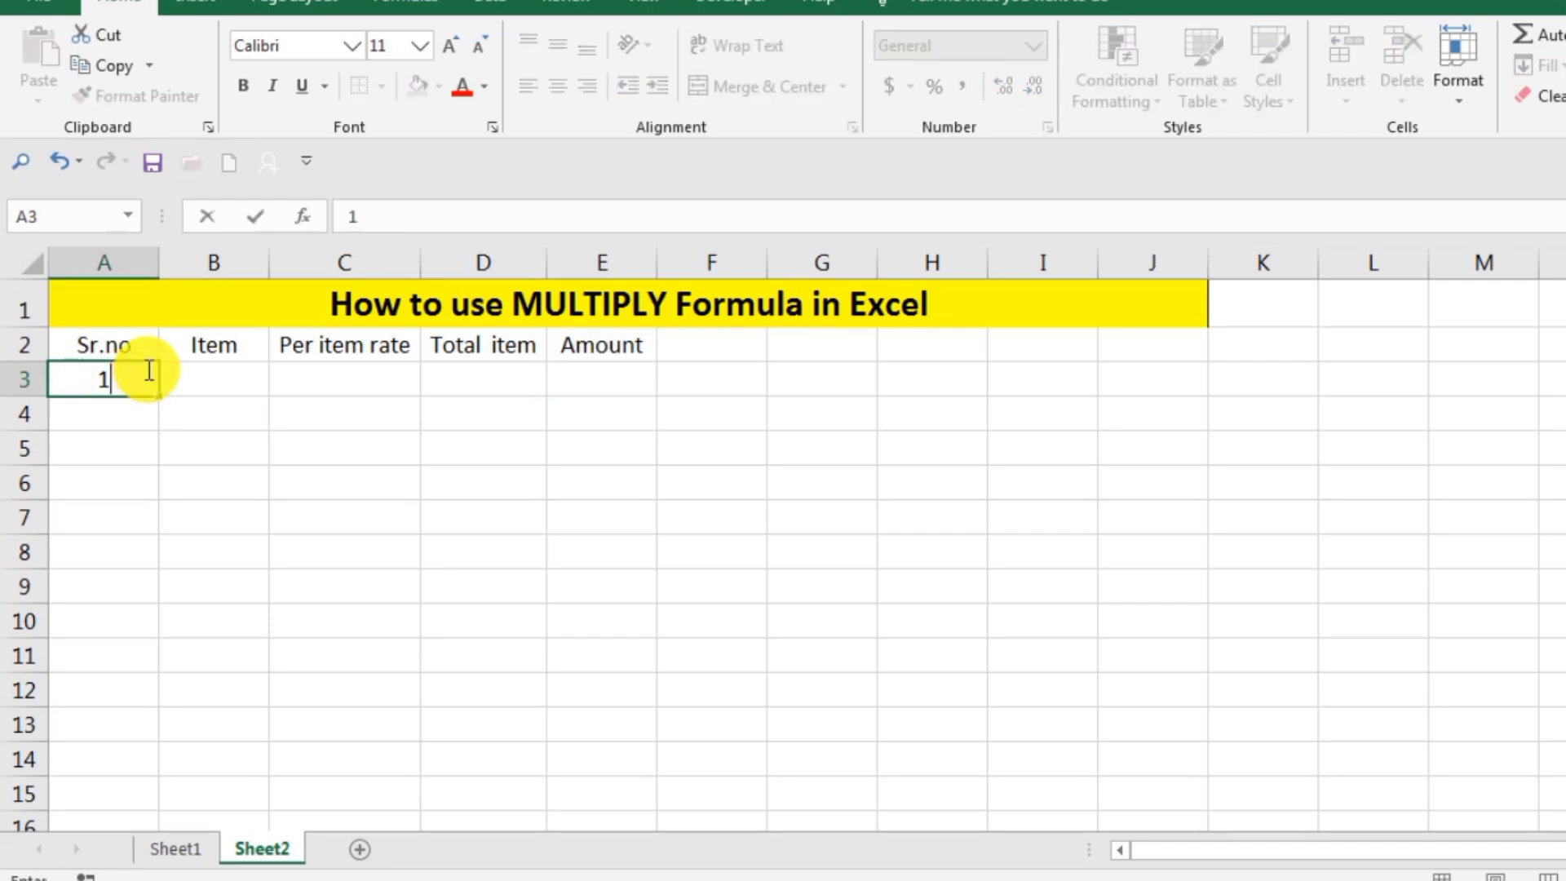
key("Return")
type("2")
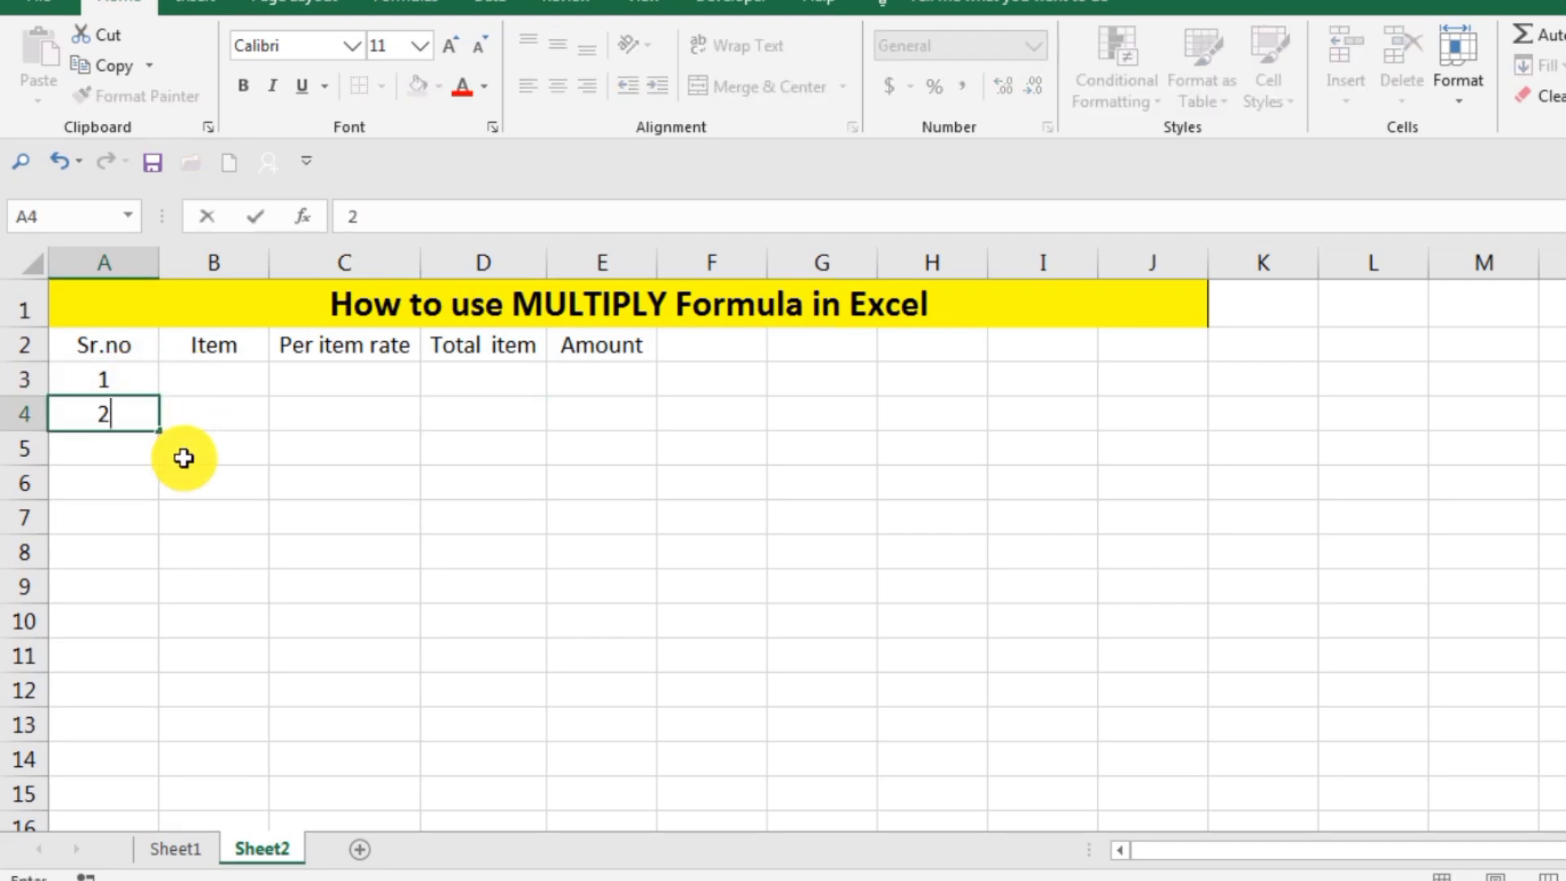
key("Return")
left_click_drag(89, 416, 115, 350)
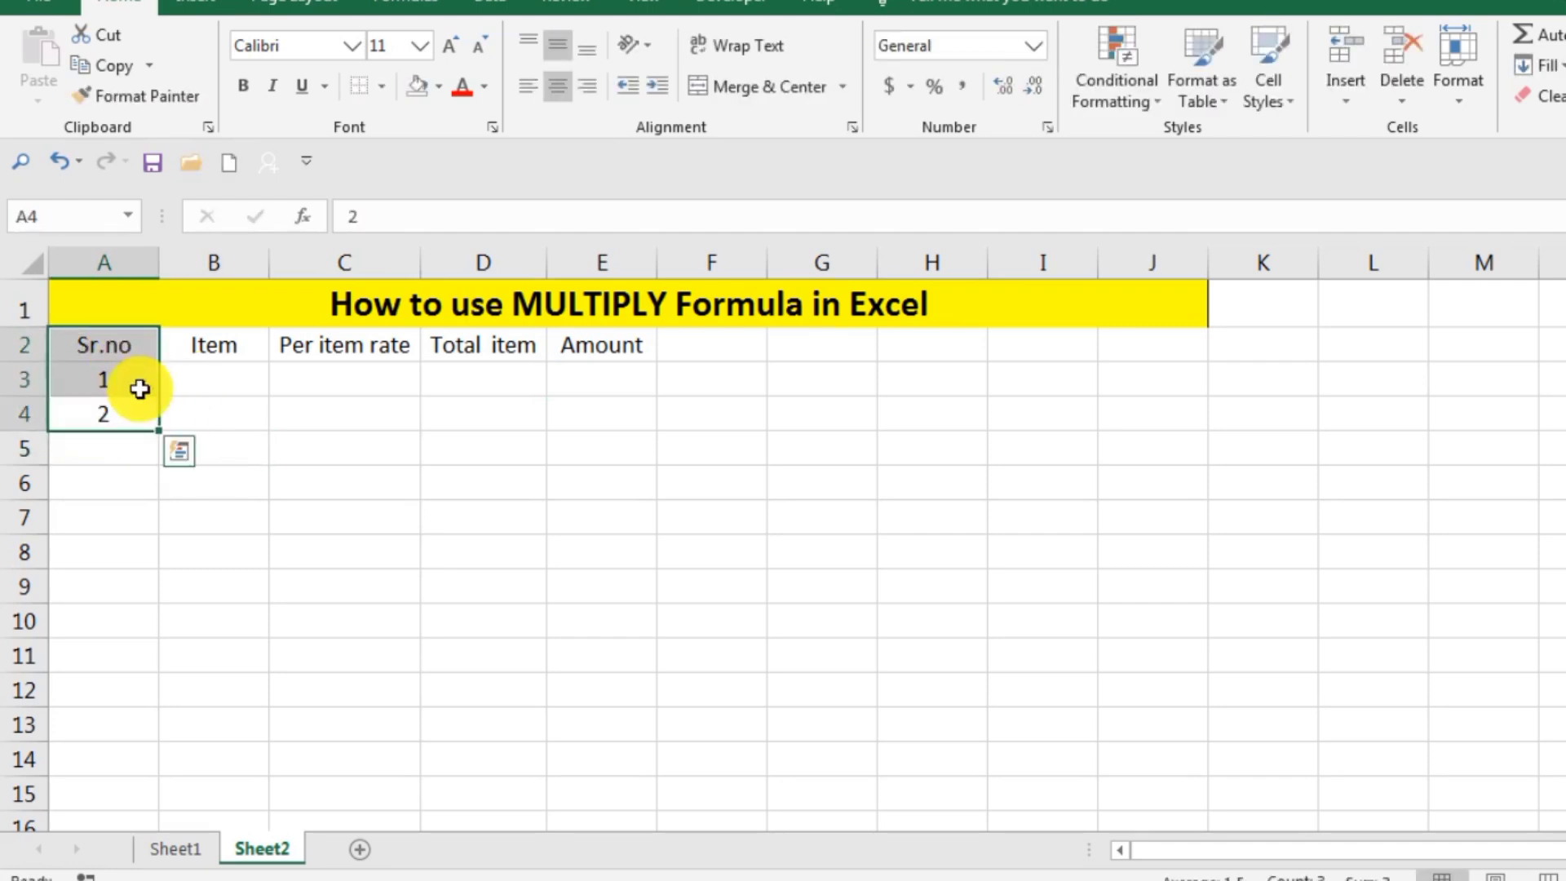
left_click(179, 451)
left_click(179, 451)
left_click(211, 422)
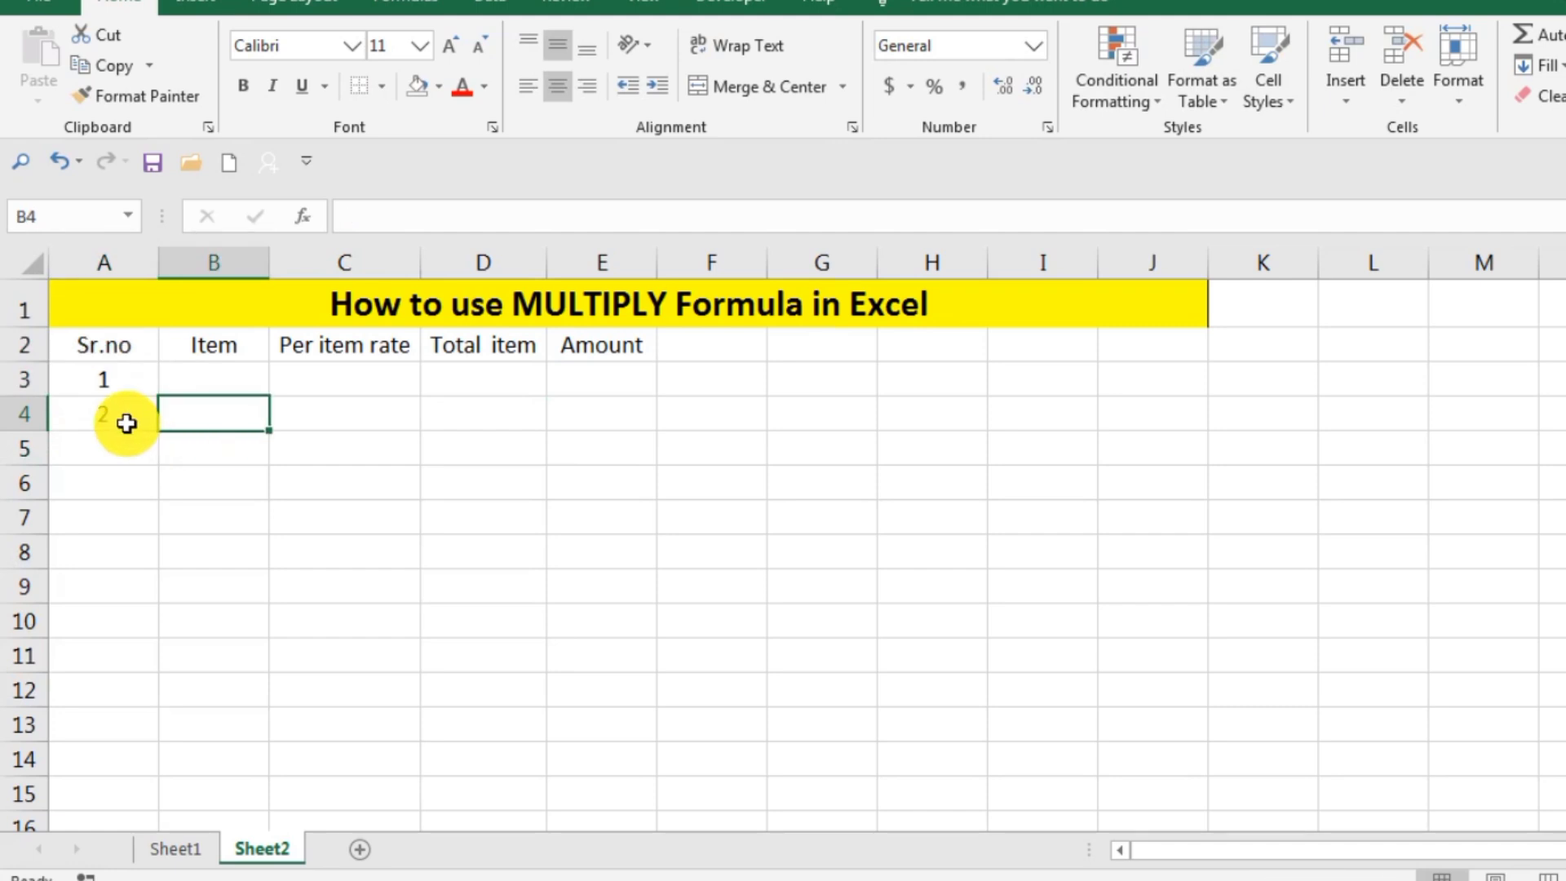
- Extend the serial number series down column A to 10 in A12
left_click_drag(129, 412, 148, 697)
left_click(570, 661)
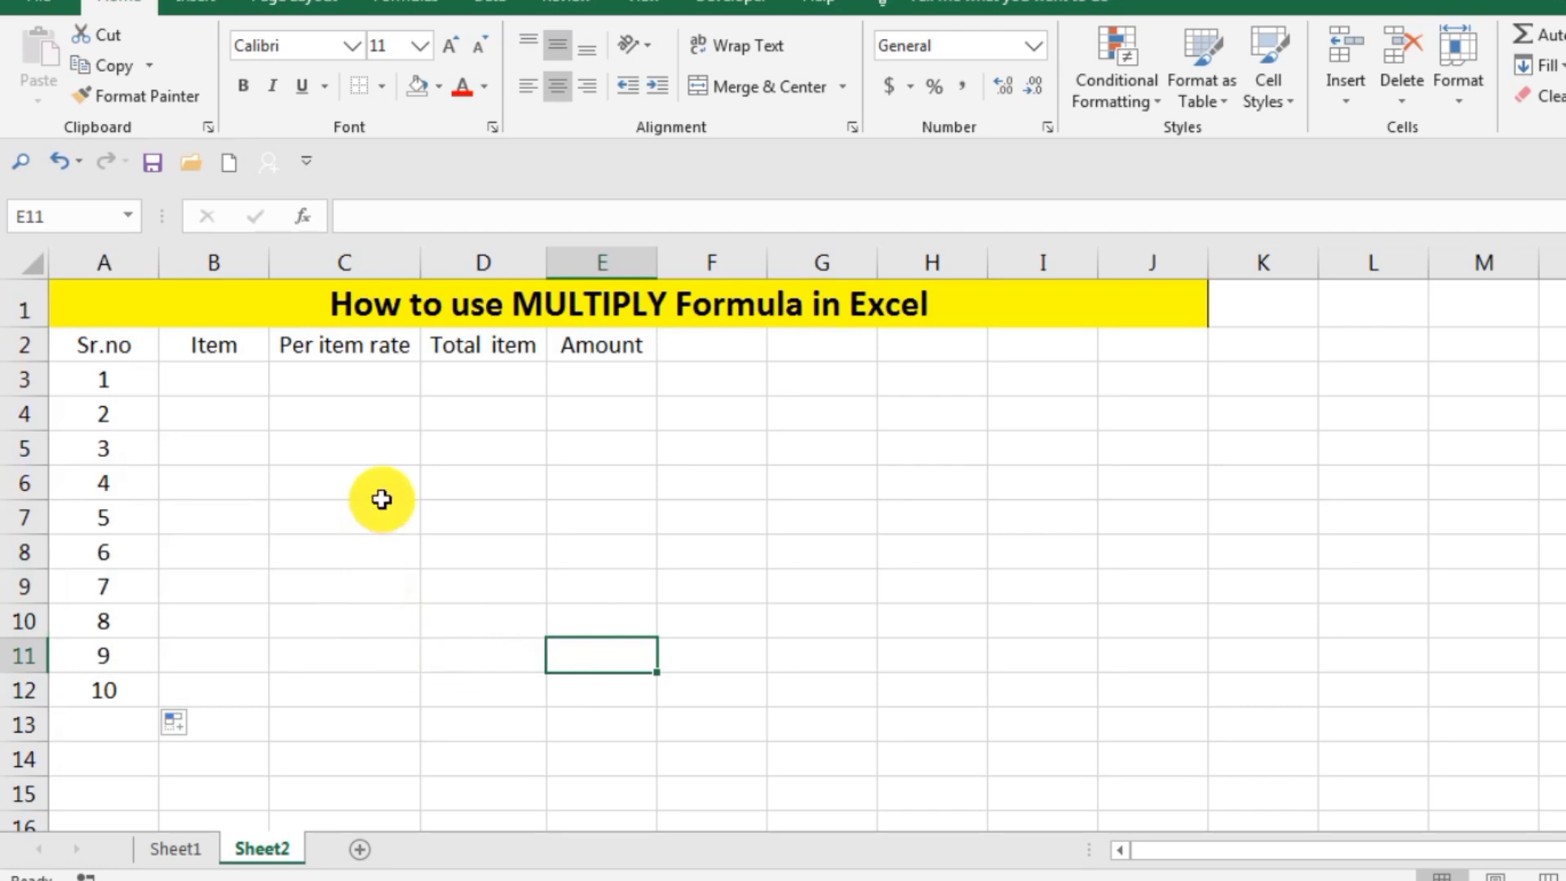
- Enter the item names "Laptop", "Tv" and "Mobail" in B3 to B5
double_click(230, 388)
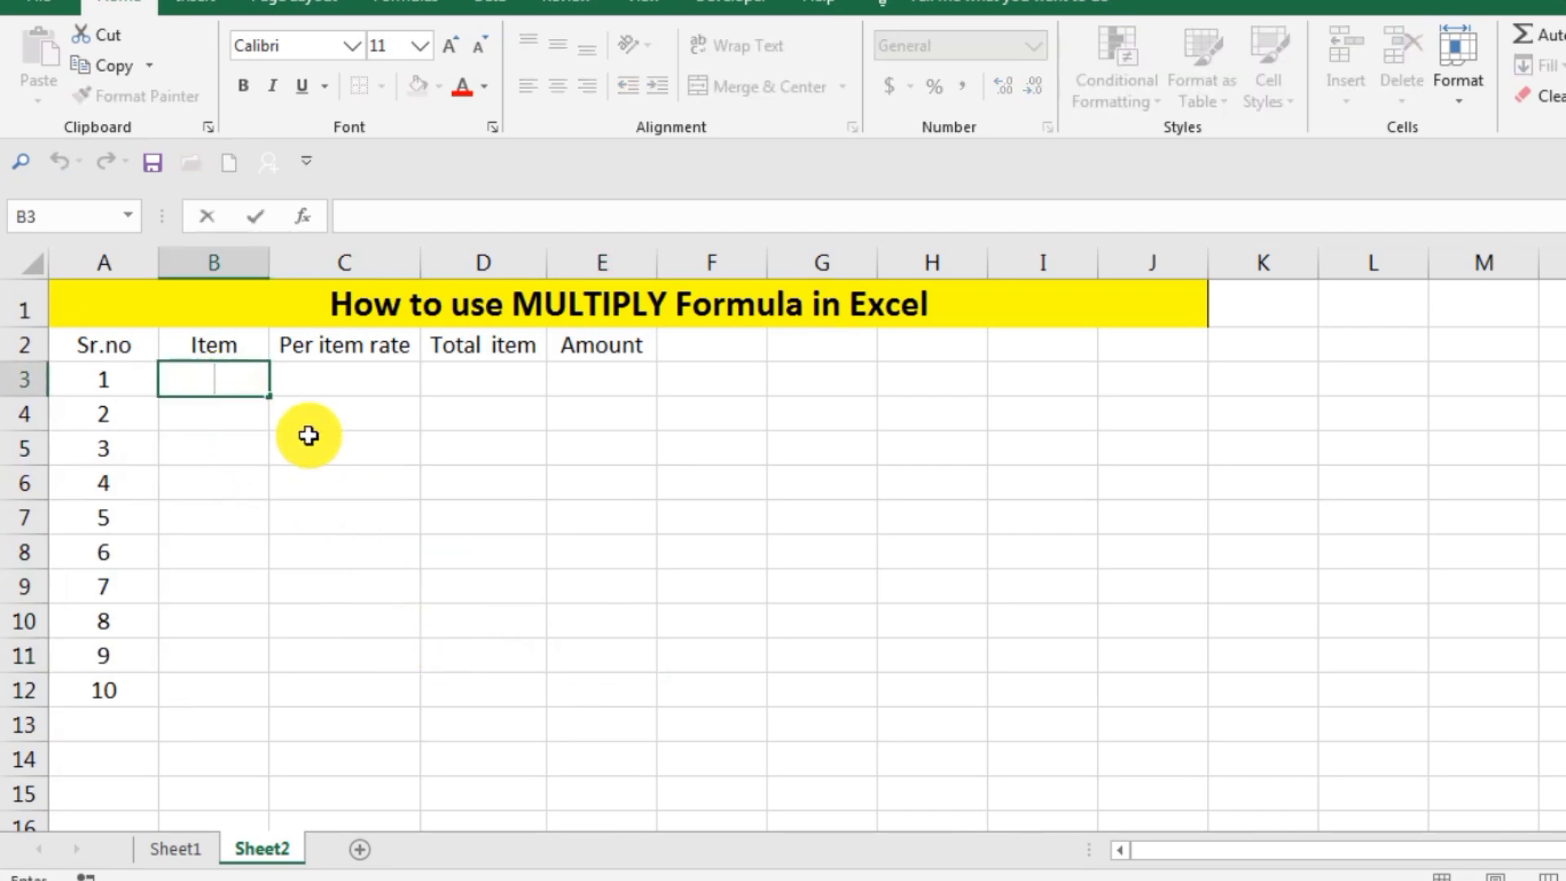
type("L")
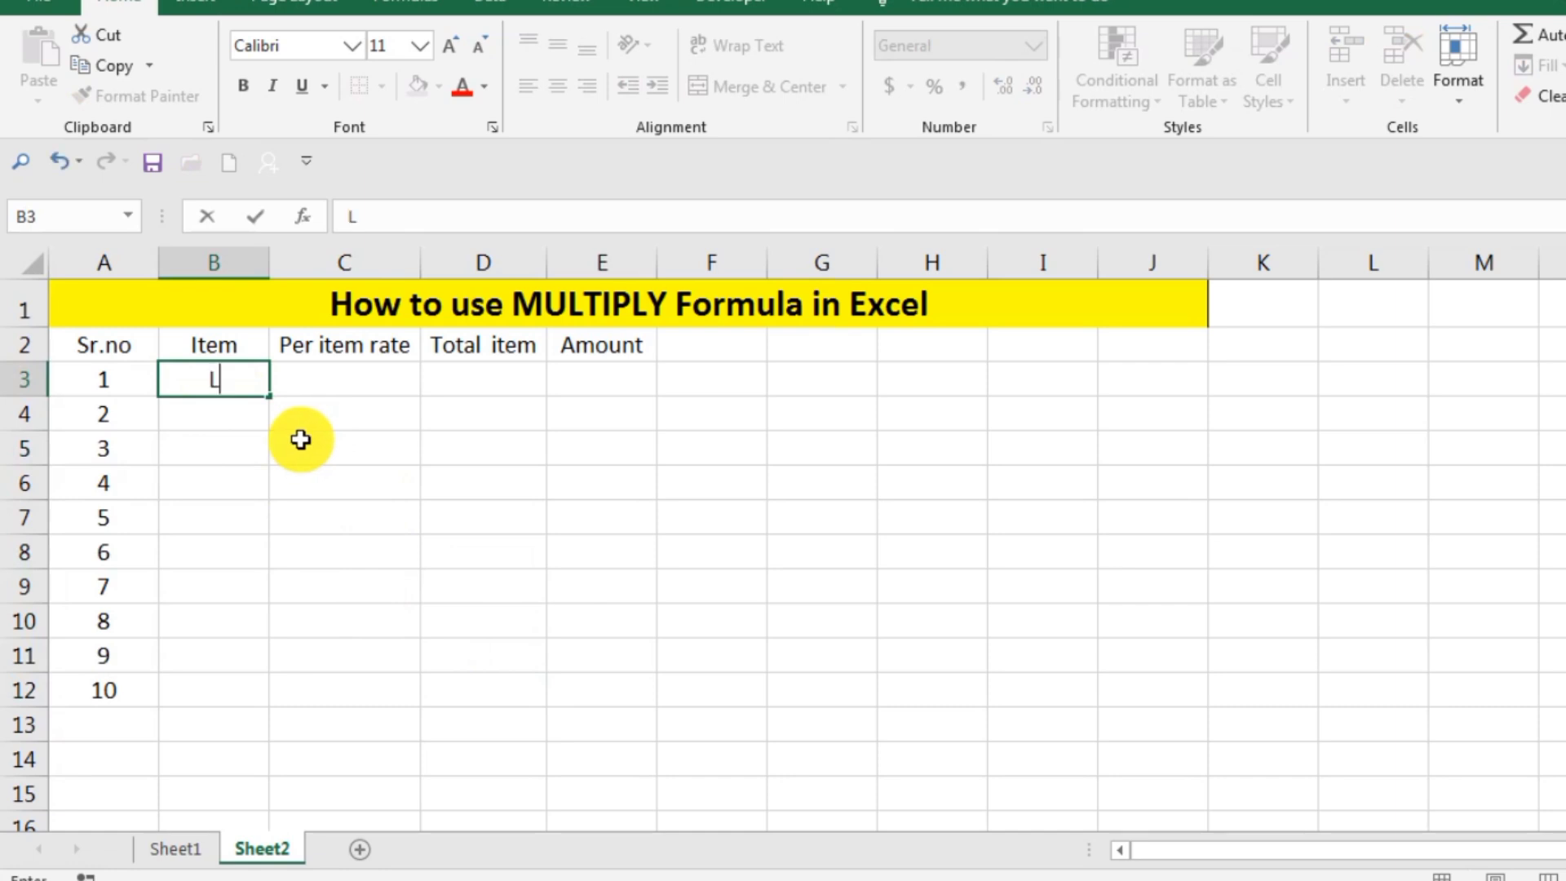
type("aptop")
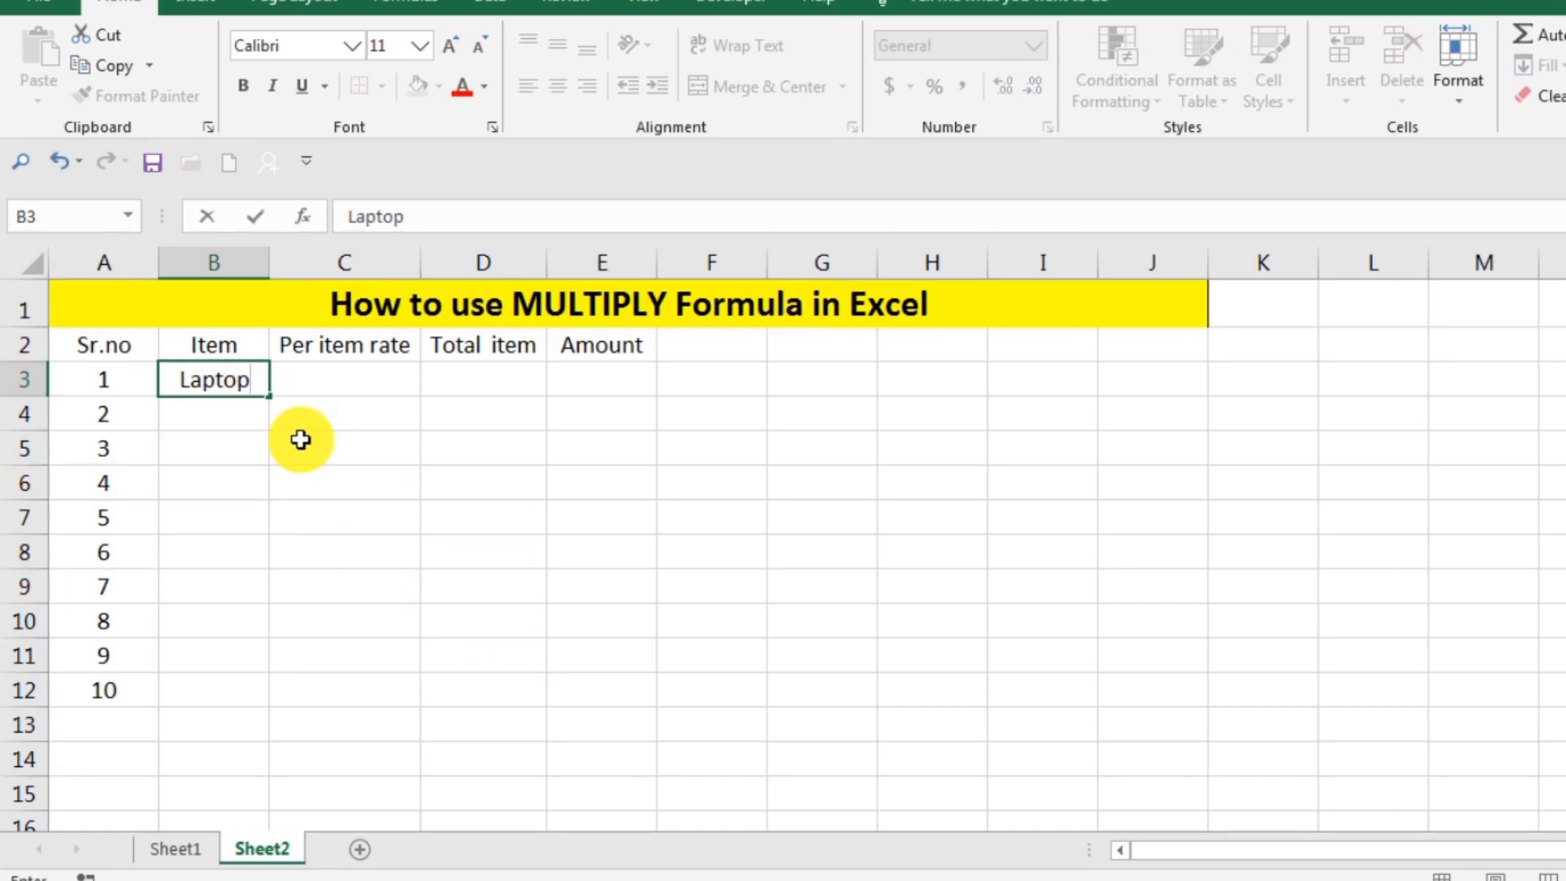
left_click(231, 411)
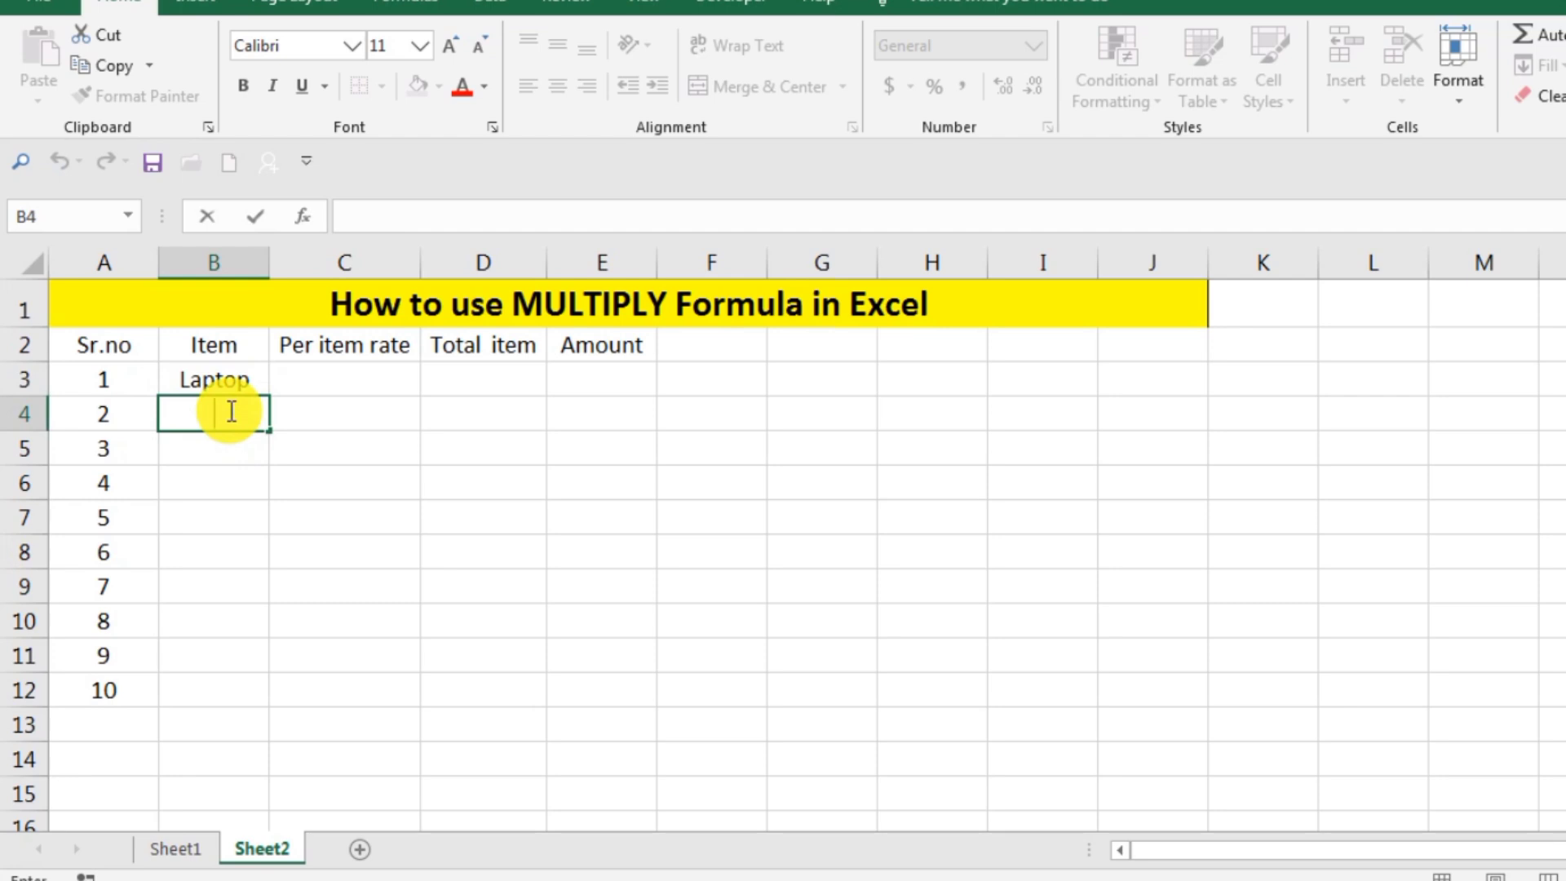
type("Tv")
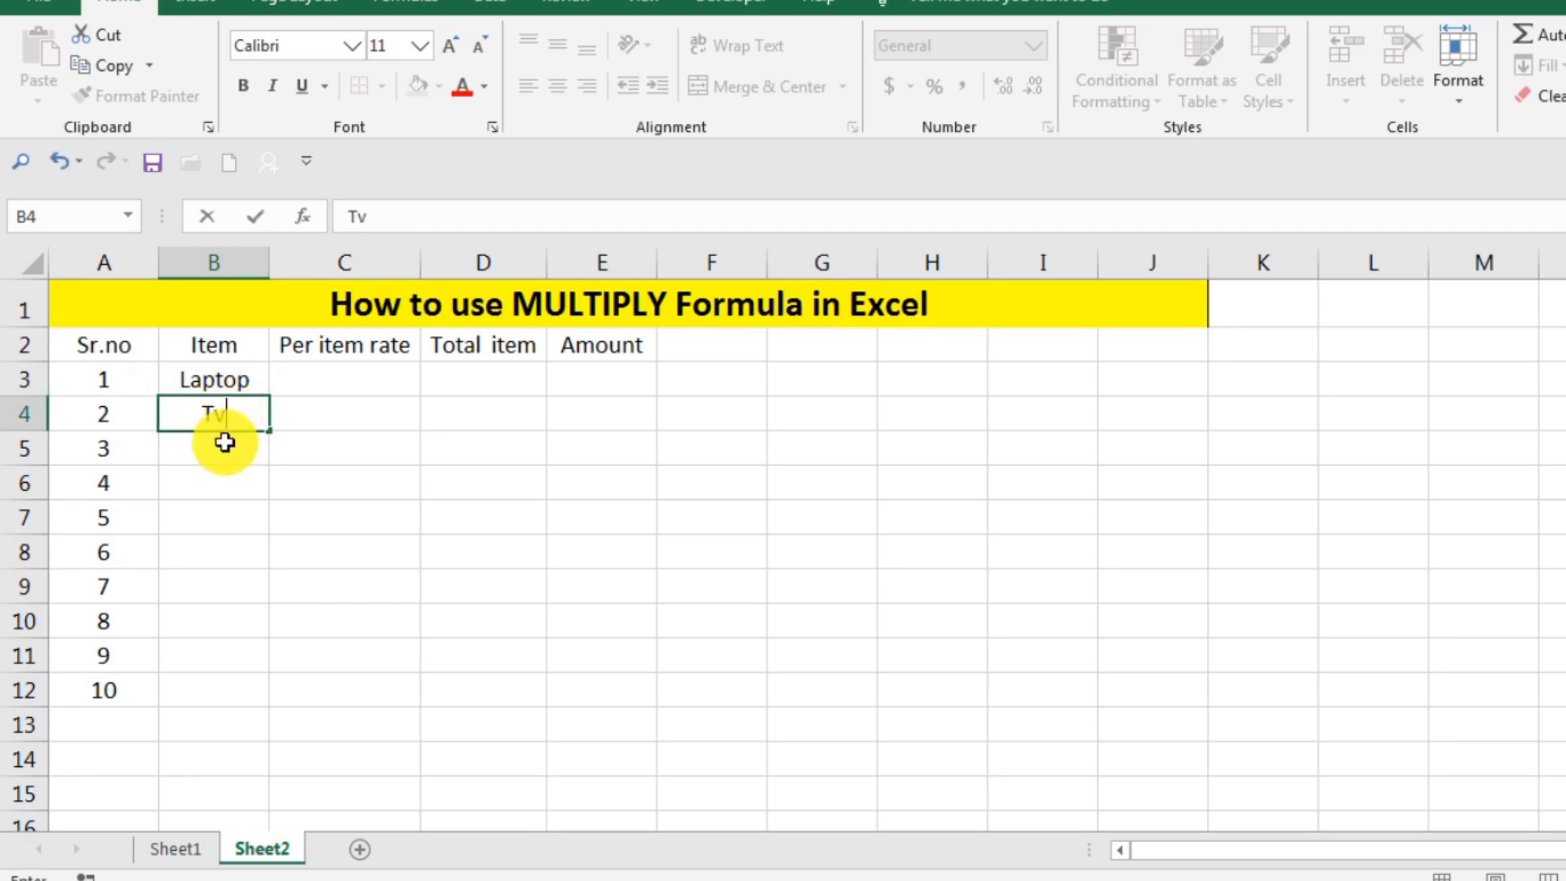
left_click(226, 445)
double_click(226, 445)
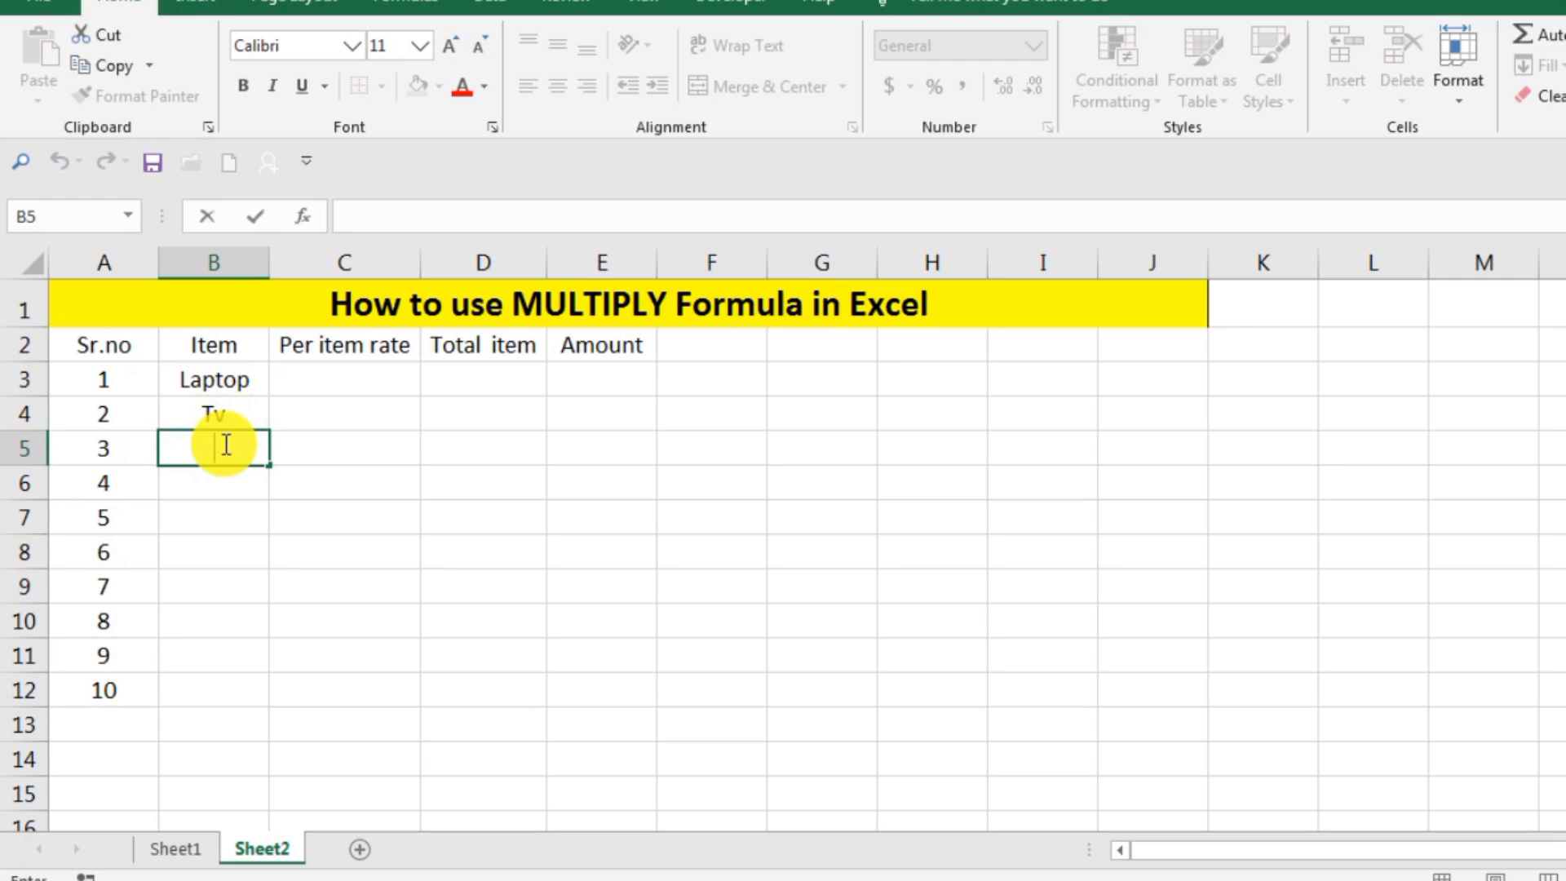
type("Mobail")
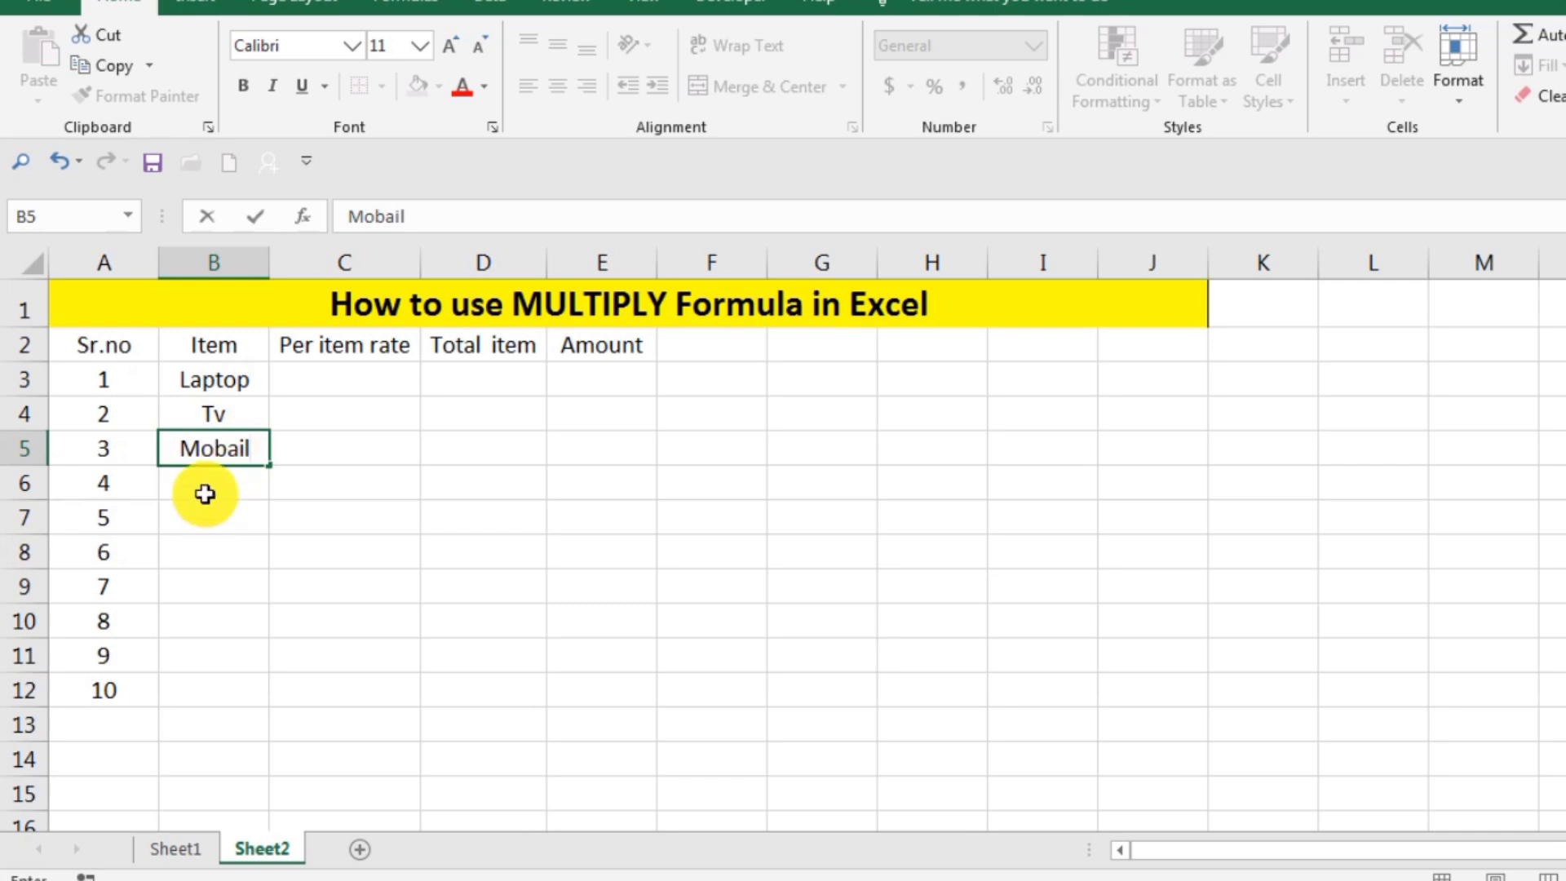
key("Return")
- Enter the item names "Charger" in B6 and "Book" in B7
double_click(208, 493)
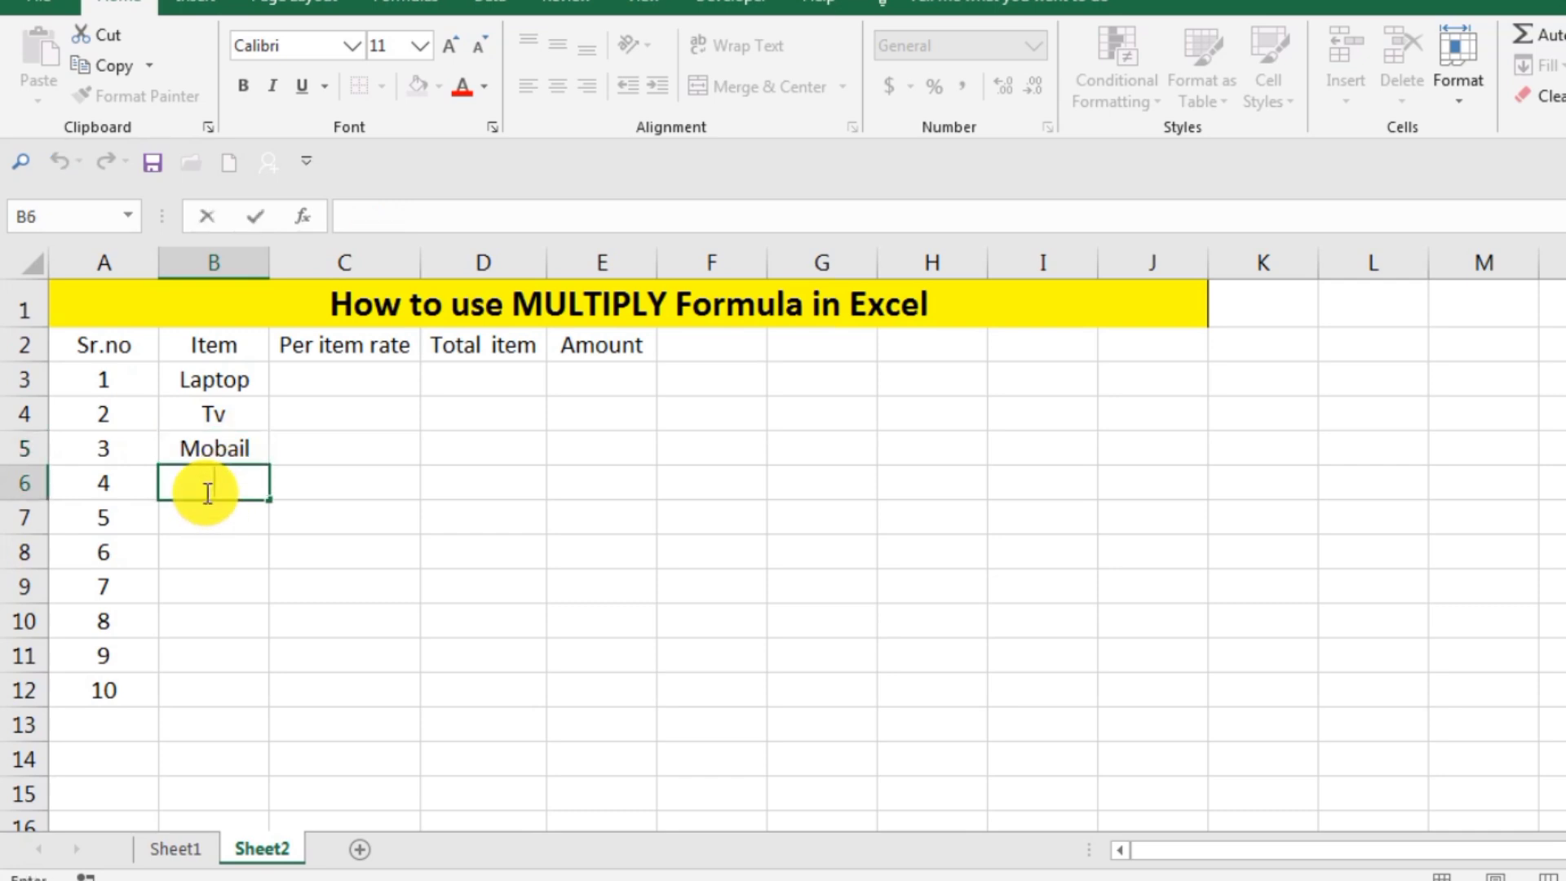
type("Charger")
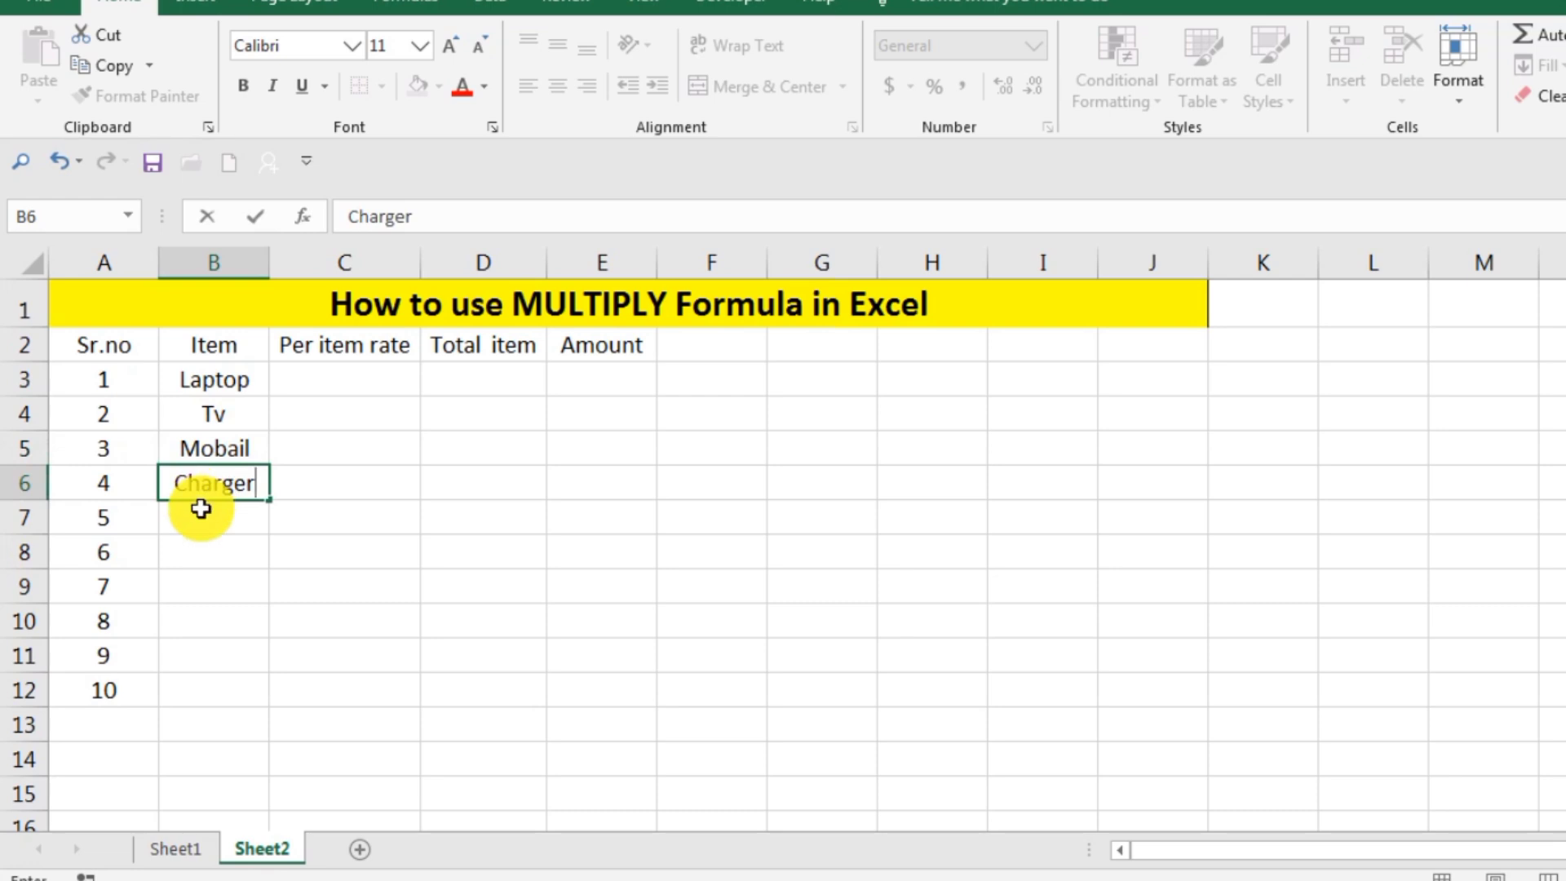
key("Return")
double_click(203, 510)
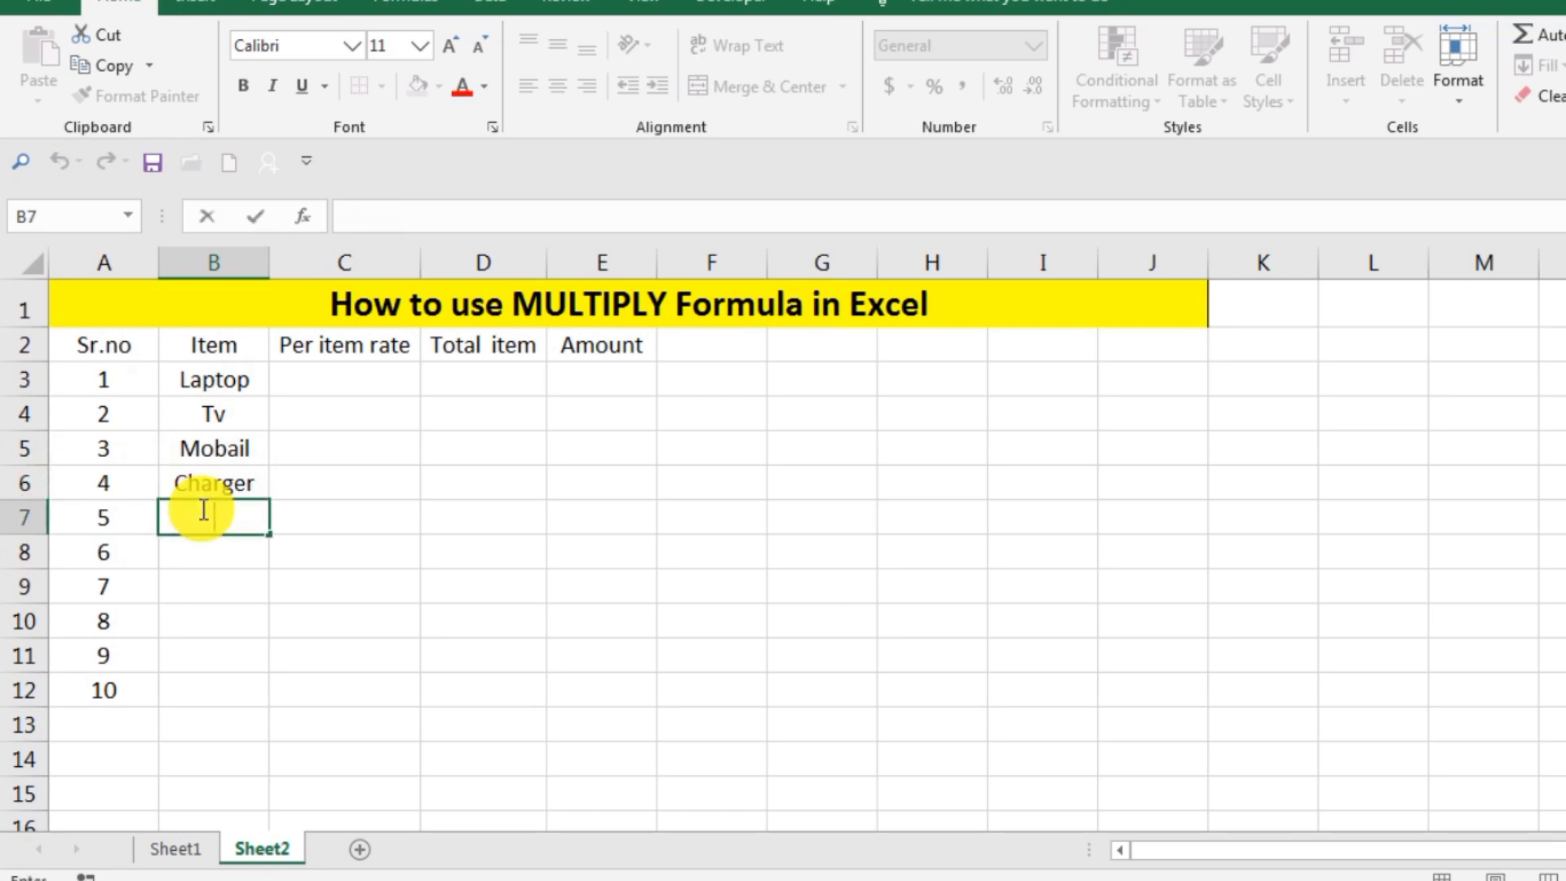
type("Book")
double_click(202, 554)
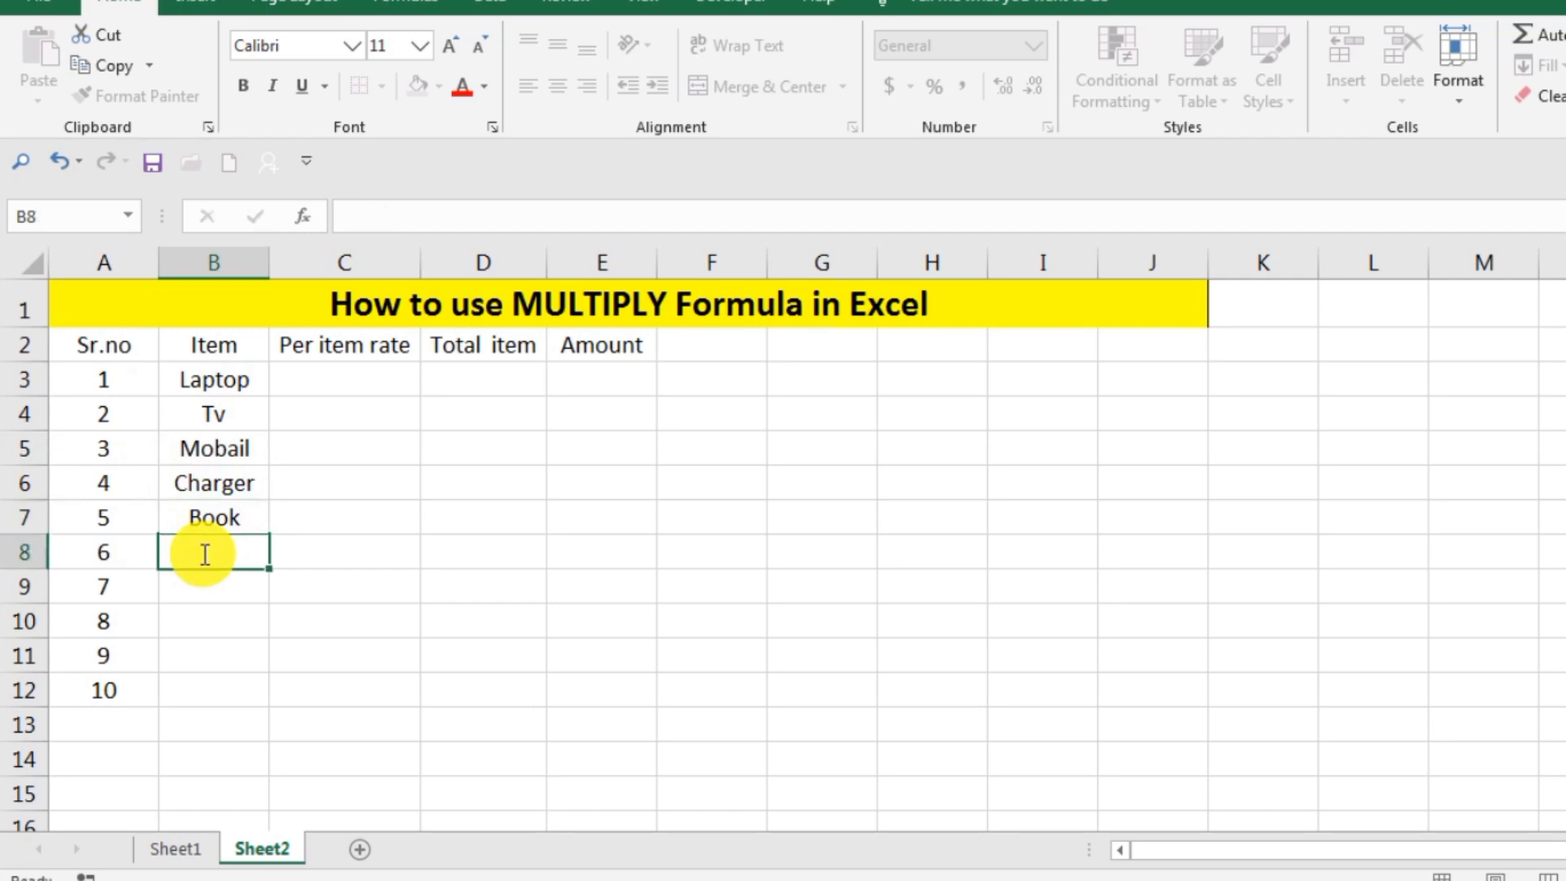
- Enter the item names "Pen", "Glass" and "Mouse" in B8 to B10
type("P")
type("en")
left_click(201, 588)
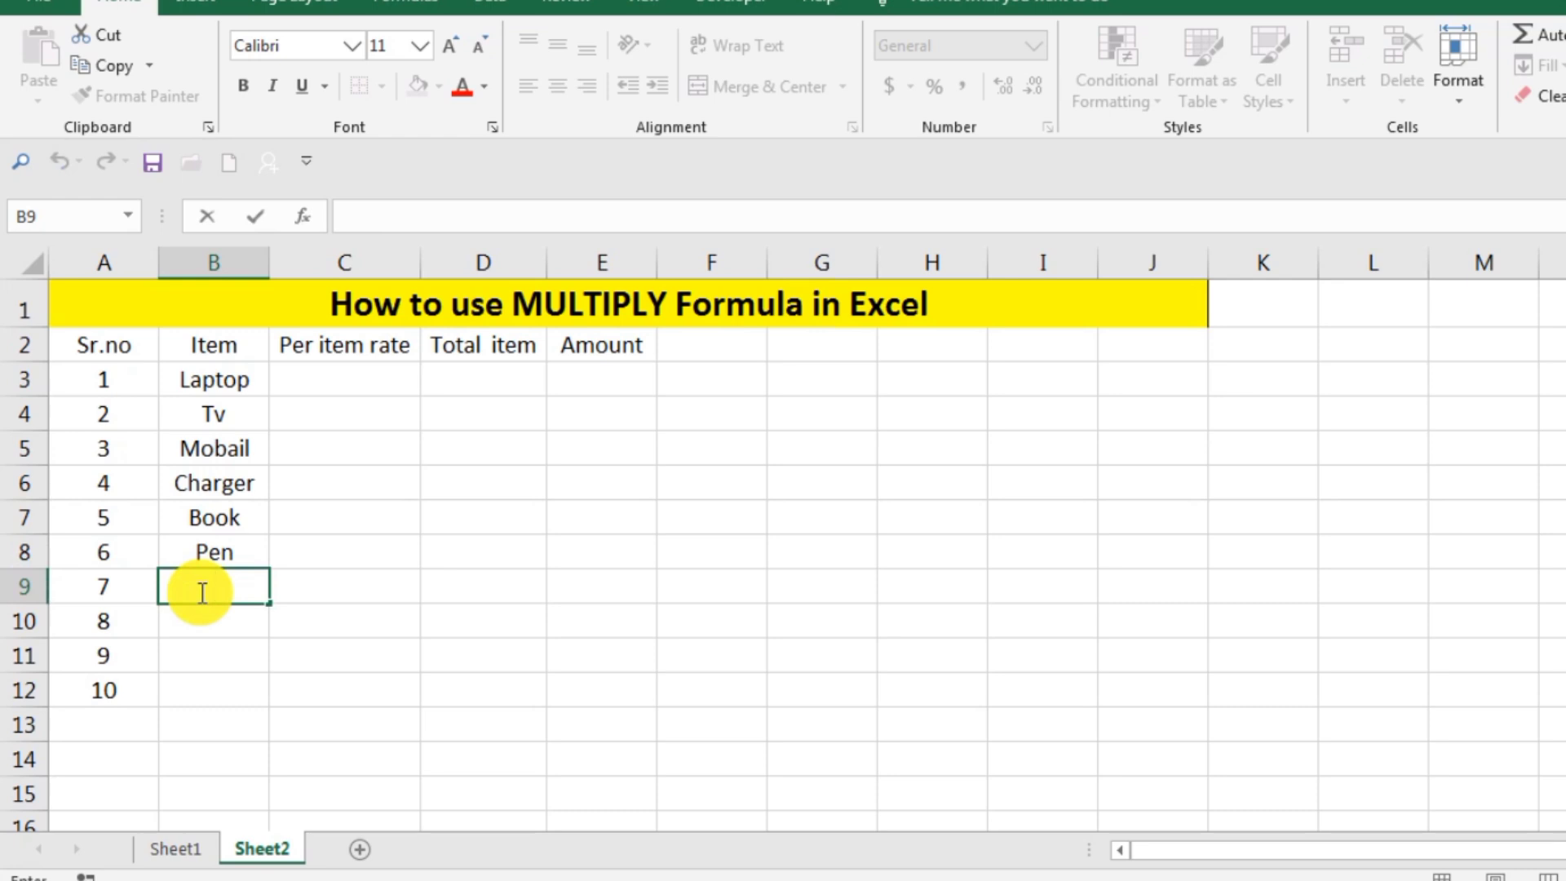
type("Glass")
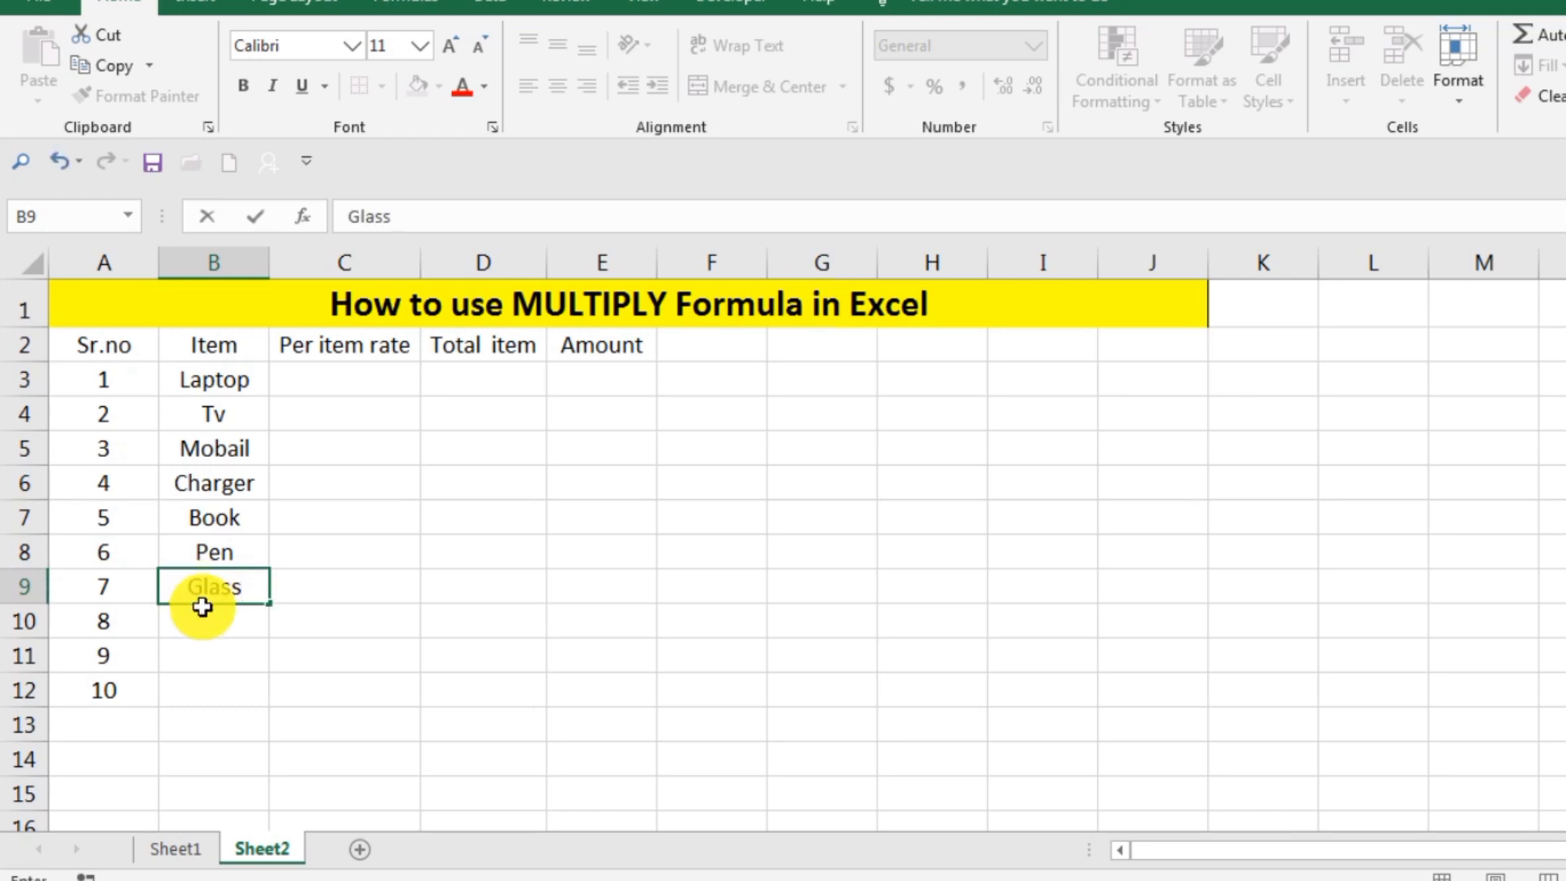
left_click(205, 614)
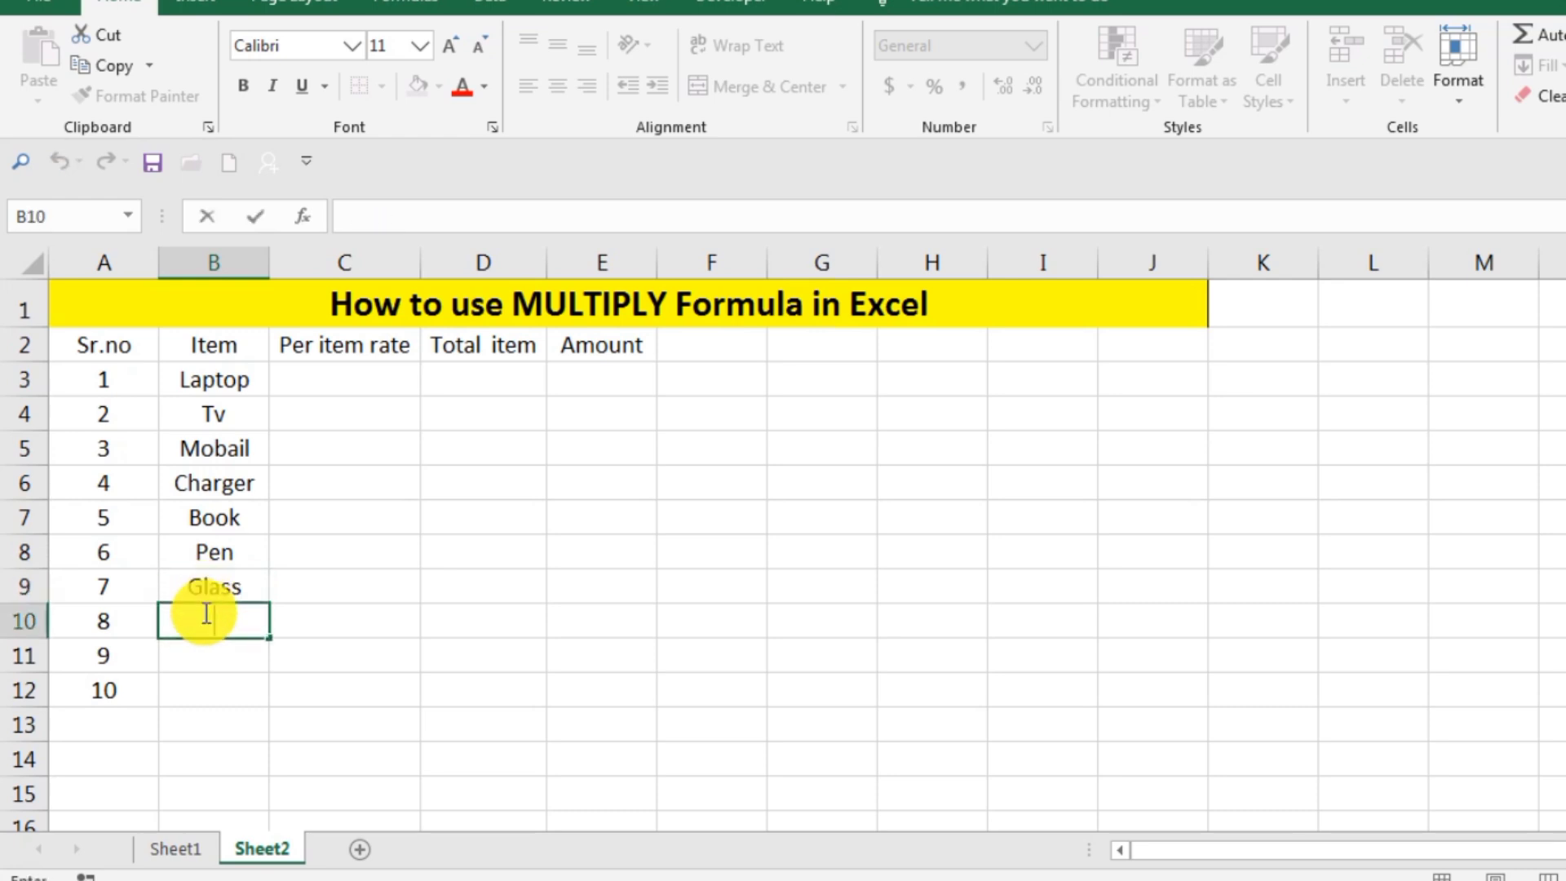
type("Mouse")
- Enter the item names "Cap" in B11 and "Cloth" in B12
double_click(208, 653)
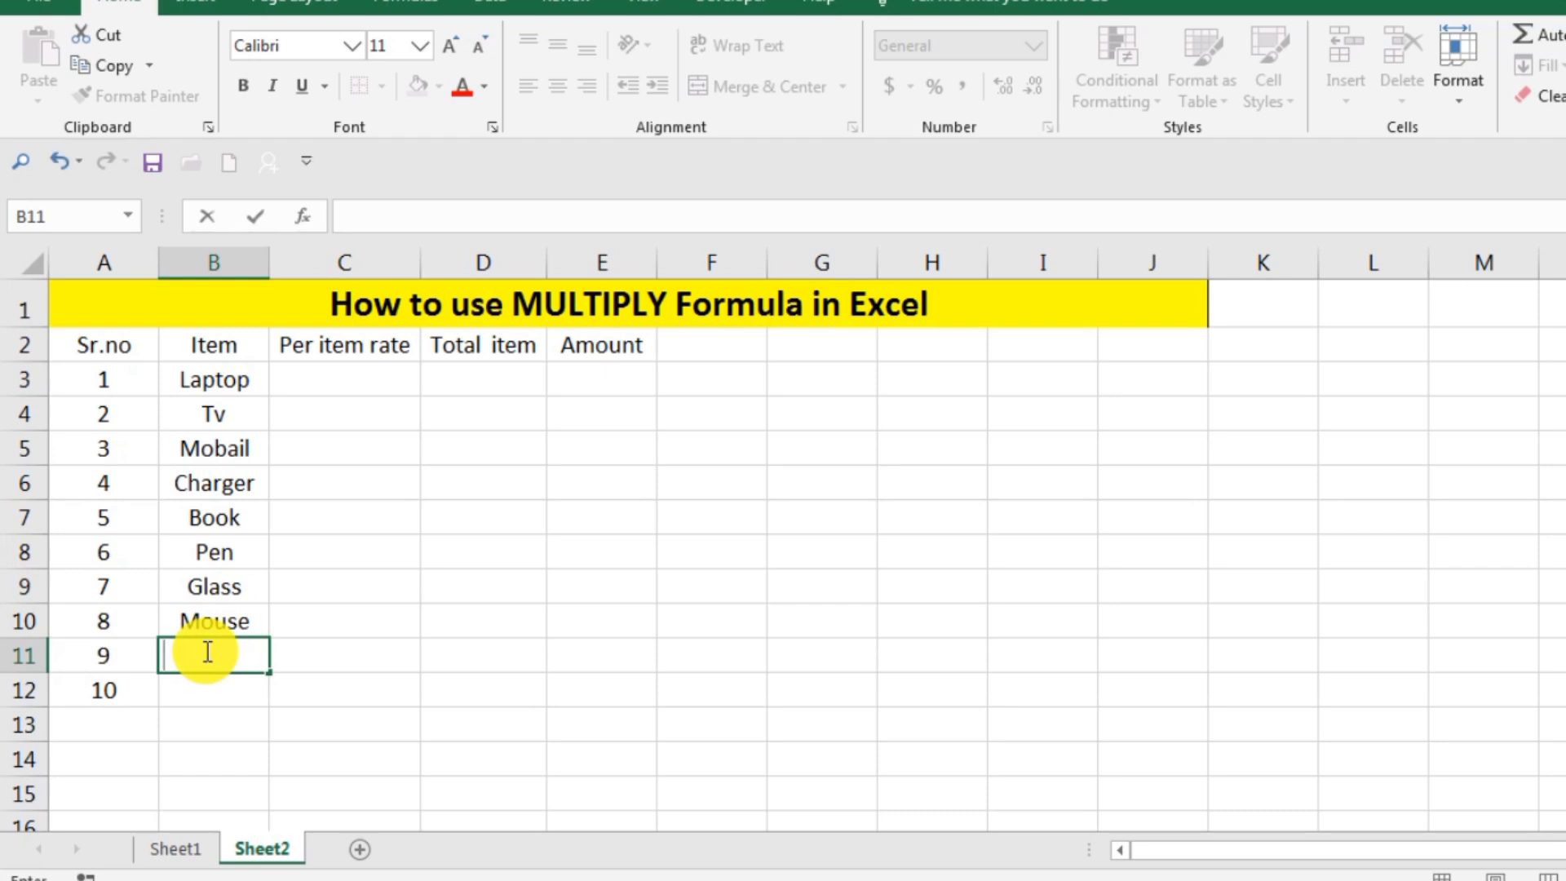
type("Cap")
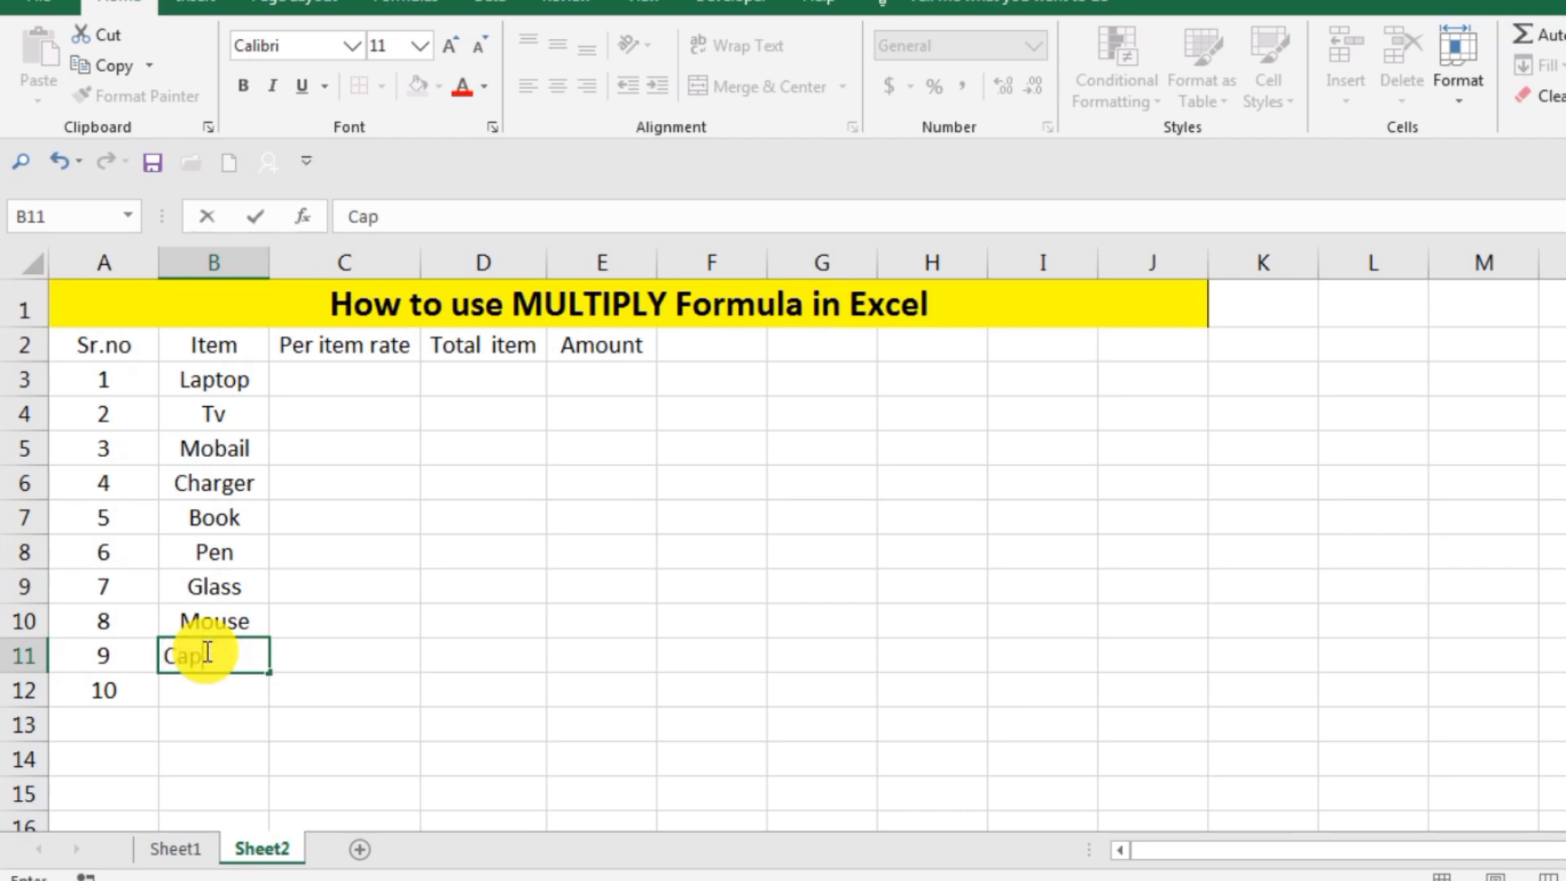
left_click(213, 692)
type("C")
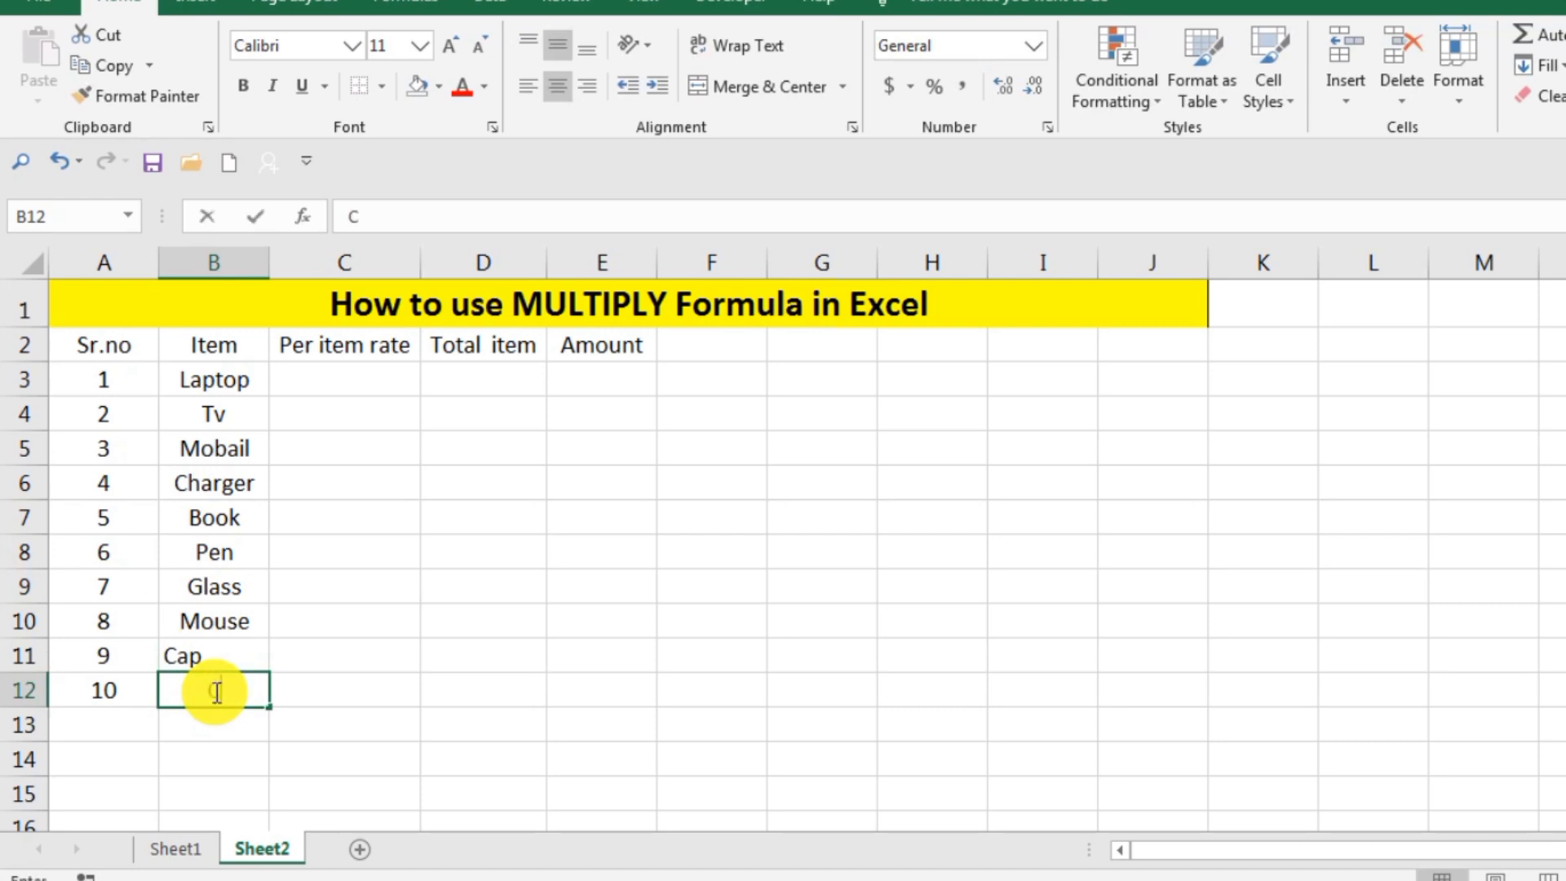
type("loth")
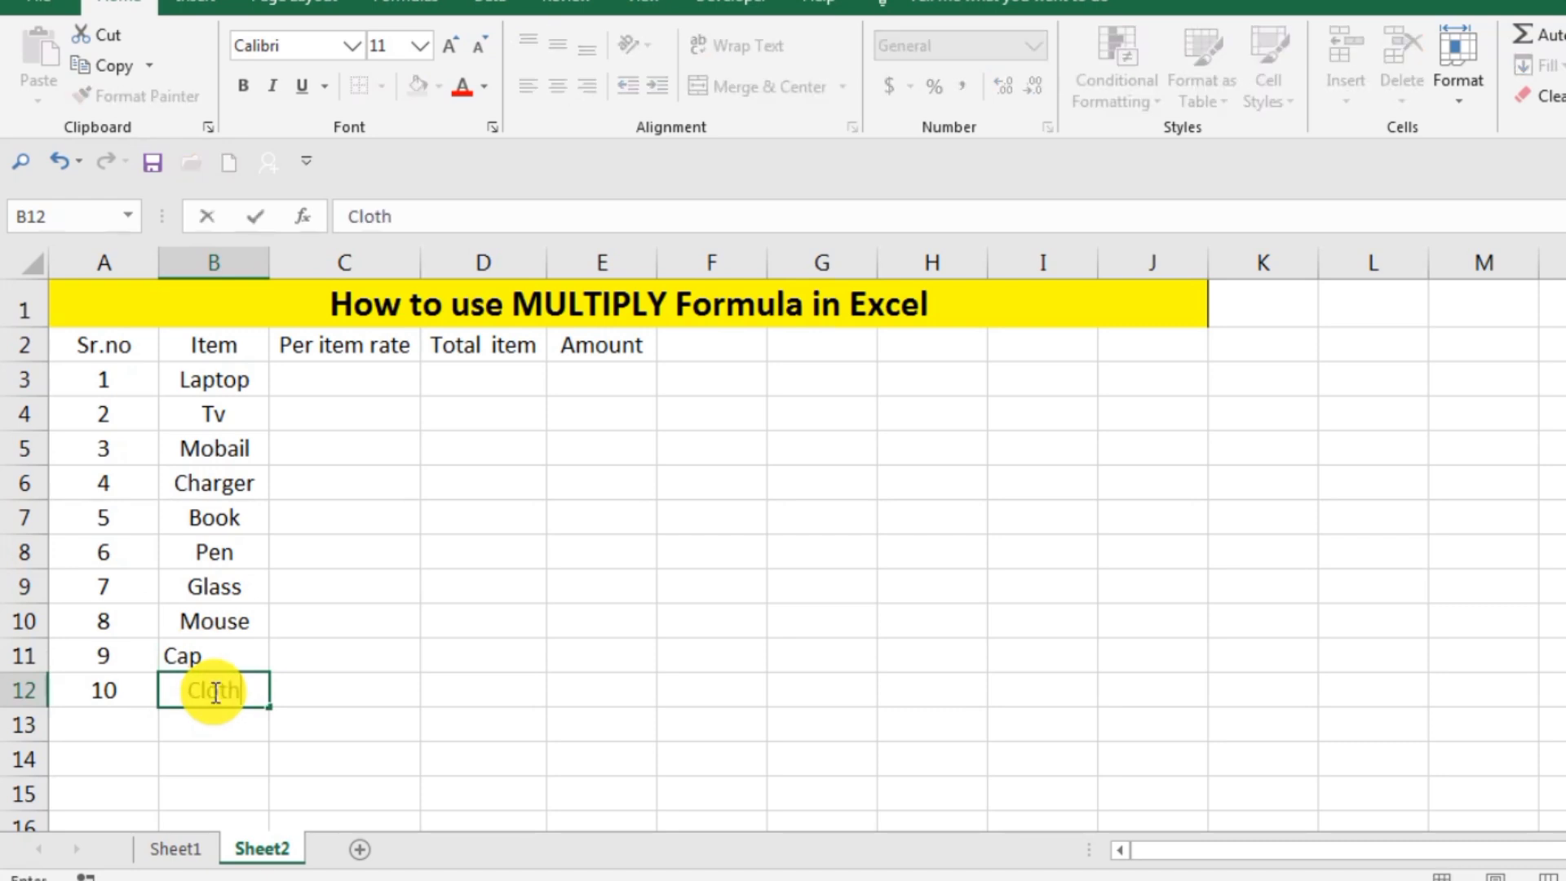
key("Return")
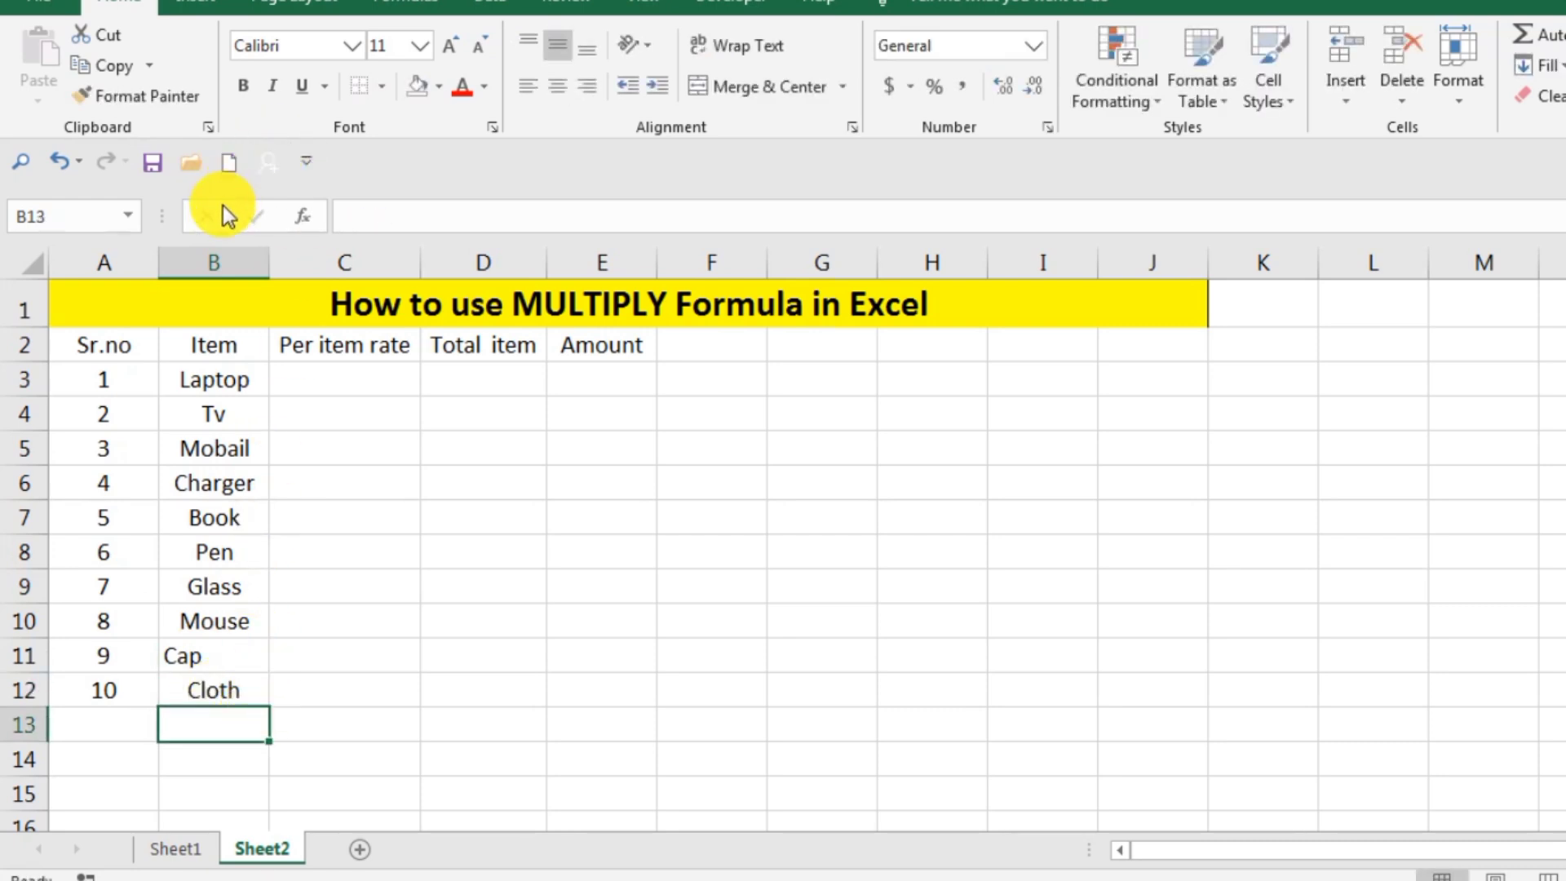
- Center the contents of the whole Item column B horizontally
left_click(210, 262)
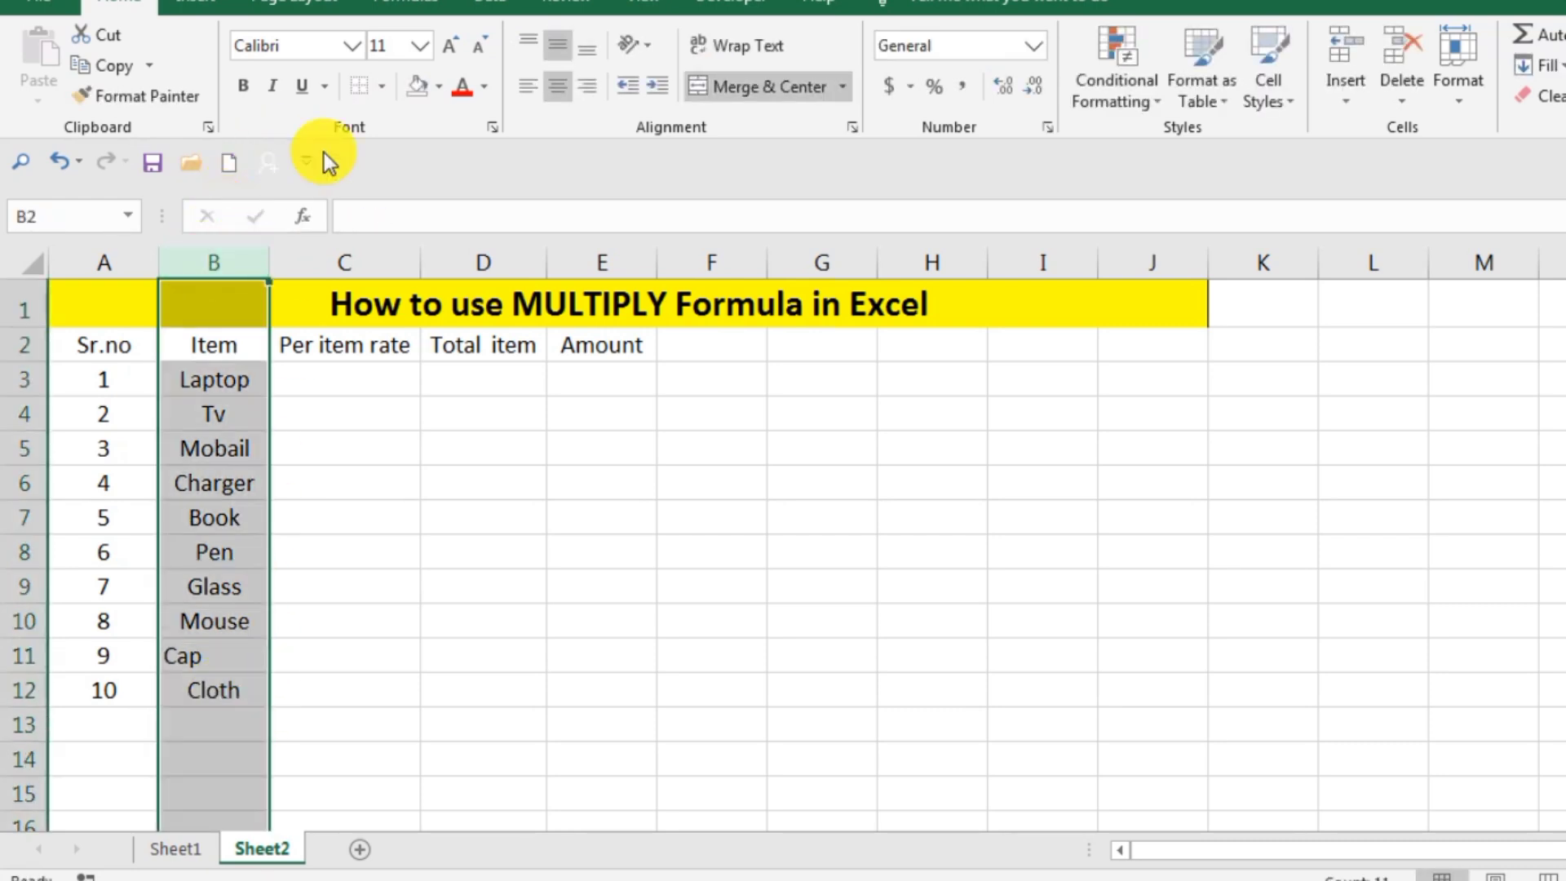
left_click(561, 87)
left_click(561, 85)
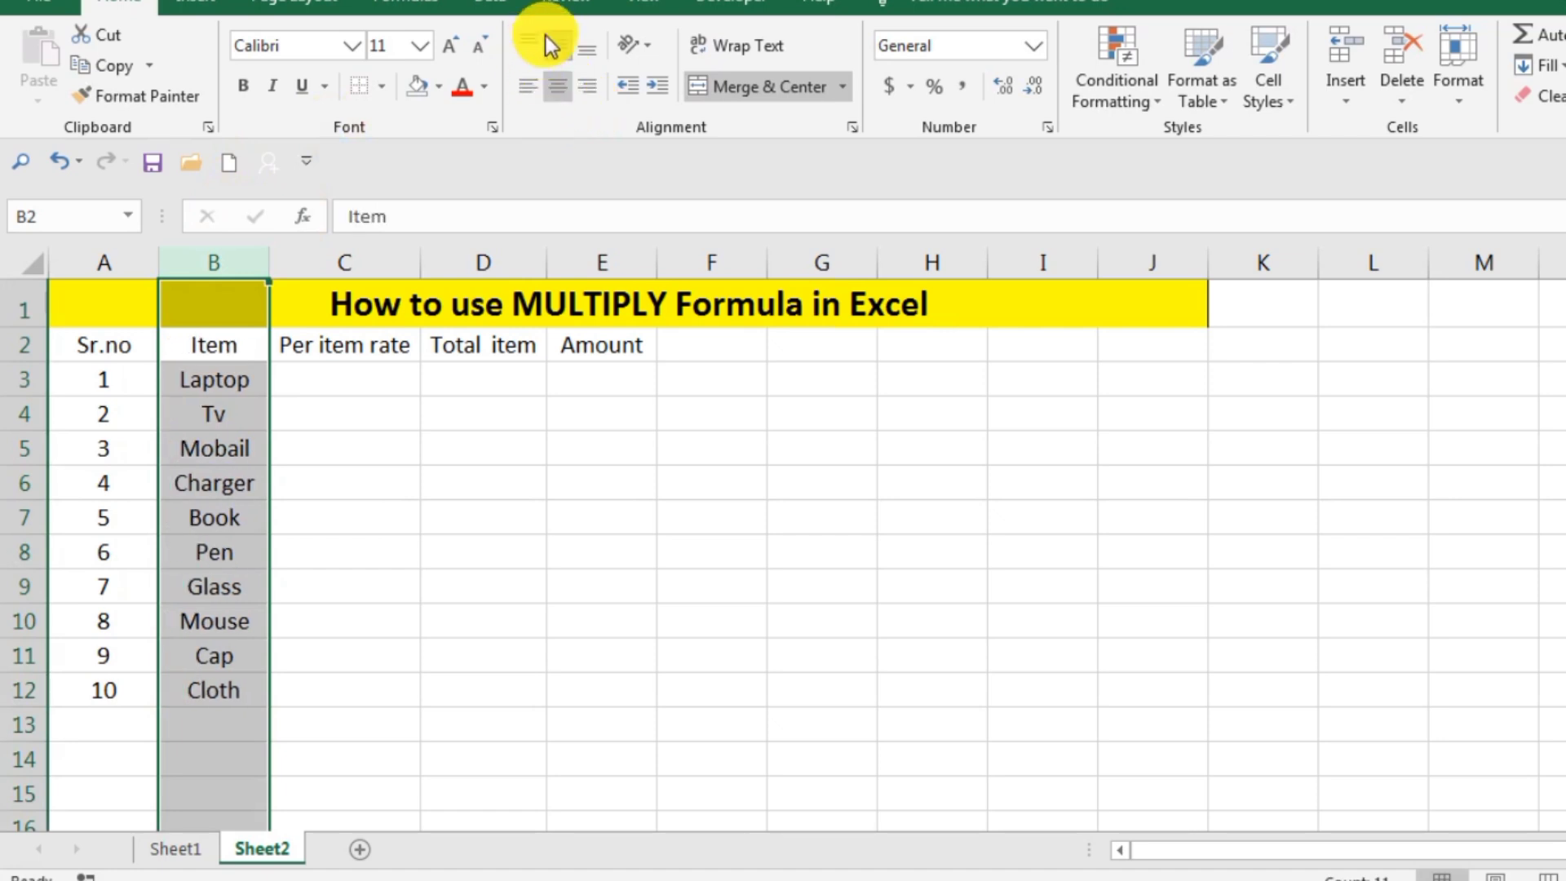
left_click(477, 580)
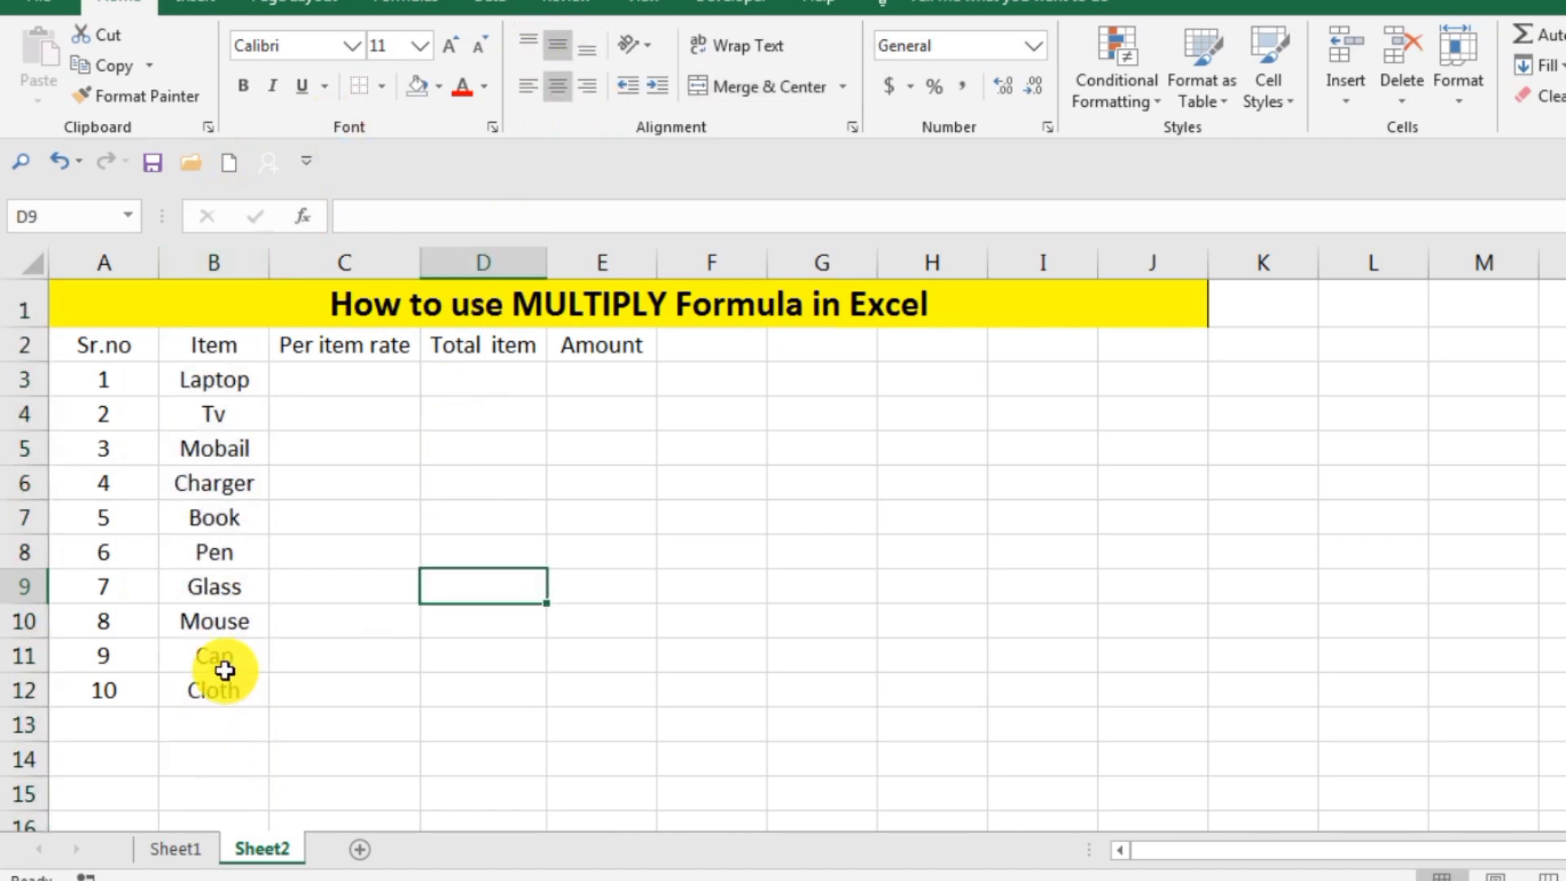
- Enter the per item rates 2500, 3000 and 4500 for Laptop, Tv and Mobail in C3 to C5
double_click(382, 372)
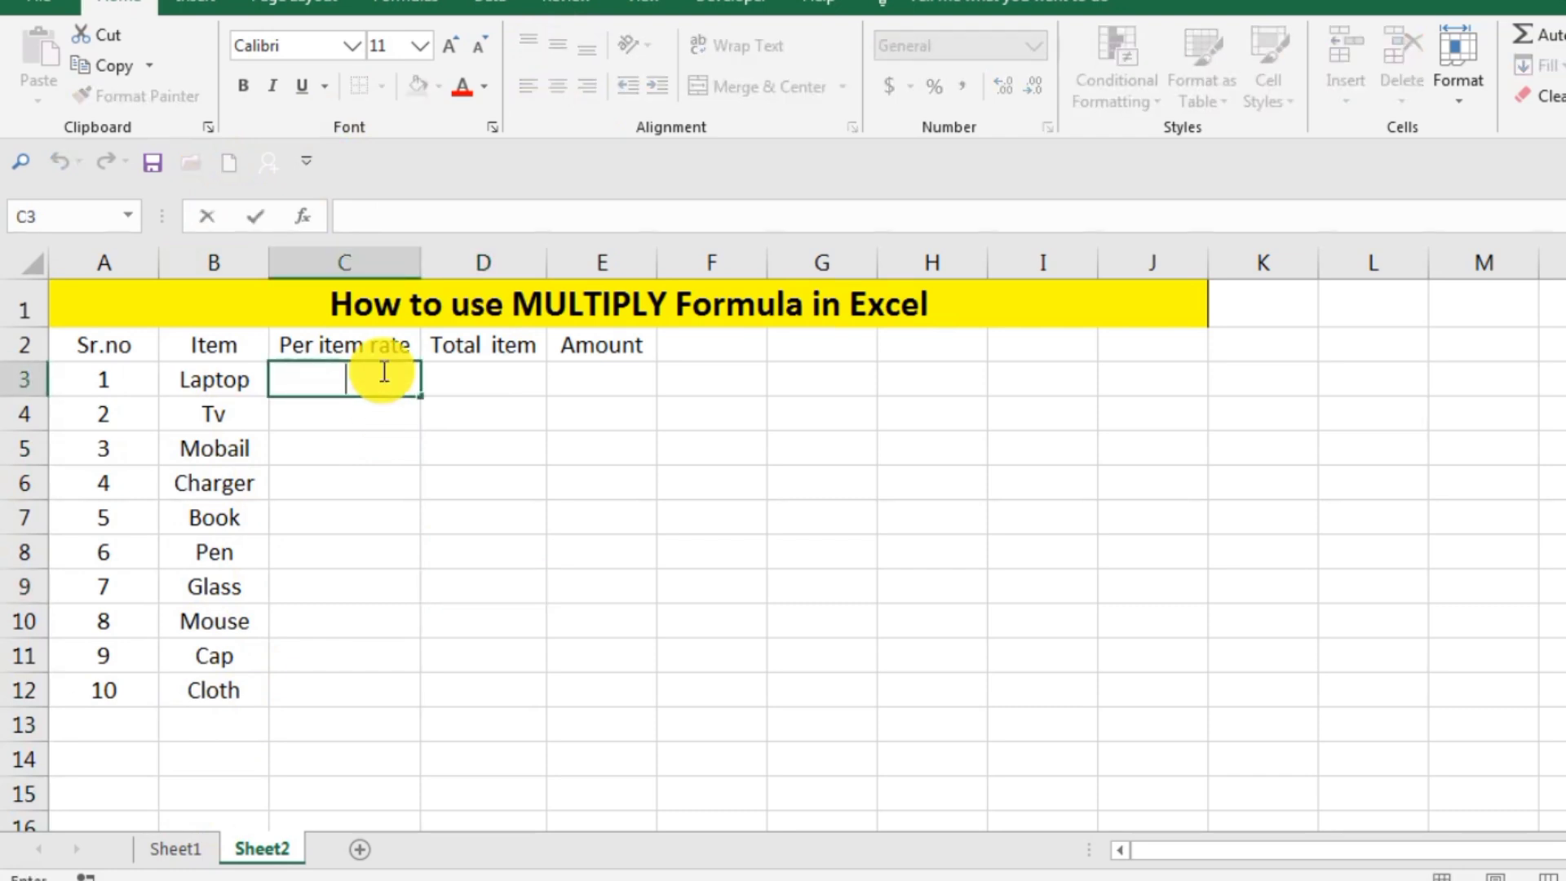
type("2500")
key("Return")
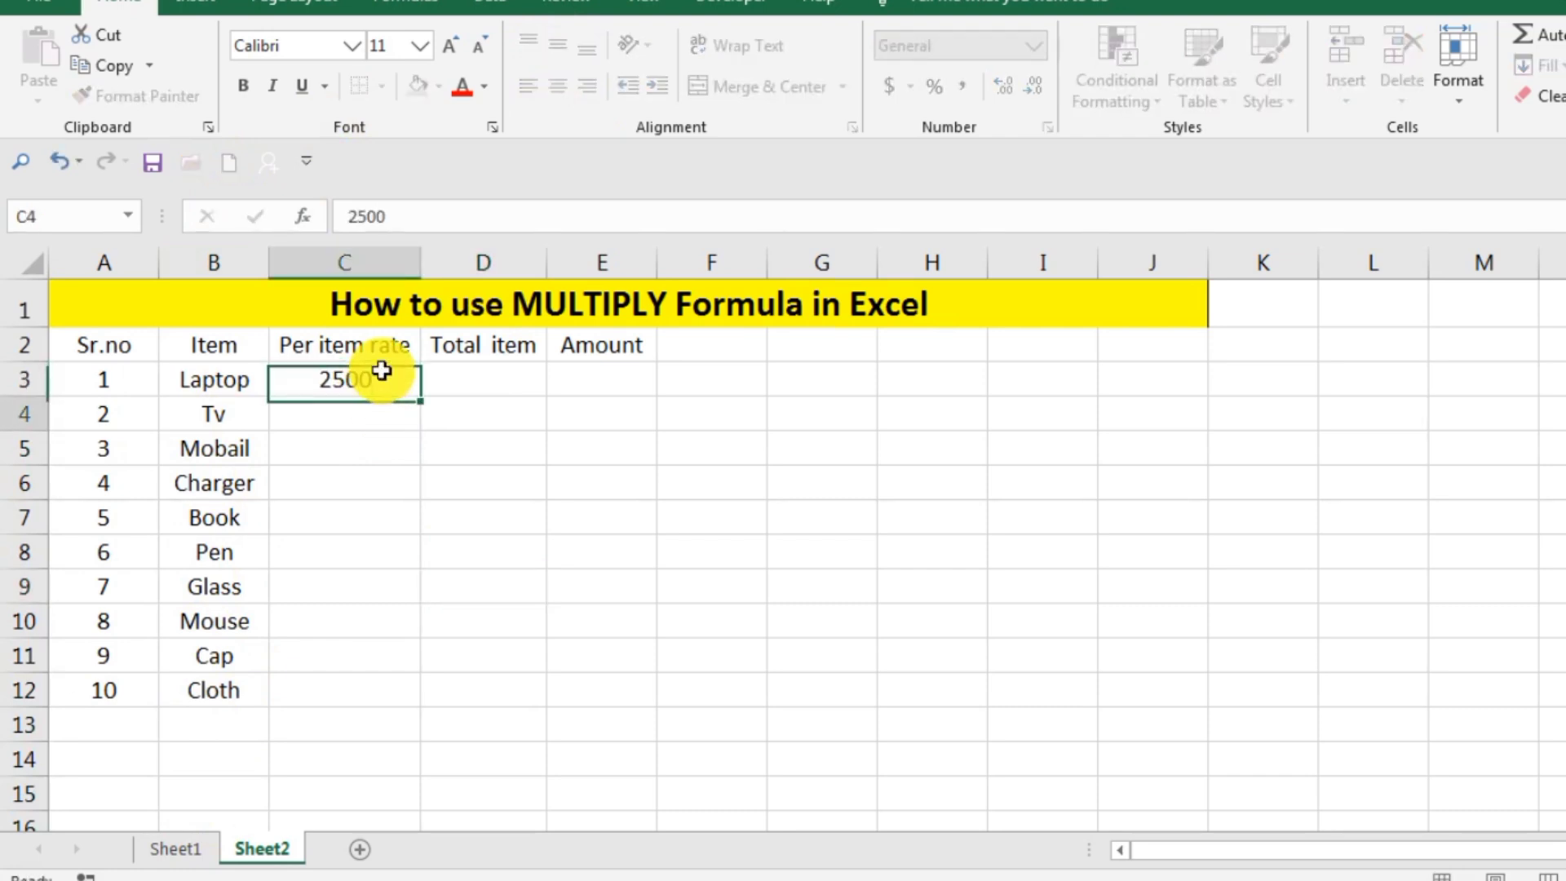
type("3000")
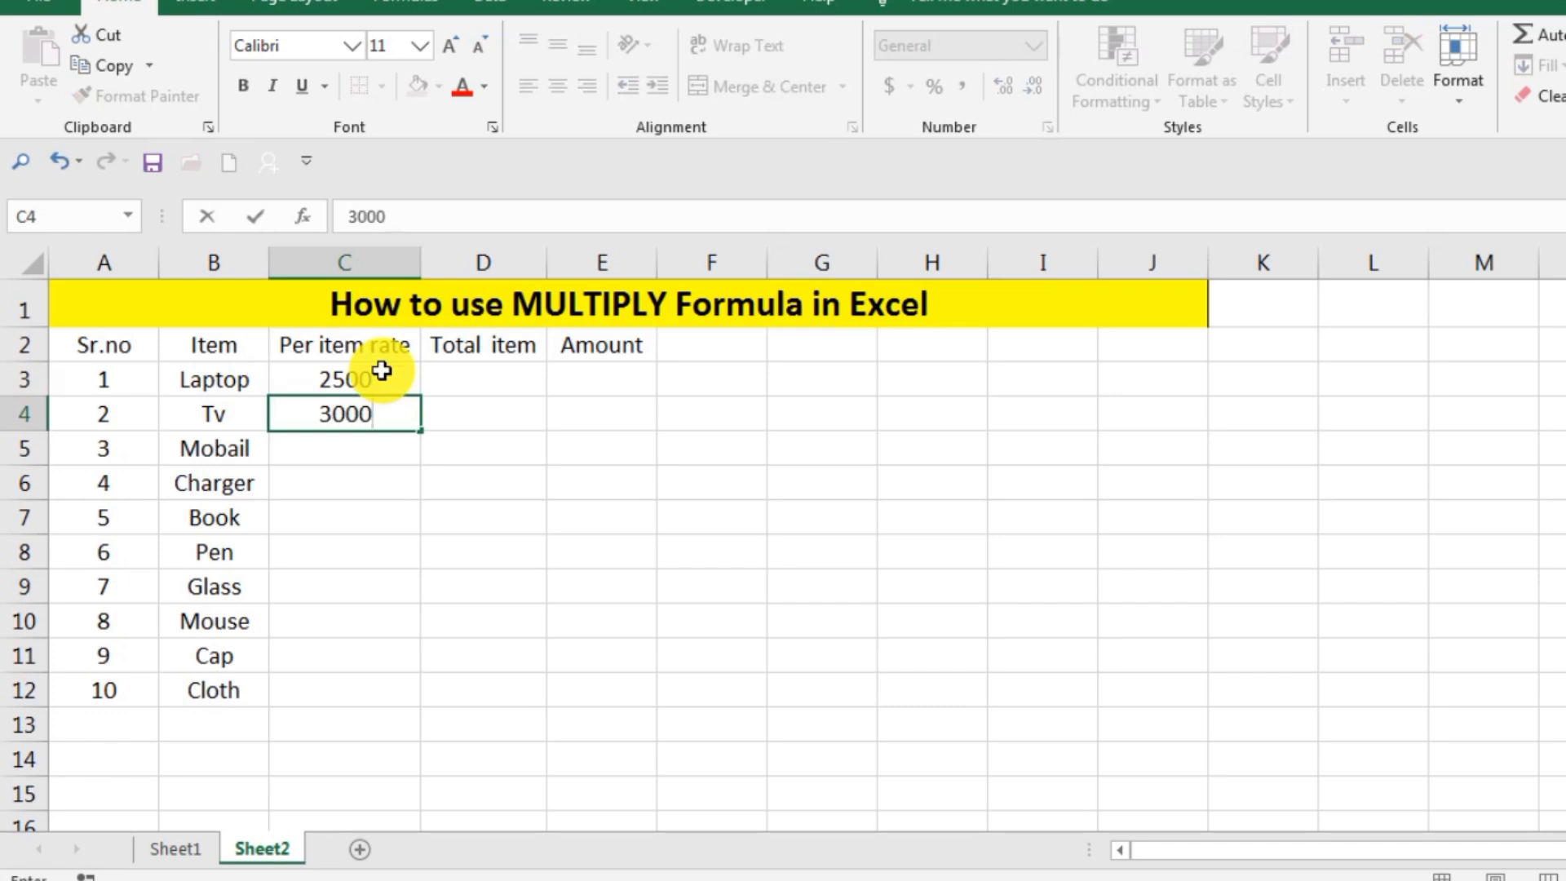
key("Return")
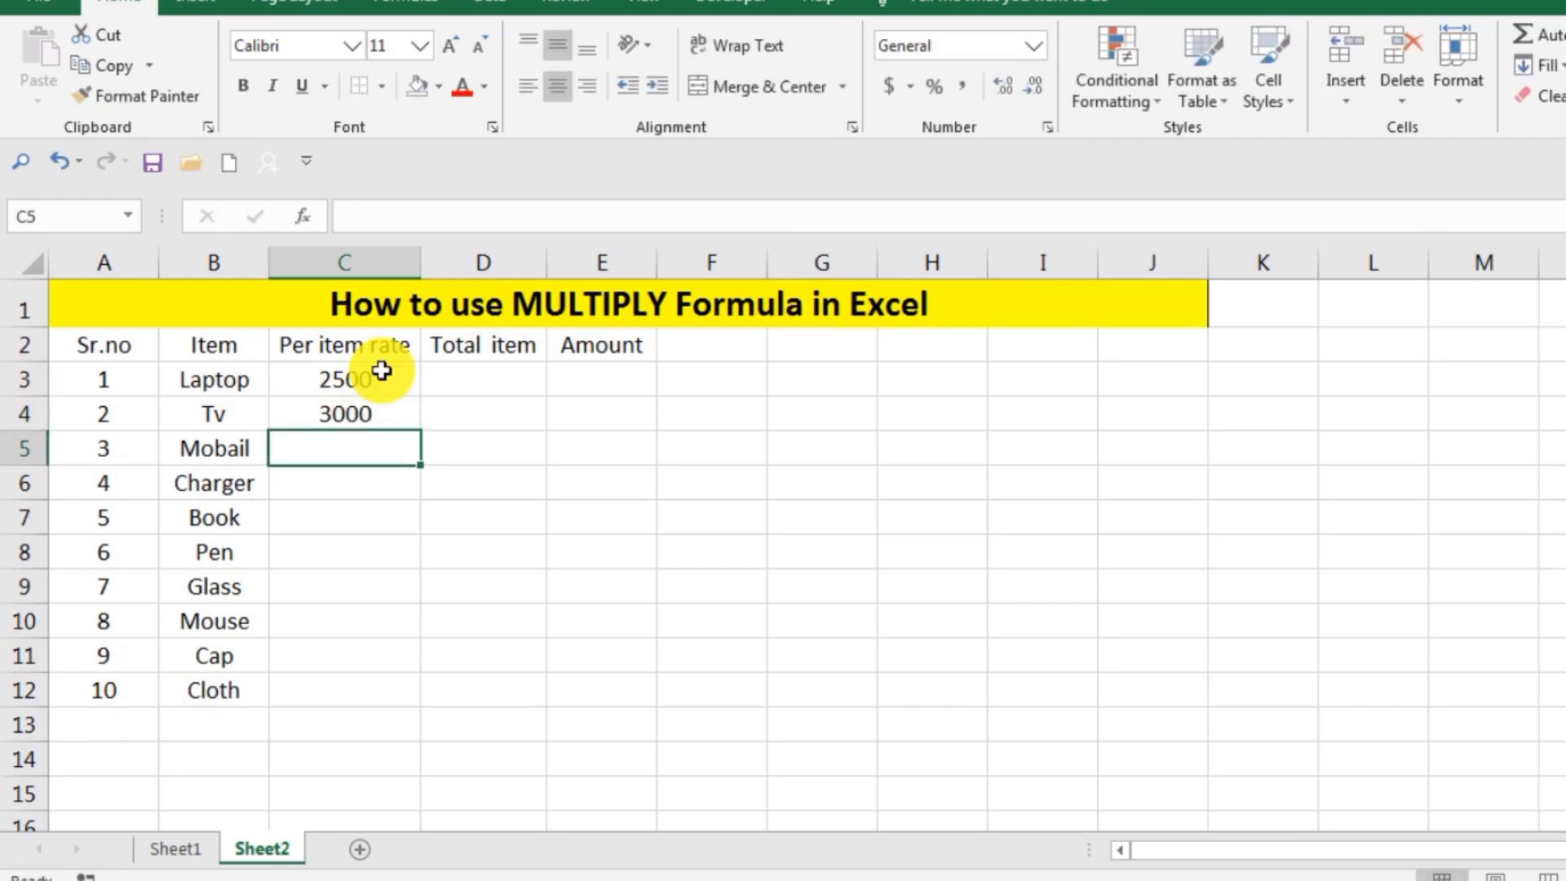
type("4500")
key("Return")
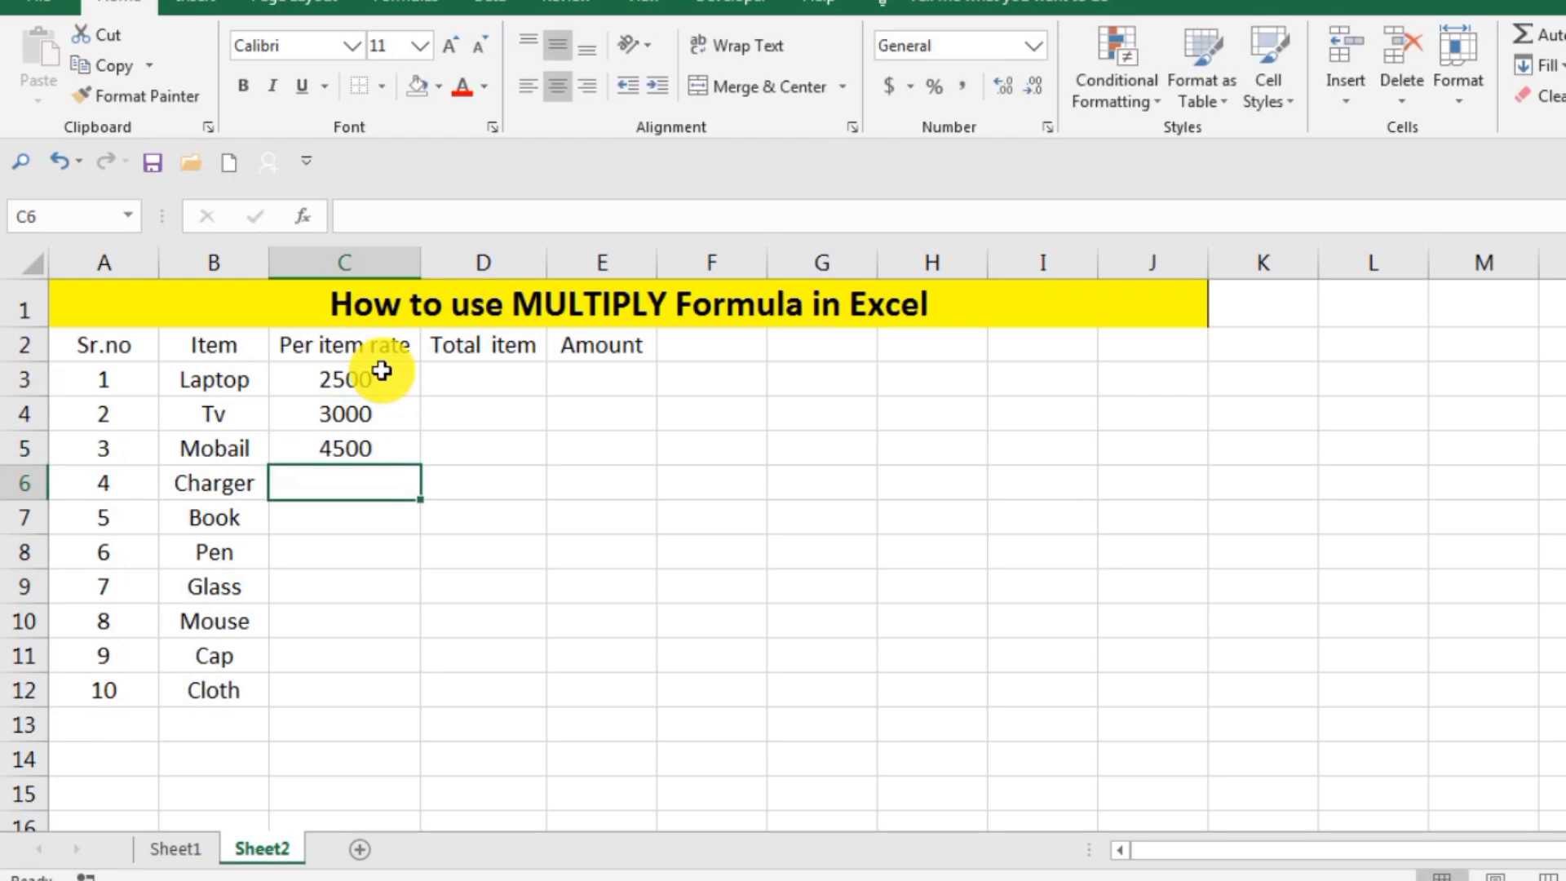
- Enter the per item rates 300, 260 and 25 for Charger, Book and Pen in C6 to C8
type("300")
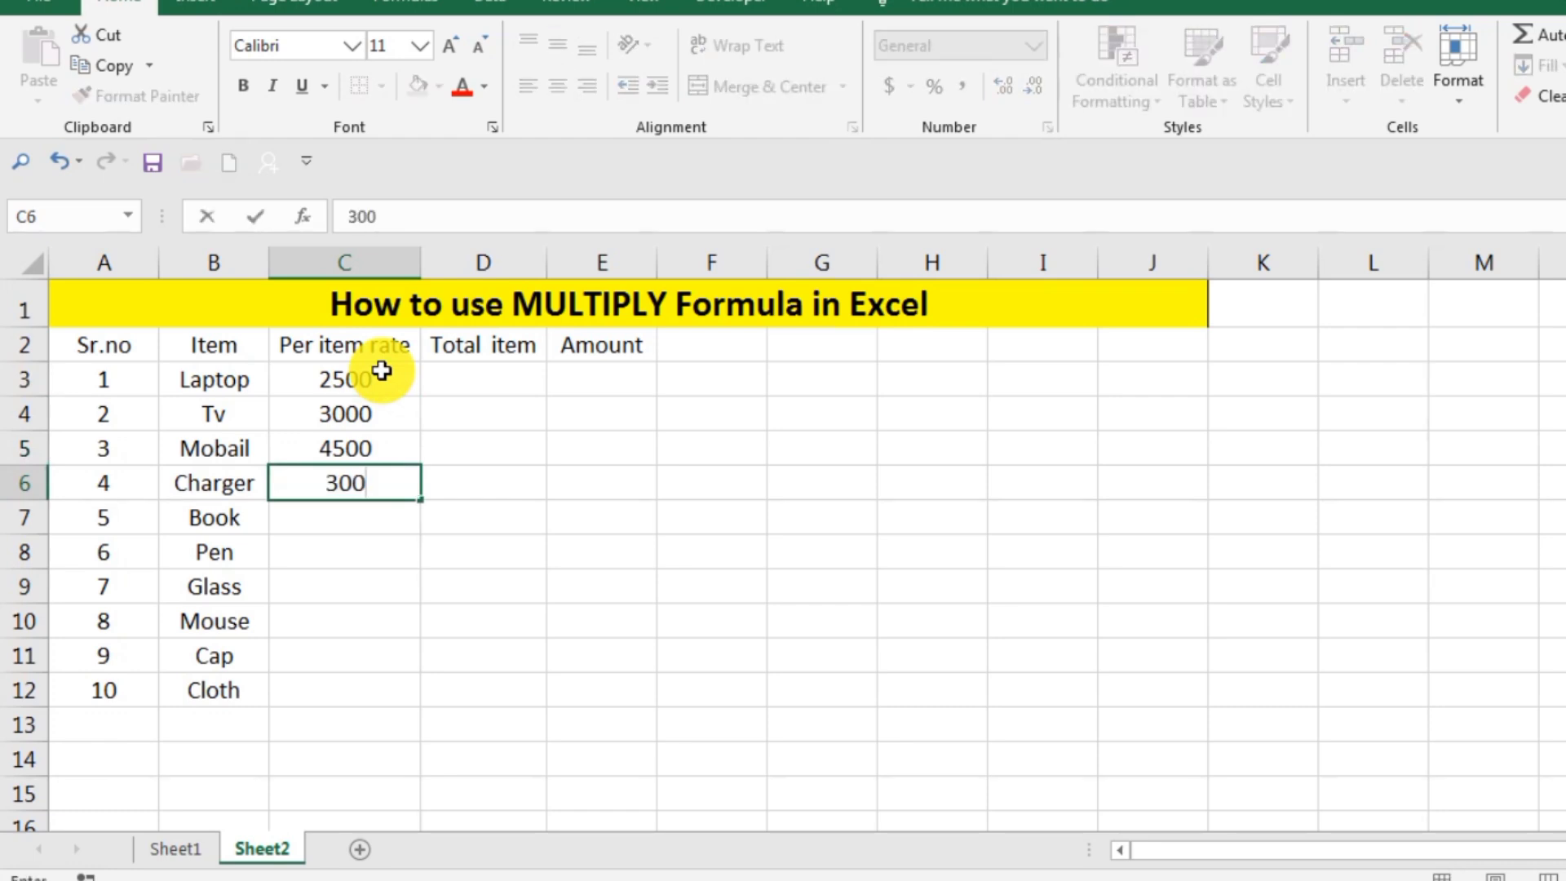
key("Return")
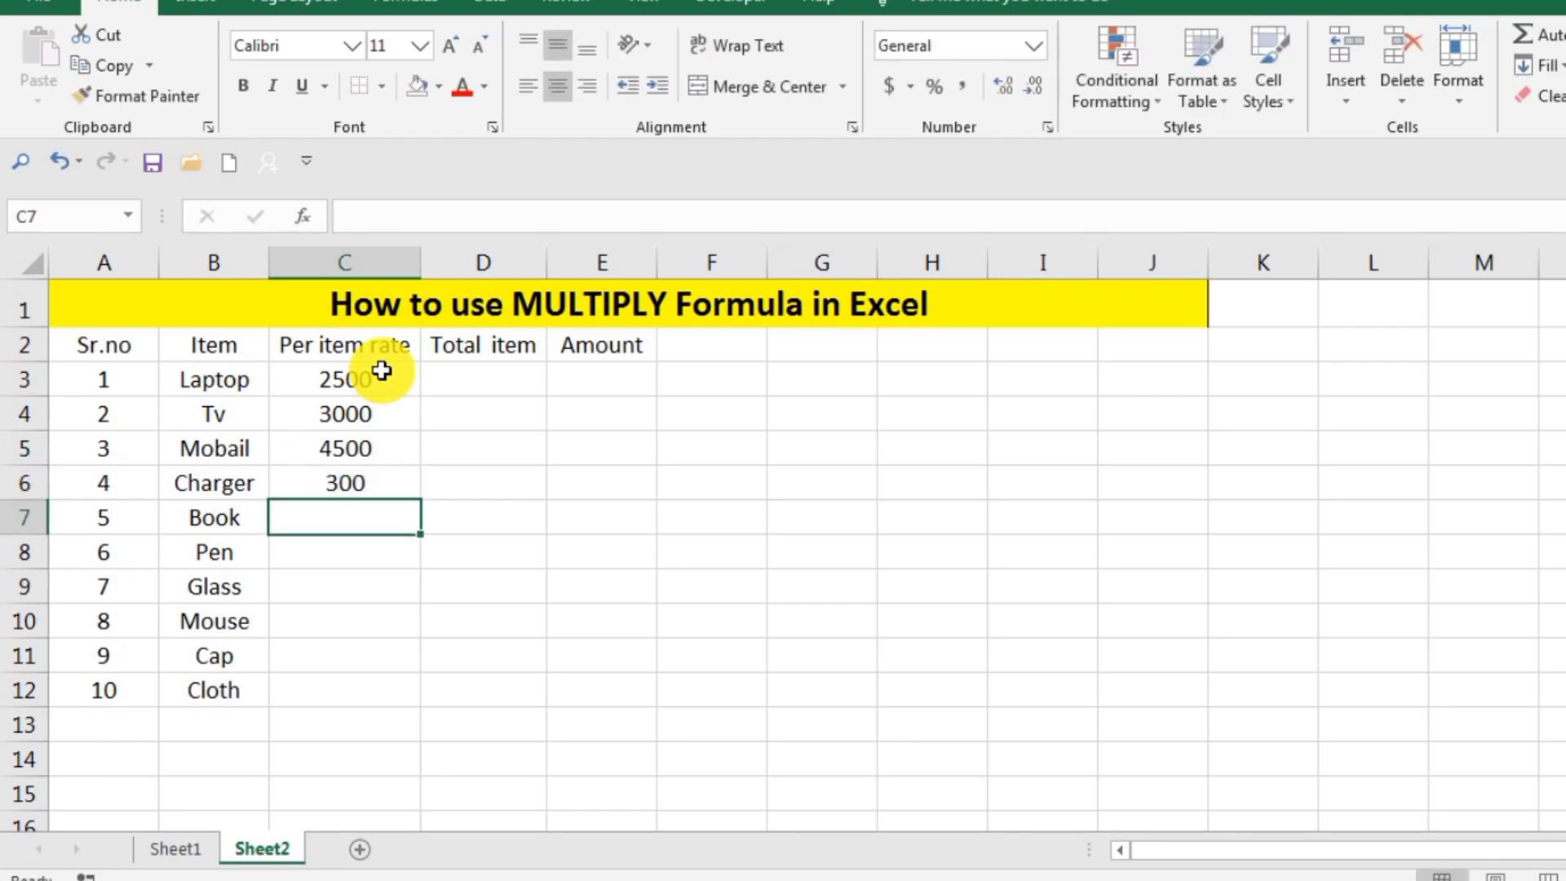
type("26")
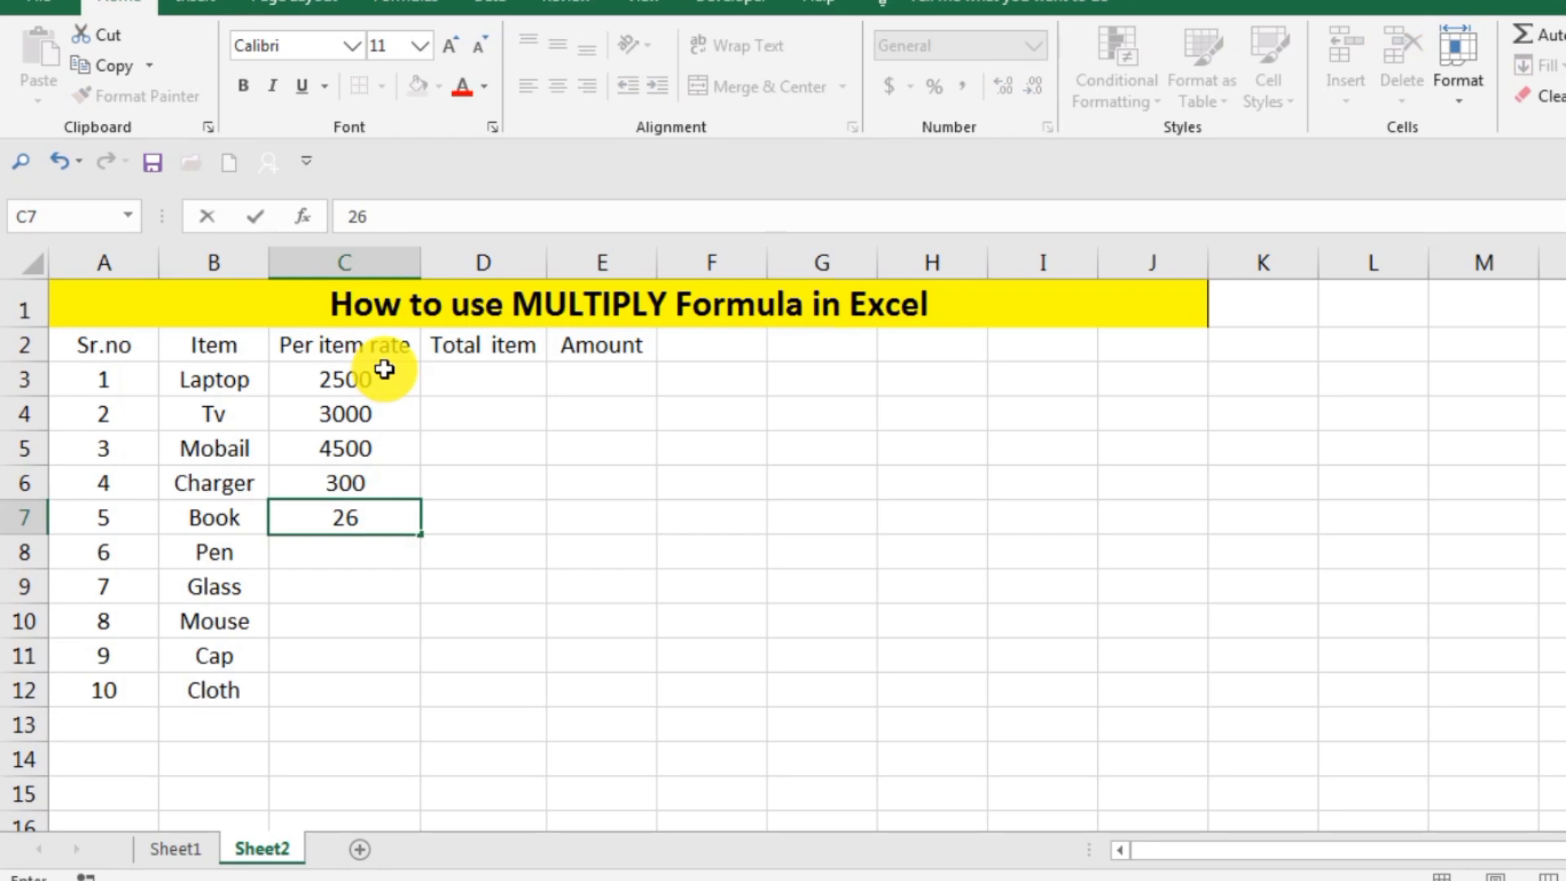
type("0")
key("Return")
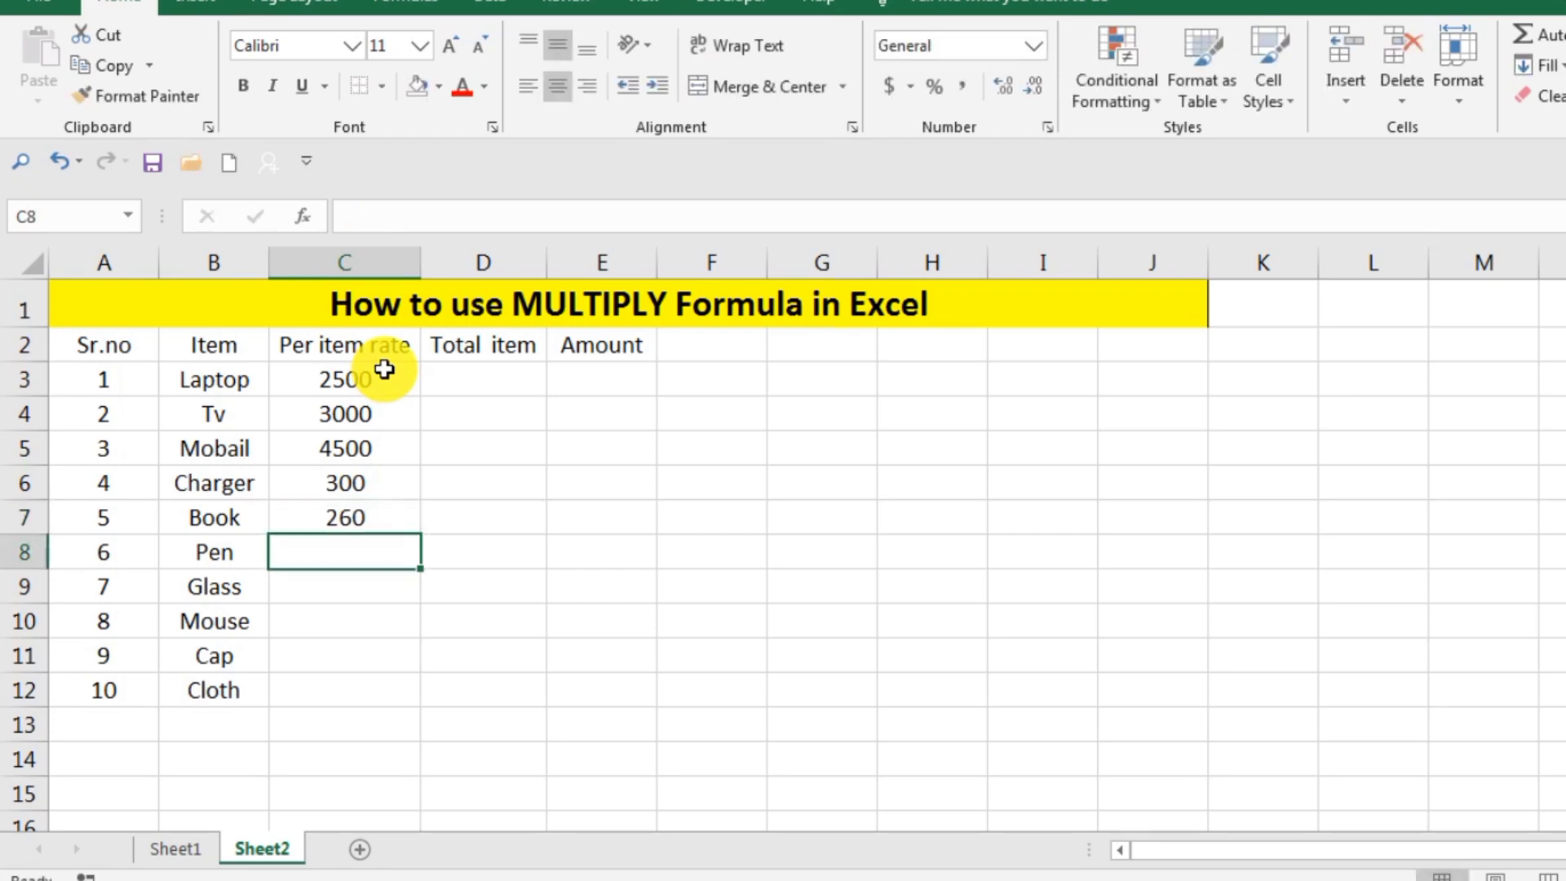
type("2")
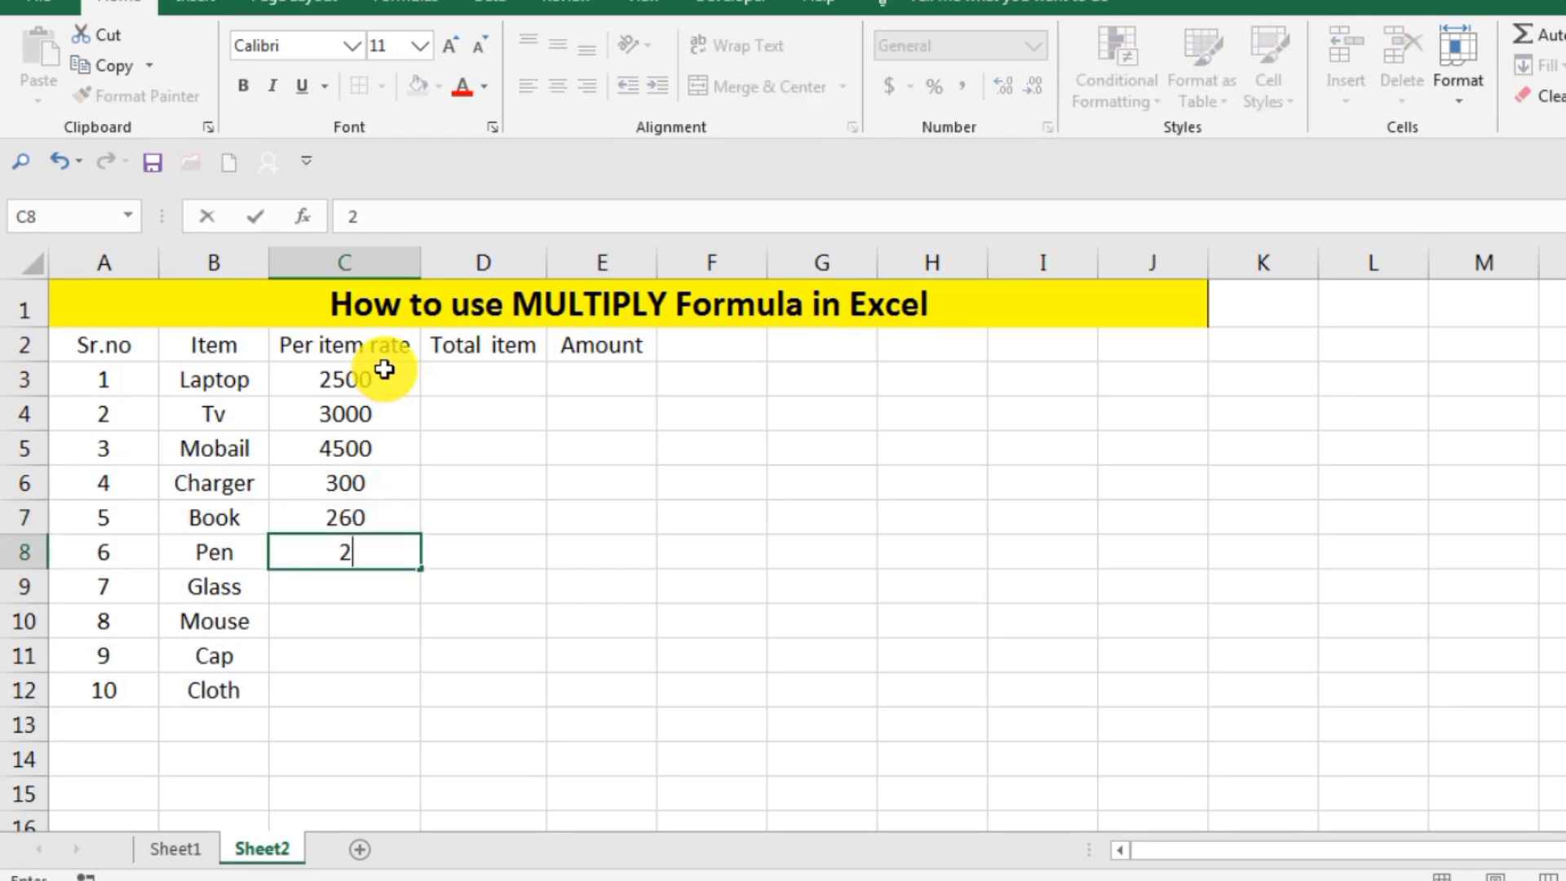
type("5")
key("Return")
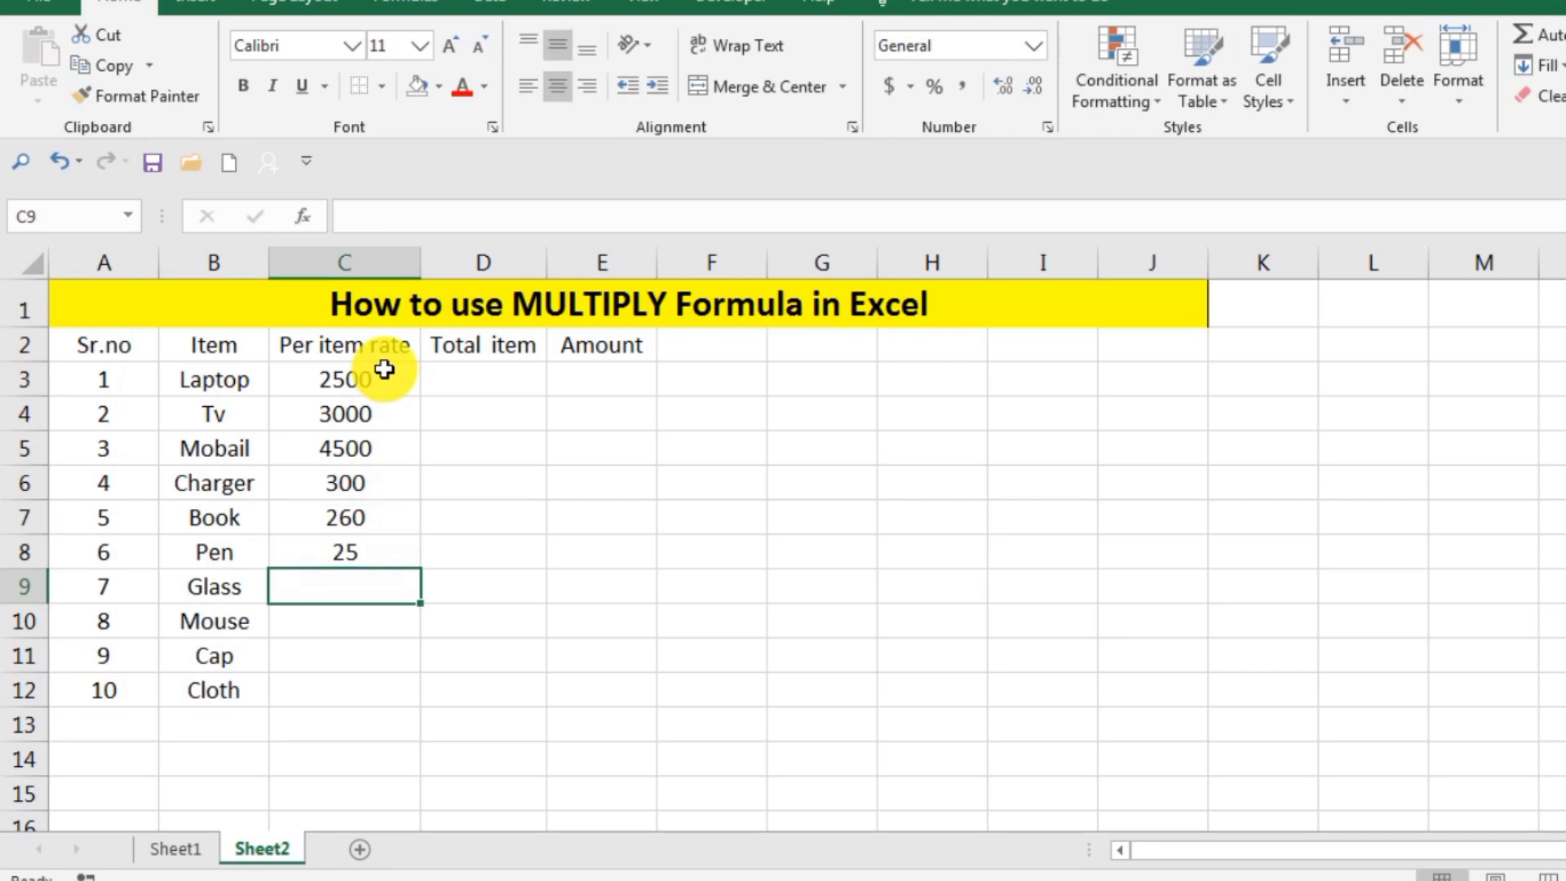
- Enter the per item rates 100, 450, 500 and 1900 for Glass, Mouse, Cap and Cloth in C9 to C12
type("100")
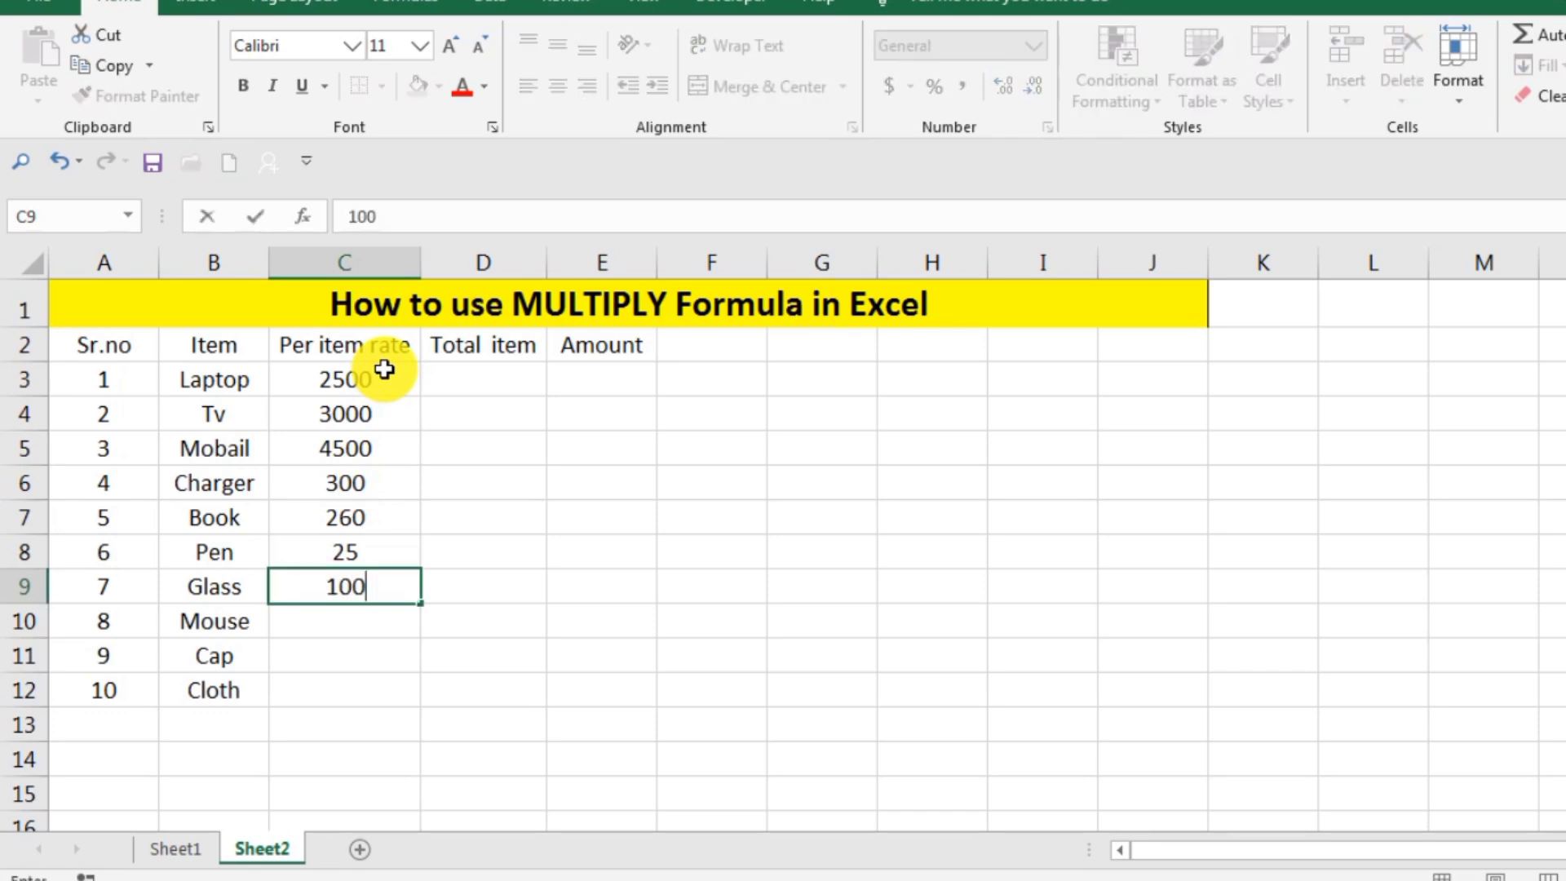
key("Return")
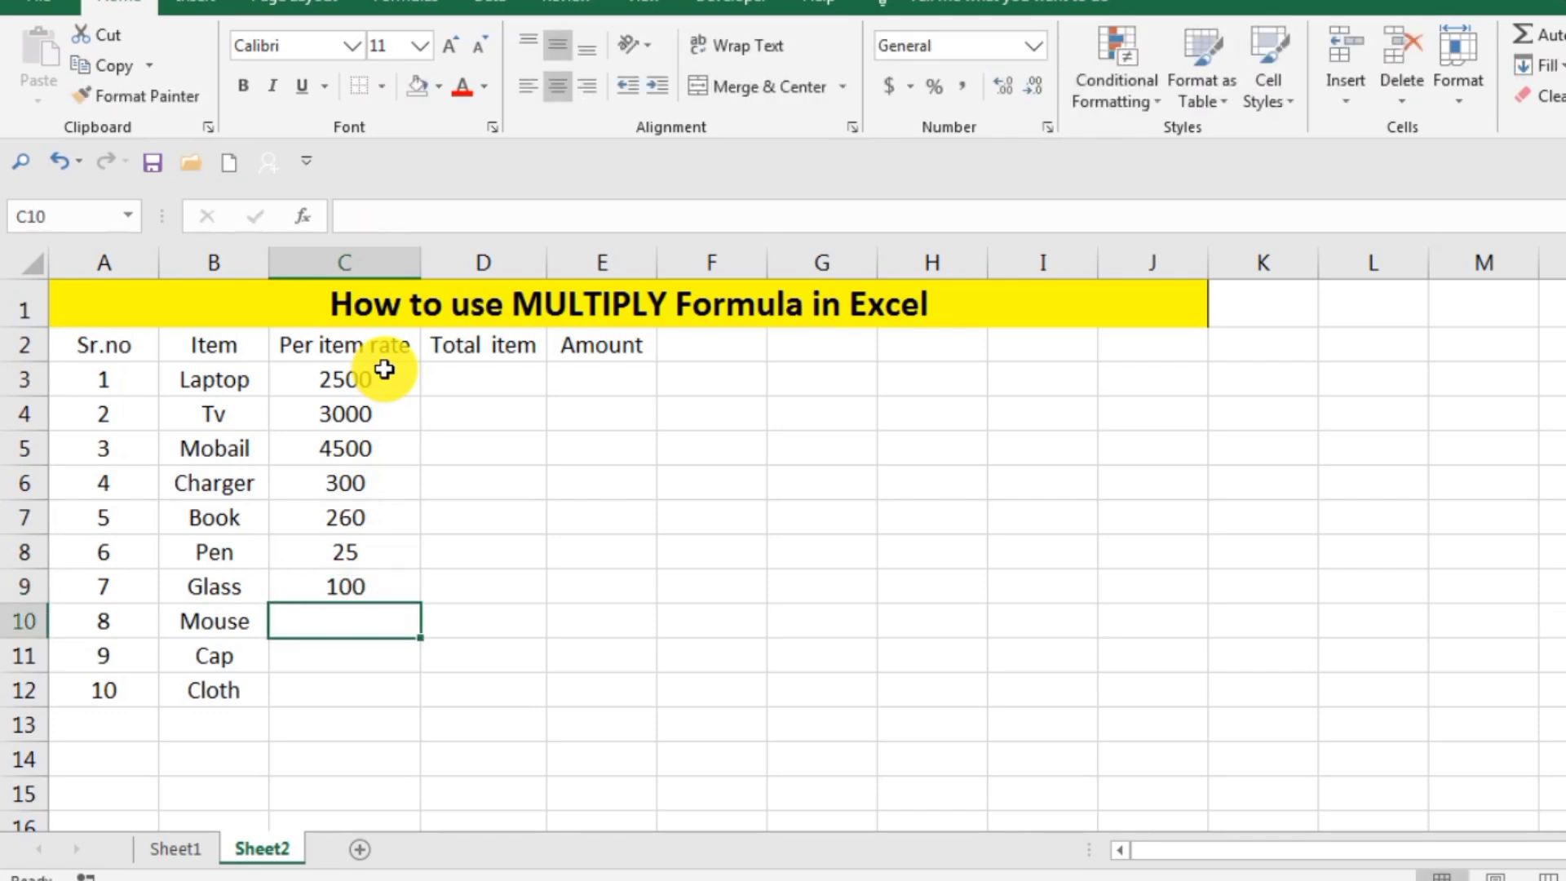
type("450")
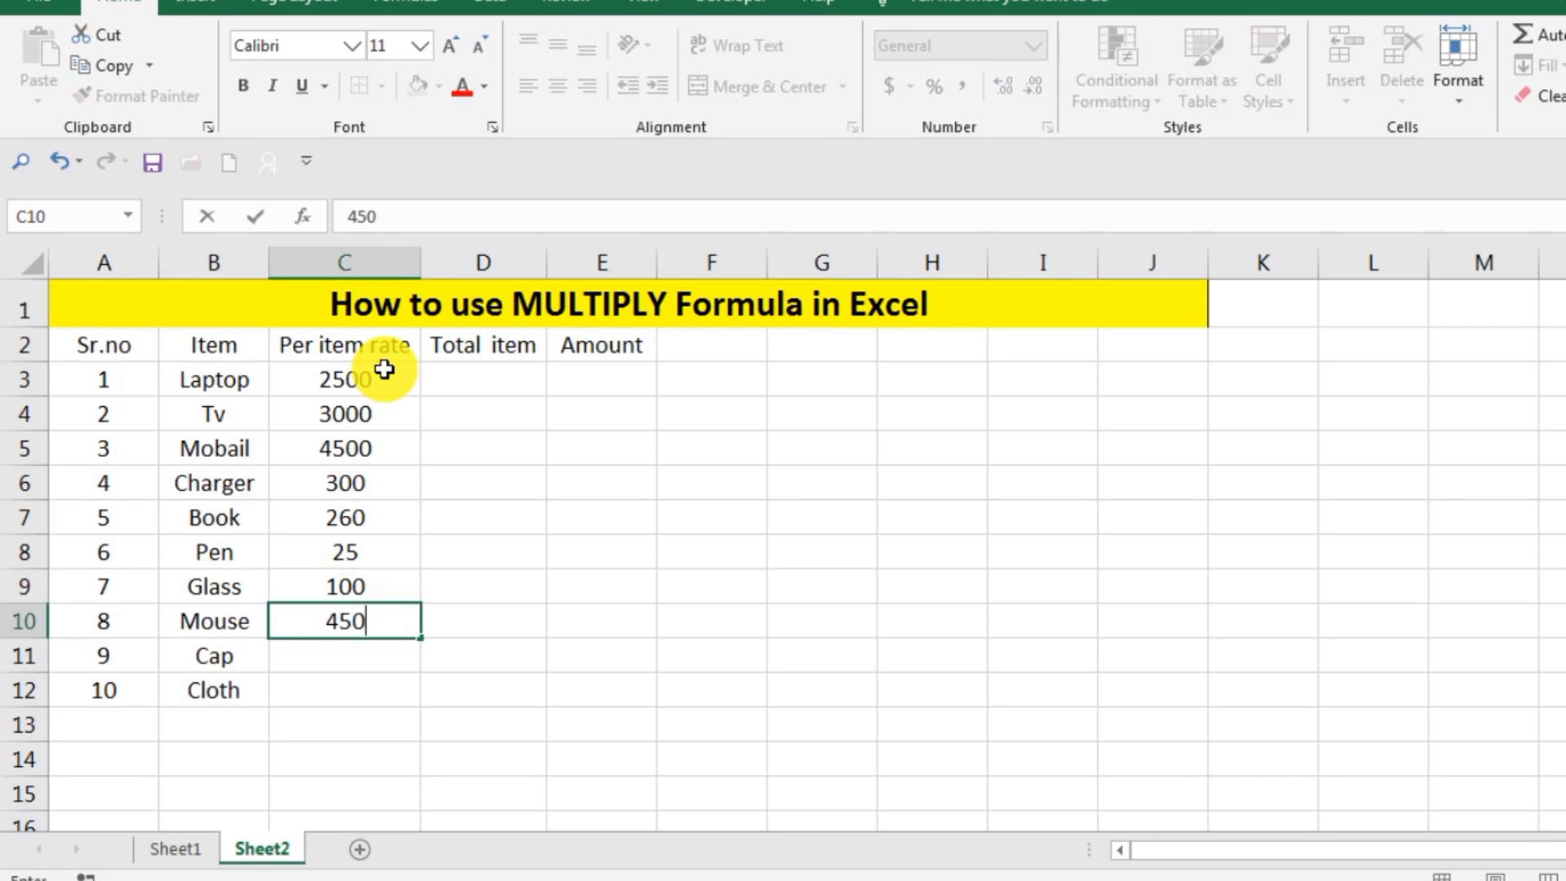
key("Return")
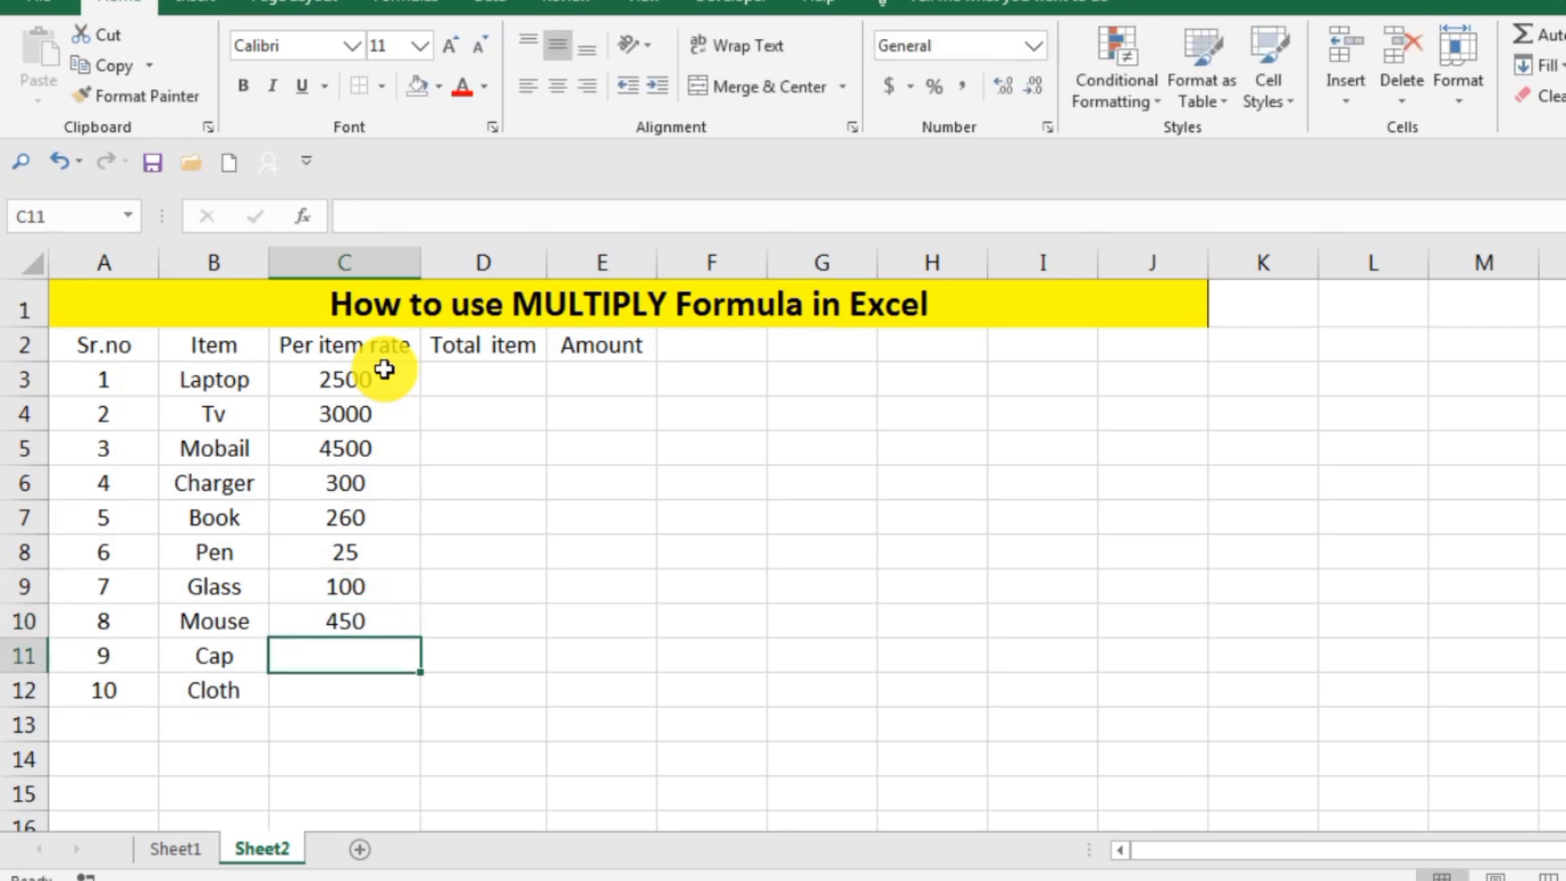
type("5--")
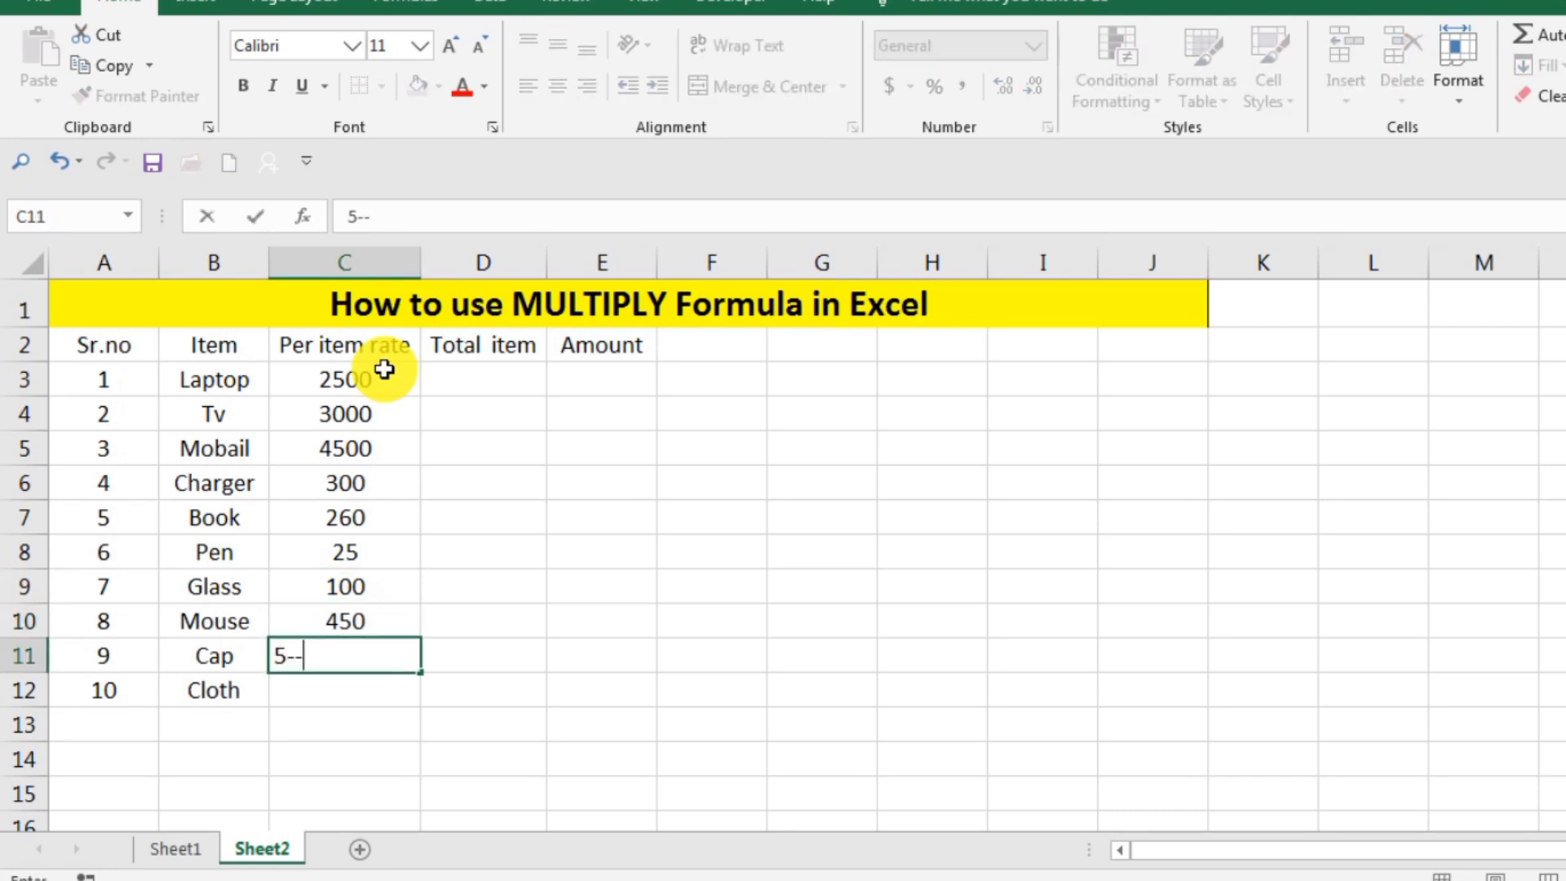
key("BackSpace")
key("BackSpace")
type("00")
key("Return")
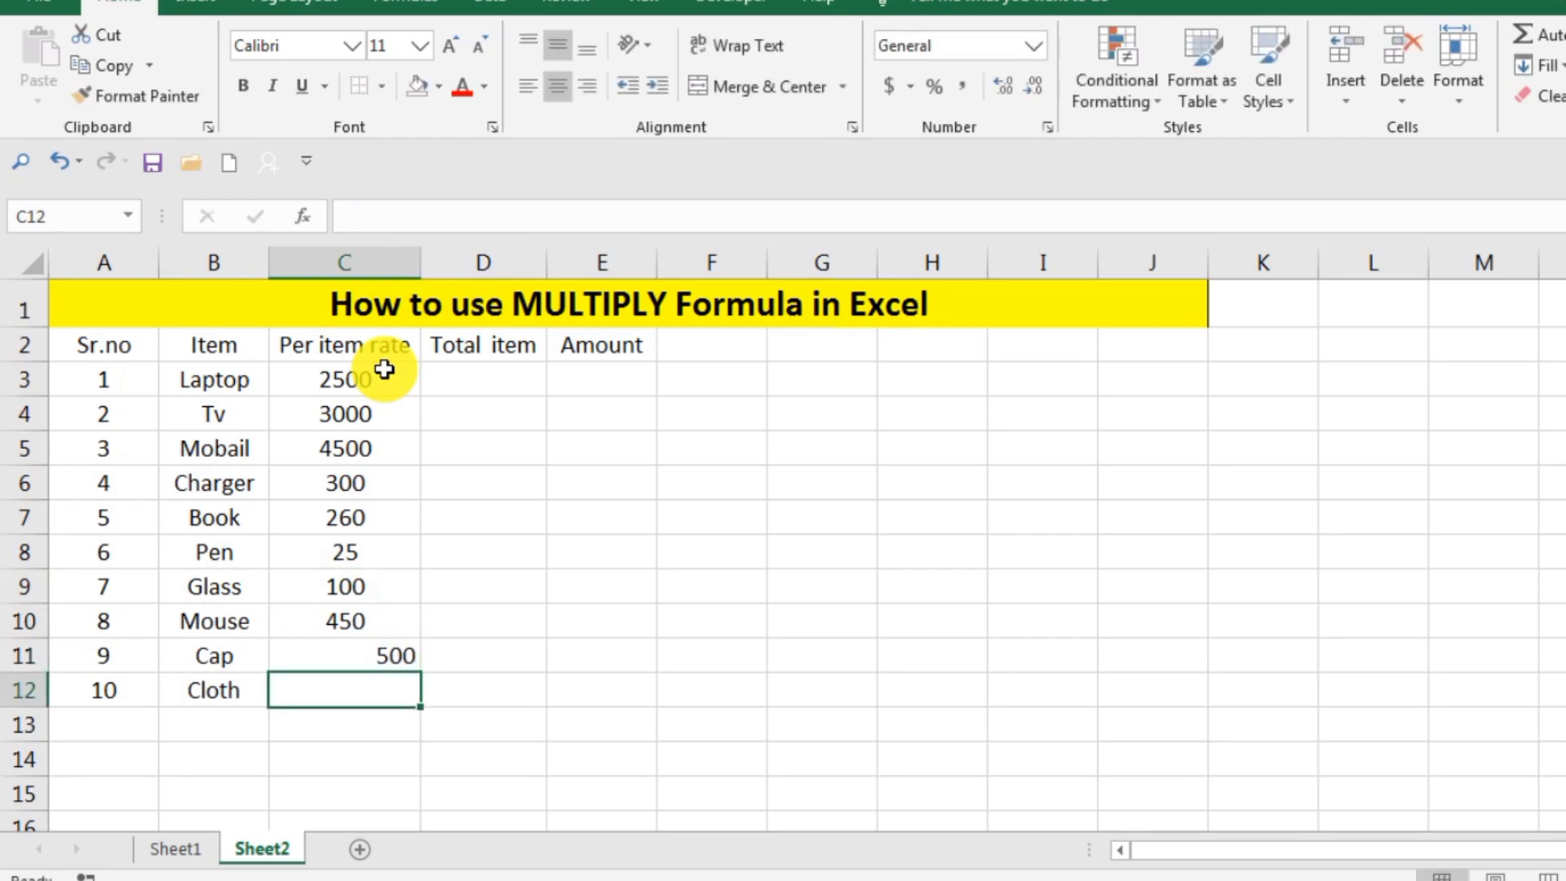
type("1900")
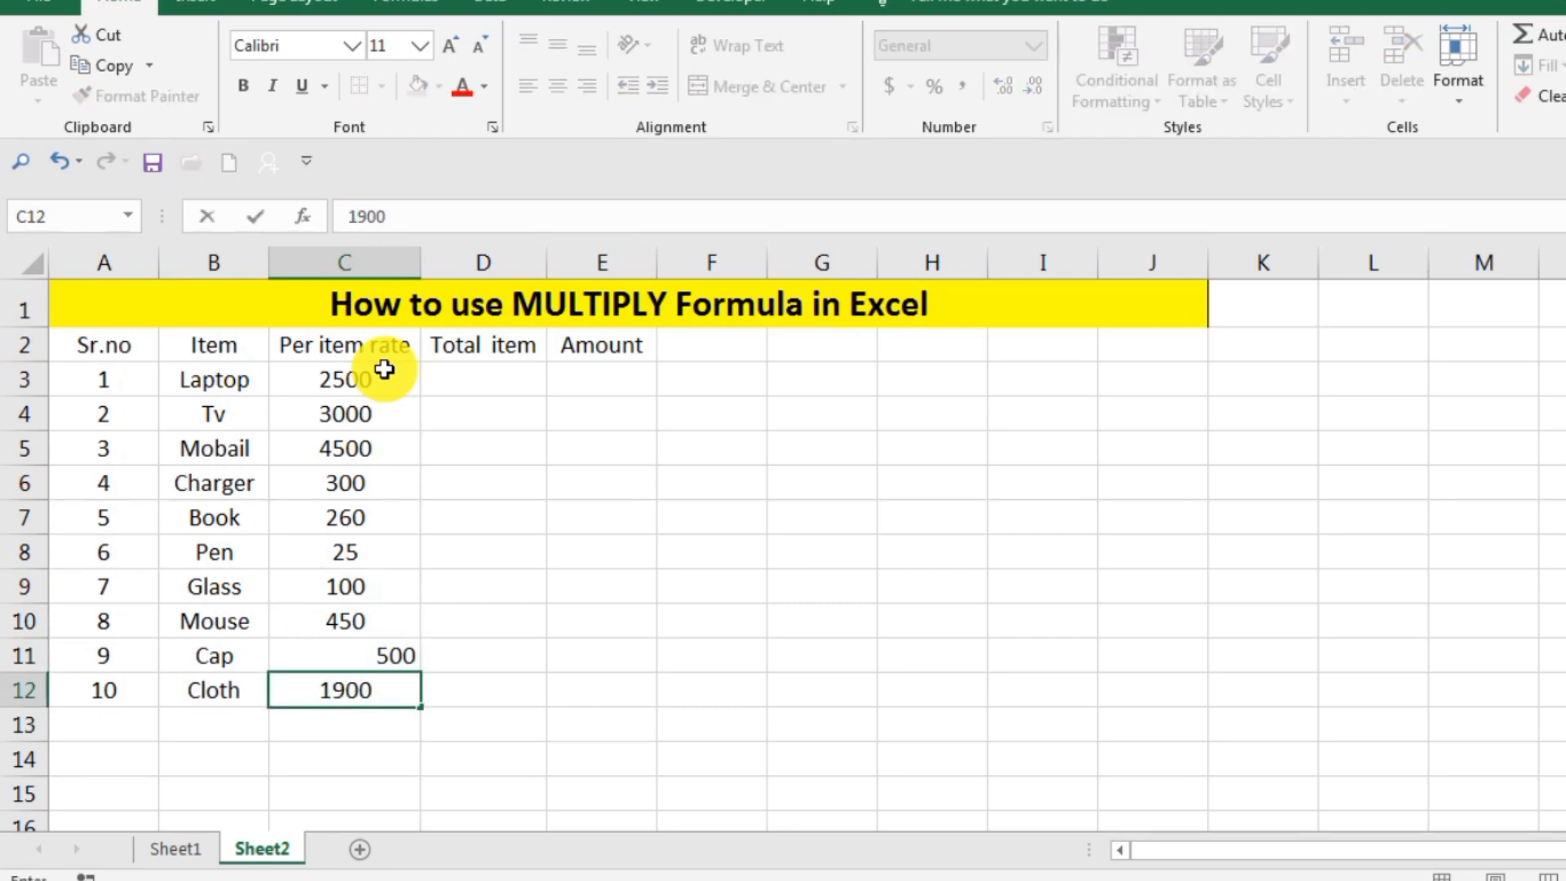
key("Return")
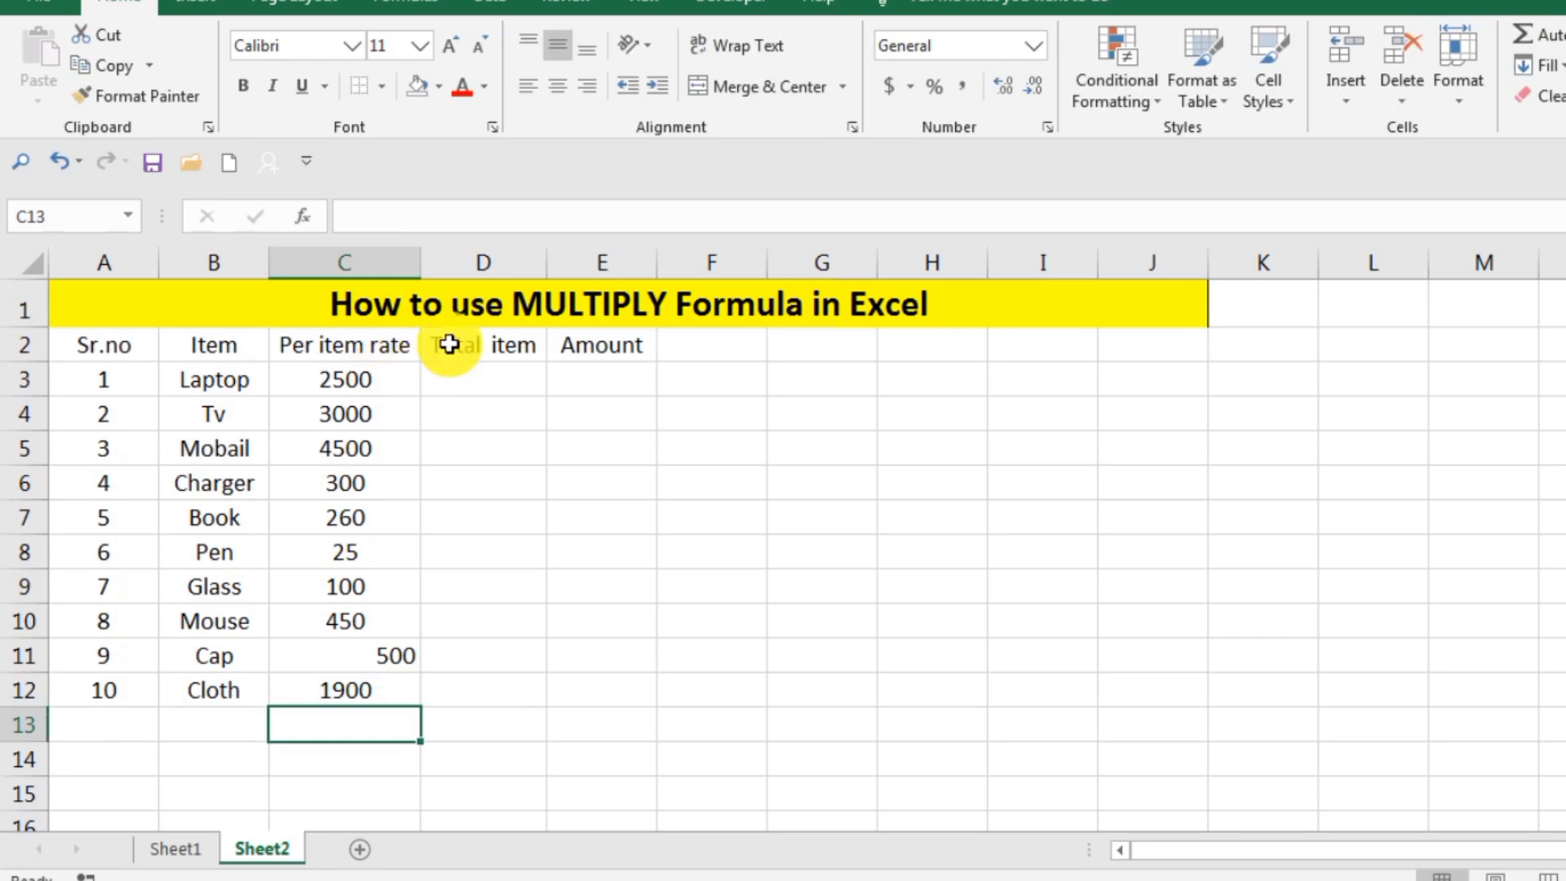
- Center the contents of the whole Per item rate column C horizontally
left_click(376, 266)
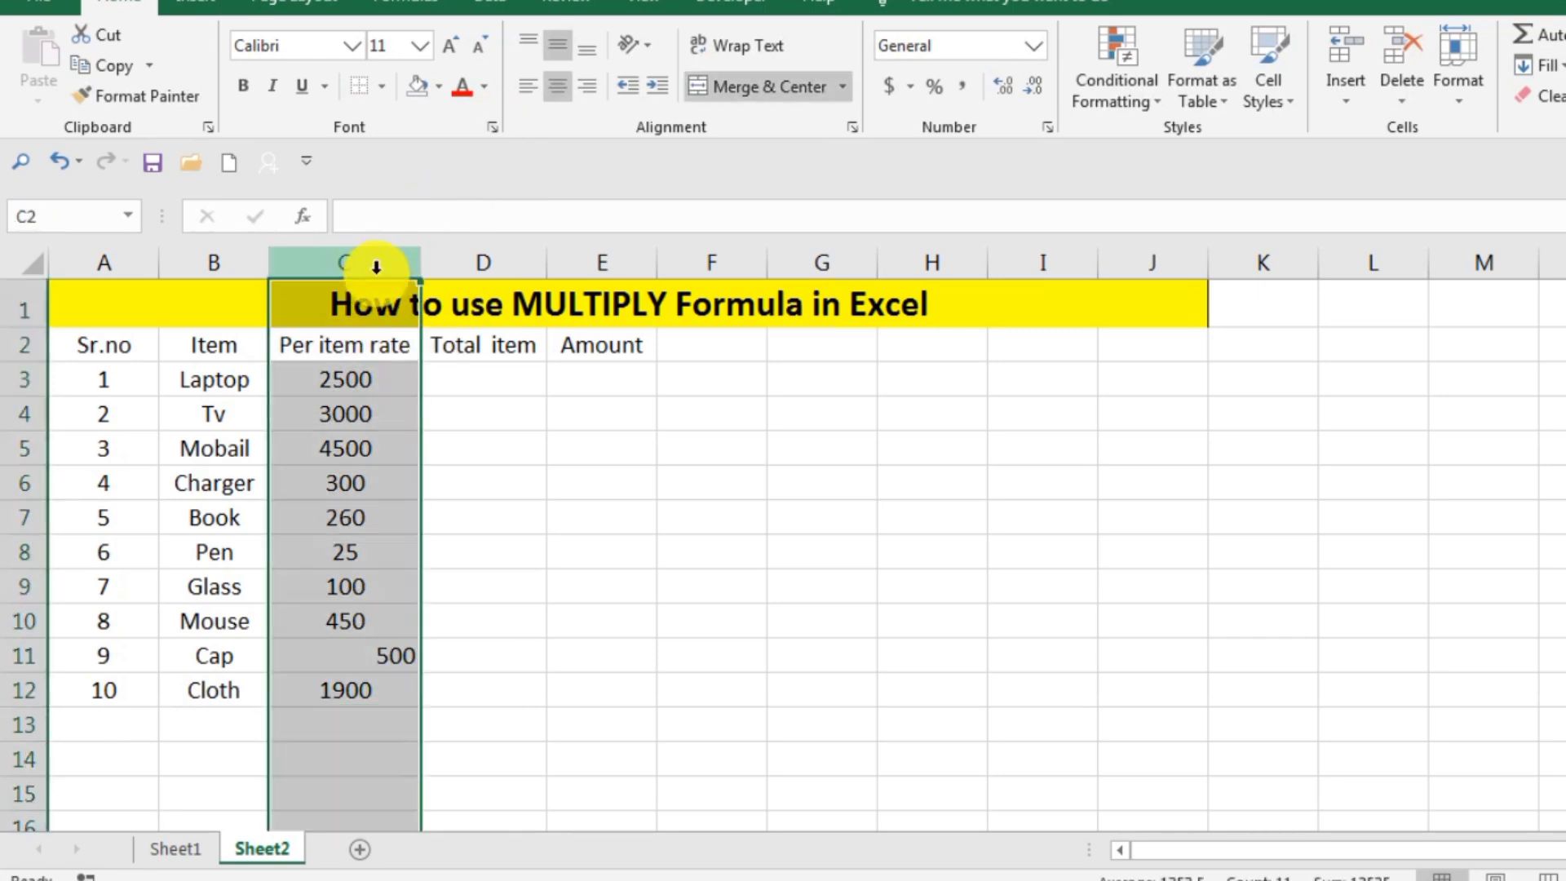
left_click(558, 93)
left_click(555, 86)
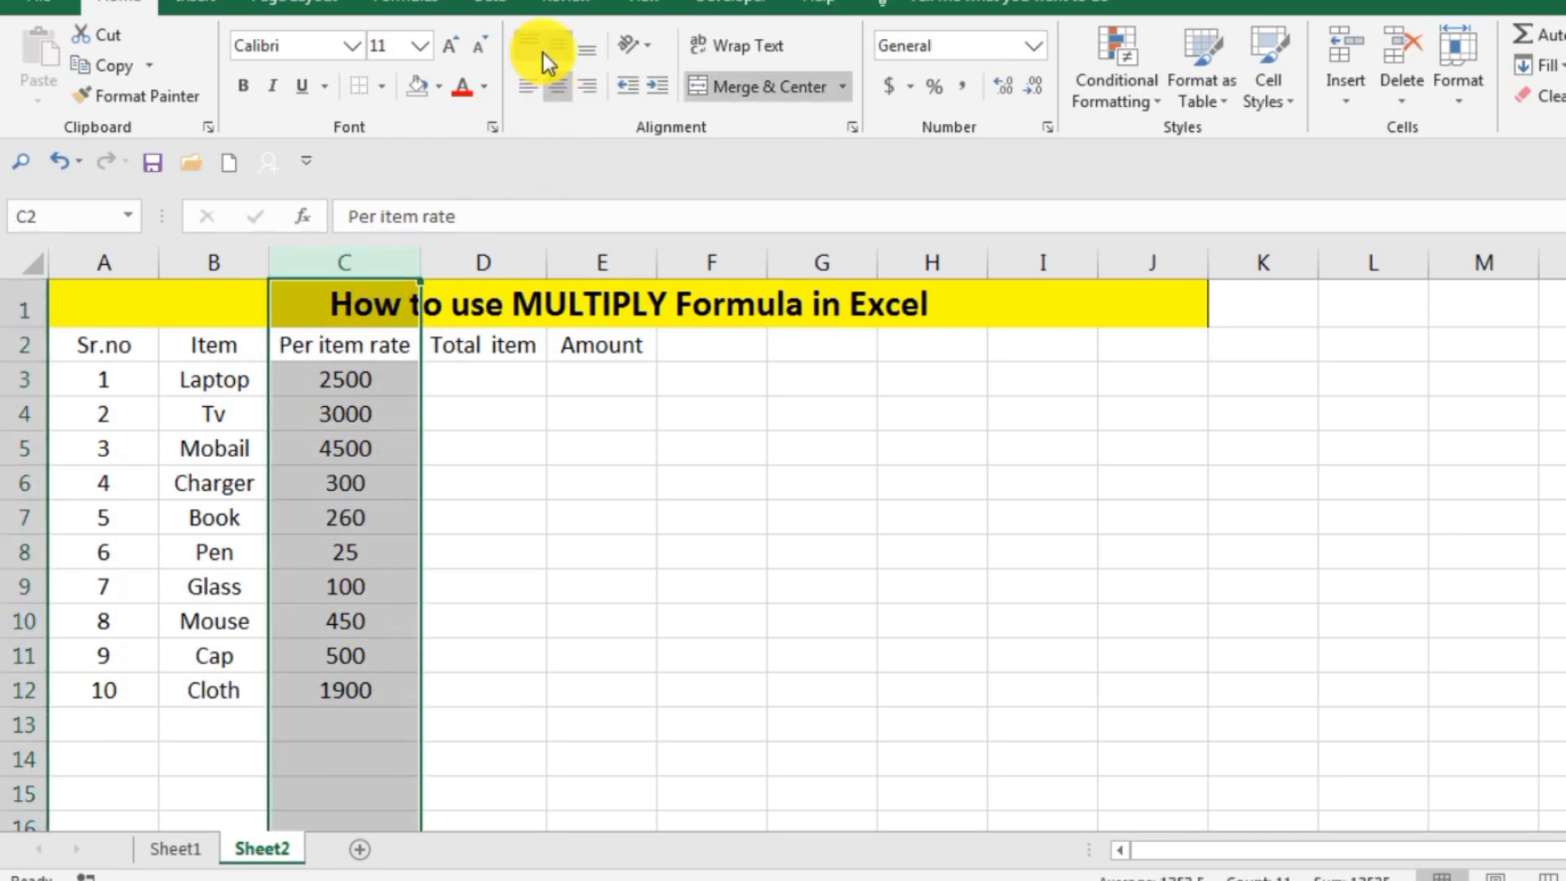
left_click(558, 551)
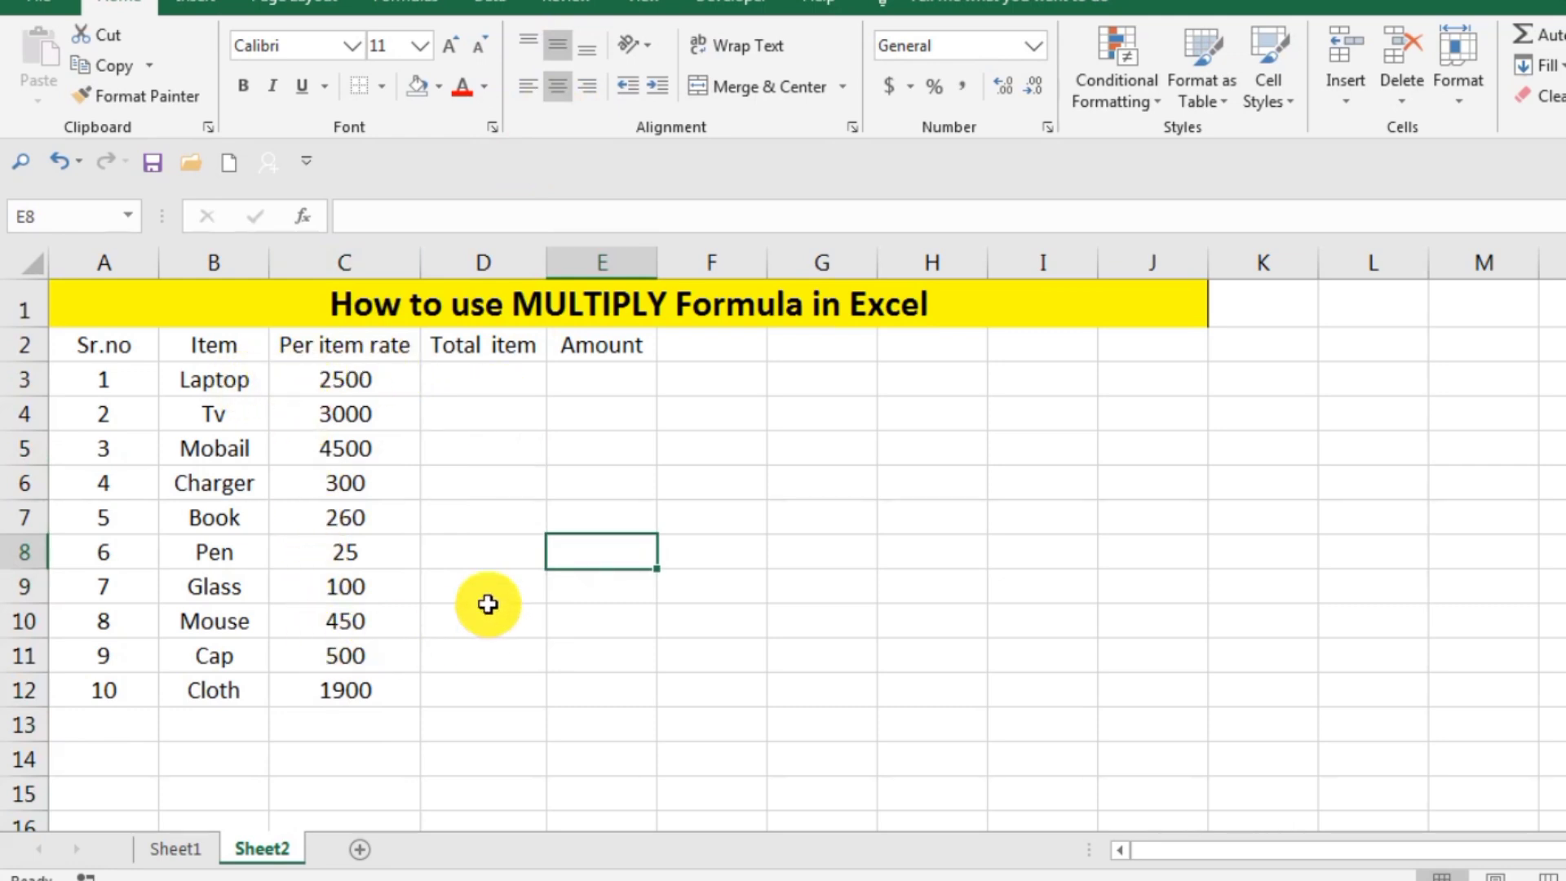
- Enter 8 as the Laptop's total item quantity in D3
double_click(517, 385)
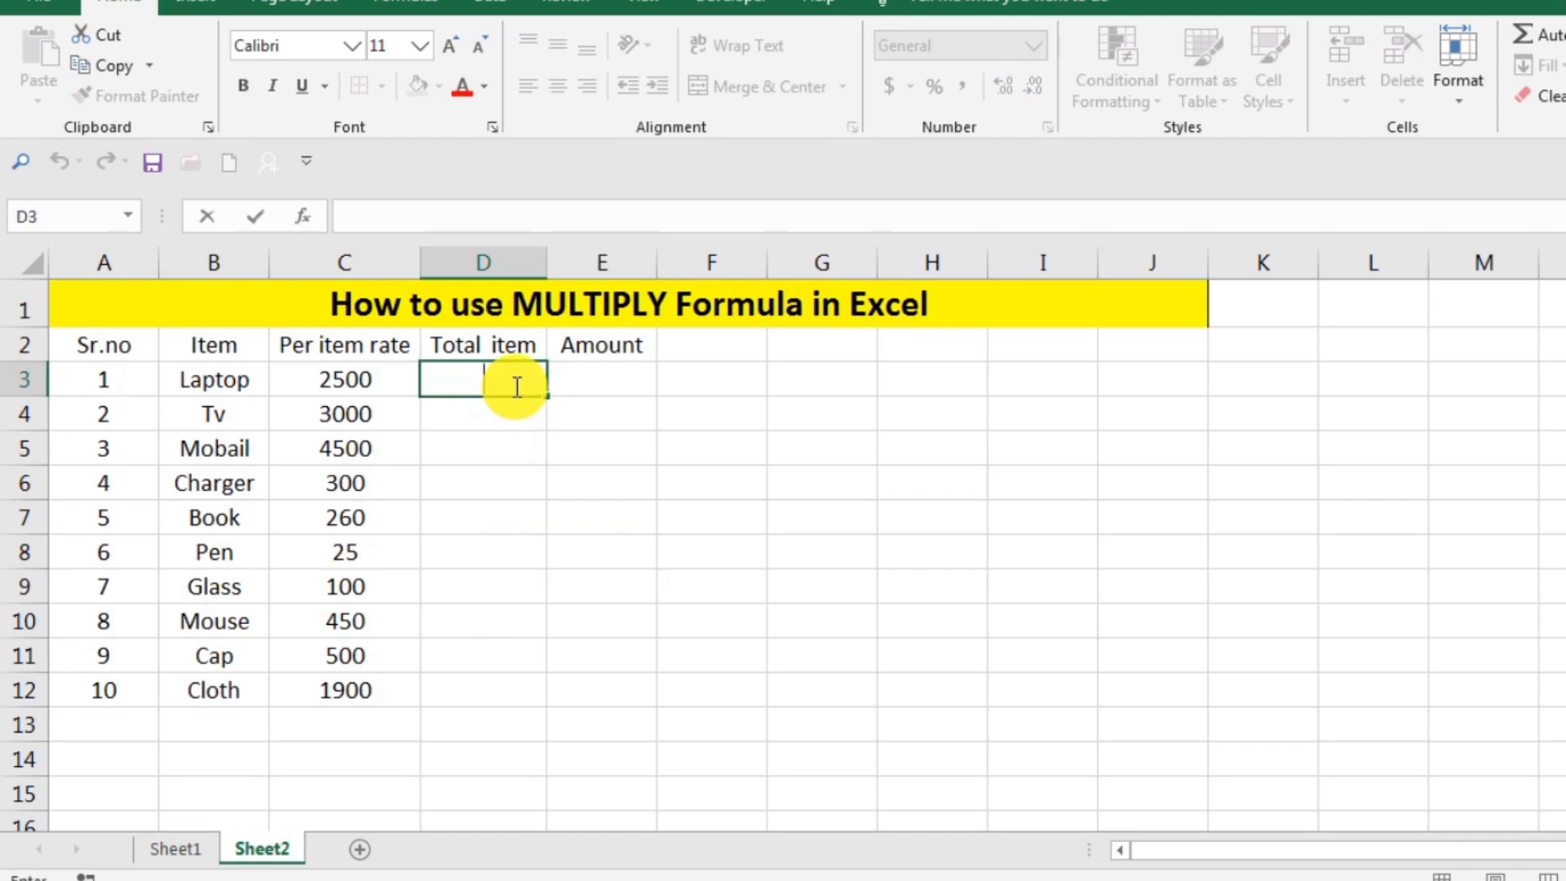
type("8")
key("Return")
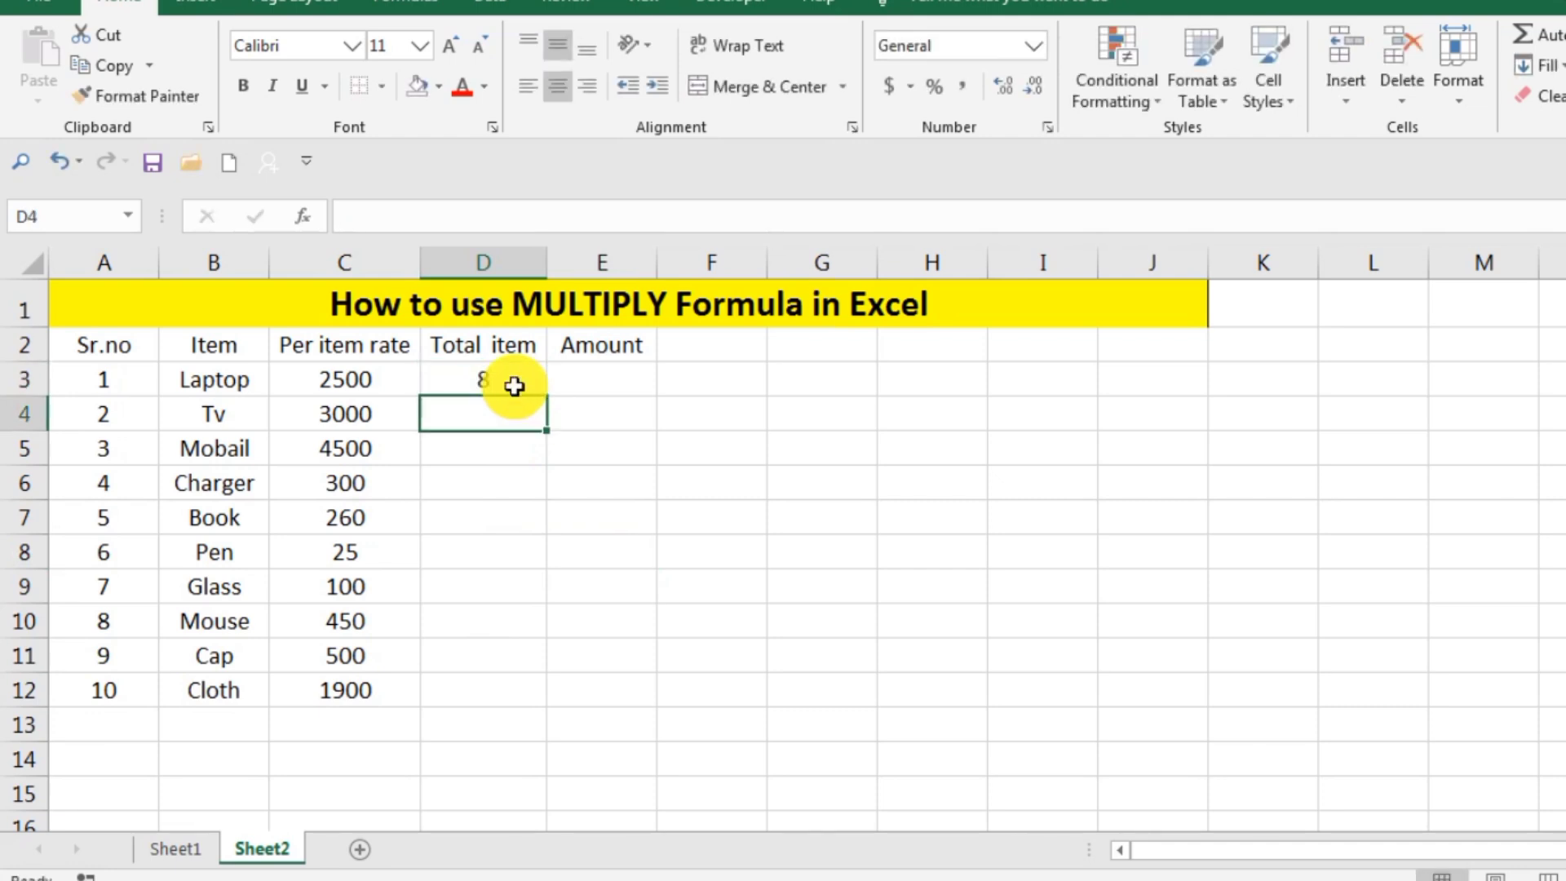
- Enter the total item quantities 5, 10, 15, 50 and 100 for Tv, Mobail, Charger, Book and Pen in D4 to D8
type("5")
key("Return")
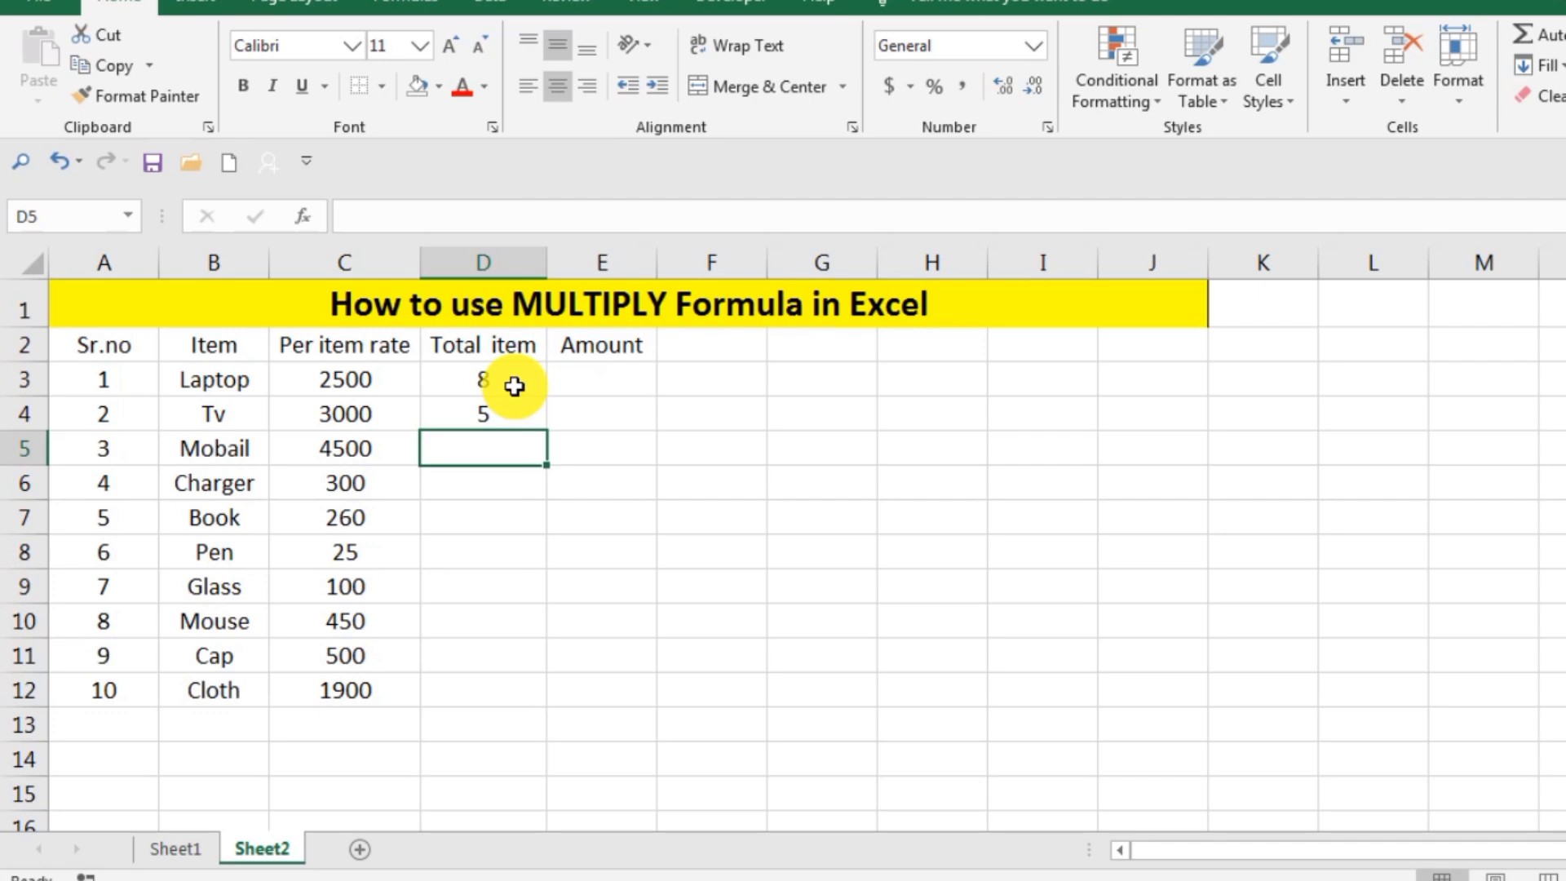
type("10")
key("Return")
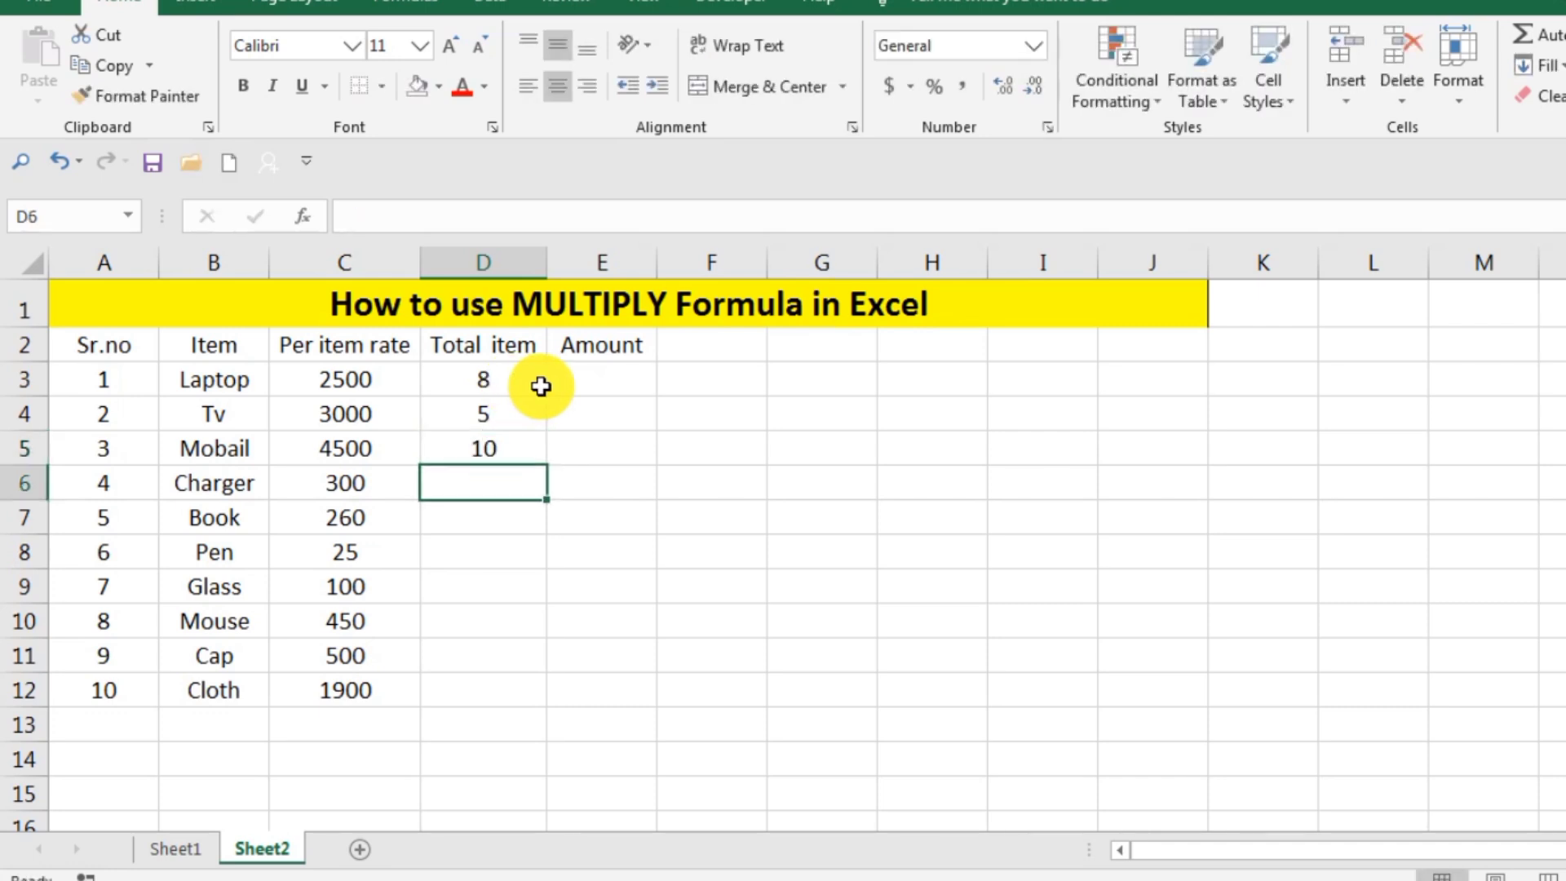
type("15")
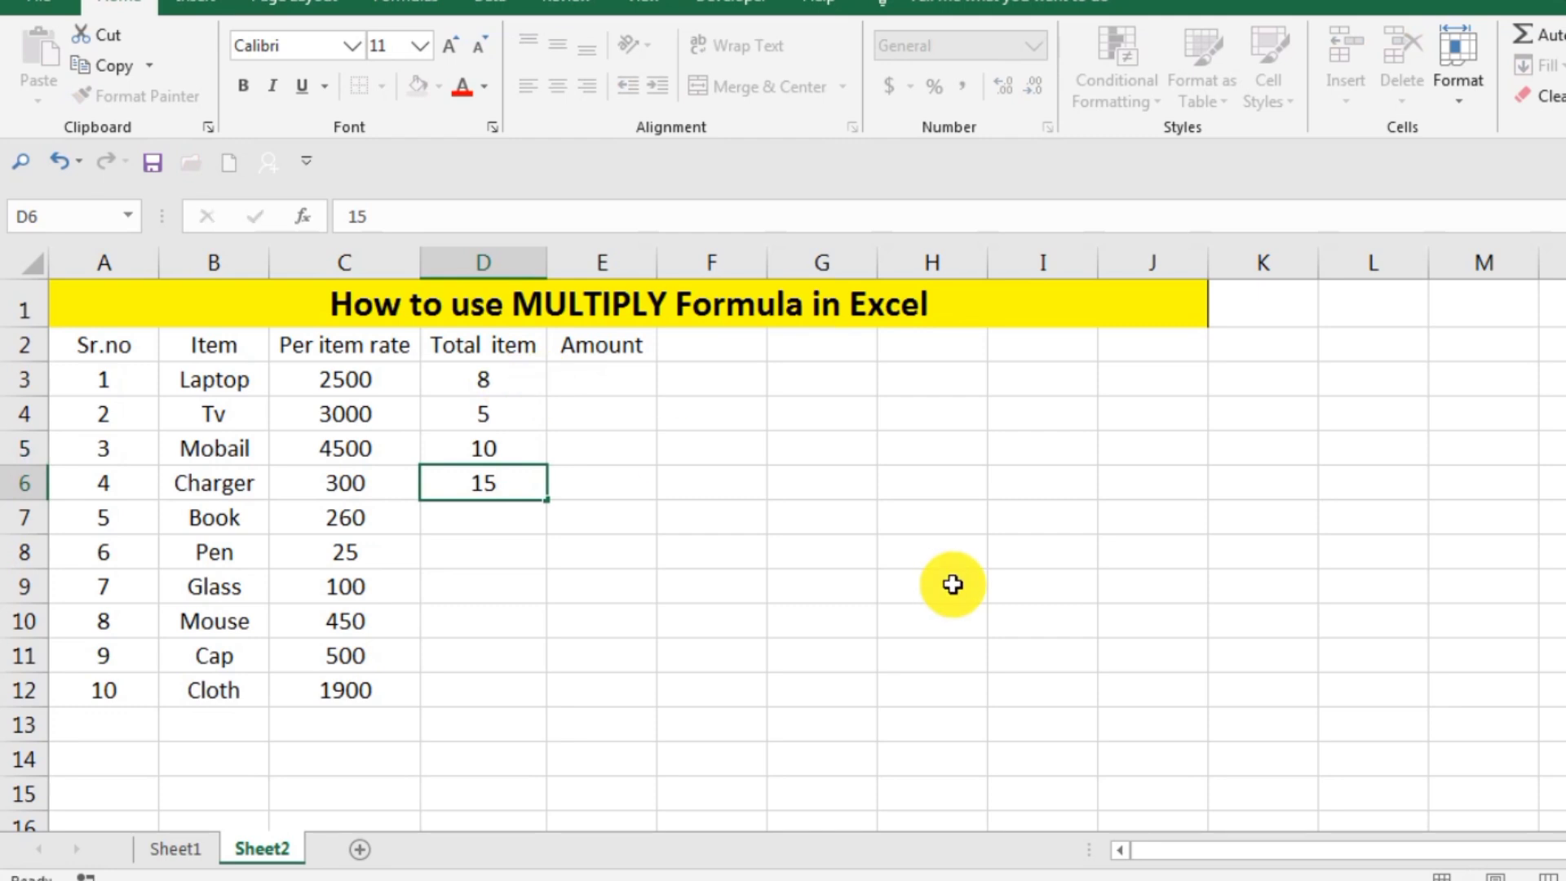
key("Return")
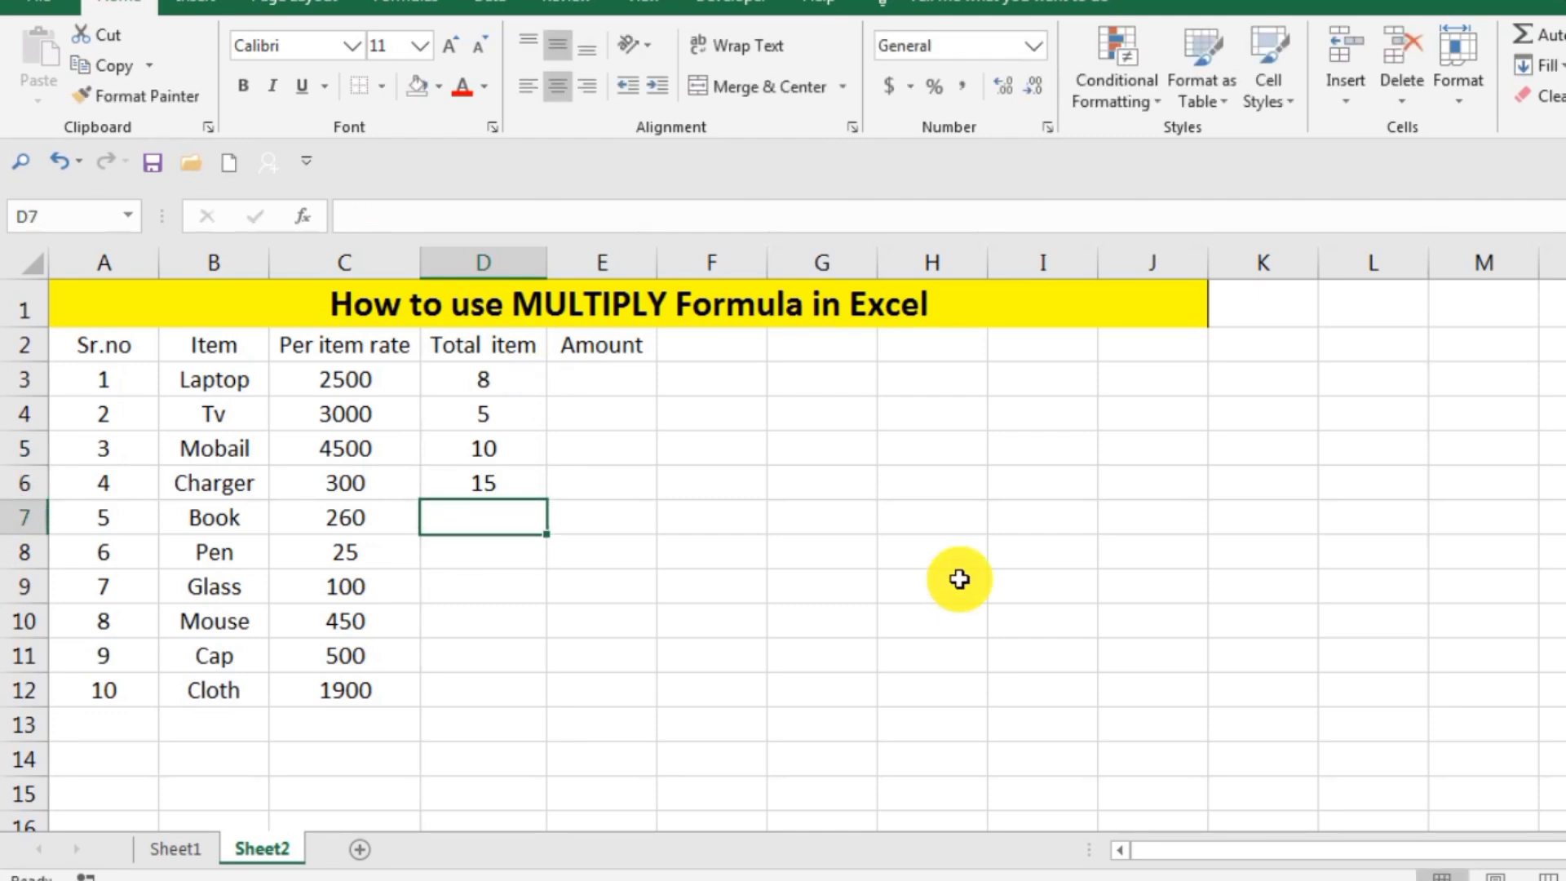
type("50")
key("Return")
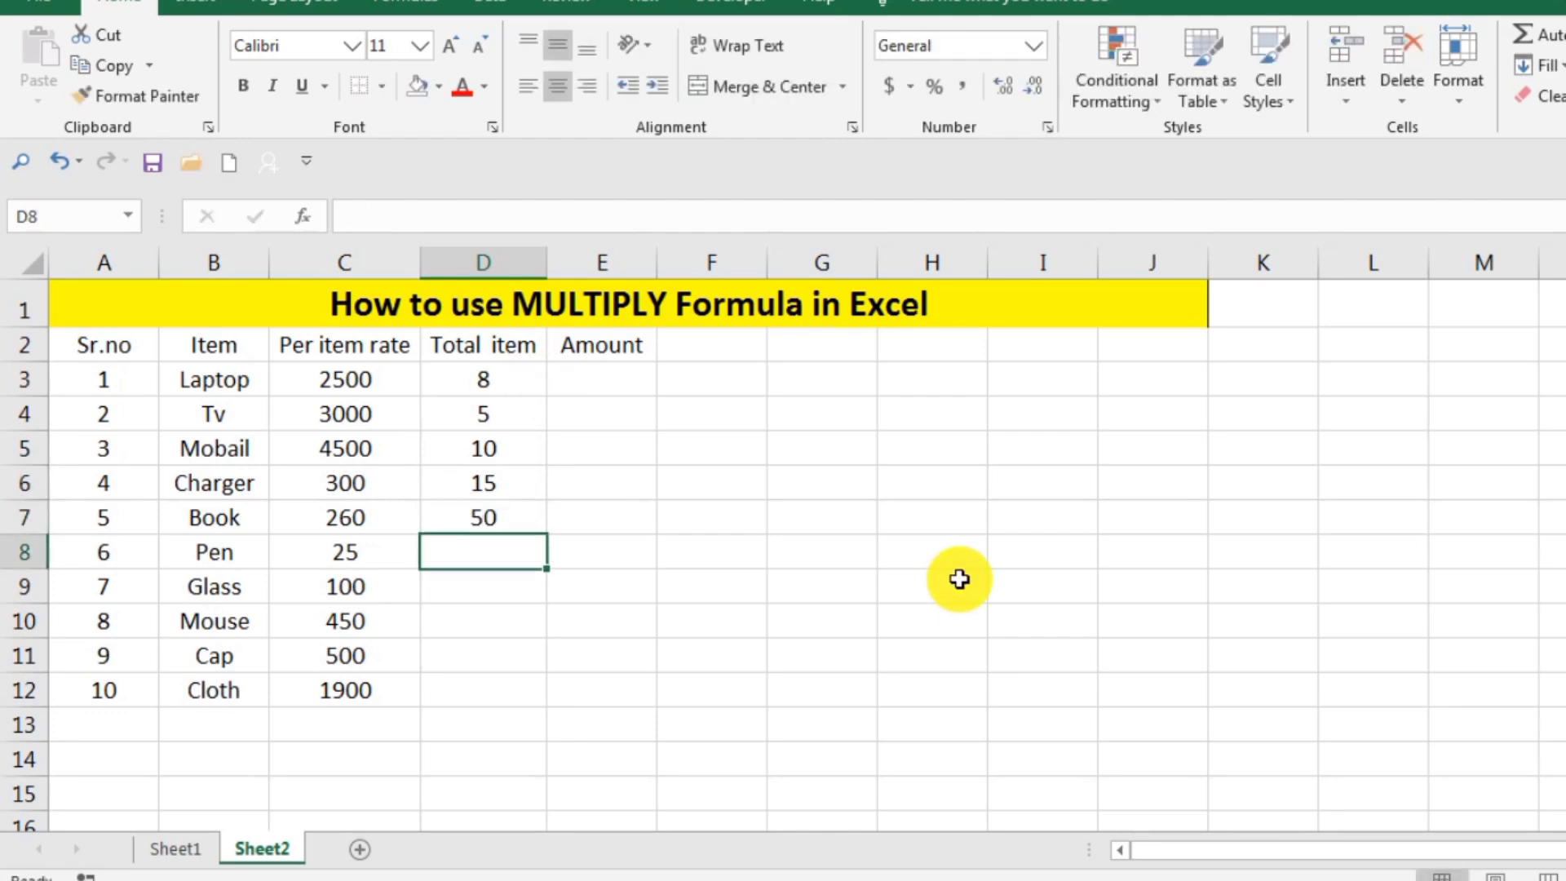
type("100")
key("Return")
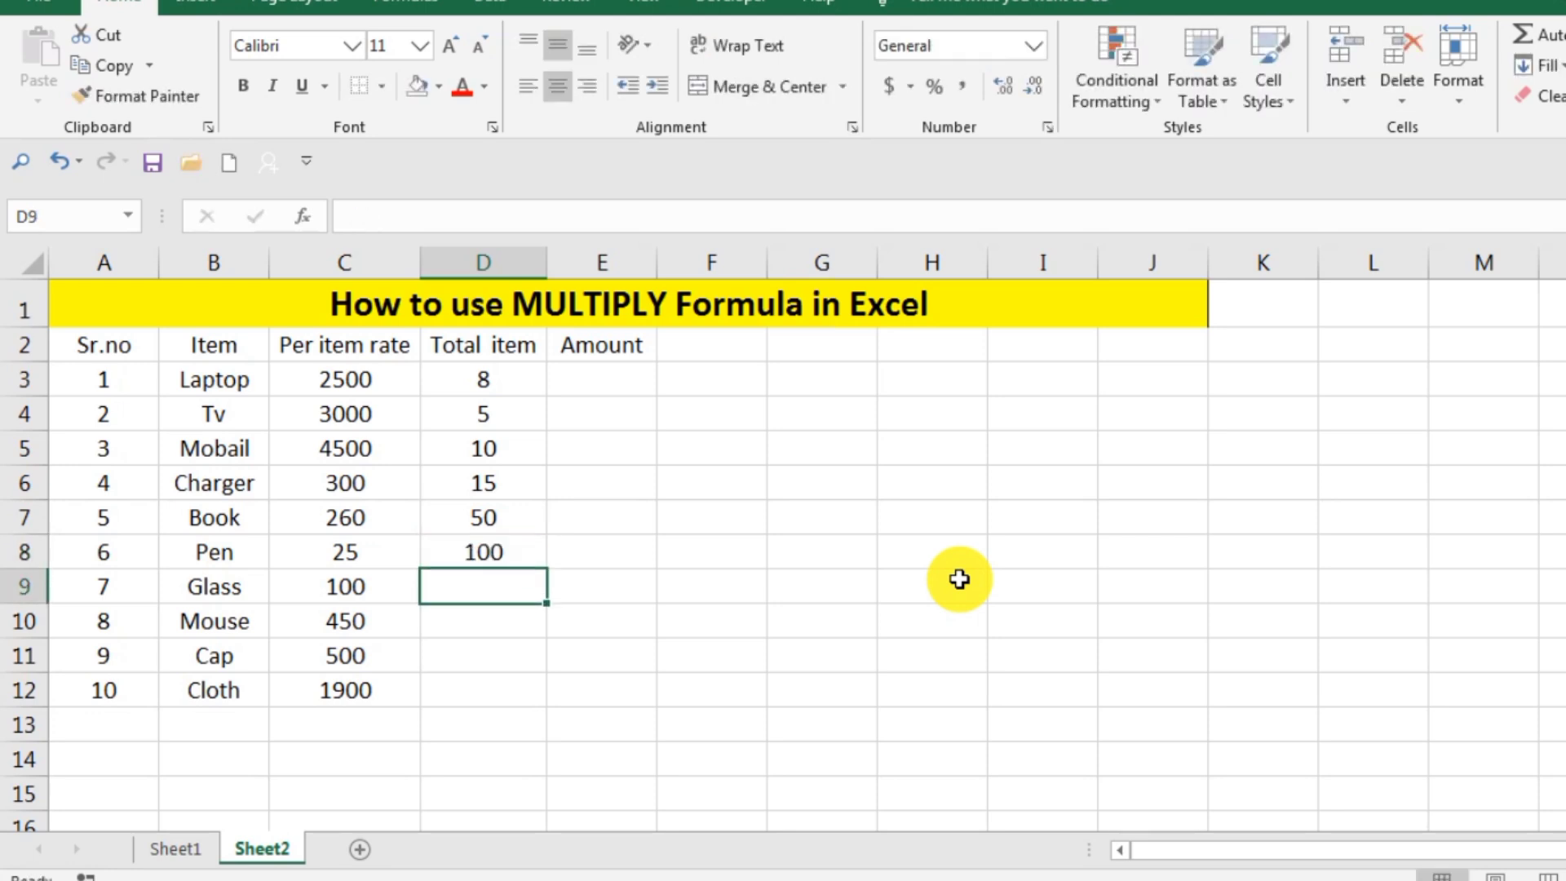
- Enter the total item quantities 30, 60, 500 and 12 for Glass, Mouse, Cap and Cloth in D9 to D12
type("30")
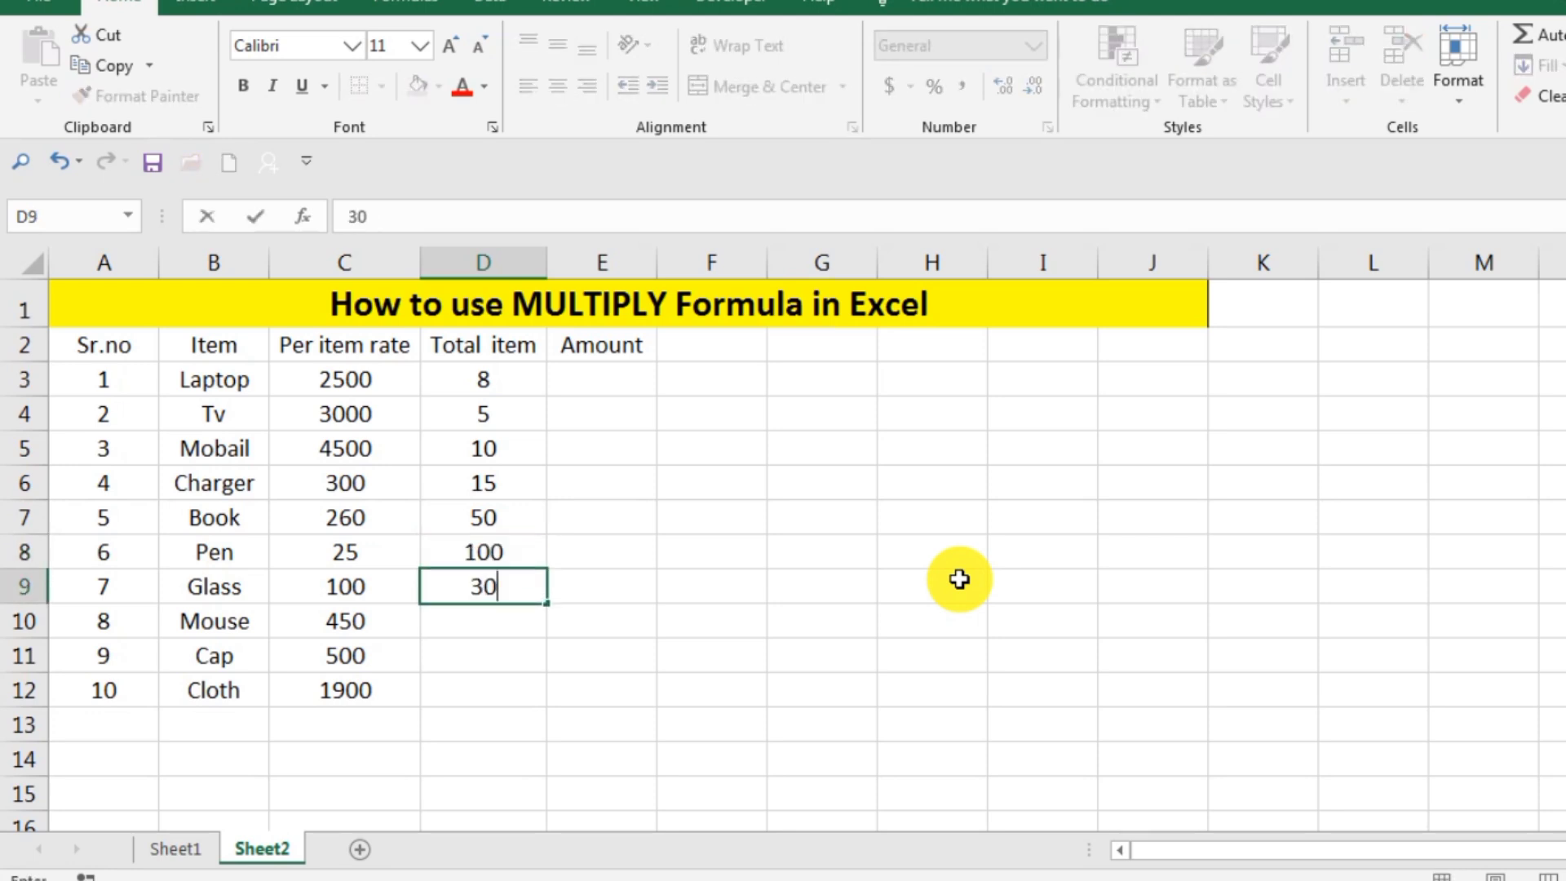
key("Return")
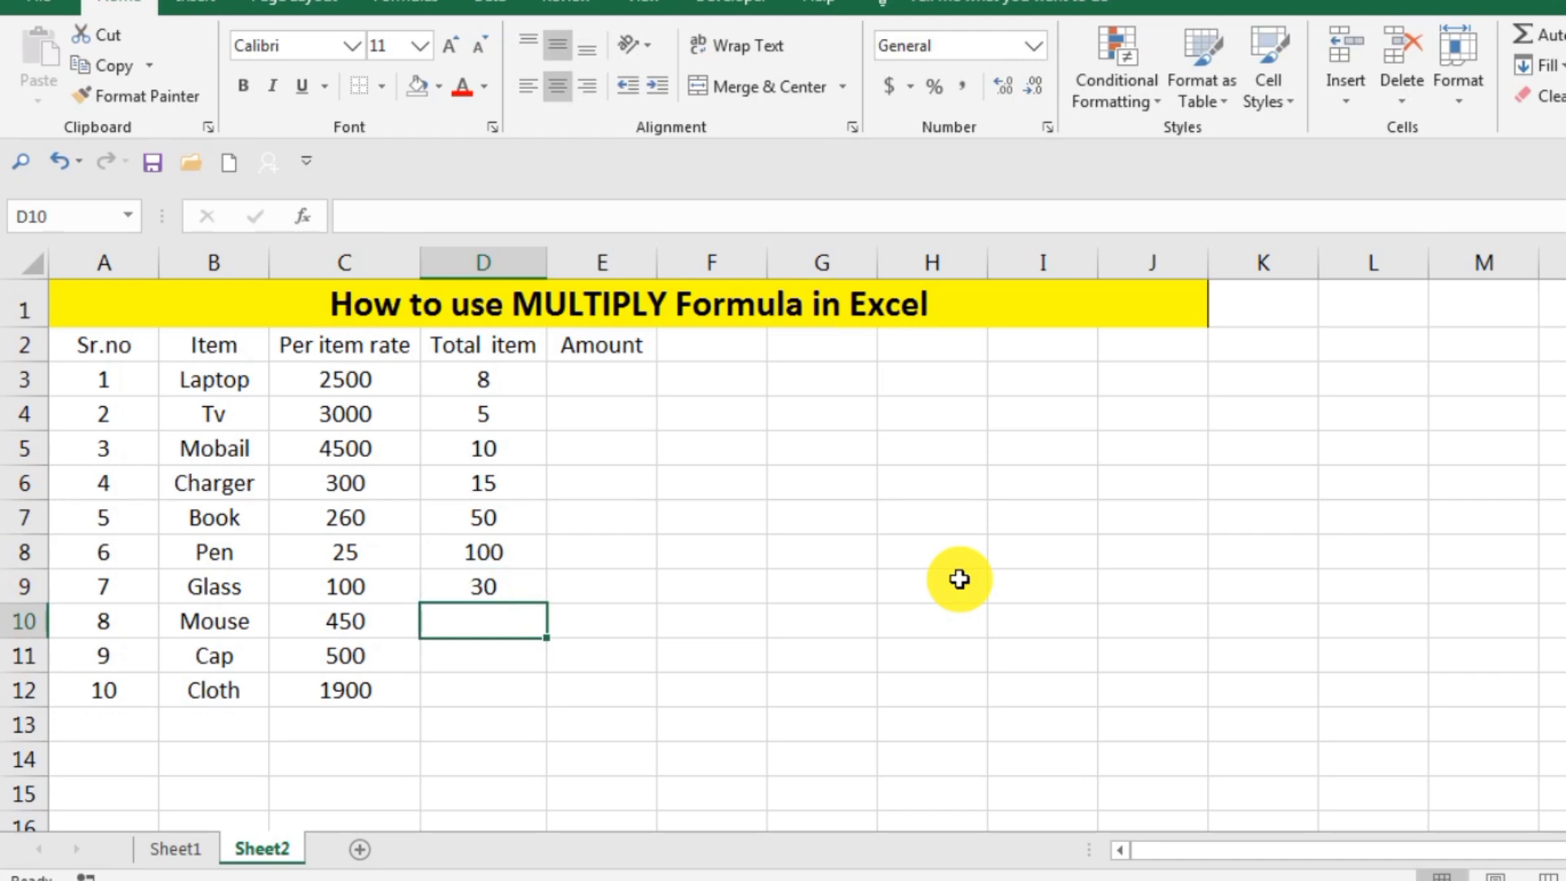
type("60")
key("Return")
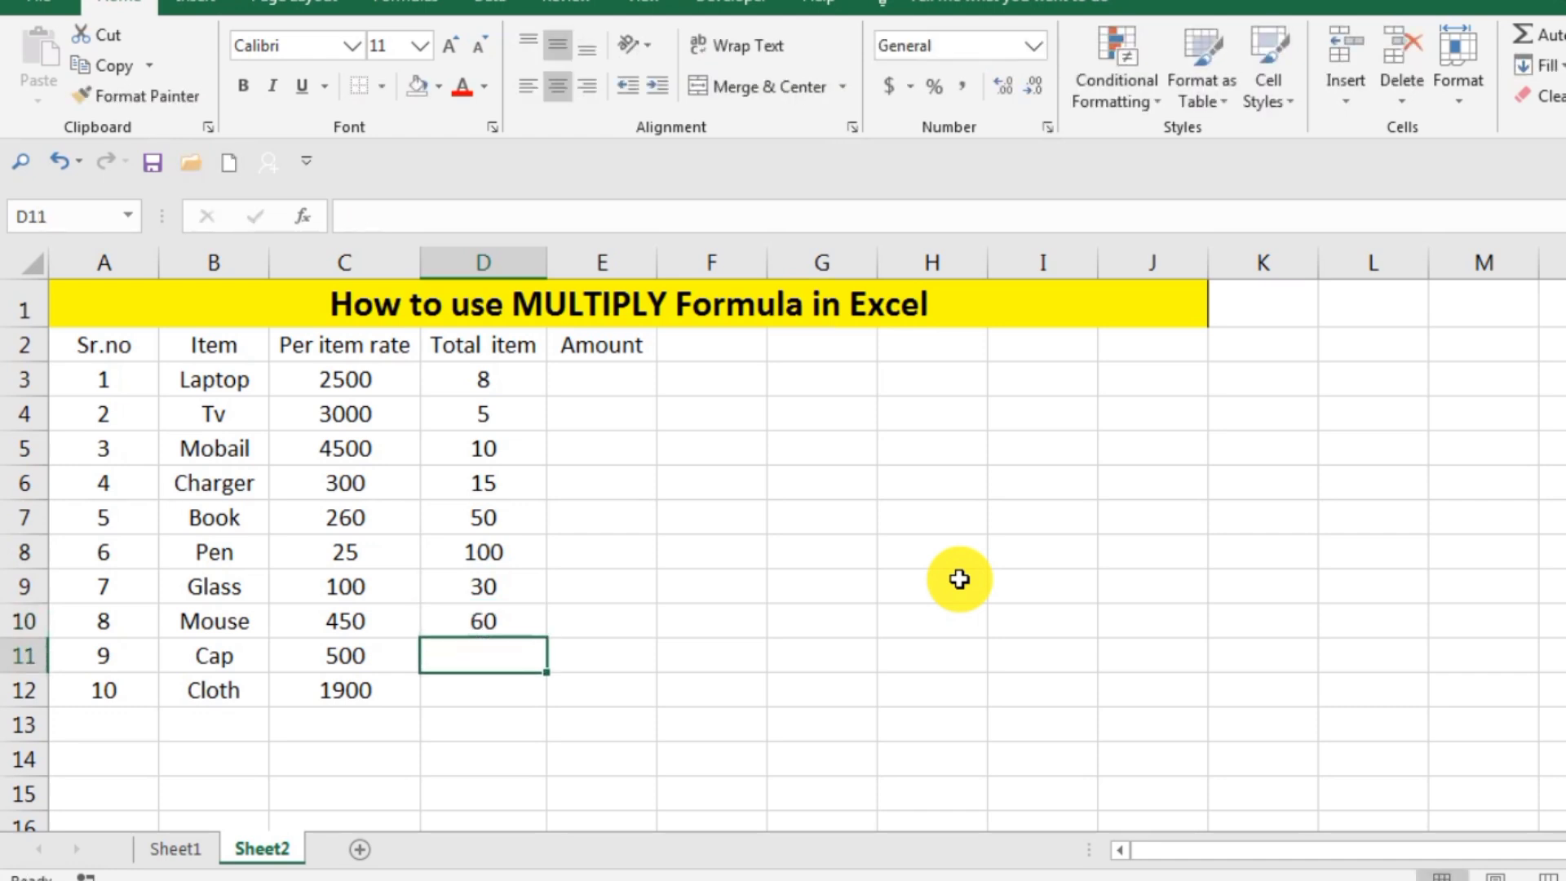
type("500")
key("Return")
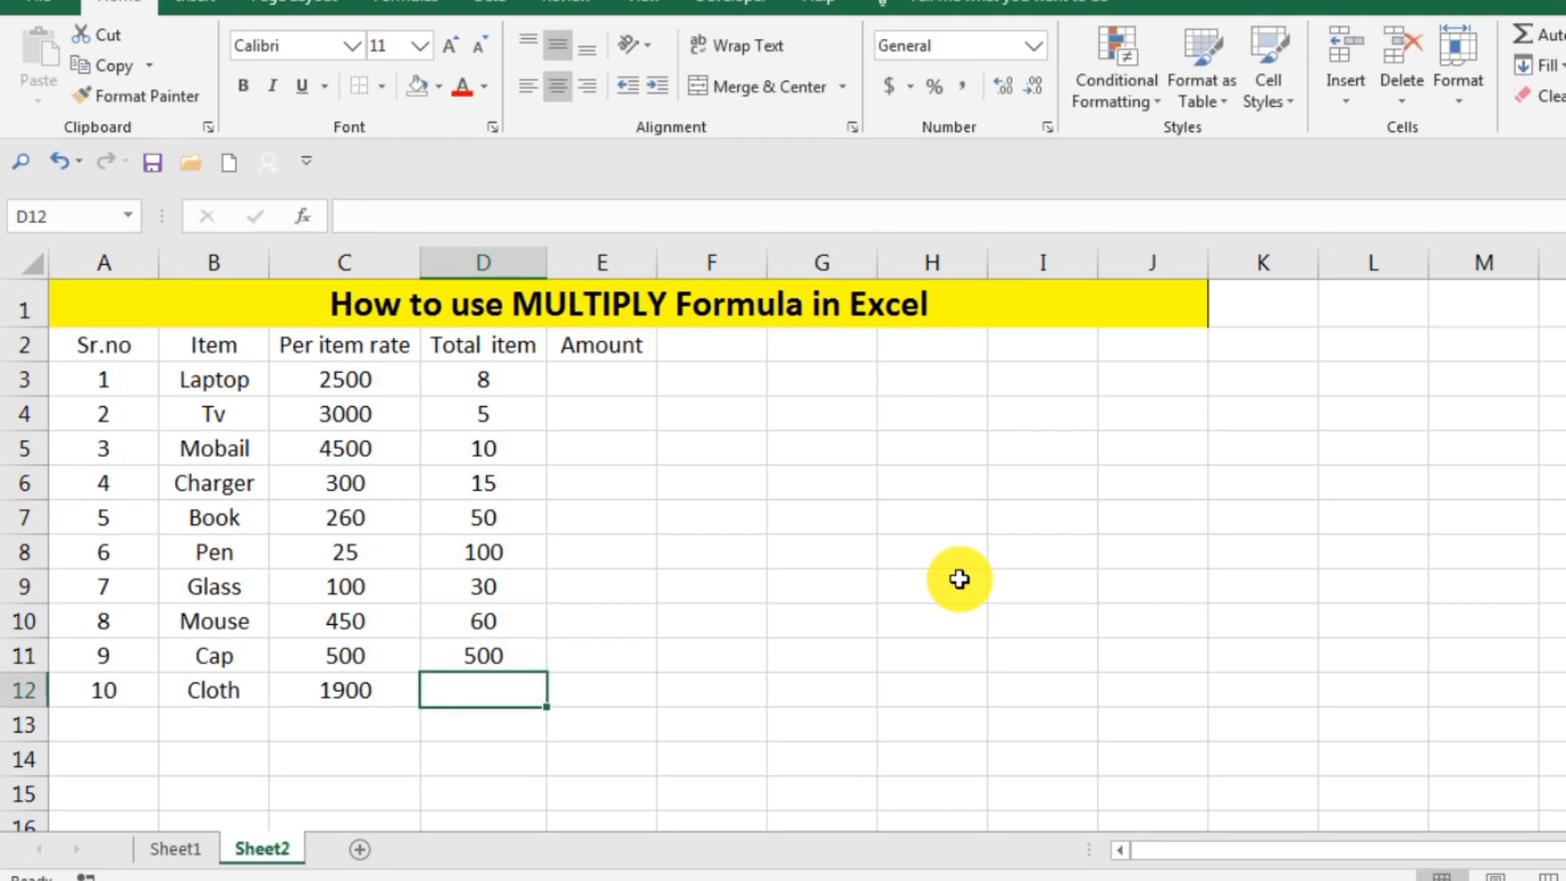
type("12")
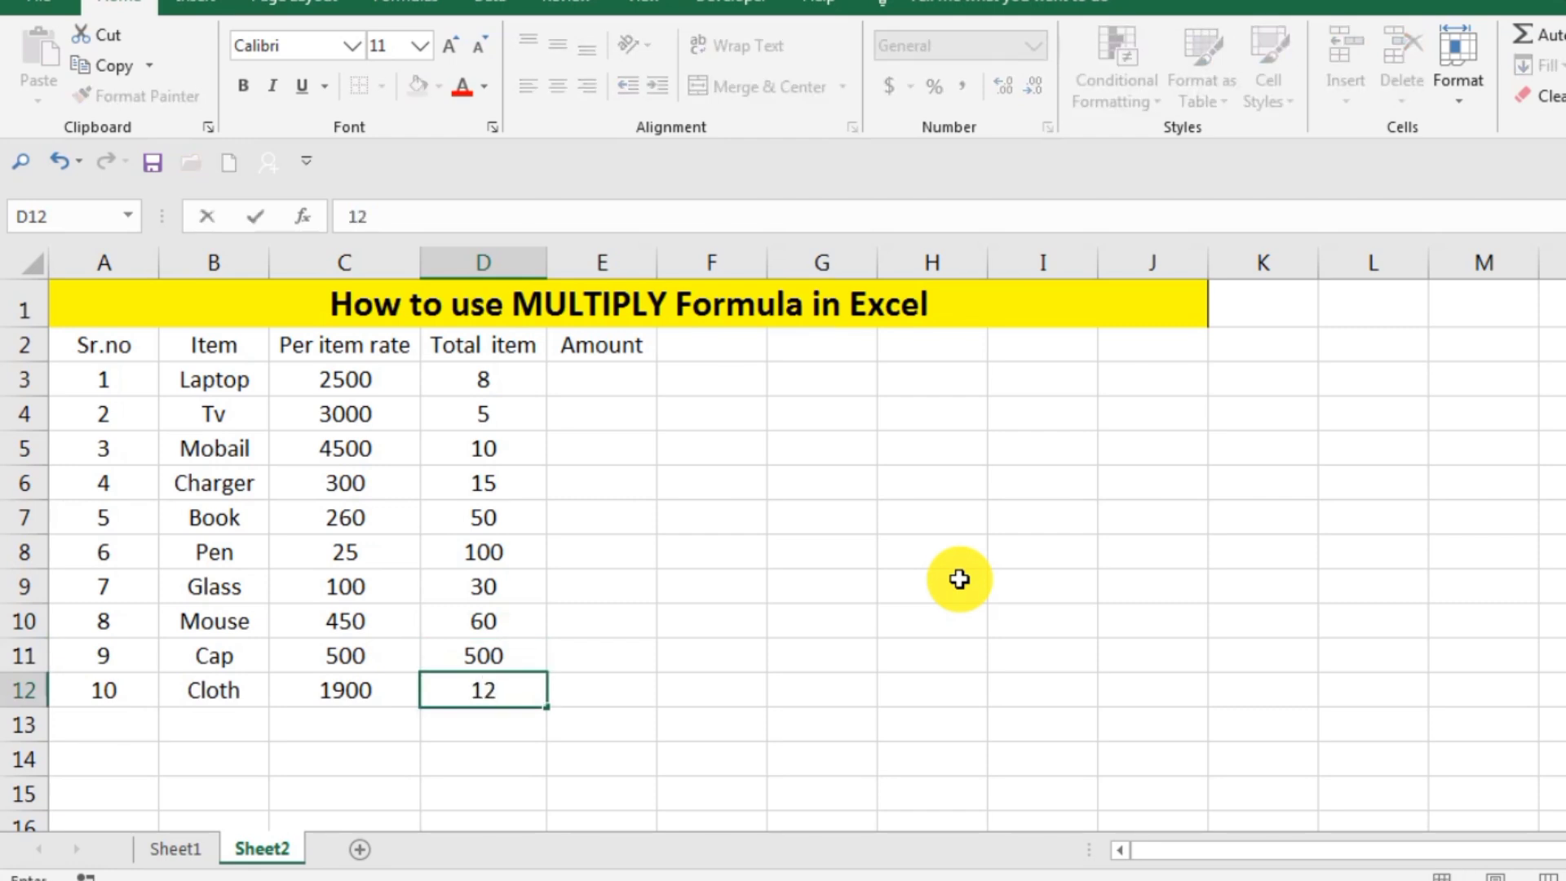
key("Return")
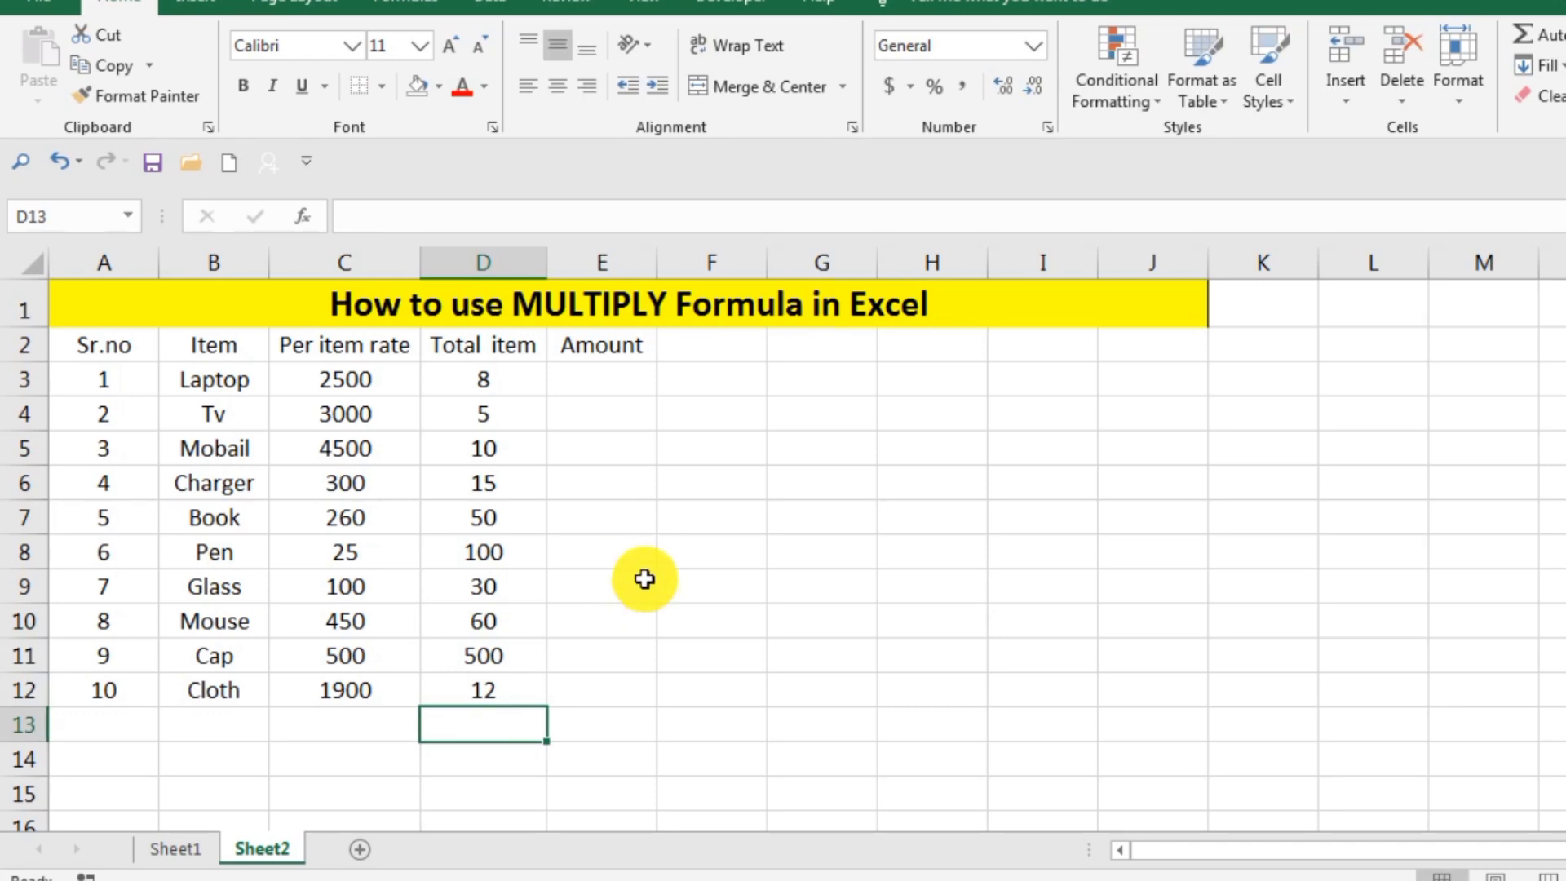
- Unmerge the title in row 1 and merge and center it across A1 to E1 only
left_click(549, 307)
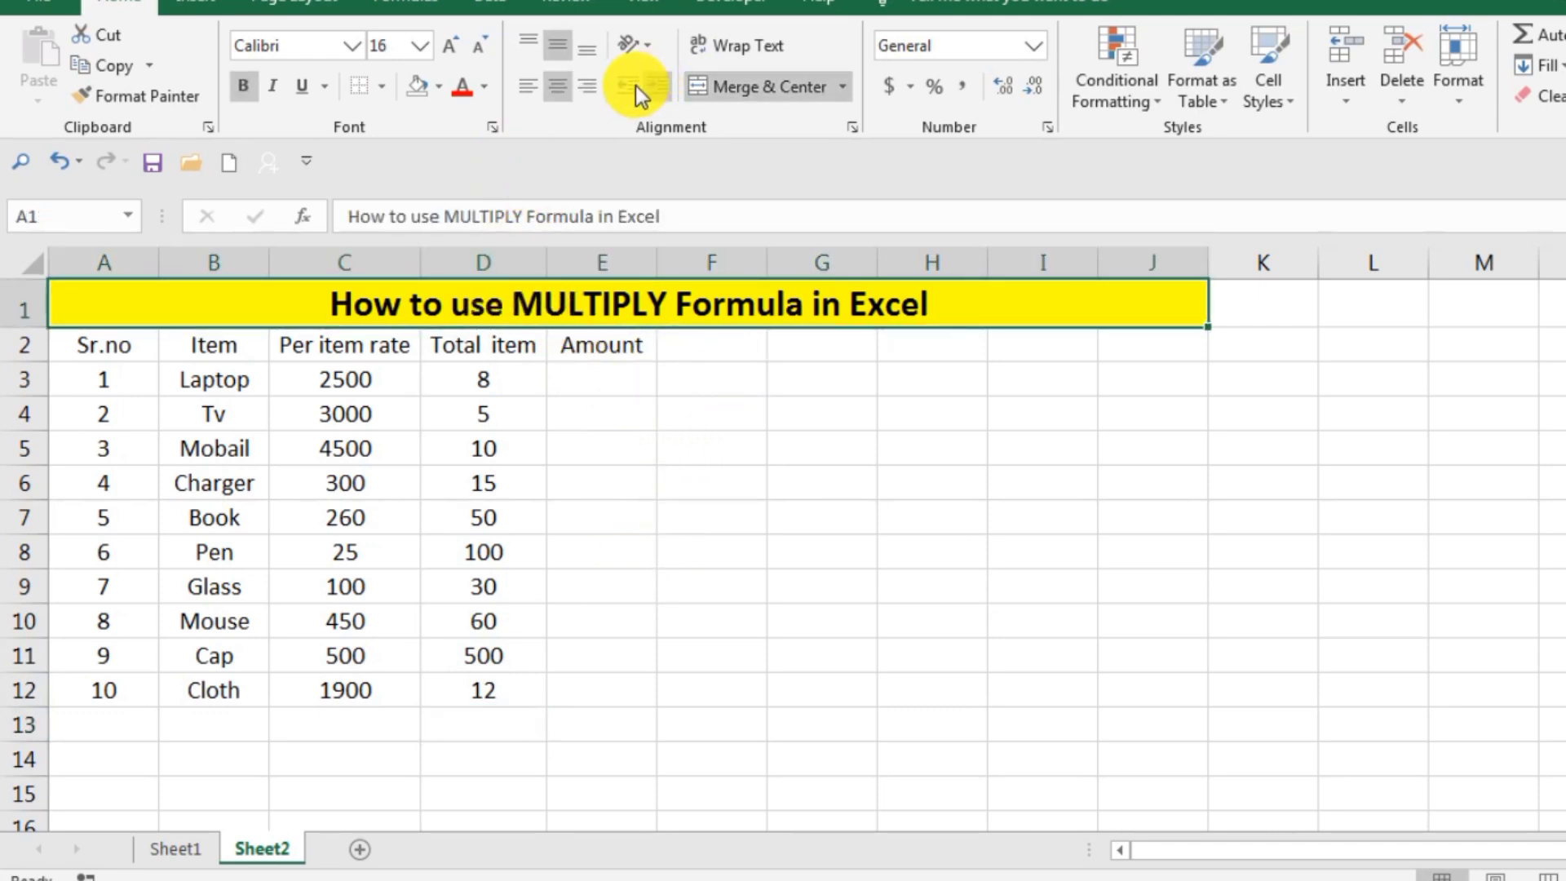
left_click(734, 93)
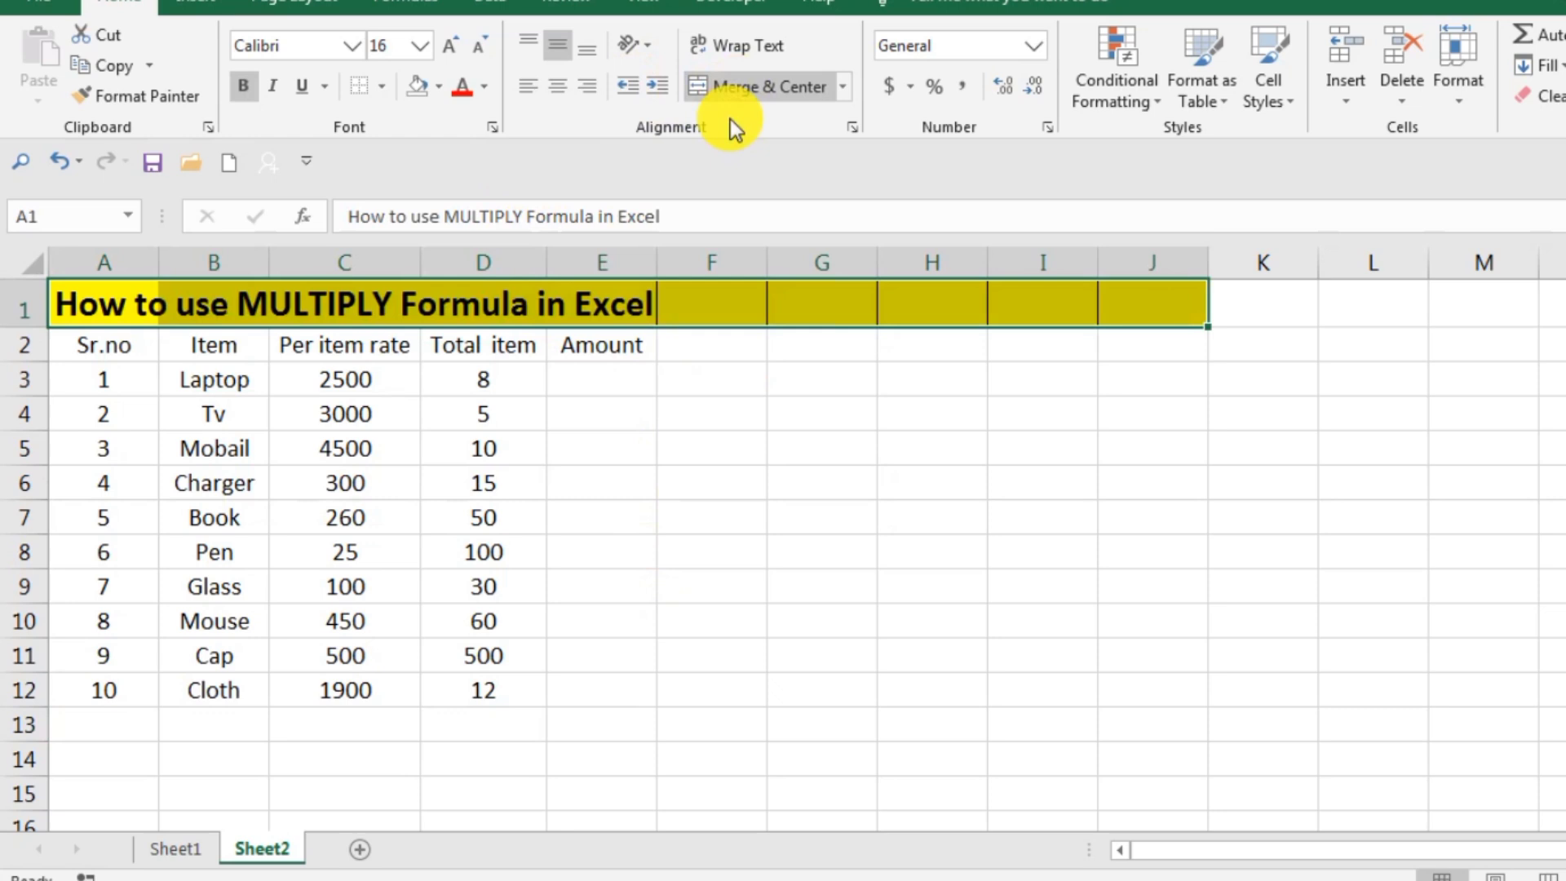
left_click(751, 554)
left_click_drag(633, 304, 122, 304)
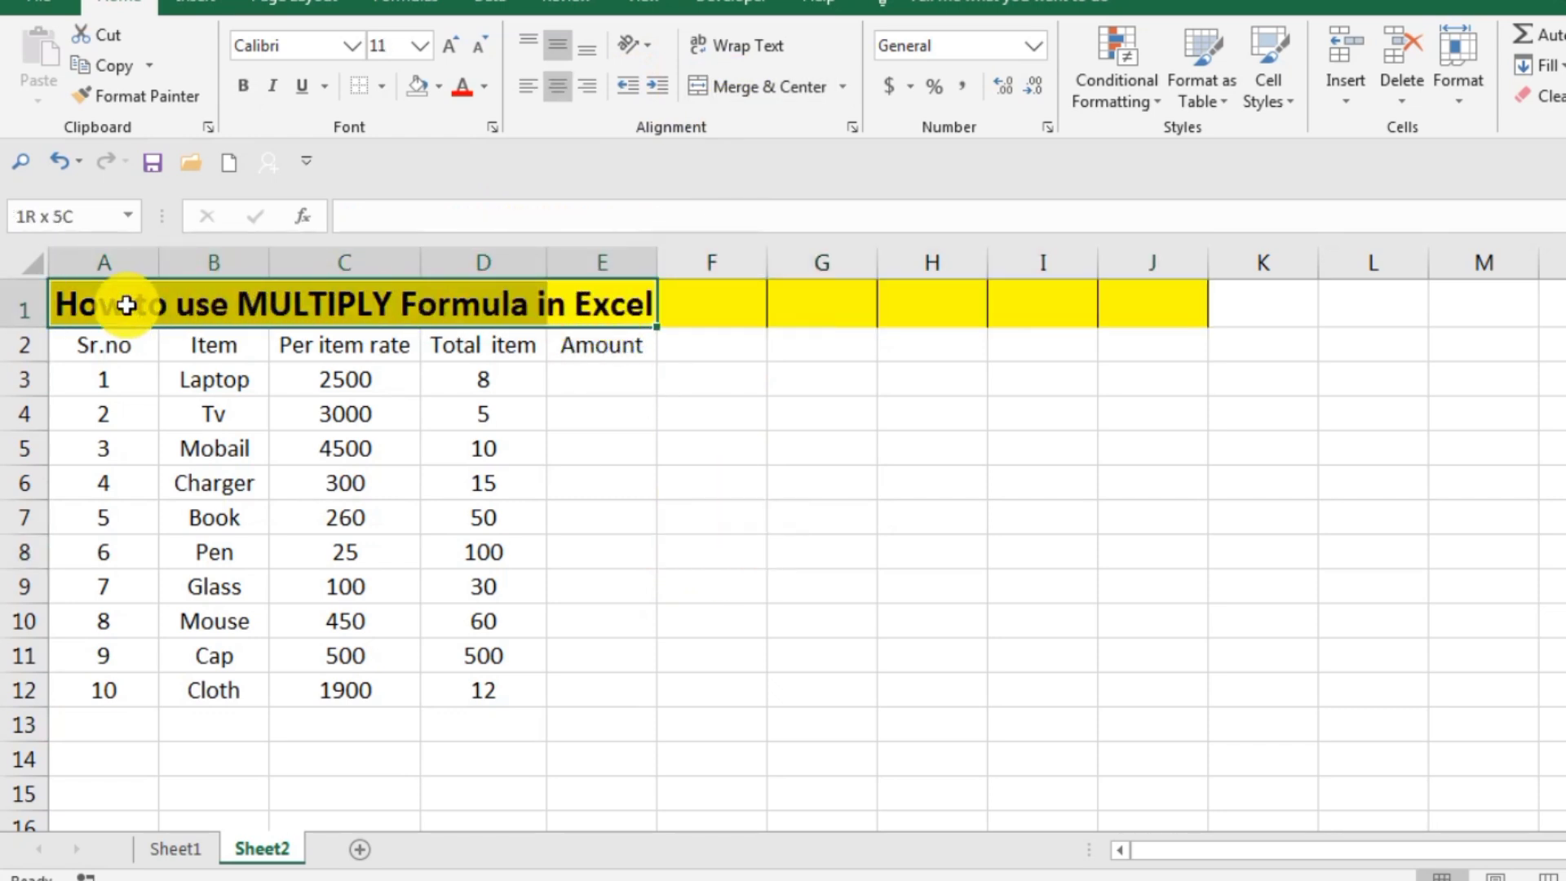
left_click(755, 85)
left_click(788, 513)
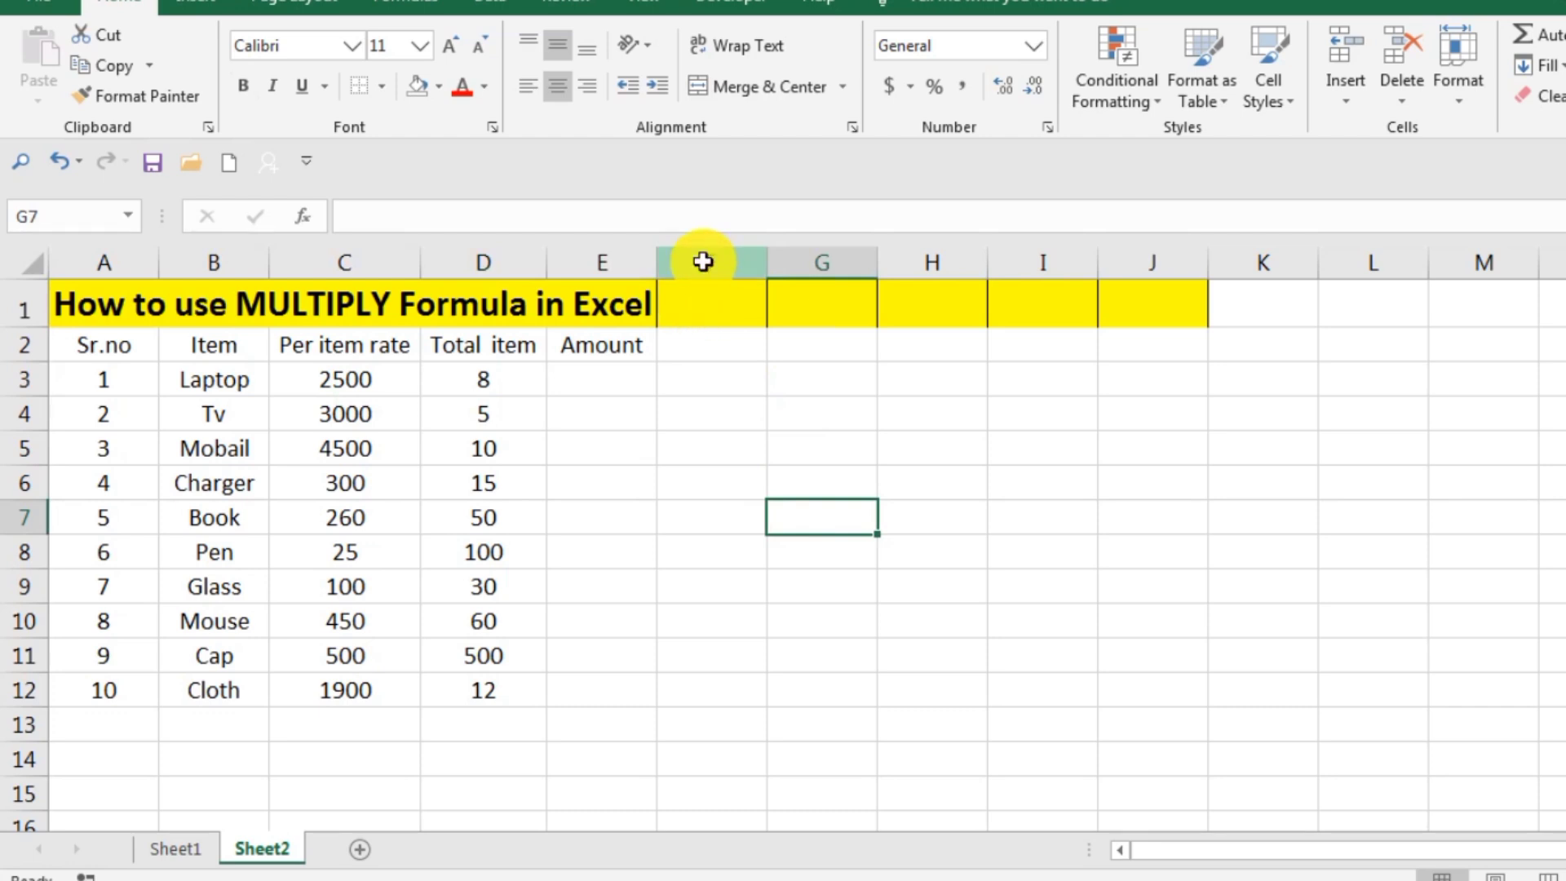
- Delete columns F to J to remove the leftover yellow cells beside the title
left_click_drag(710, 262, 1186, 271)
right_click(930, 251)
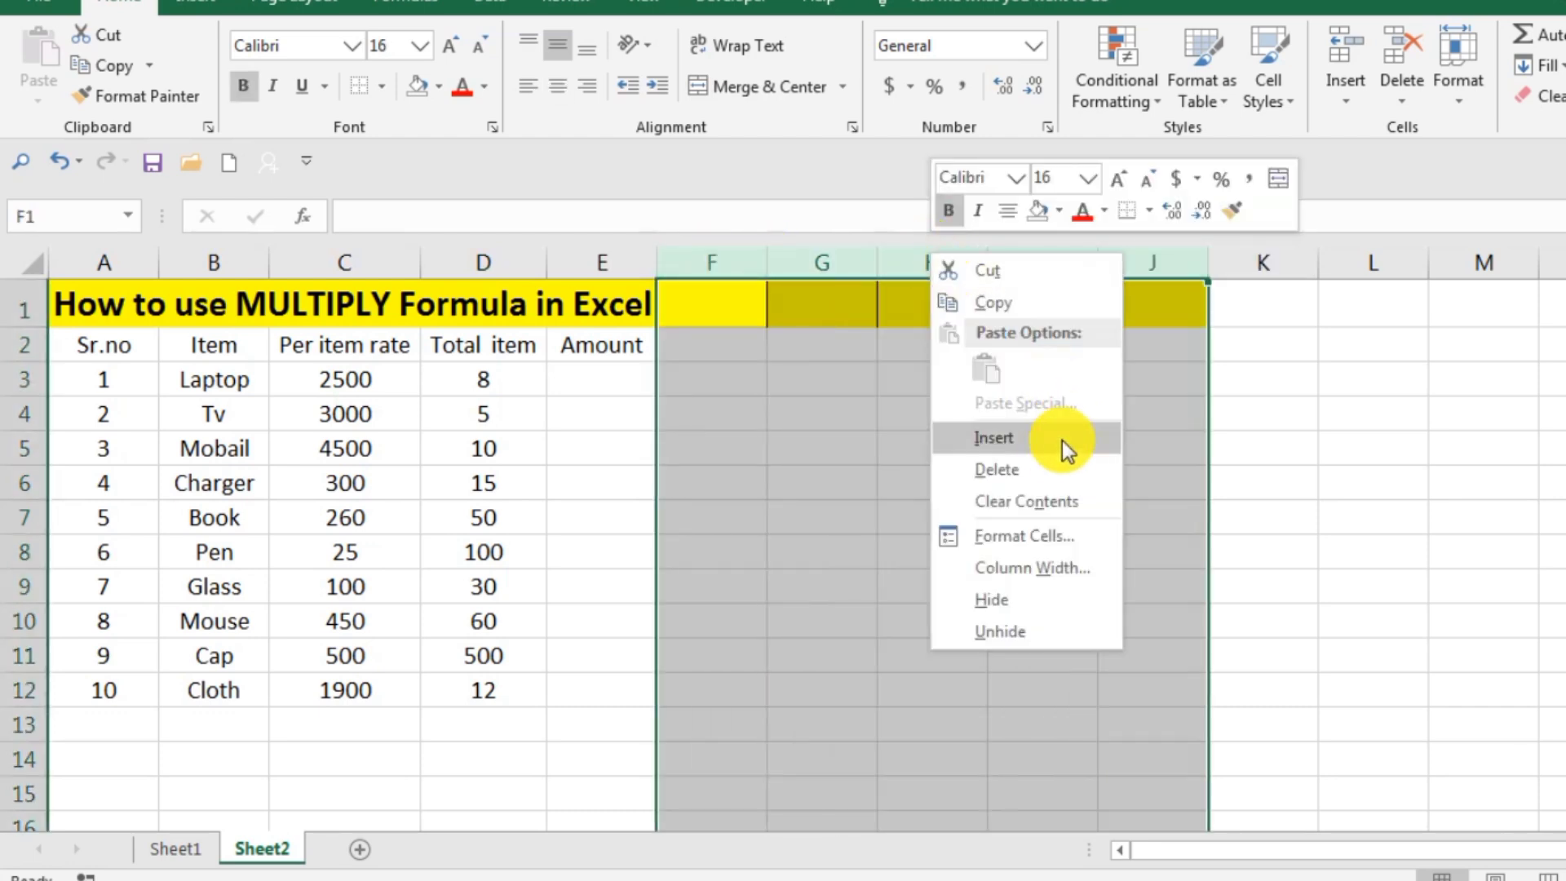
left_click(1012, 481)
left_click(1286, 553)
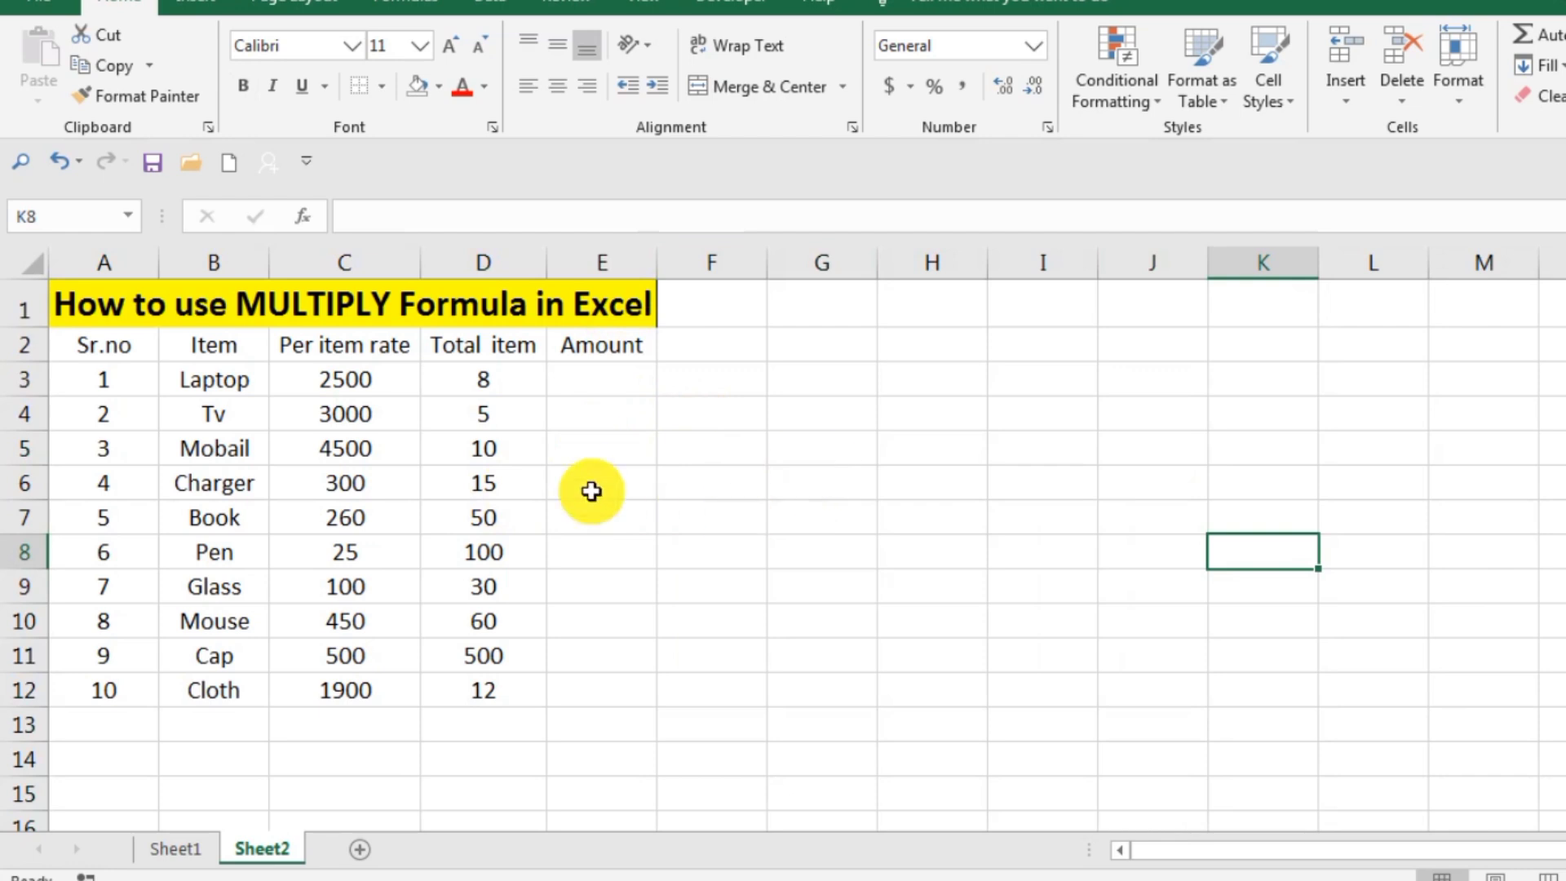
- Enter the formula =C3*D3 in E3 to calculate the Laptop's amount
left_click(598, 383)
double_click(597, 383)
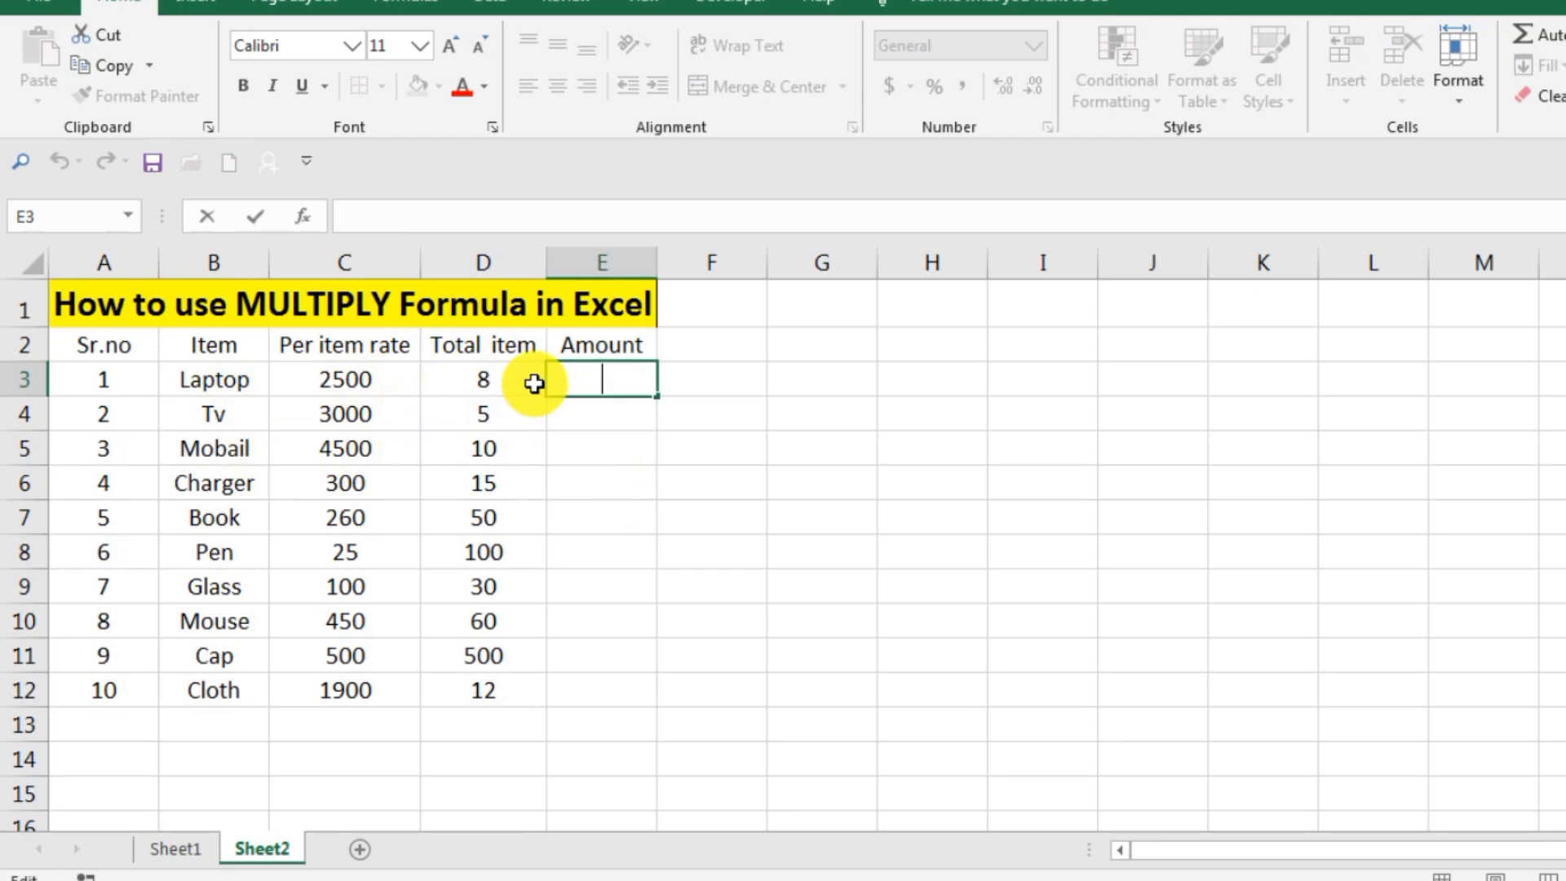
type("=")
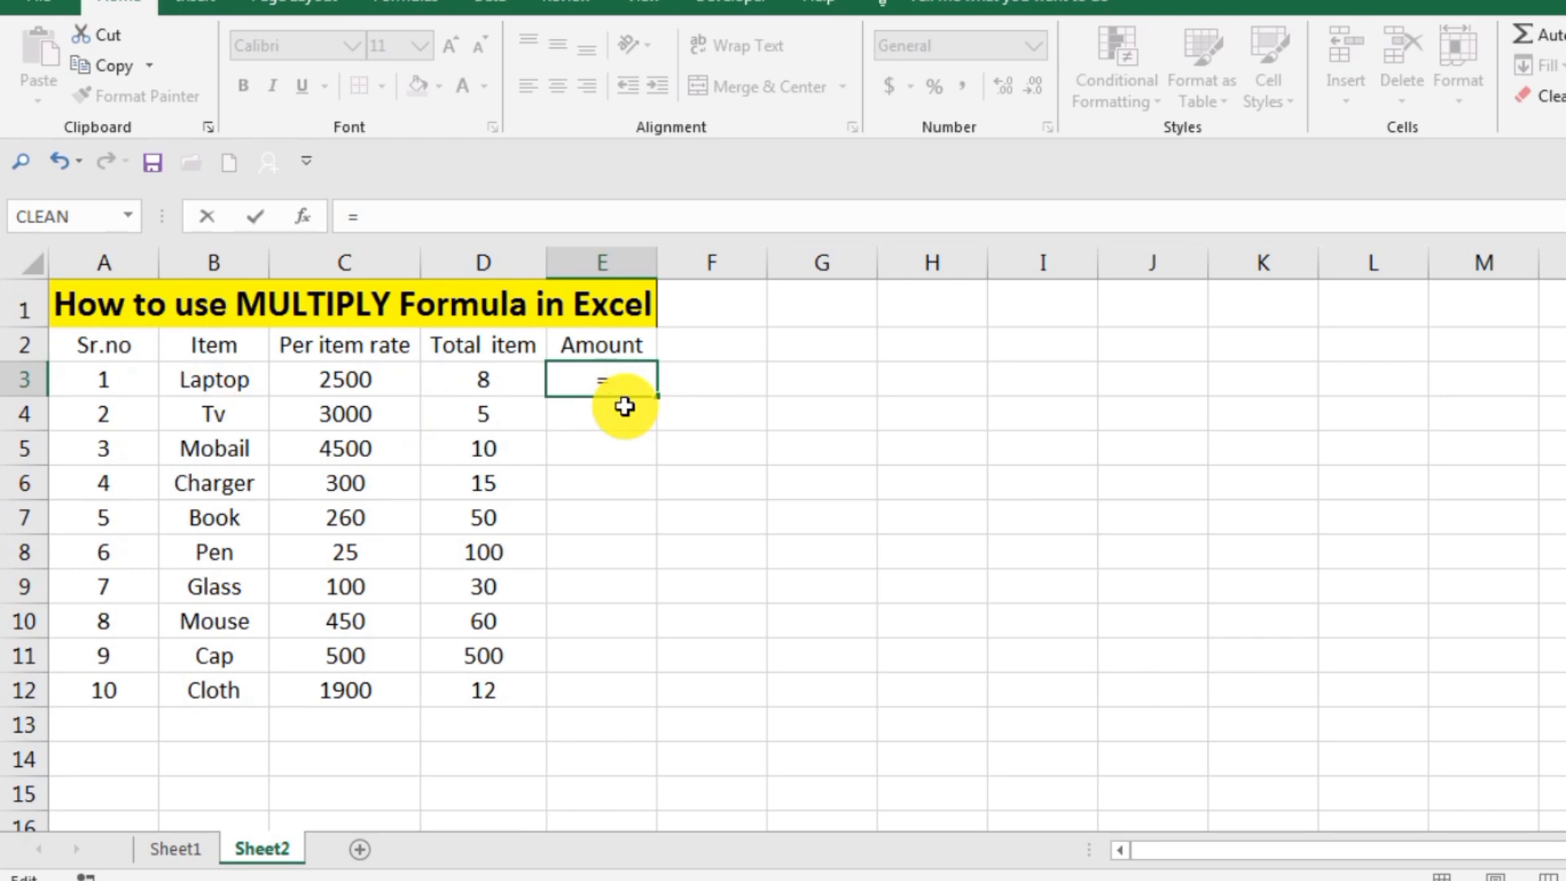
type("c3")
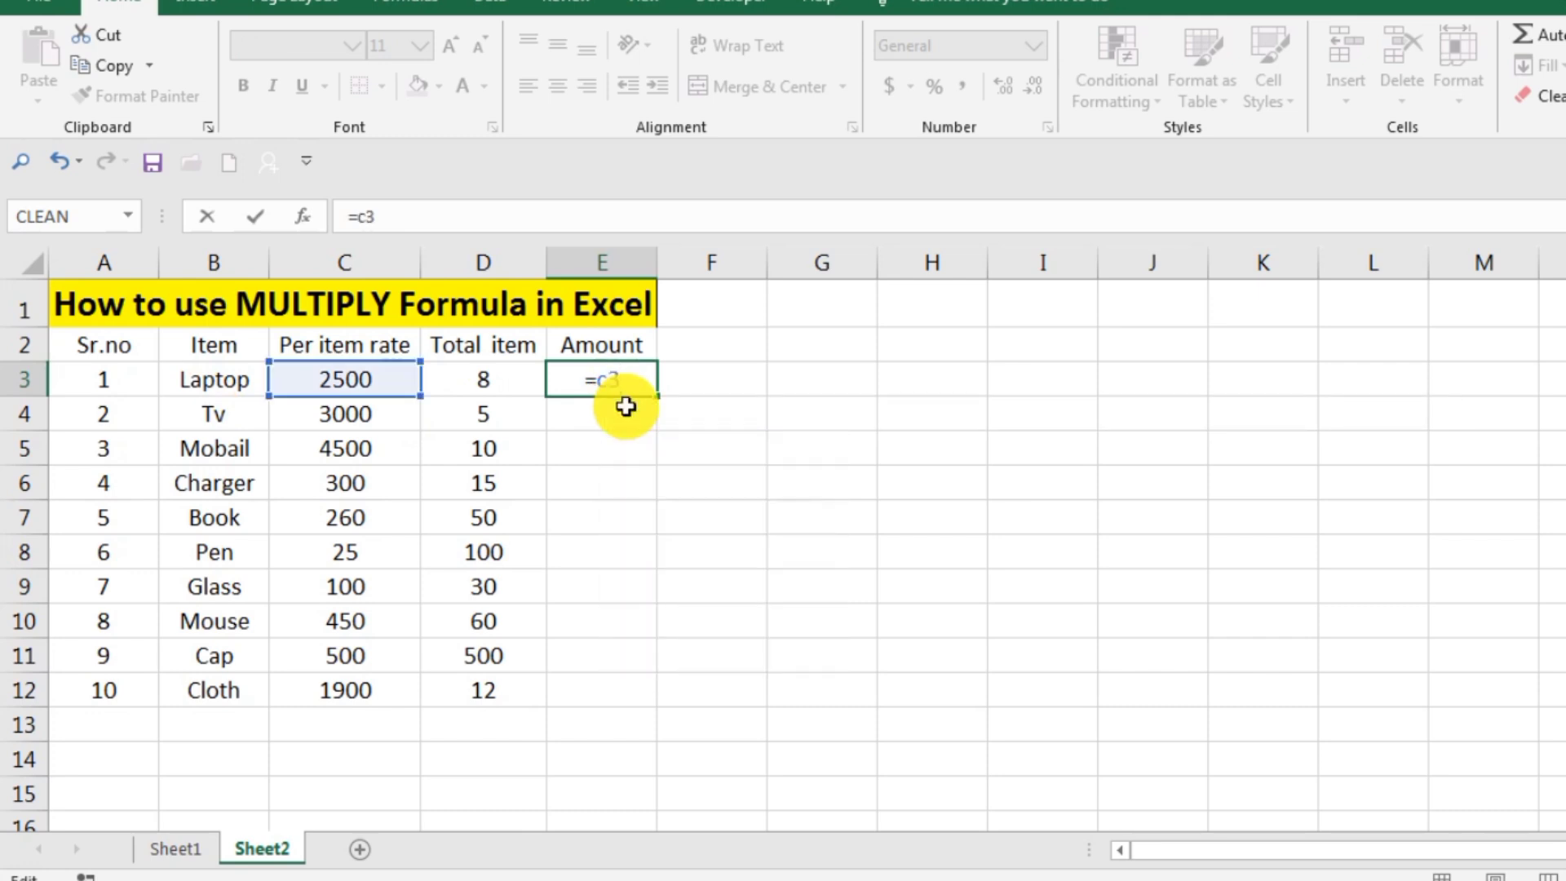
type("*")
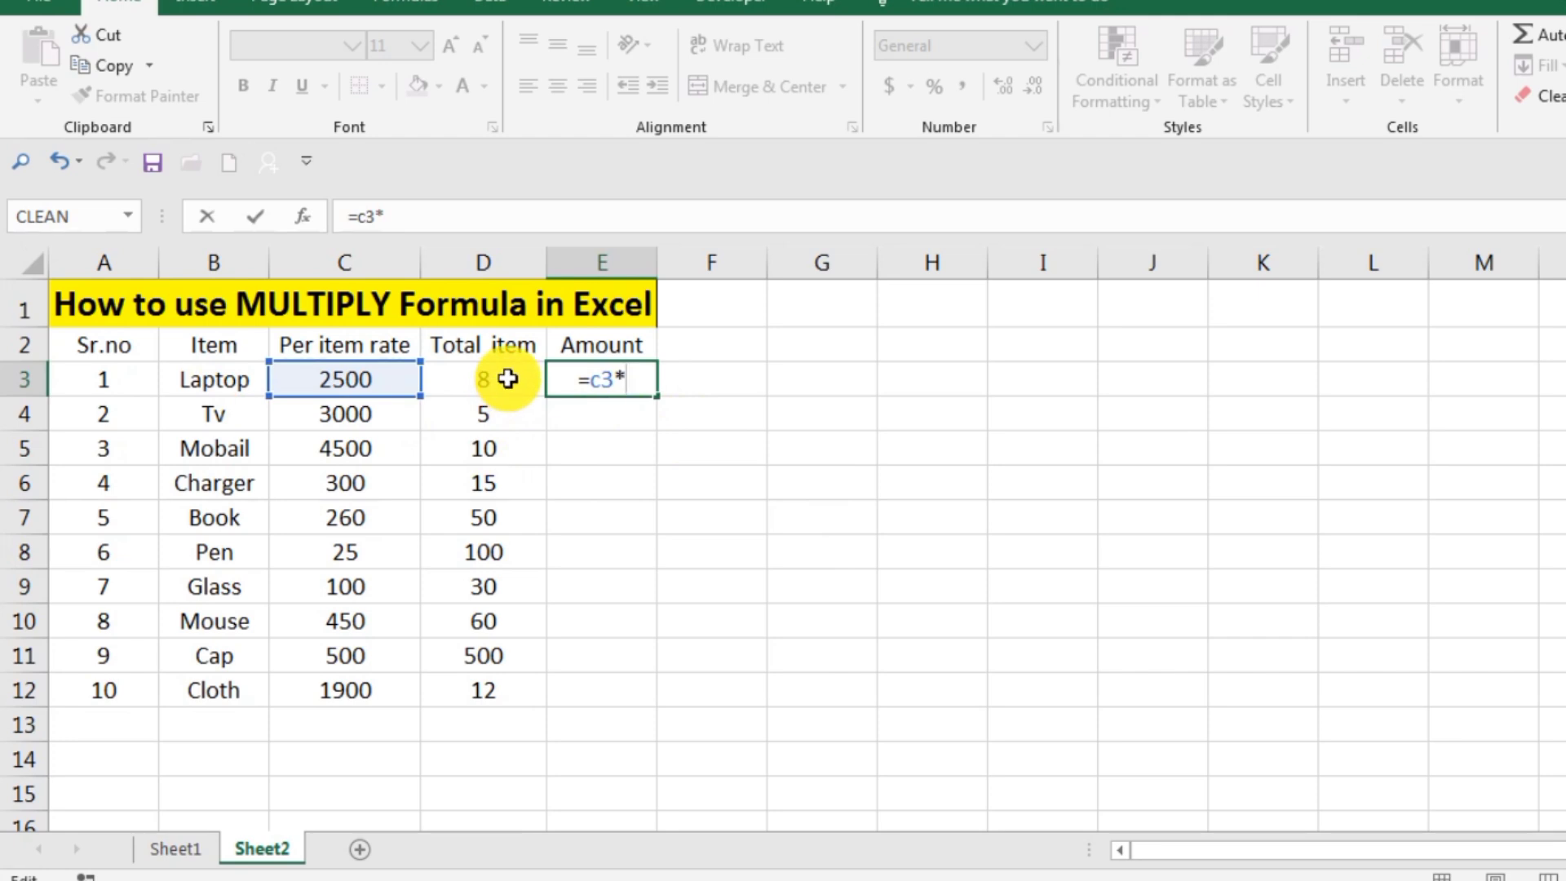
type("d3")
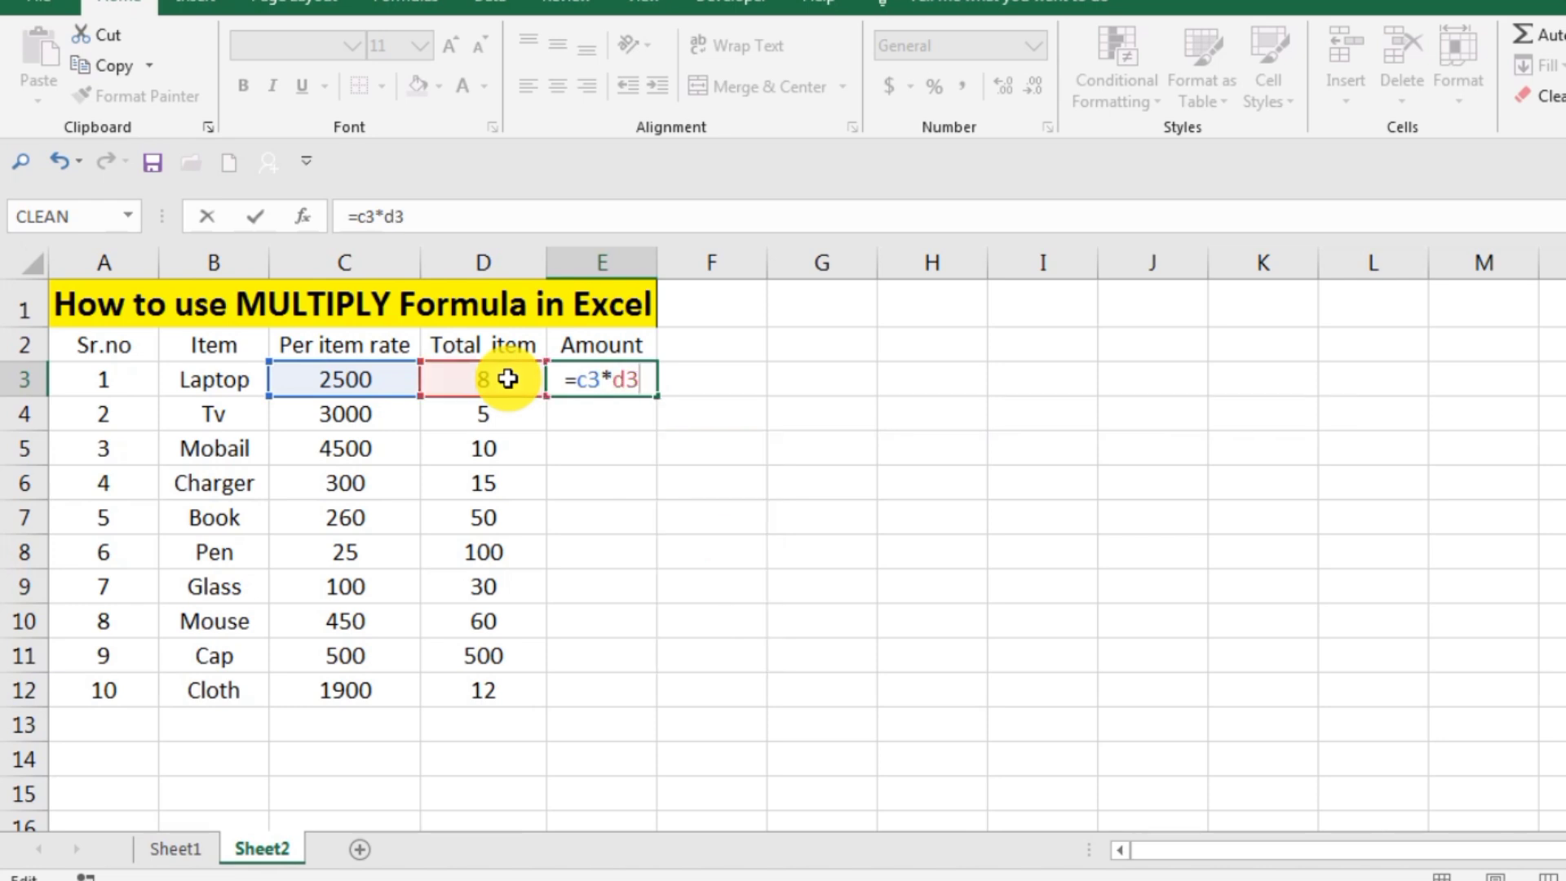
key("Return")
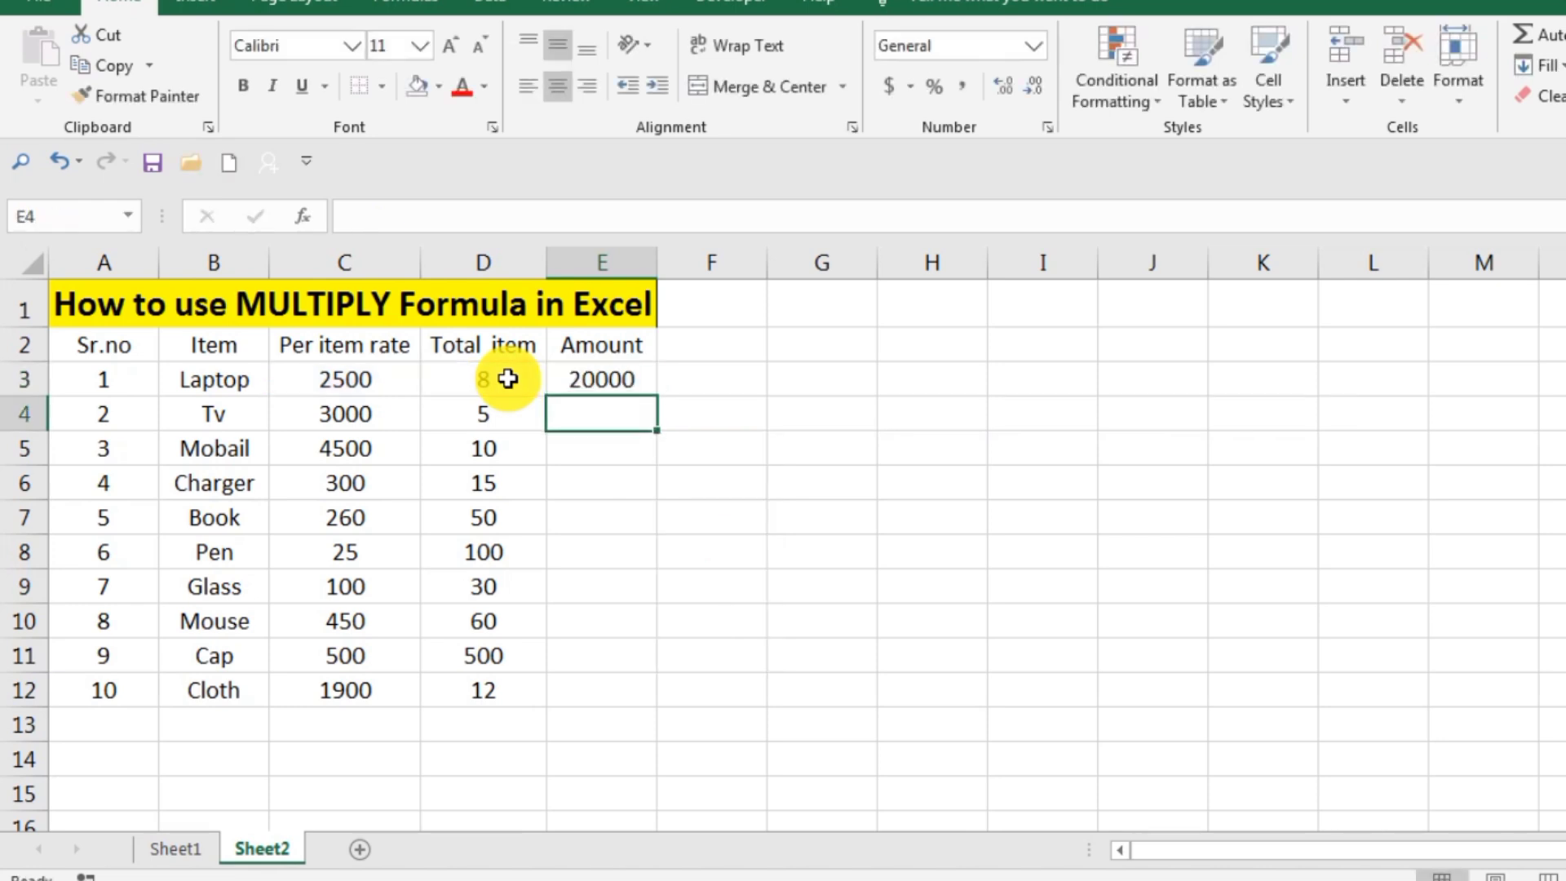
- Fill the multiplication formula from E3 down through E12 for the remaining items
left_click(644, 379)
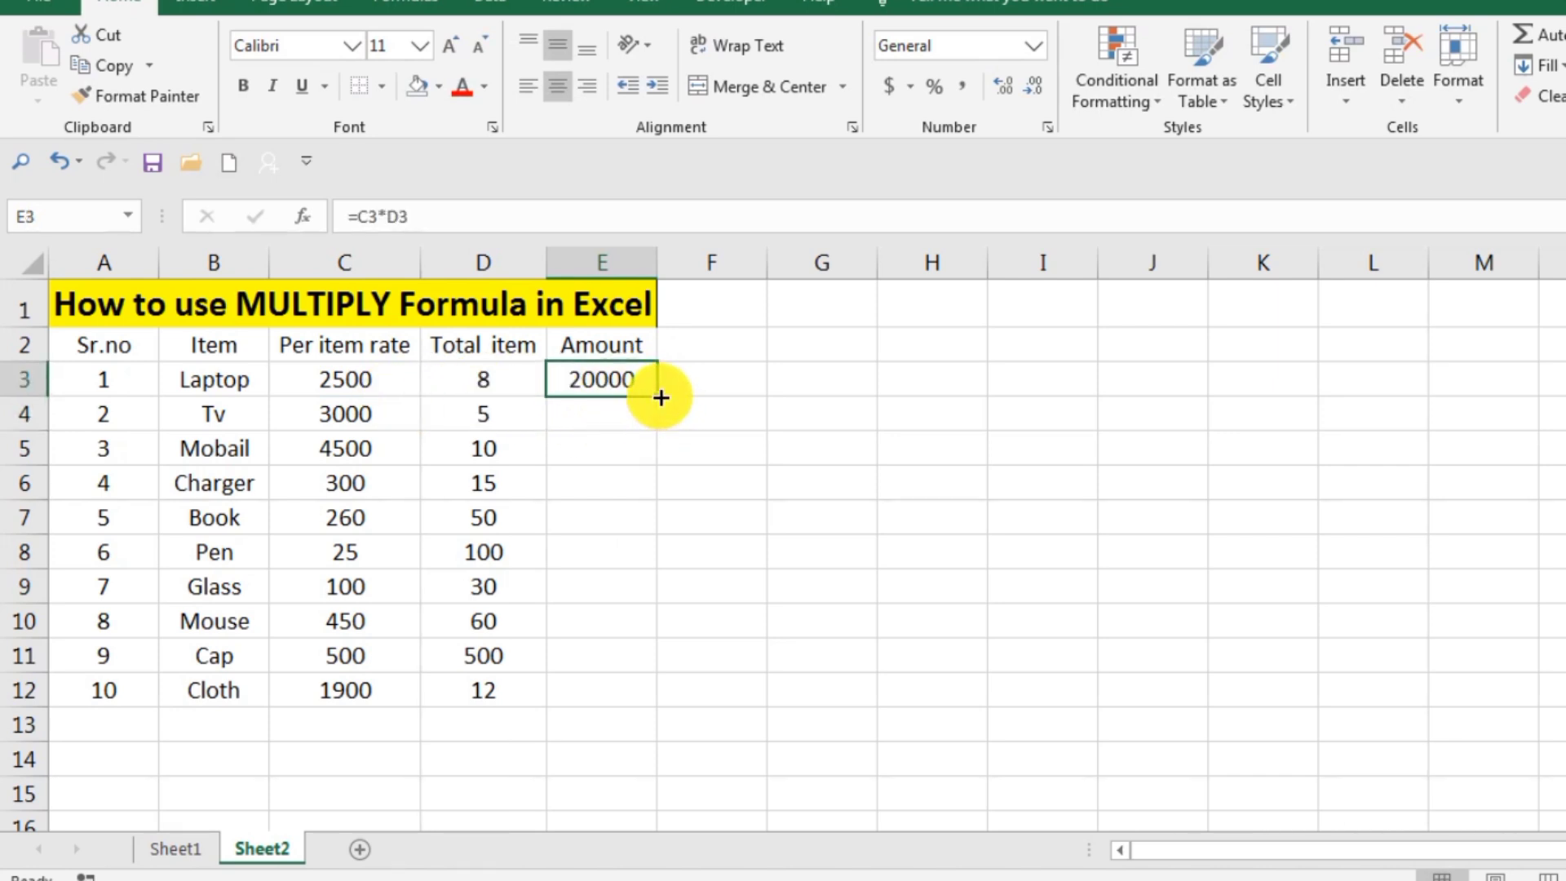
left_click_drag(659, 397, 633, 718)
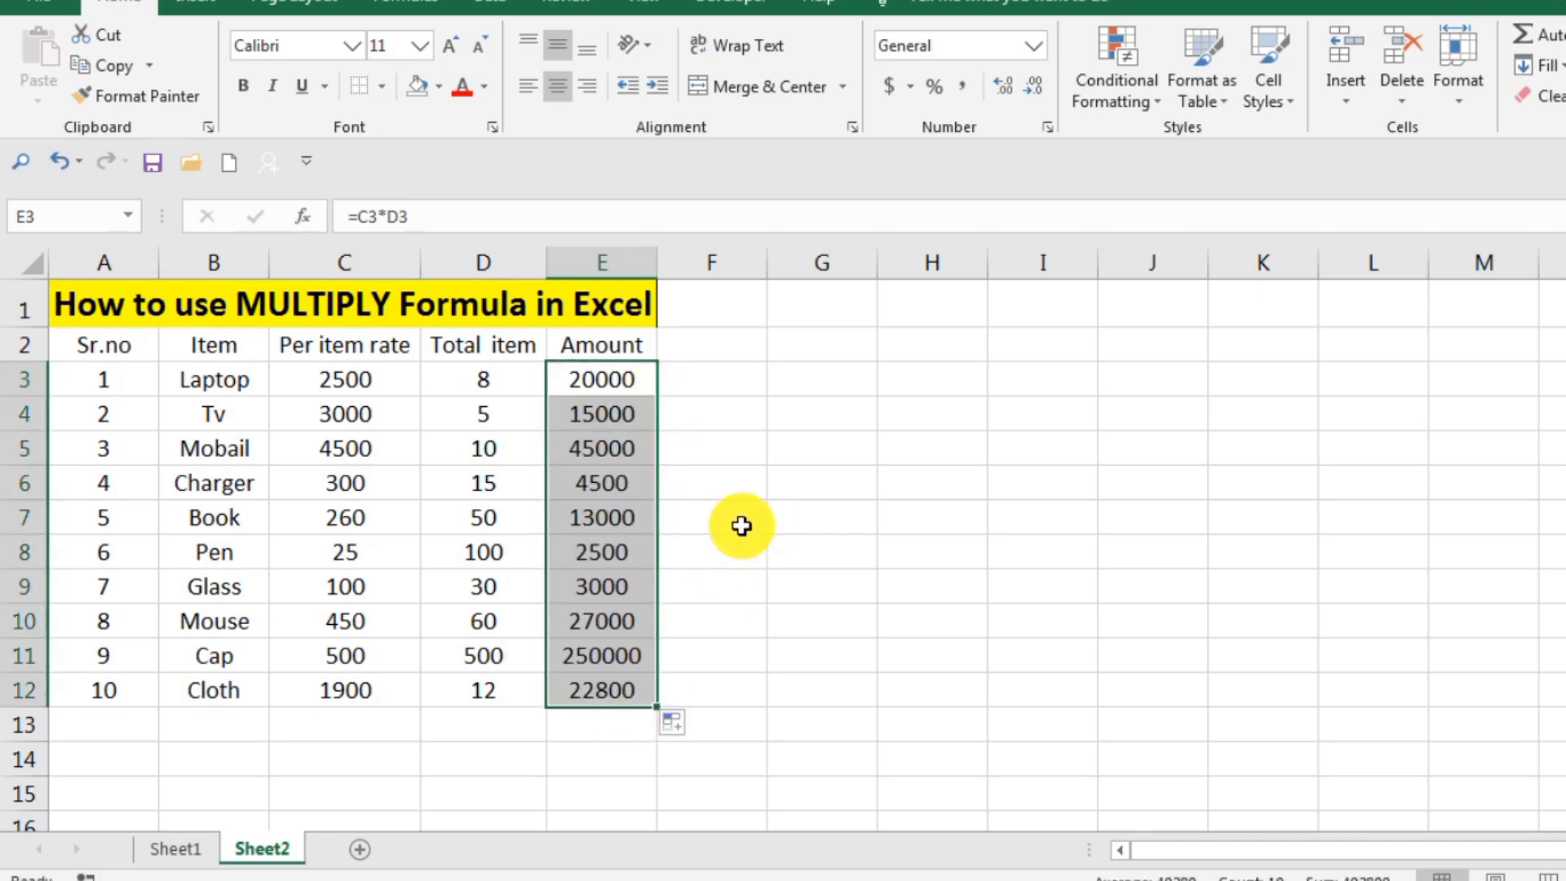
left_click(856, 522)
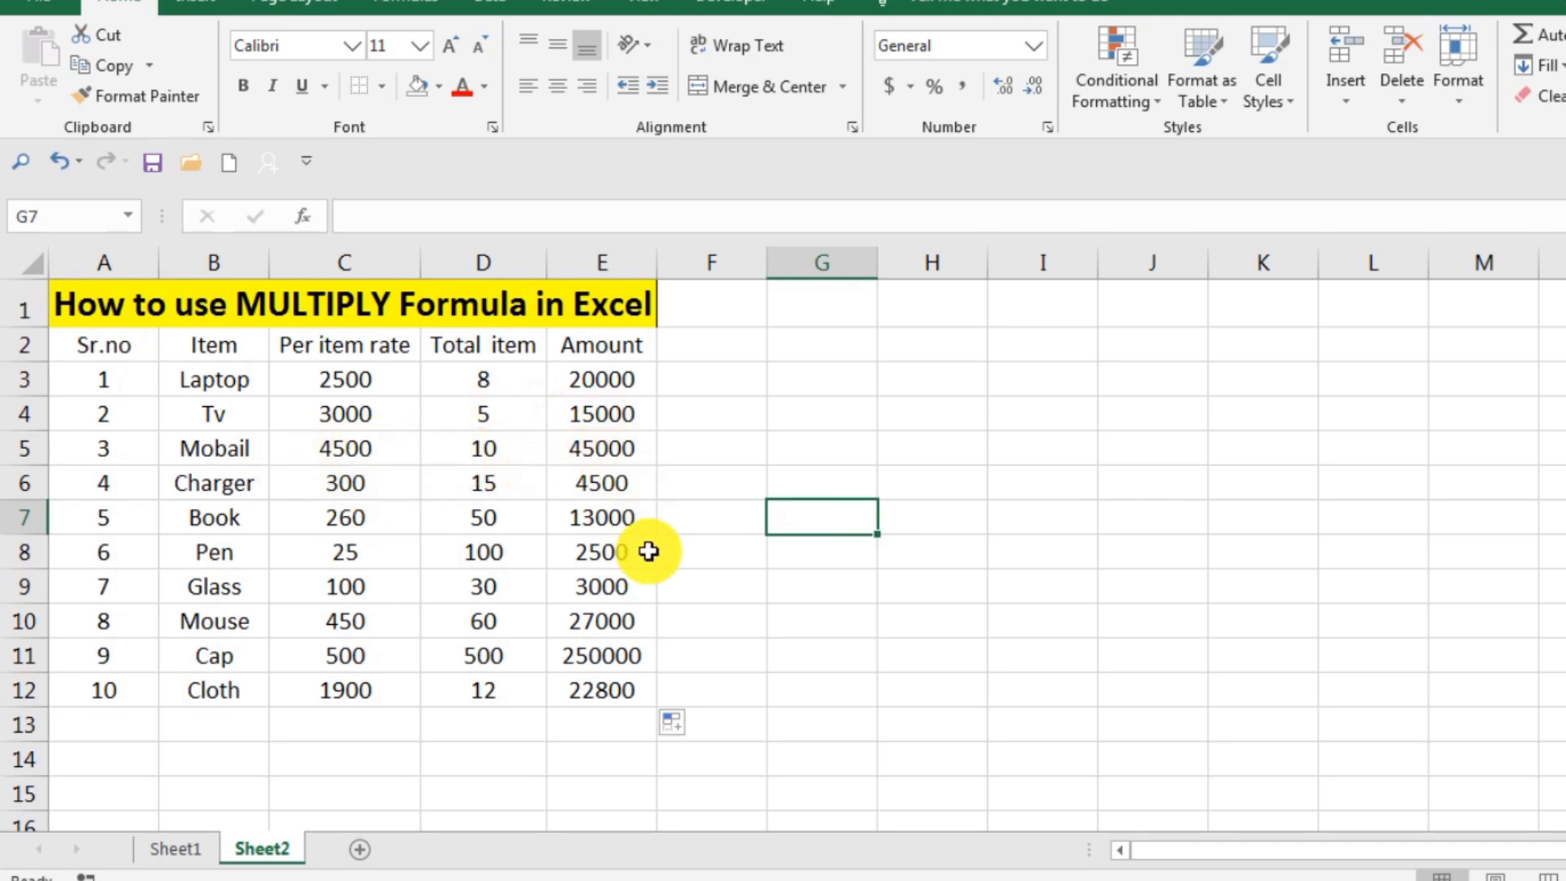
- Clear all the calculated amounts from E3 to E12
left_click(593, 389)
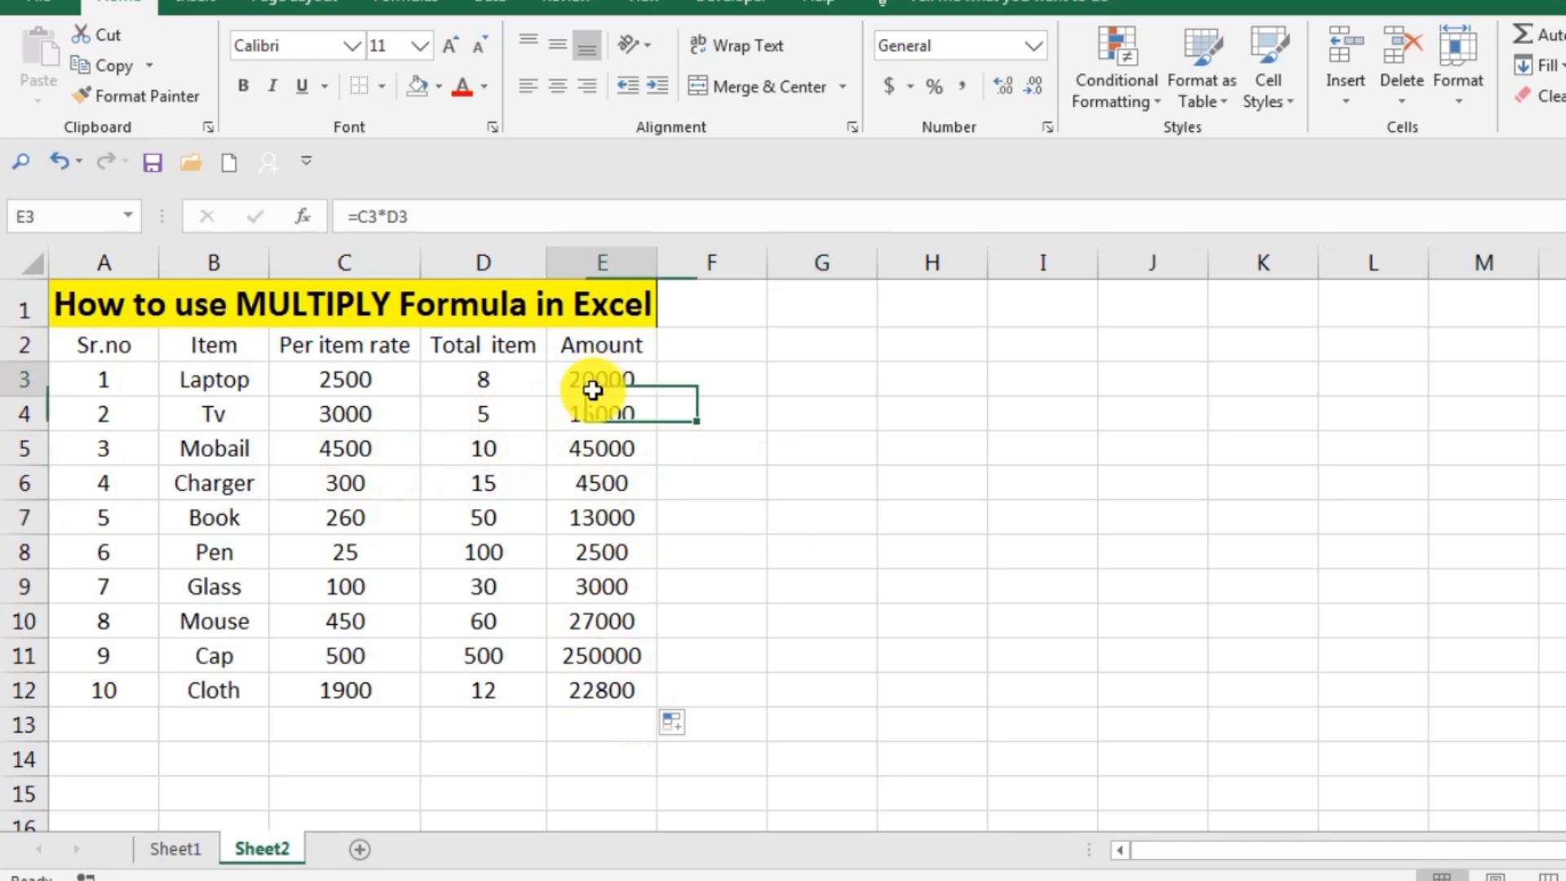
left_click_drag(593, 390, 593, 681)
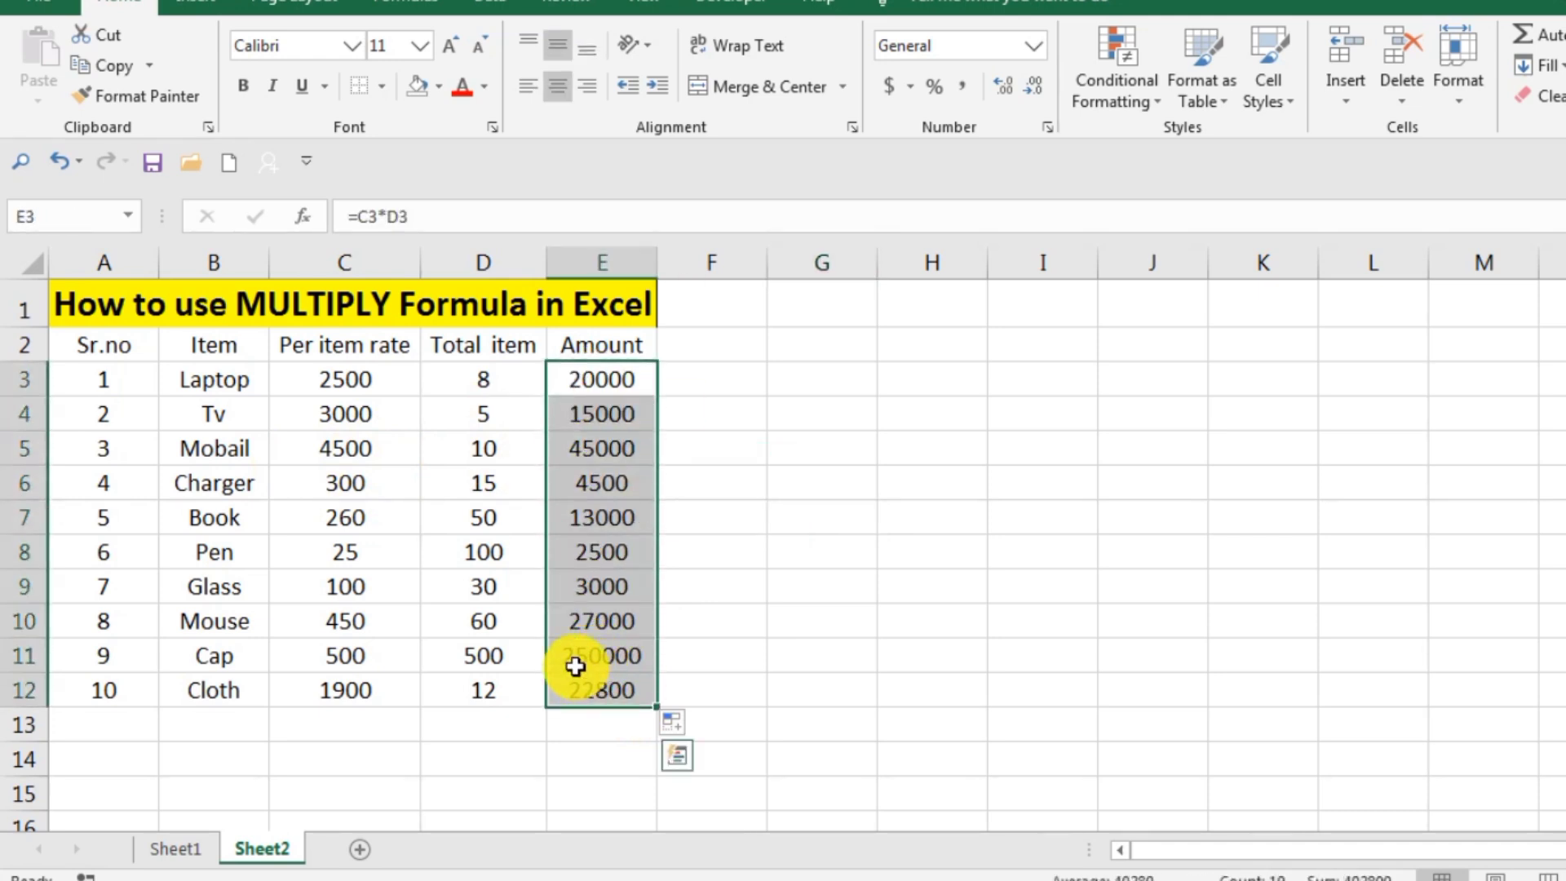
key("F2")
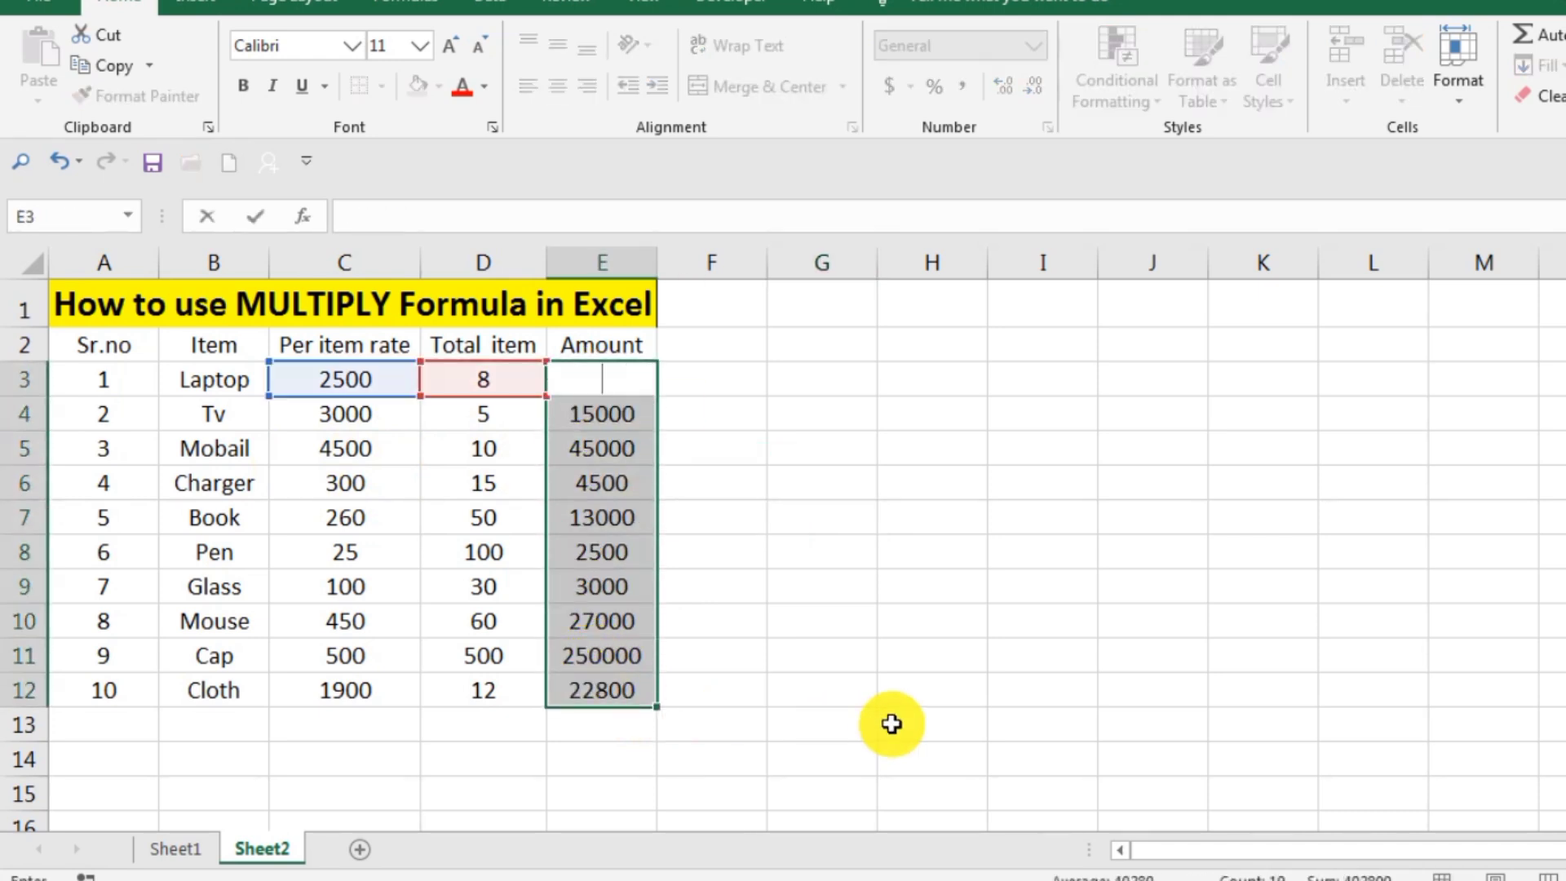
left_click(852, 593)
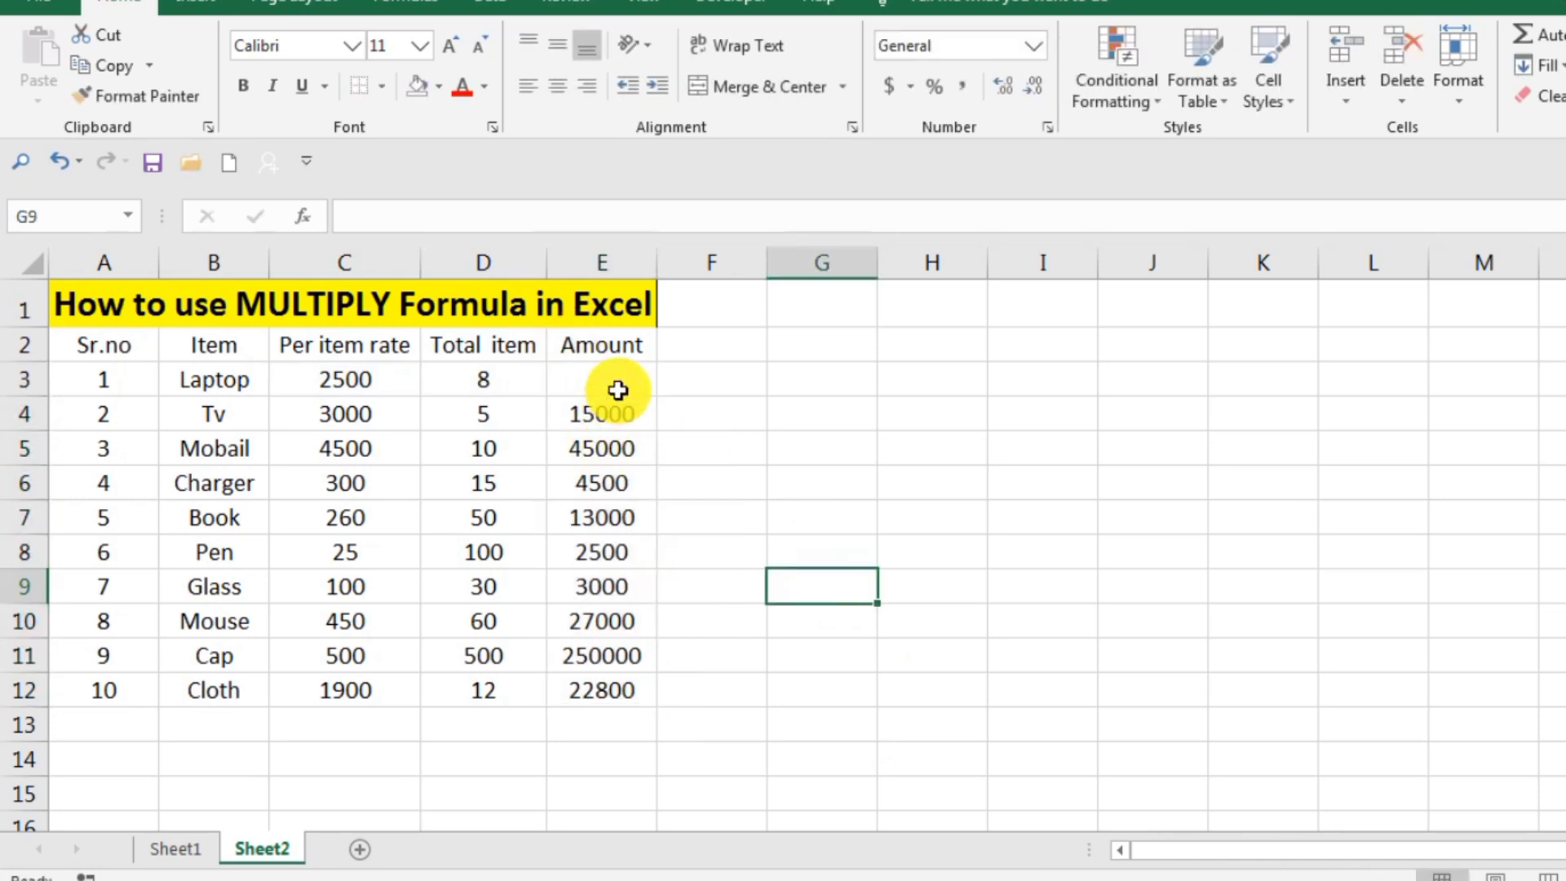
left_click_drag(615, 385, 601, 692)
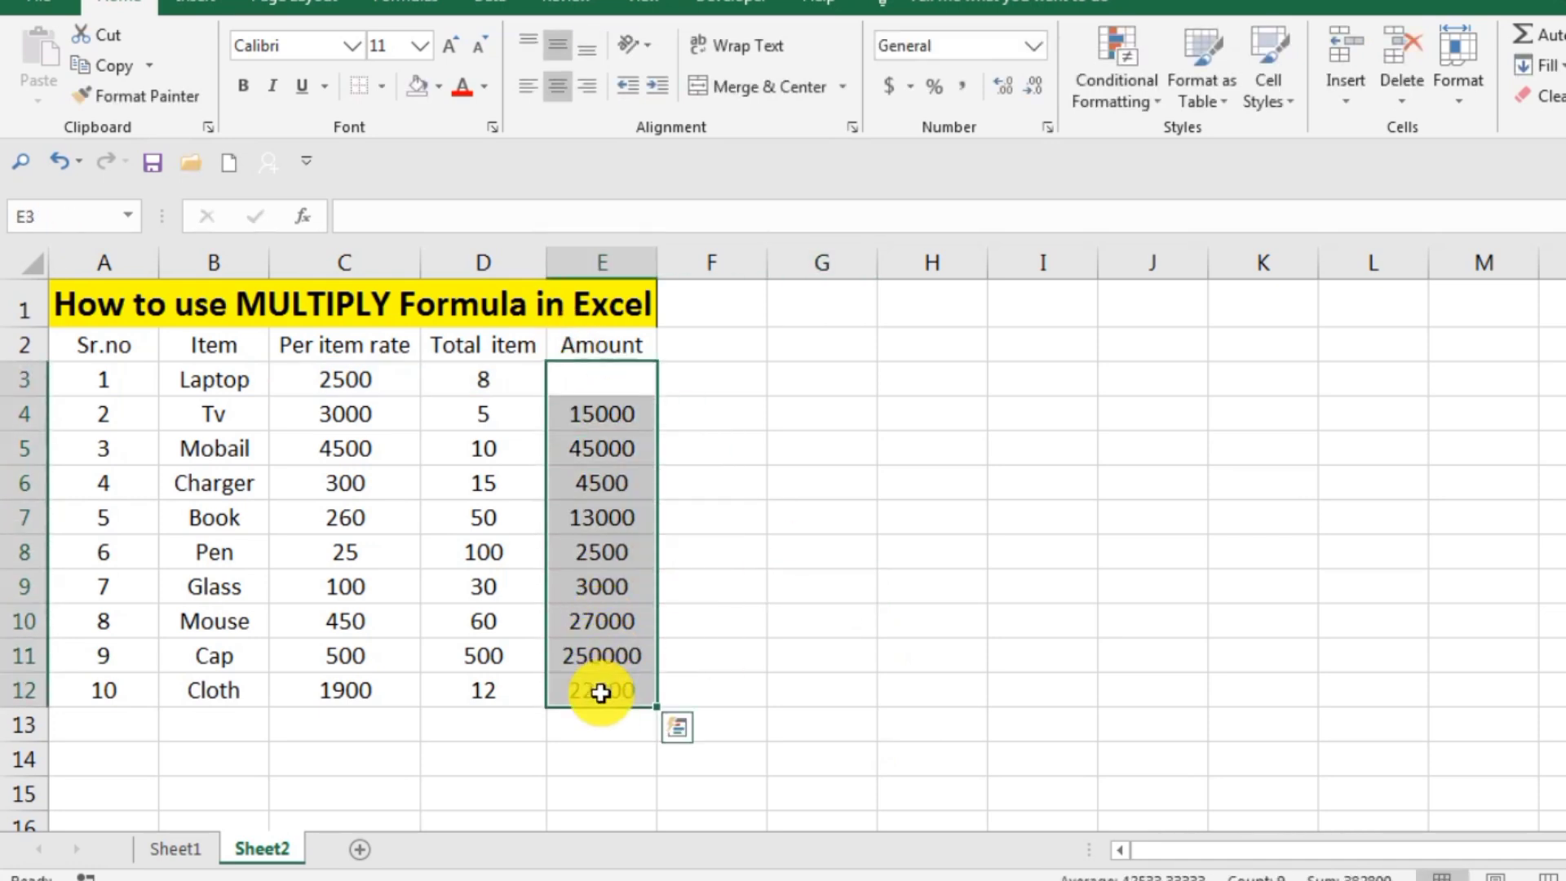
key("Delete")
- Enter the formula =C3*D3 in E3 to multiply the Laptop's per item rate by its total items
left_click(629, 378)
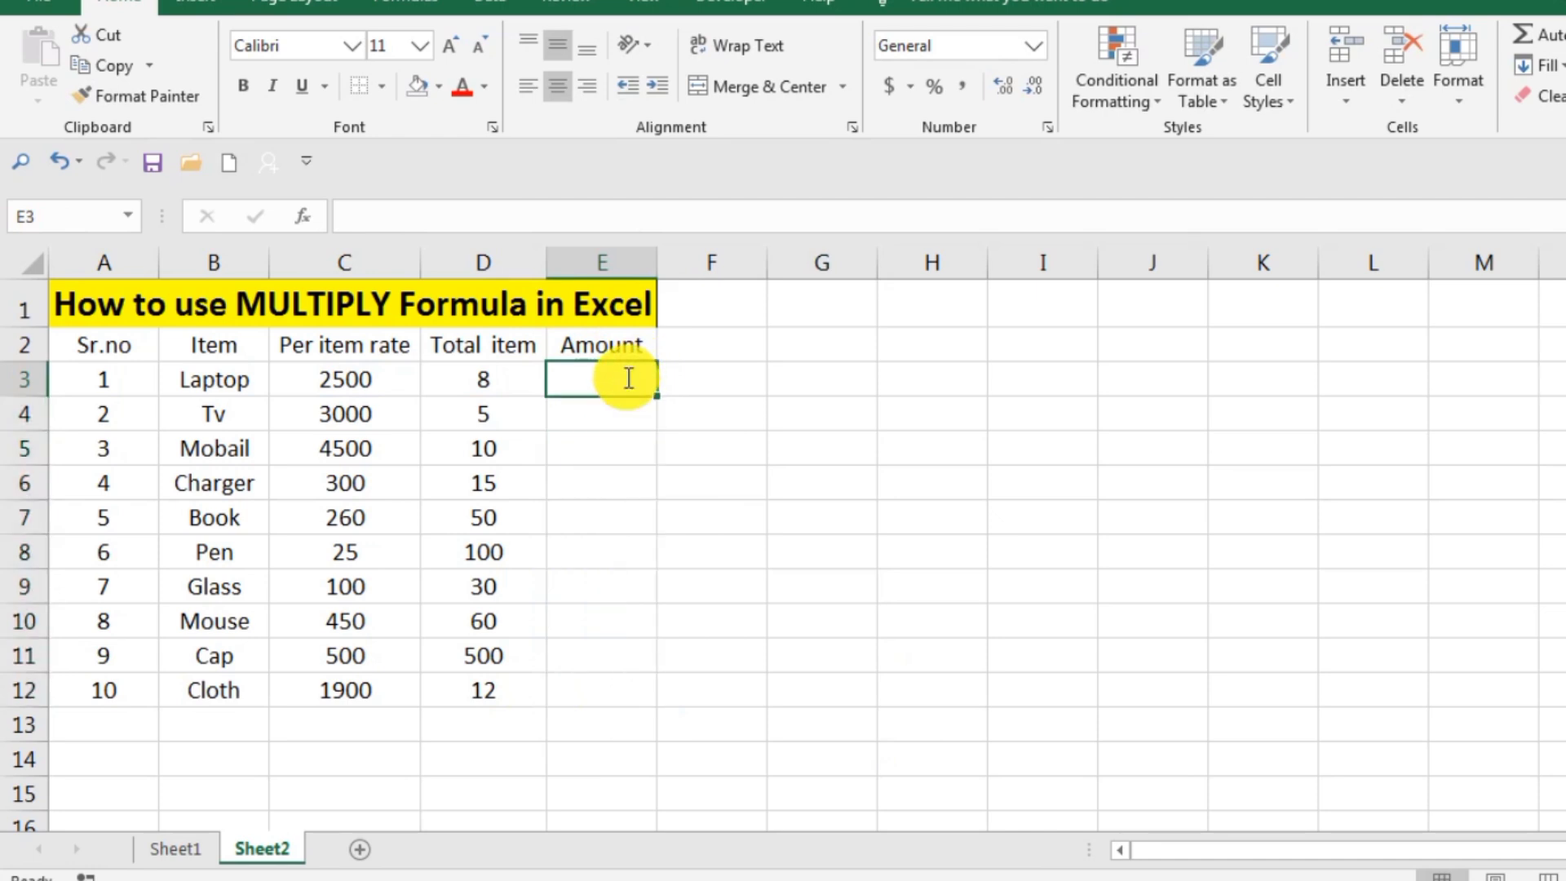
double_click(629, 378)
type("=")
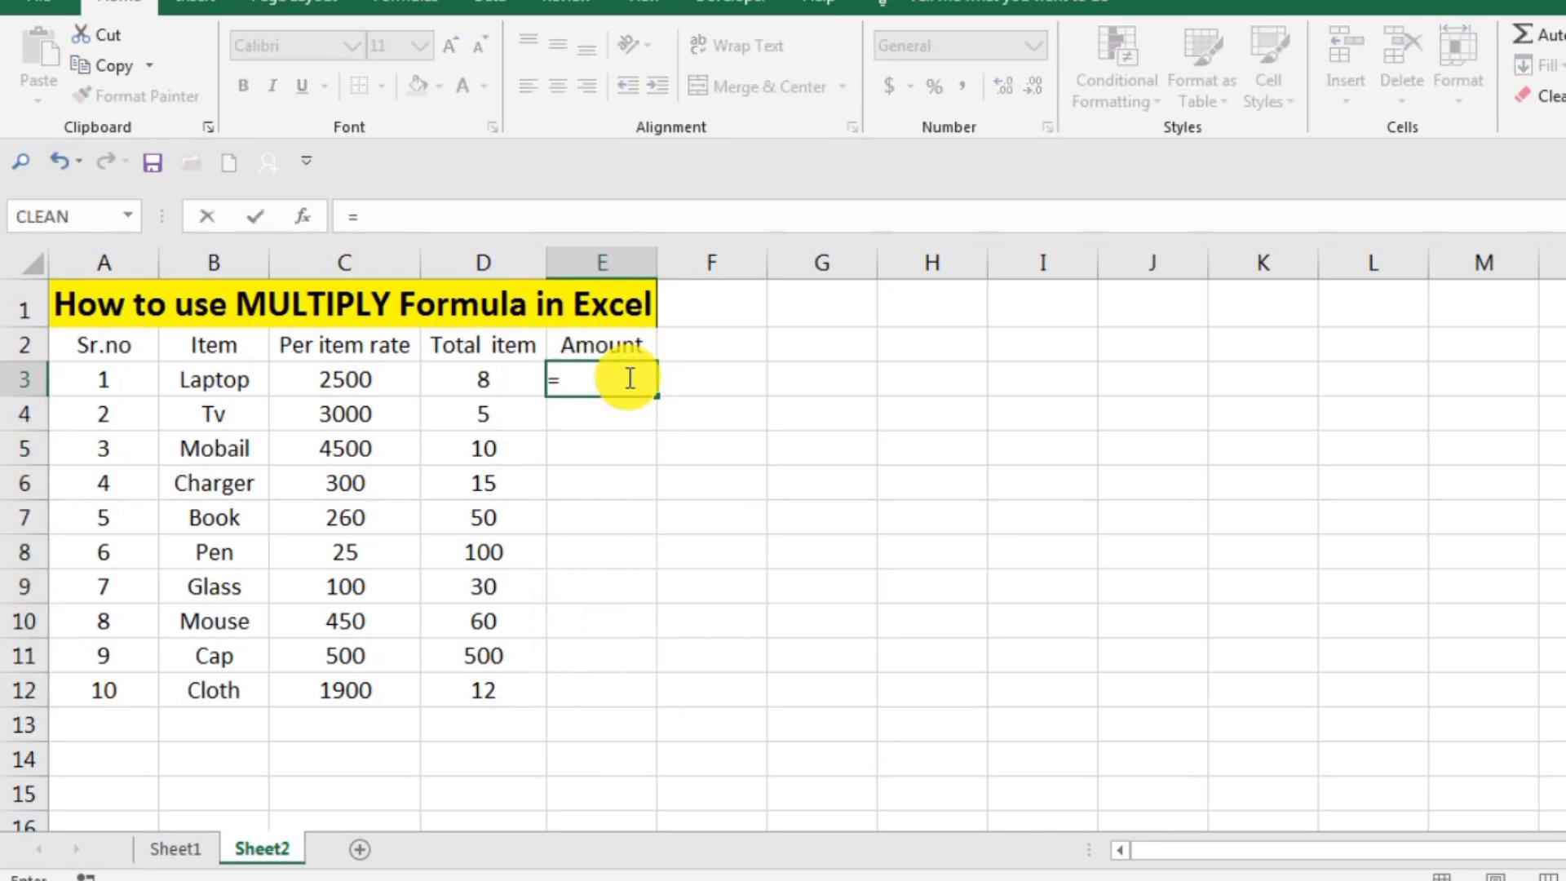
left_click(367, 384)
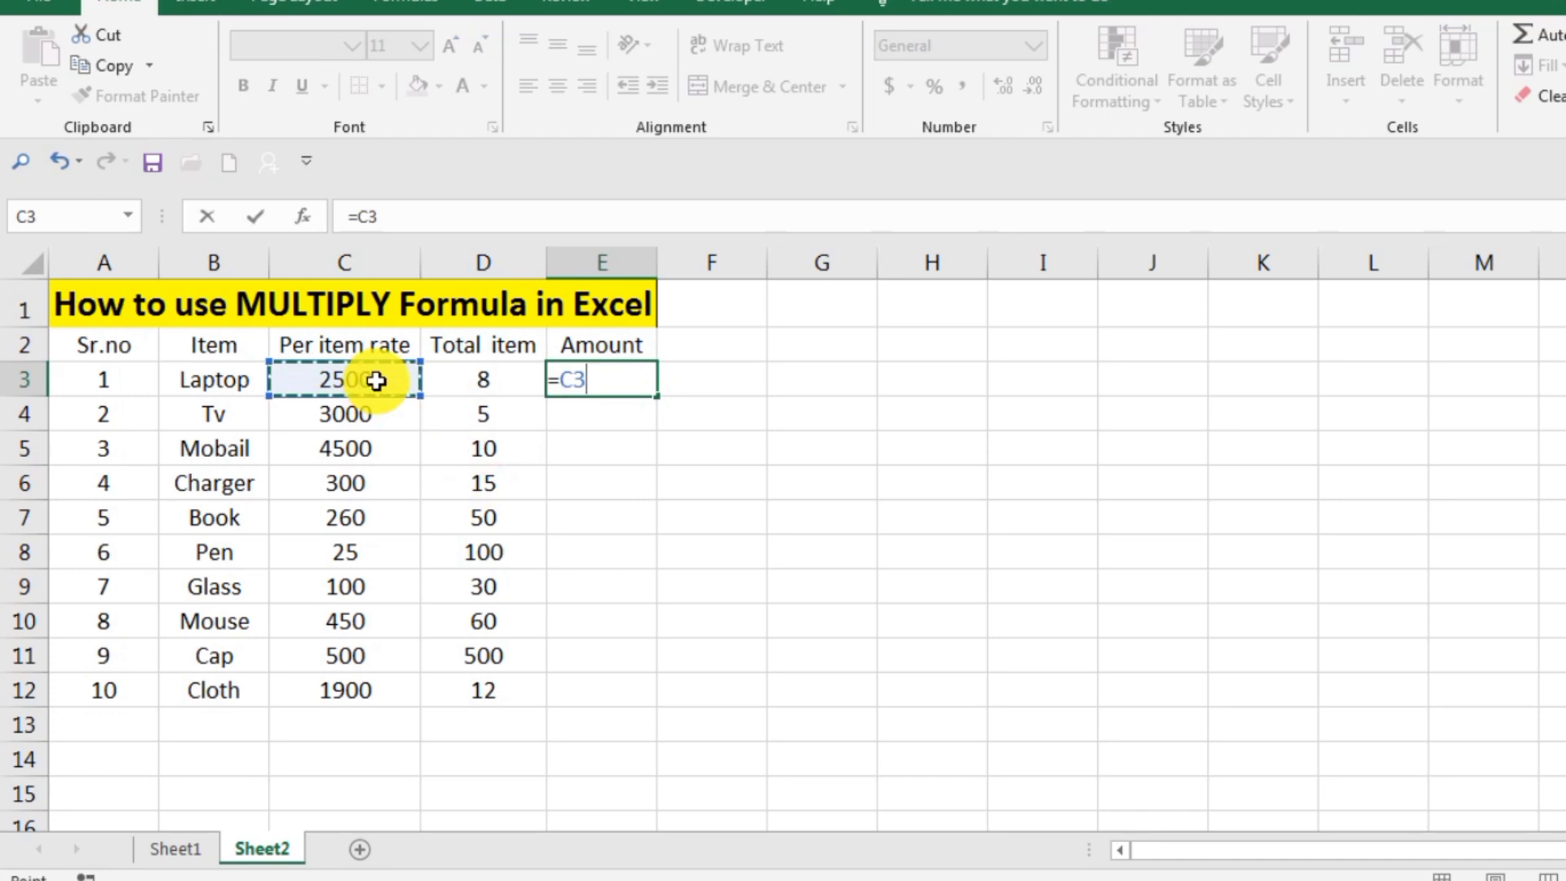
type("*")
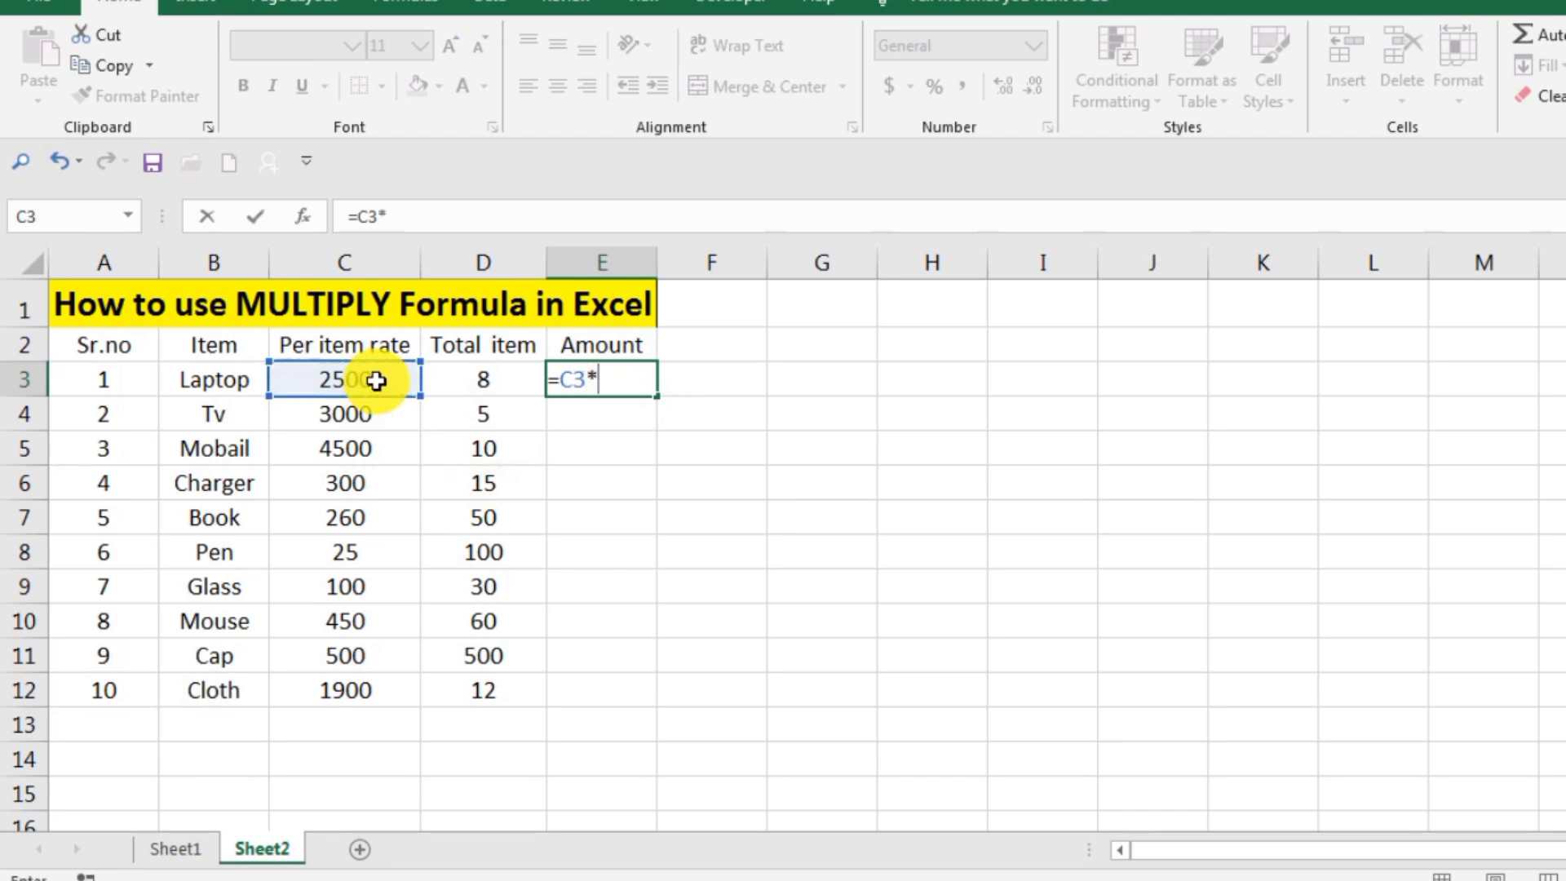
left_click(476, 376)
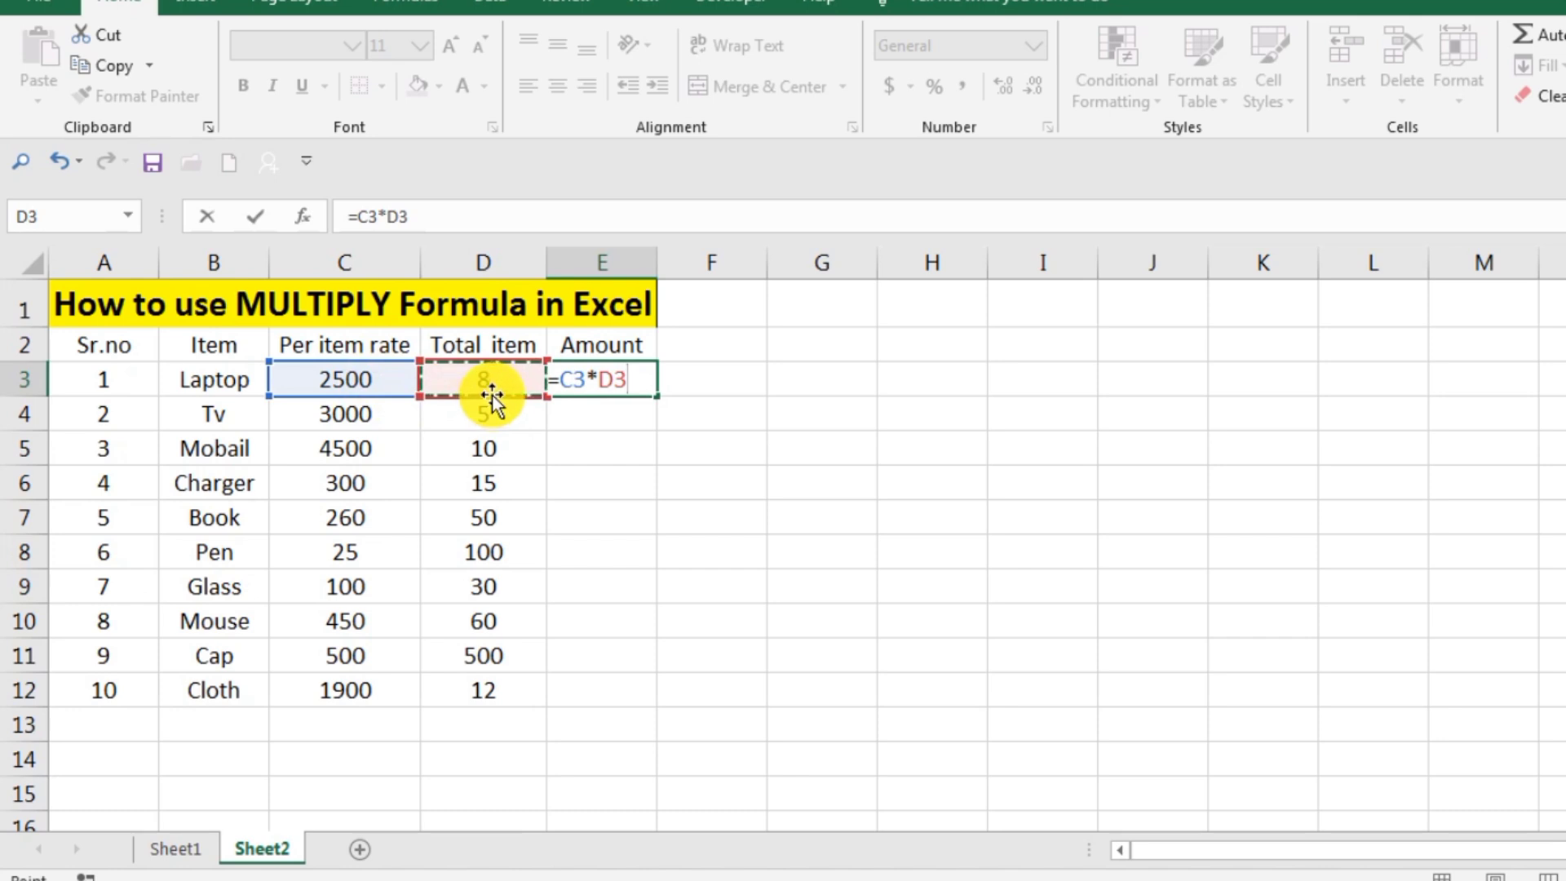
key("Return")
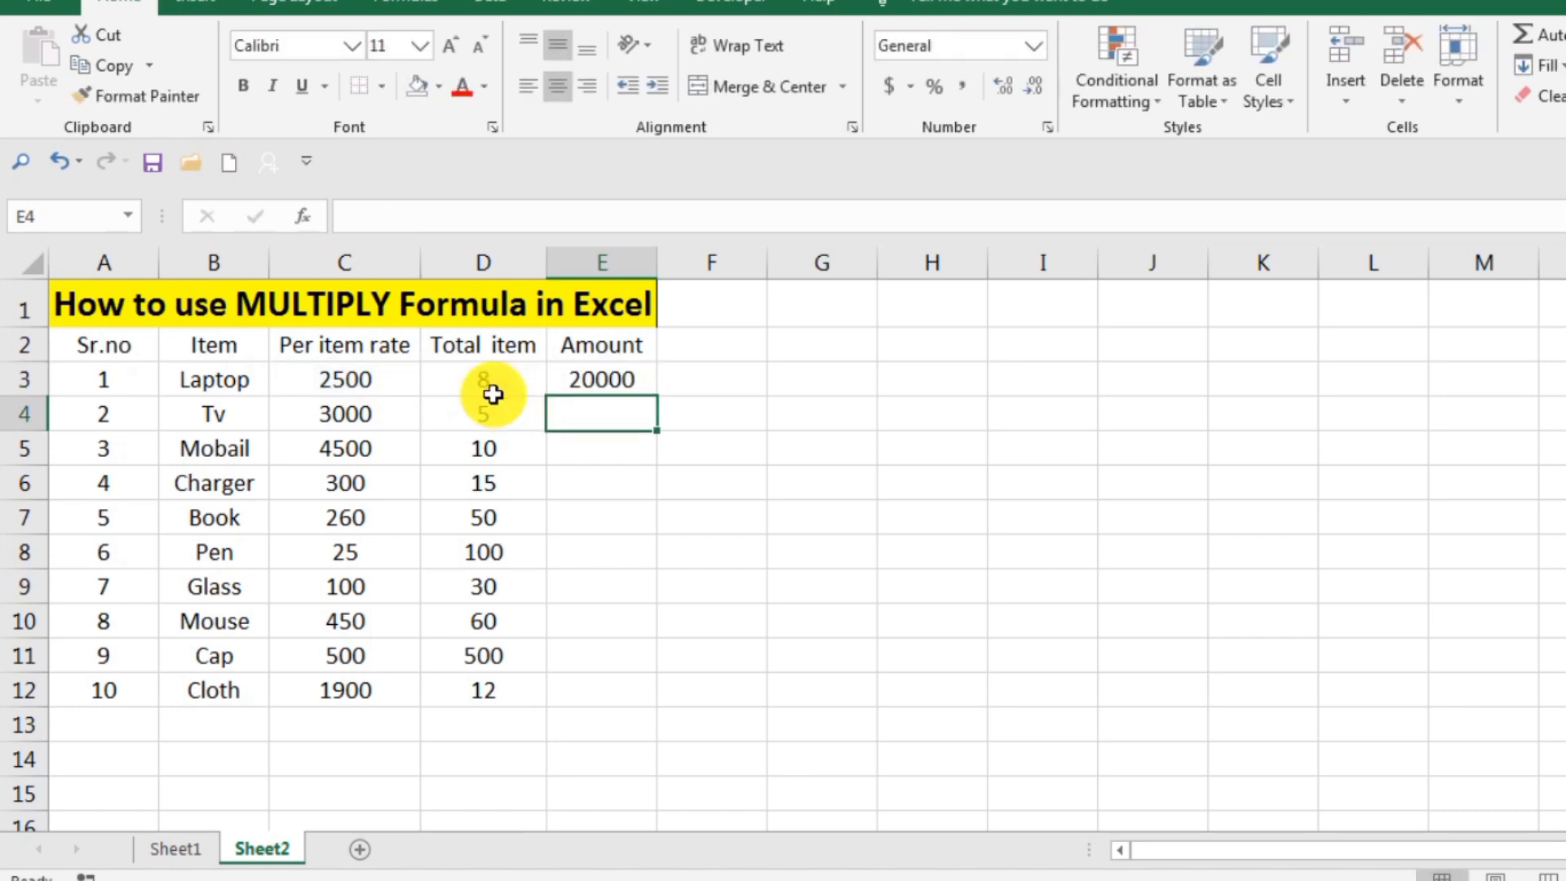
- Fill the =C3*D3 formula from E3 down through E12, and clear all the resulting amounts
left_click(651, 380)
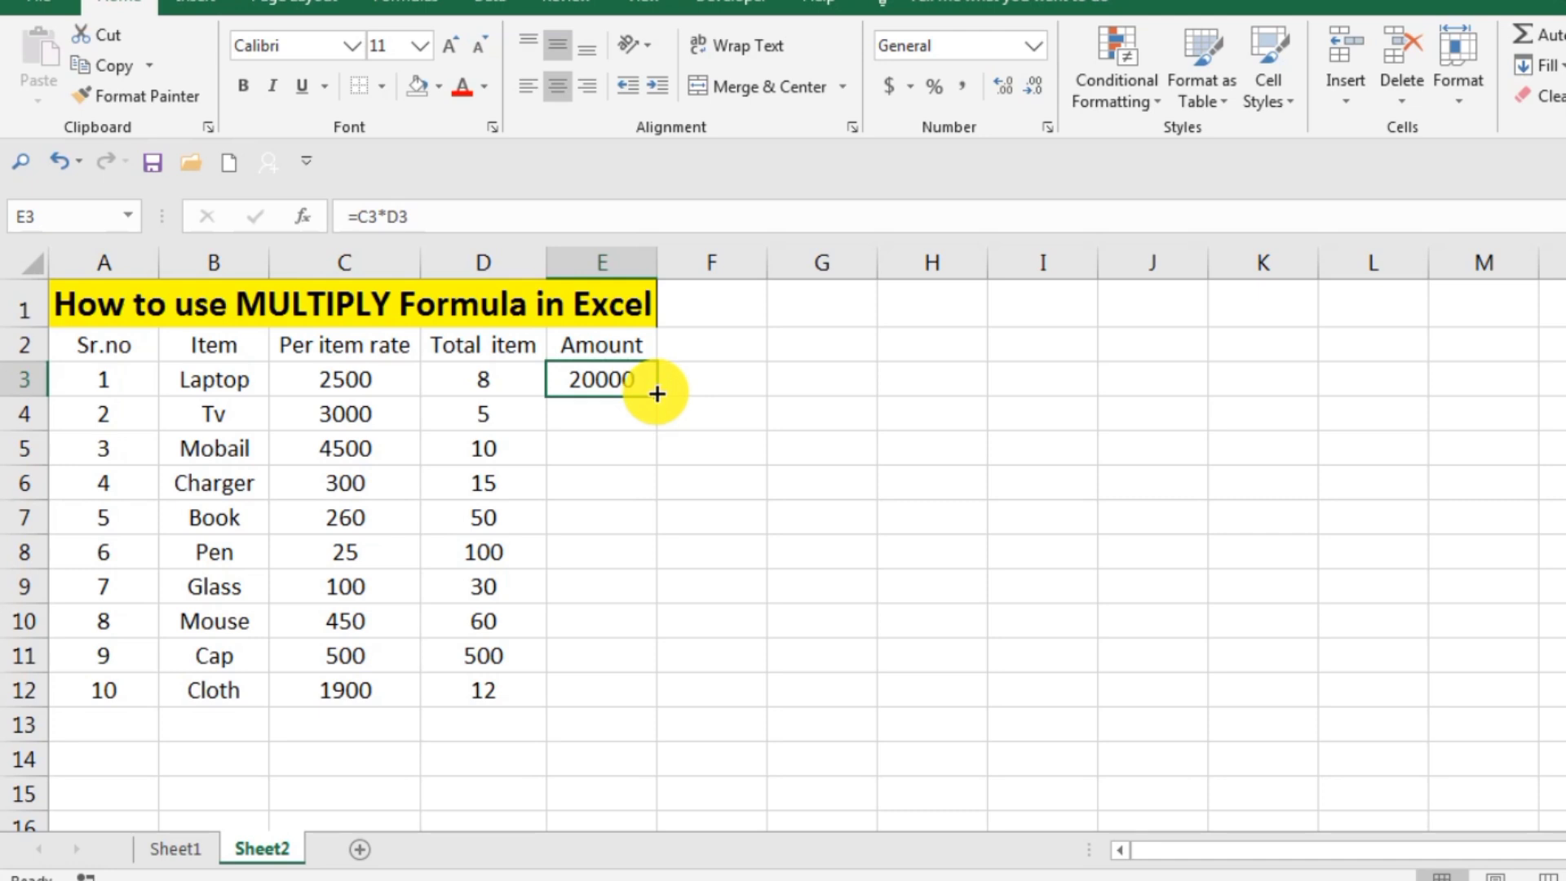
left_click_drag(657, 394, 696, 692)
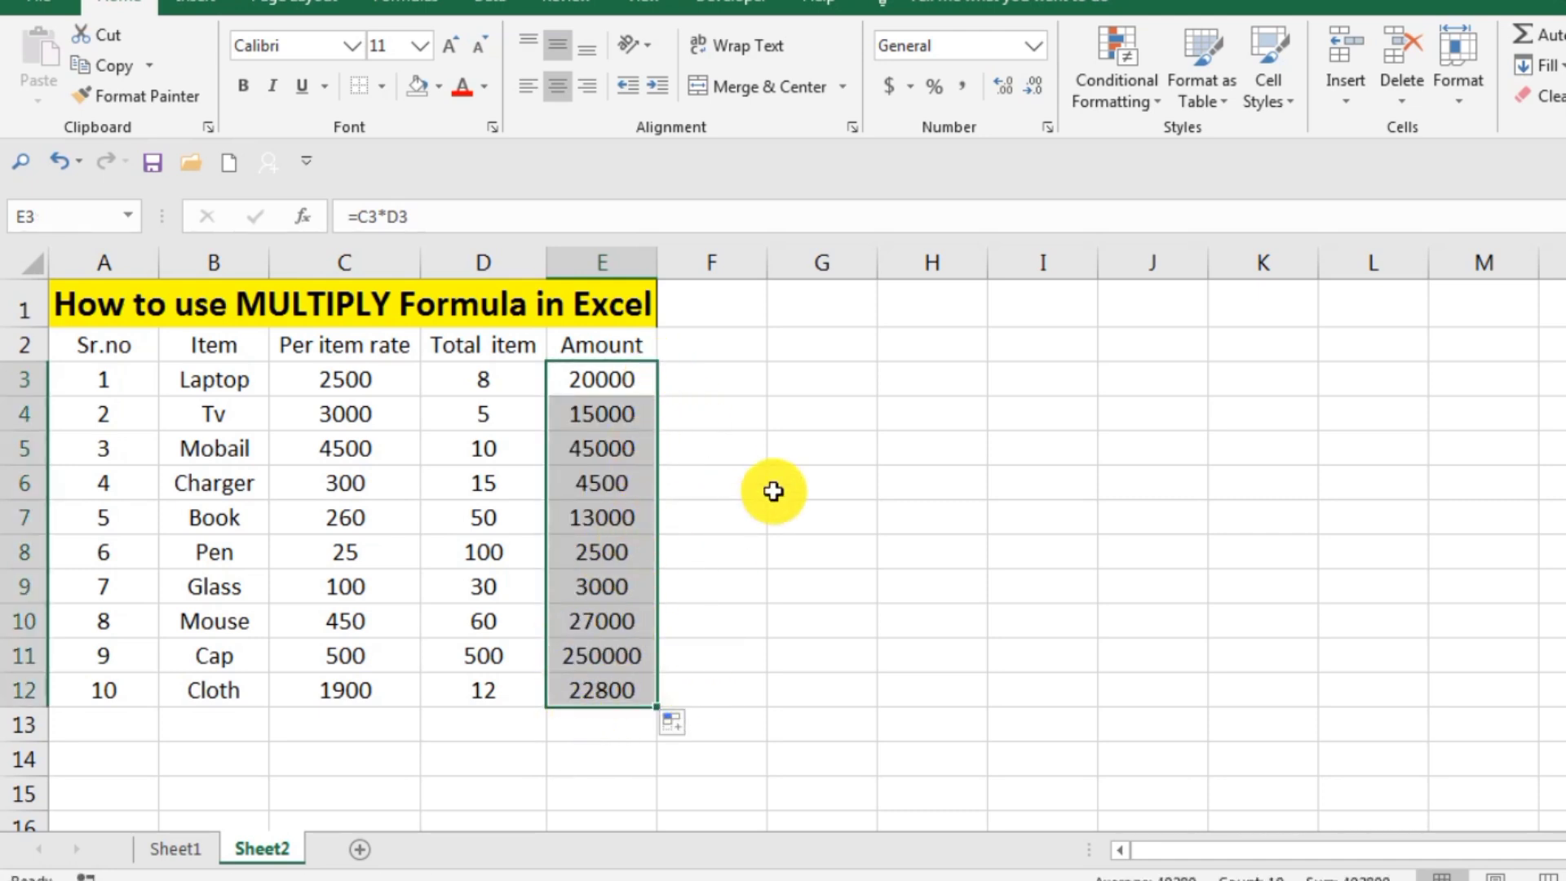
key("Delete")
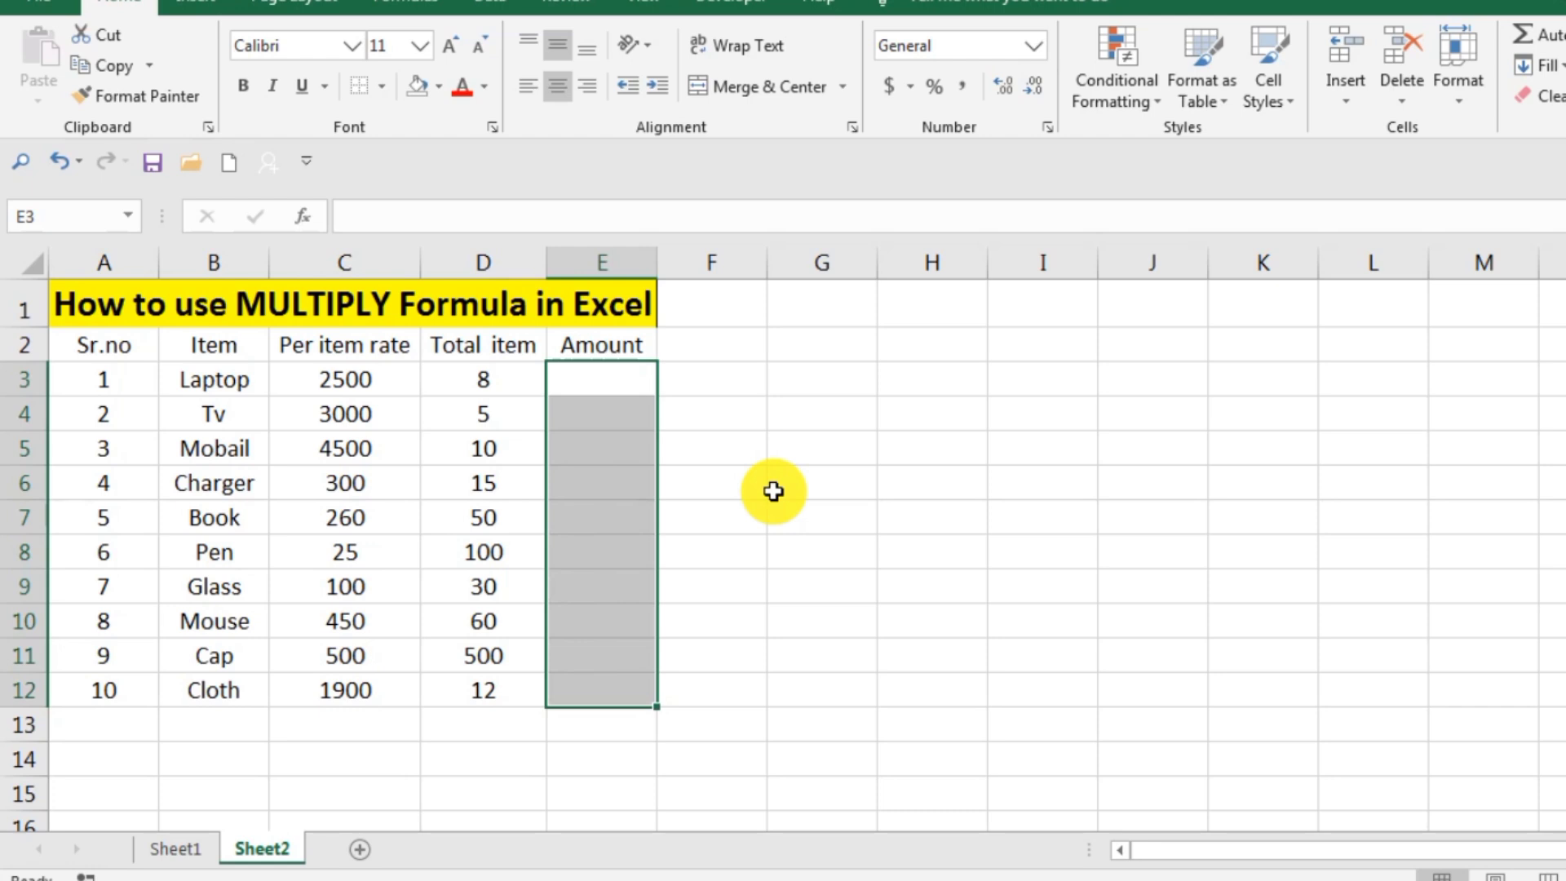
- Enter the formula =2500*8 in E3, using the Laptop's actual numbers instead of cell references
type("=")
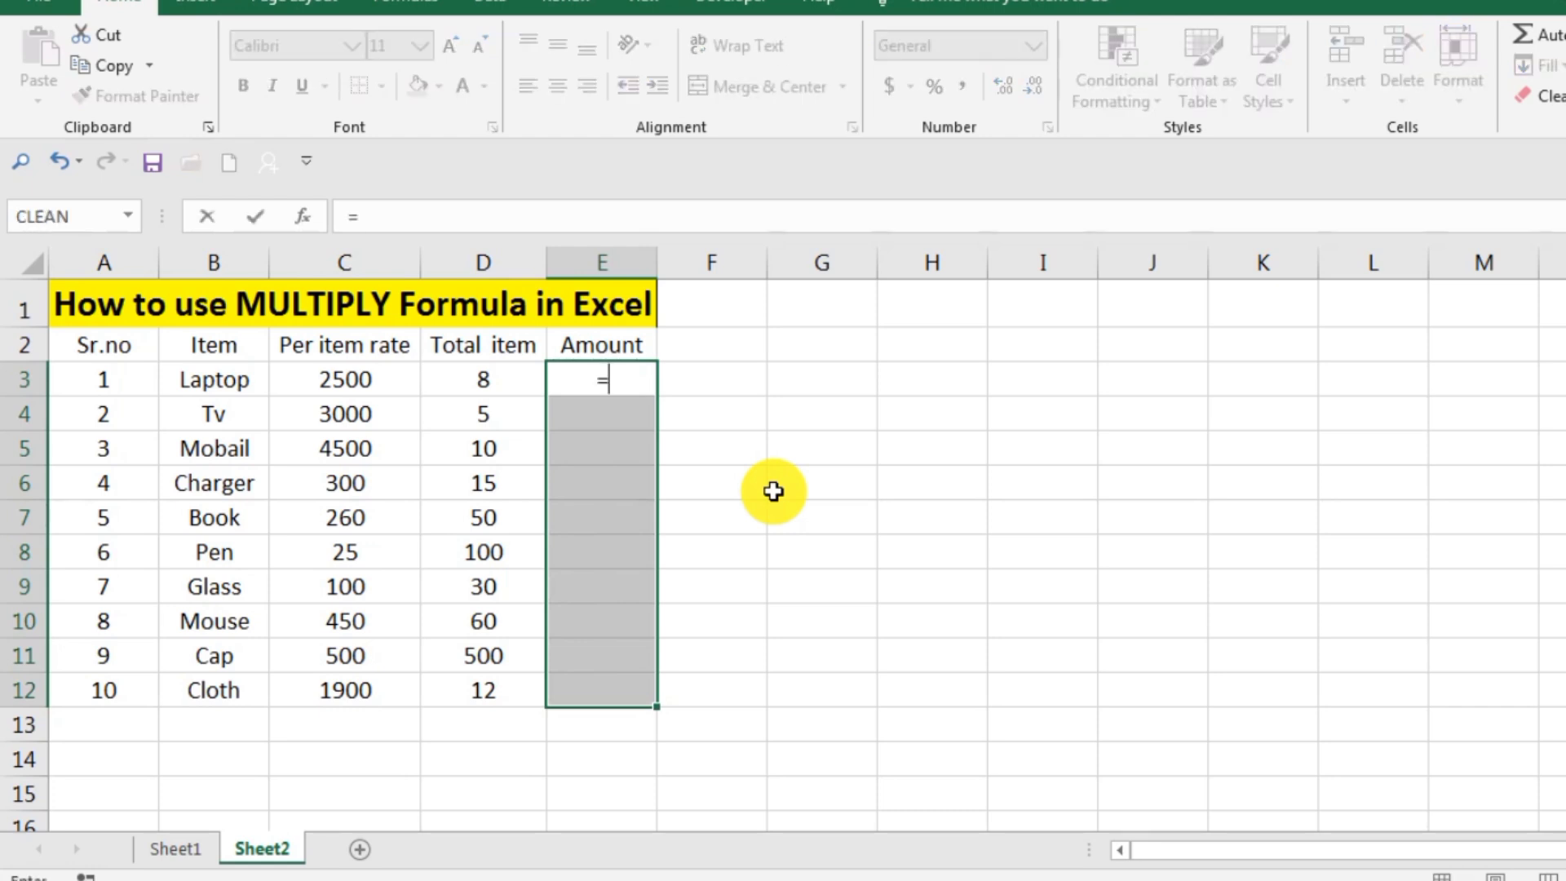
type("2500")
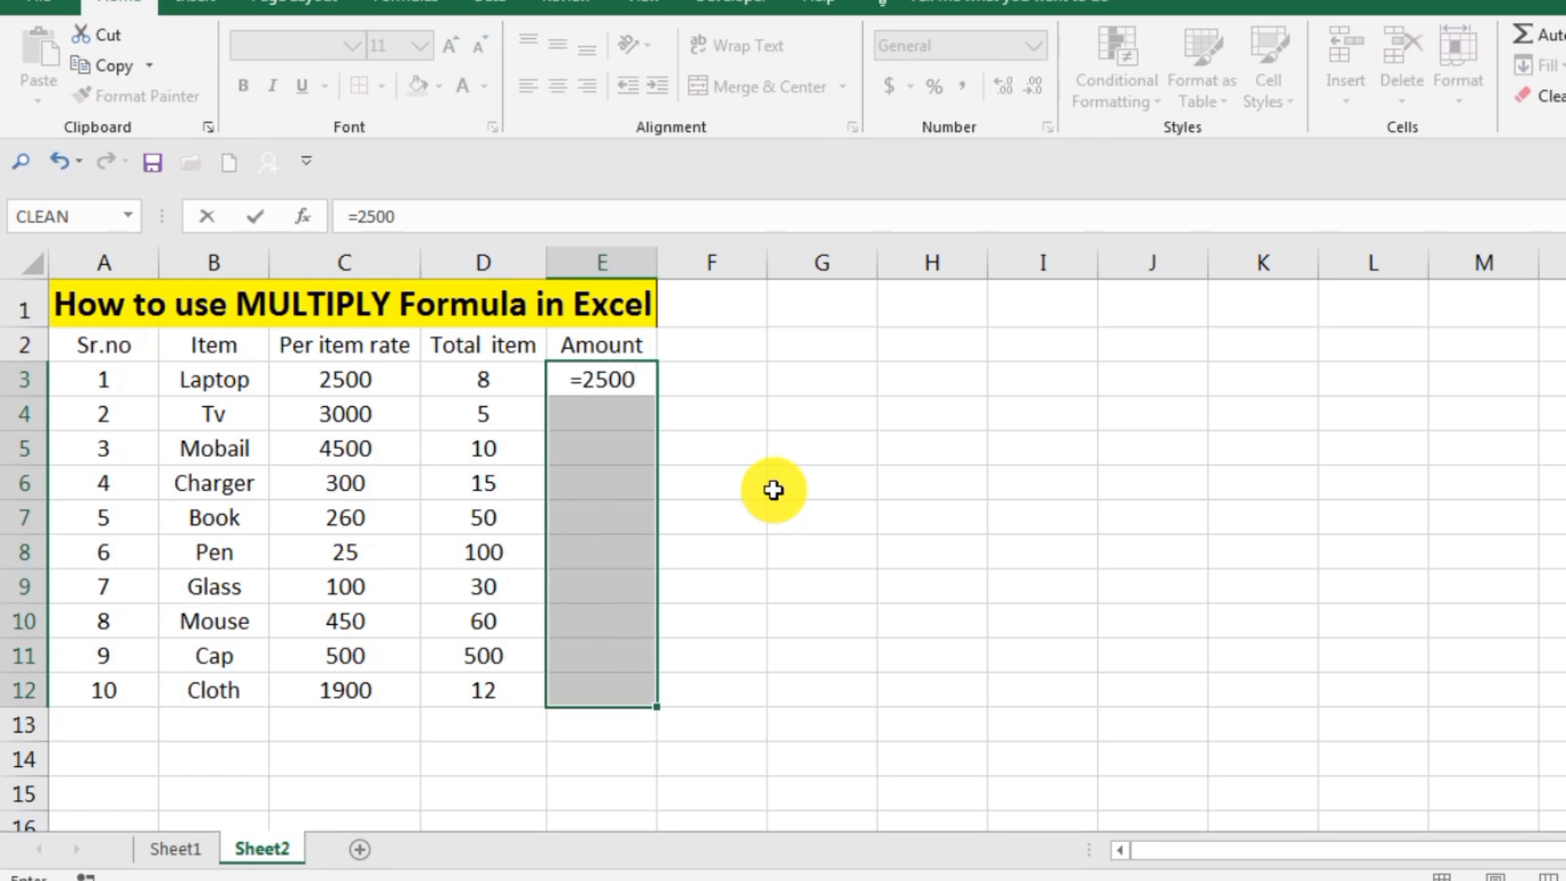
type("*8")
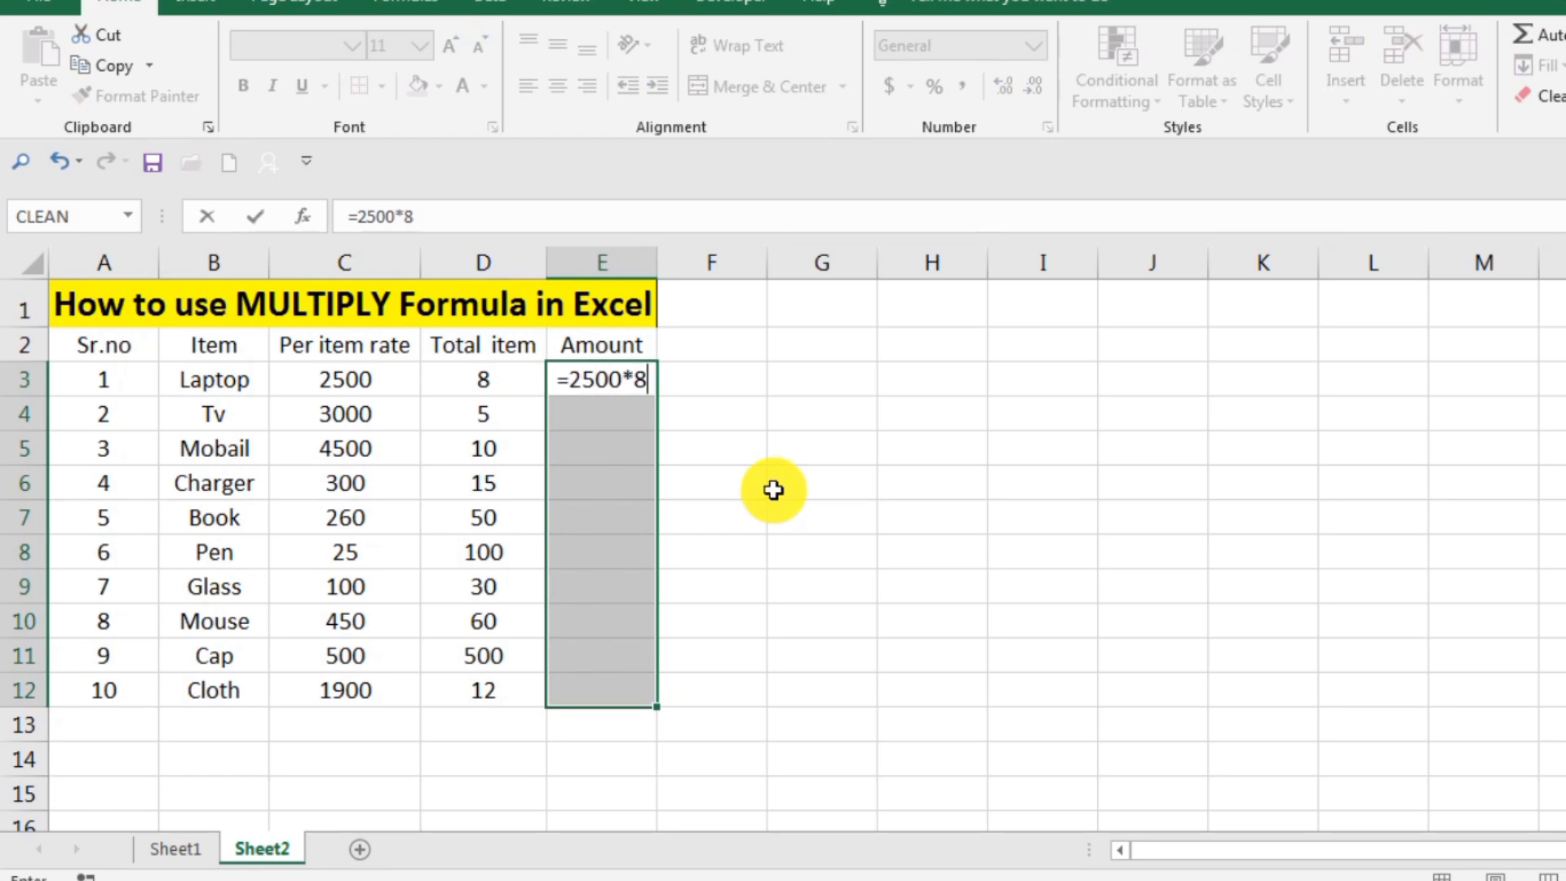
key("Return")
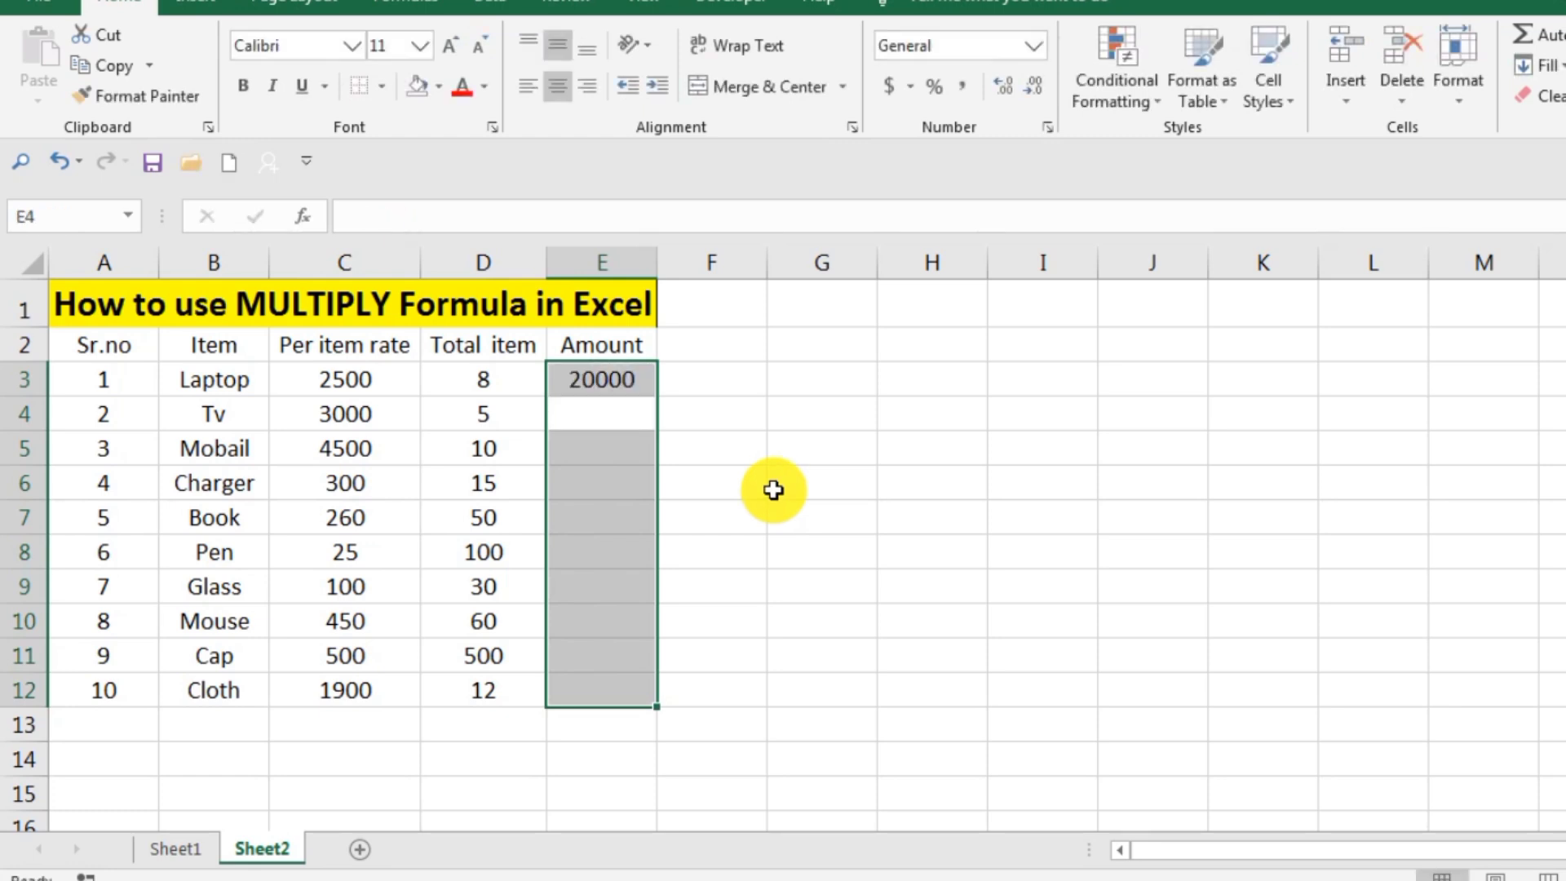
- Fill the =2500*8 formula from E3 down through E12, and clear the whole range again
left_click(663, 385)
left_click(628, 386)
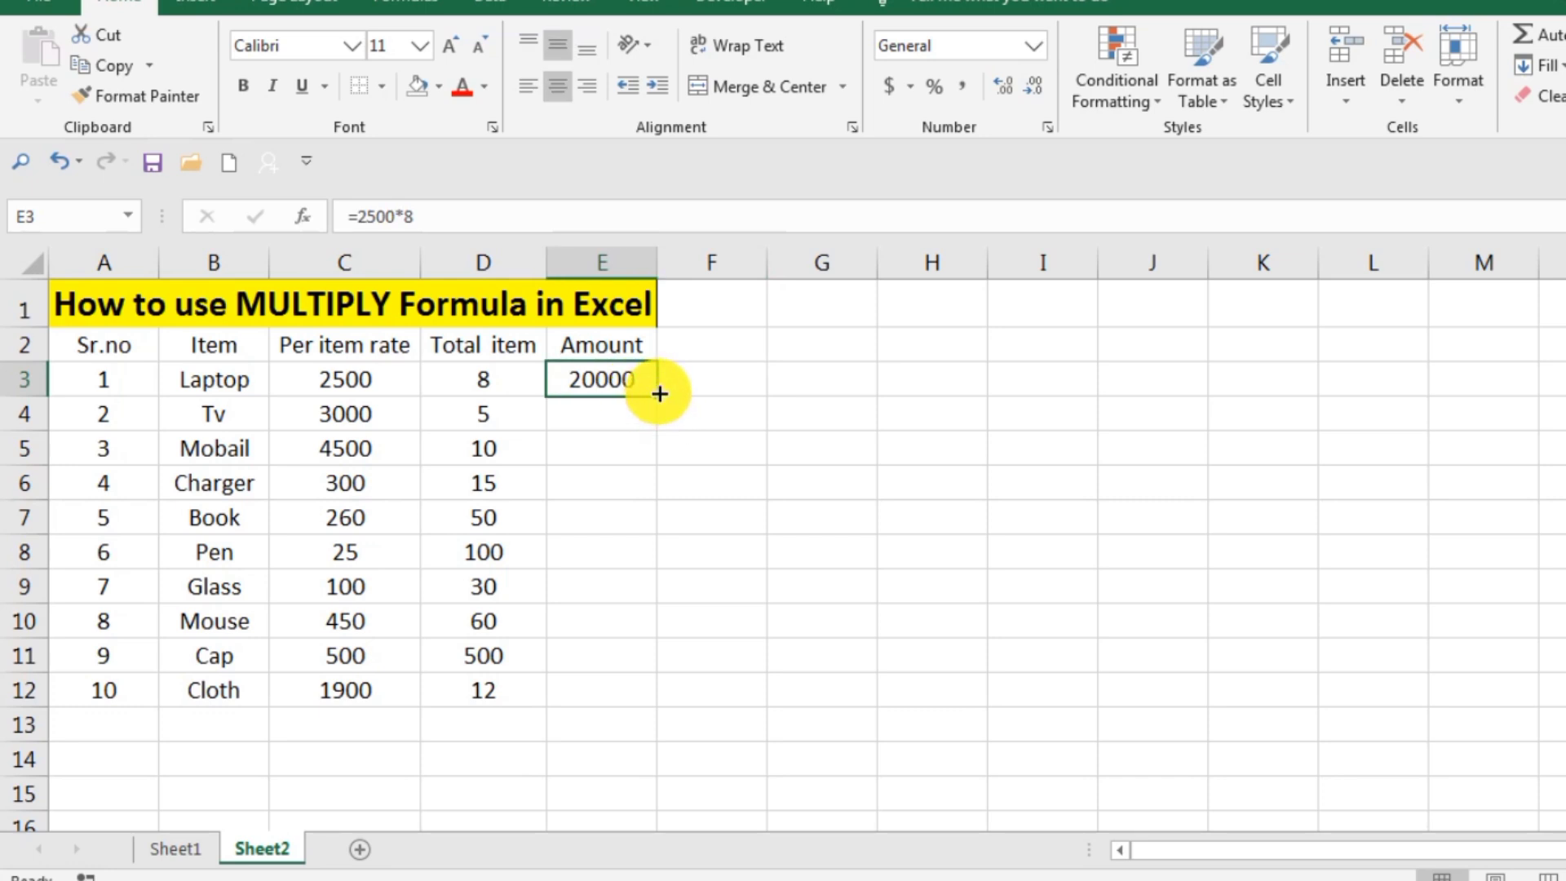
left_click_drag(658, 394, 653, 690)
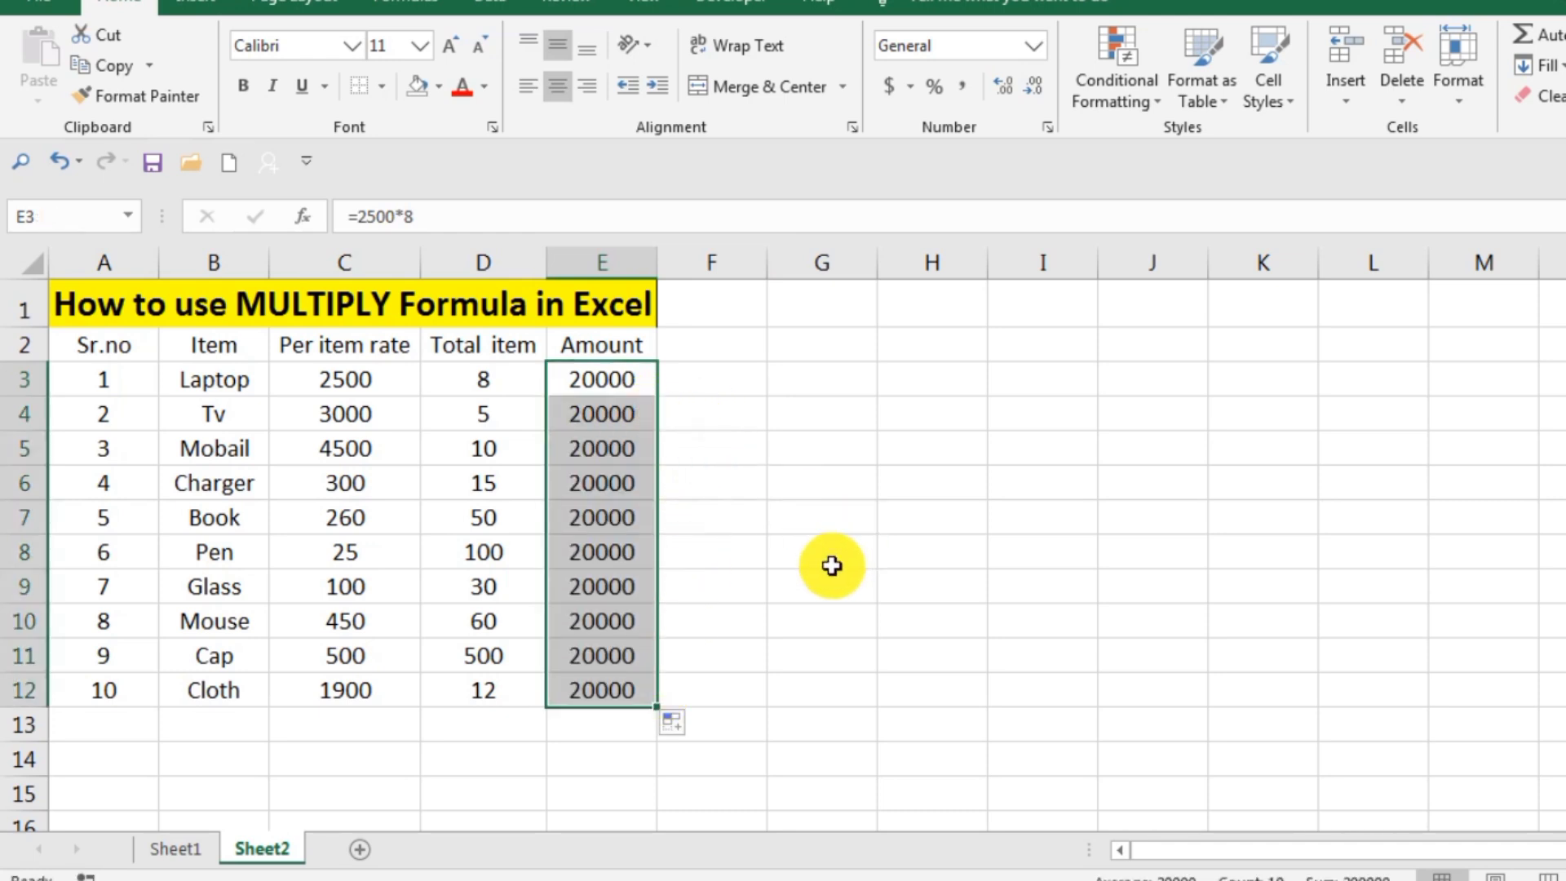
key("Delete")
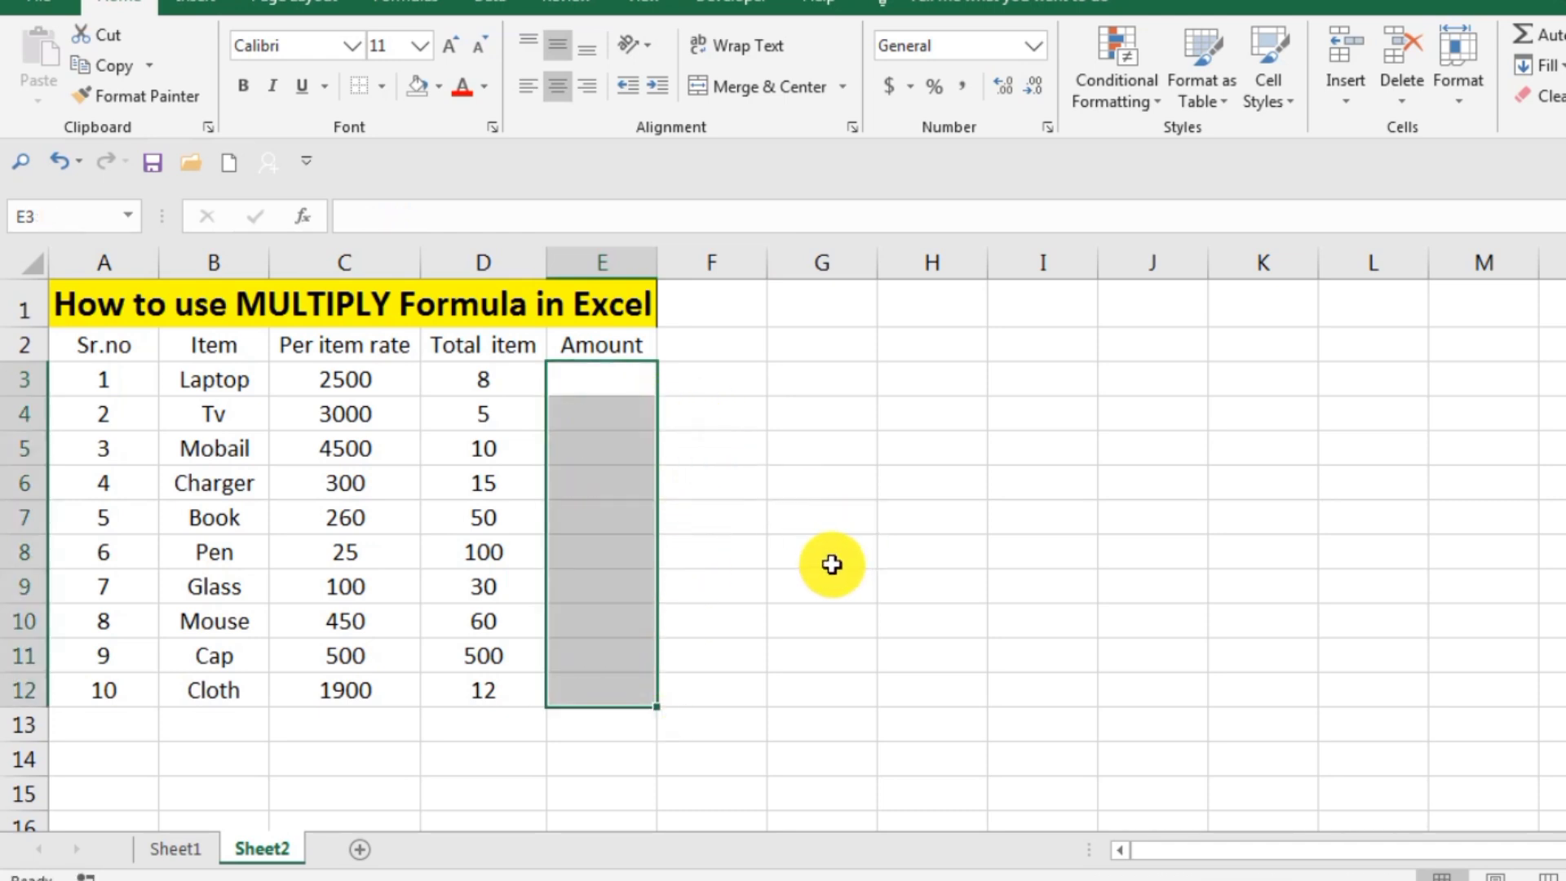
- Enter the formula =C3*D3 in E3 and fill it down through E12 to calculate every item's amount
double_click(617, 387)
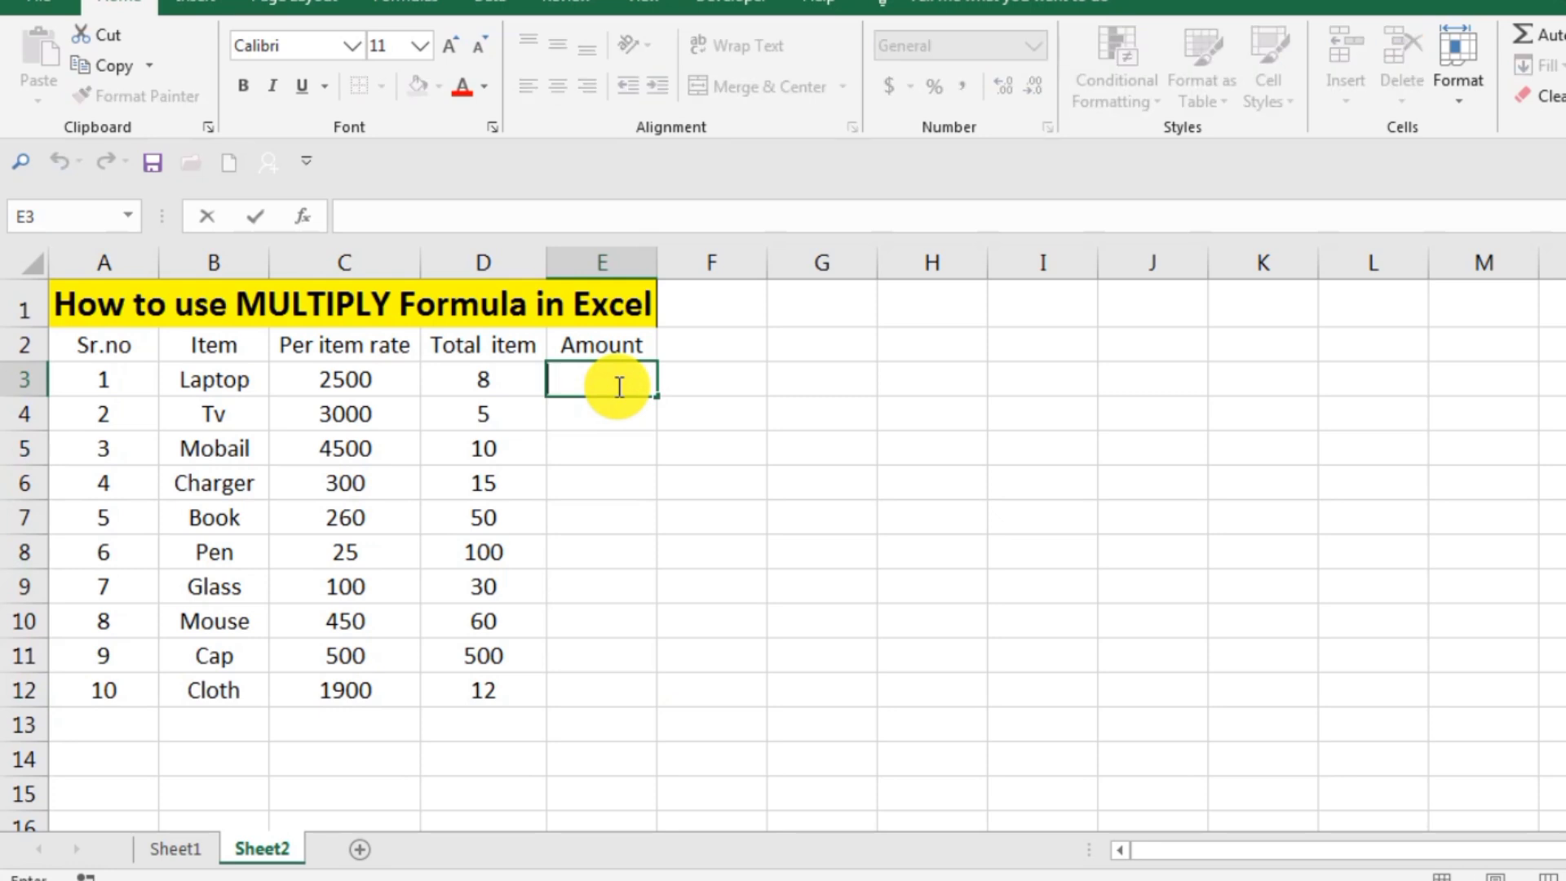
type("=")
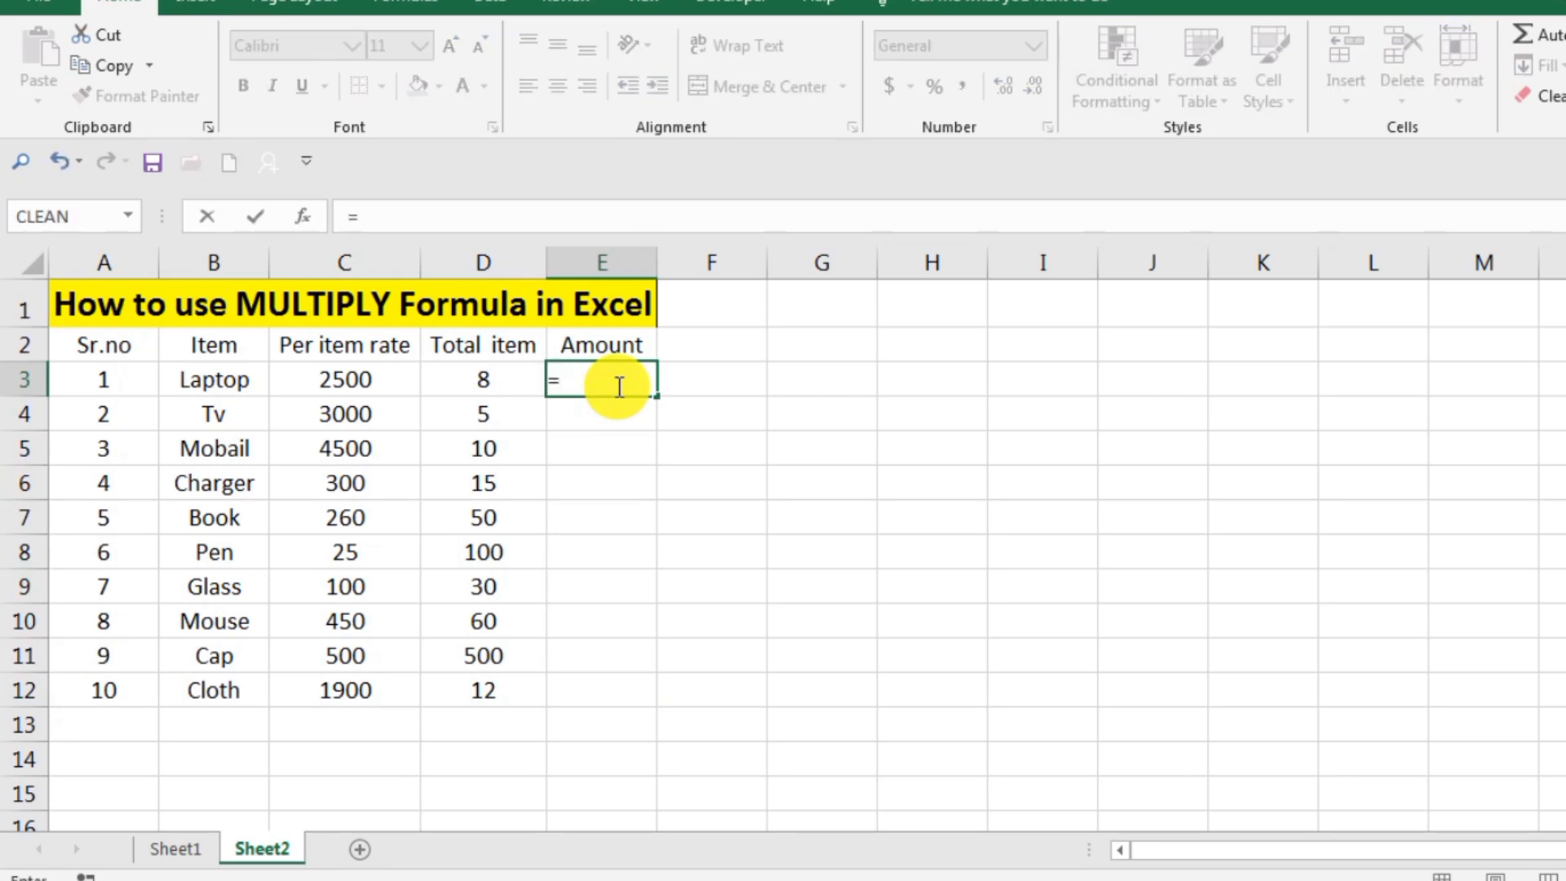
left_click(371, 378)
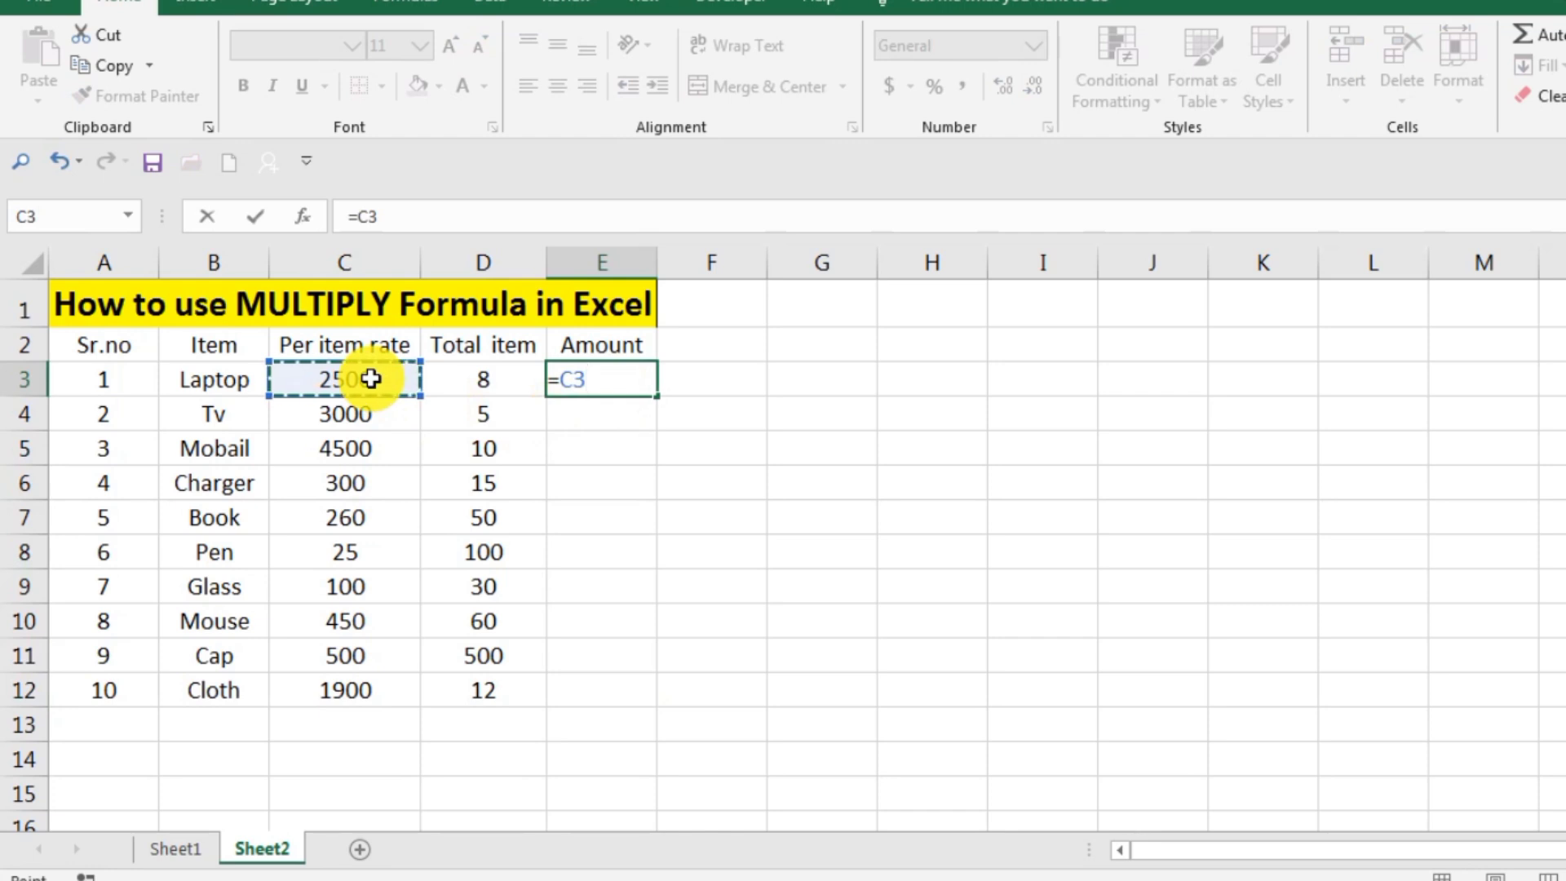
type("*")
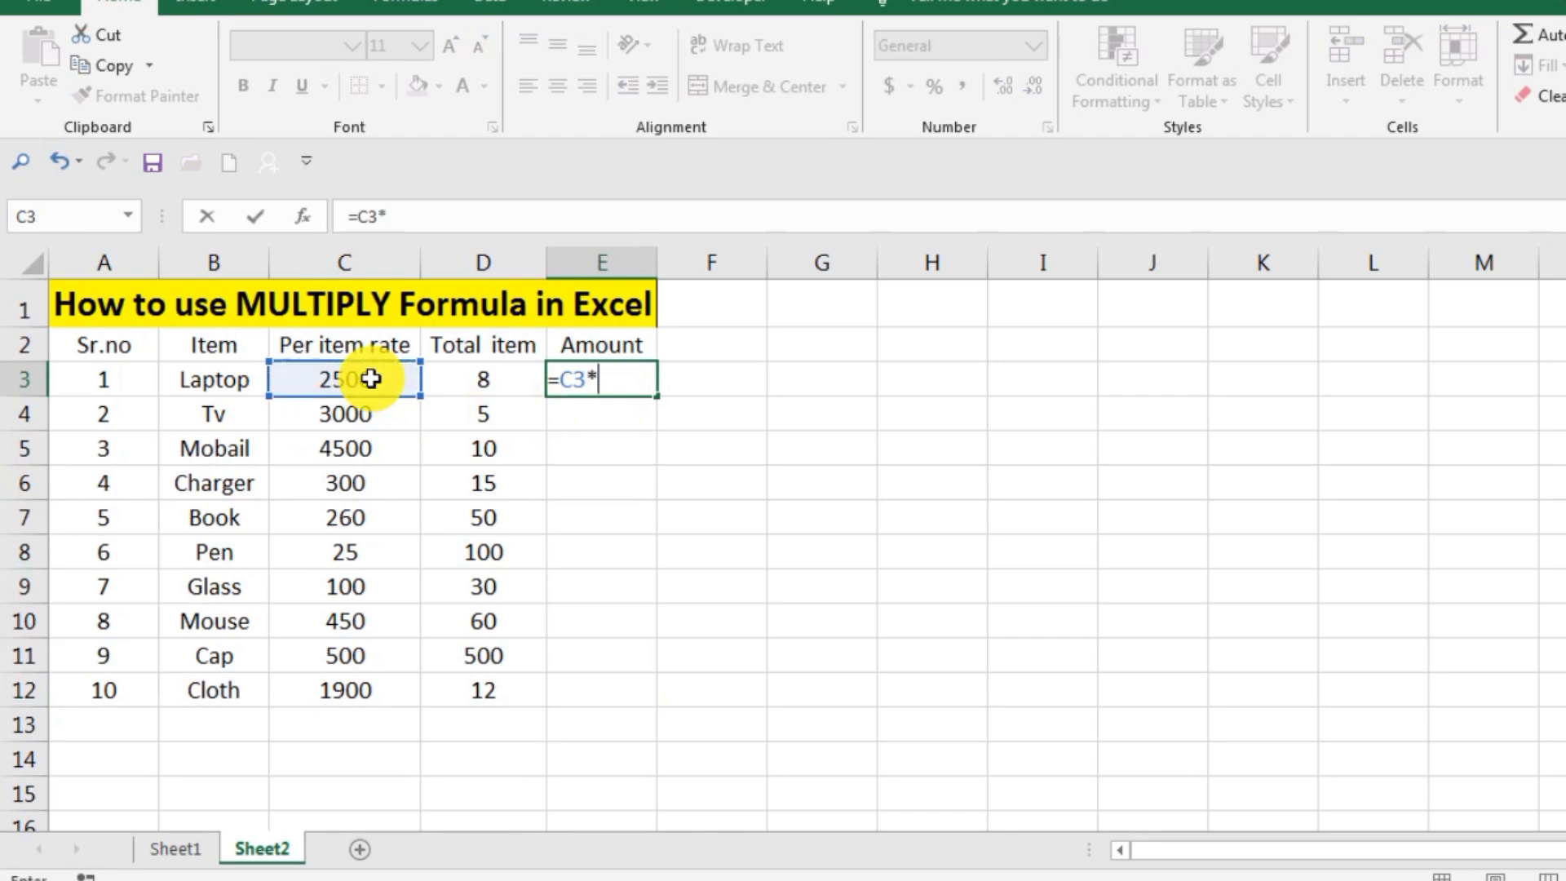
left_click(517, 382)
key("Return")
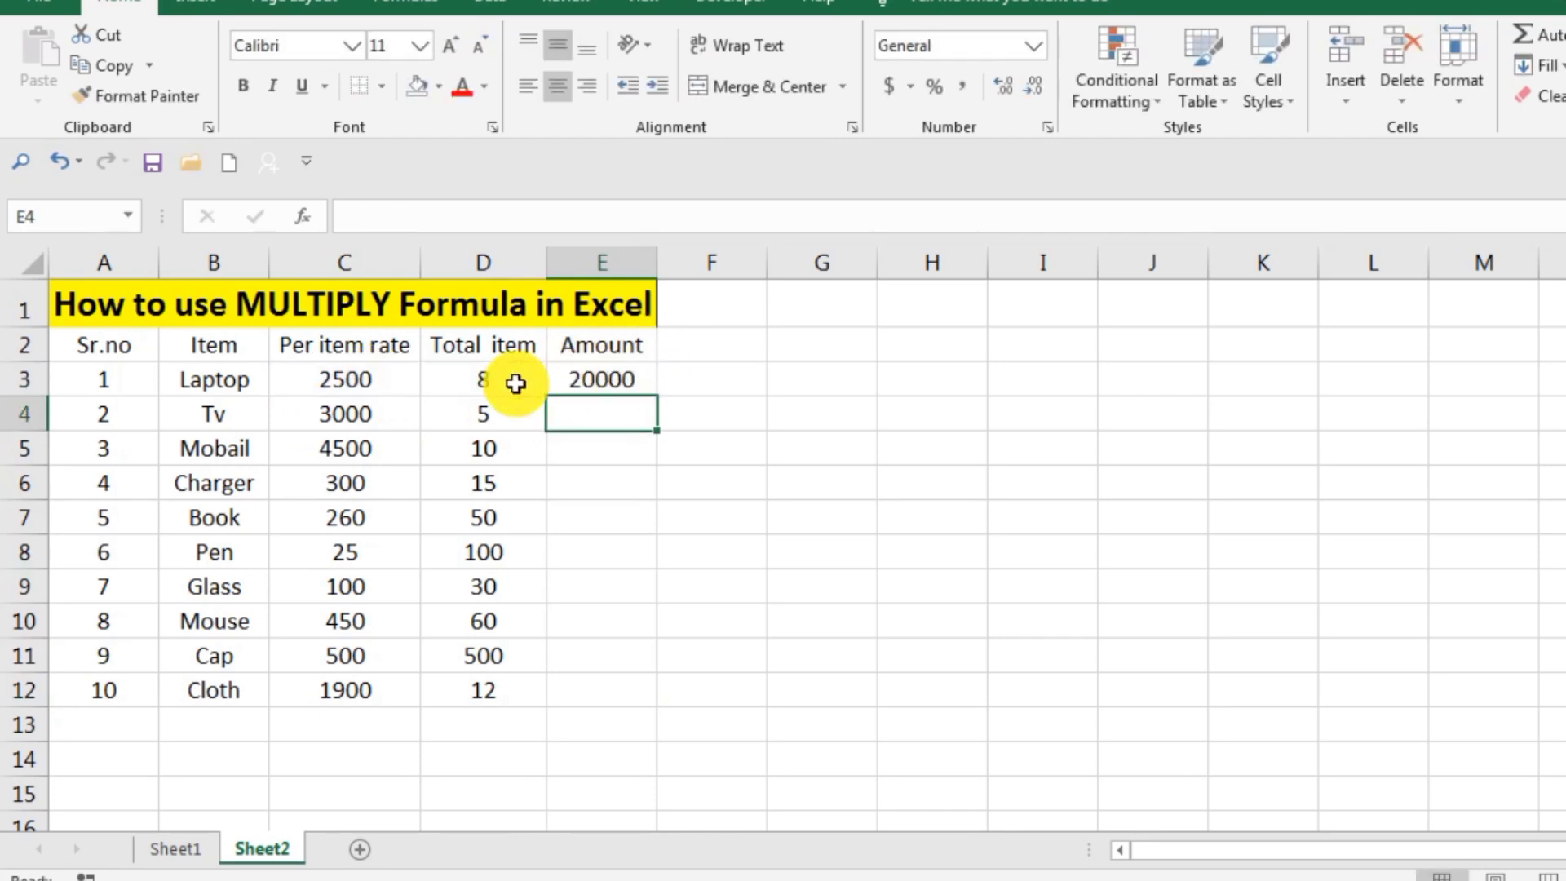
left_click(604, 388)
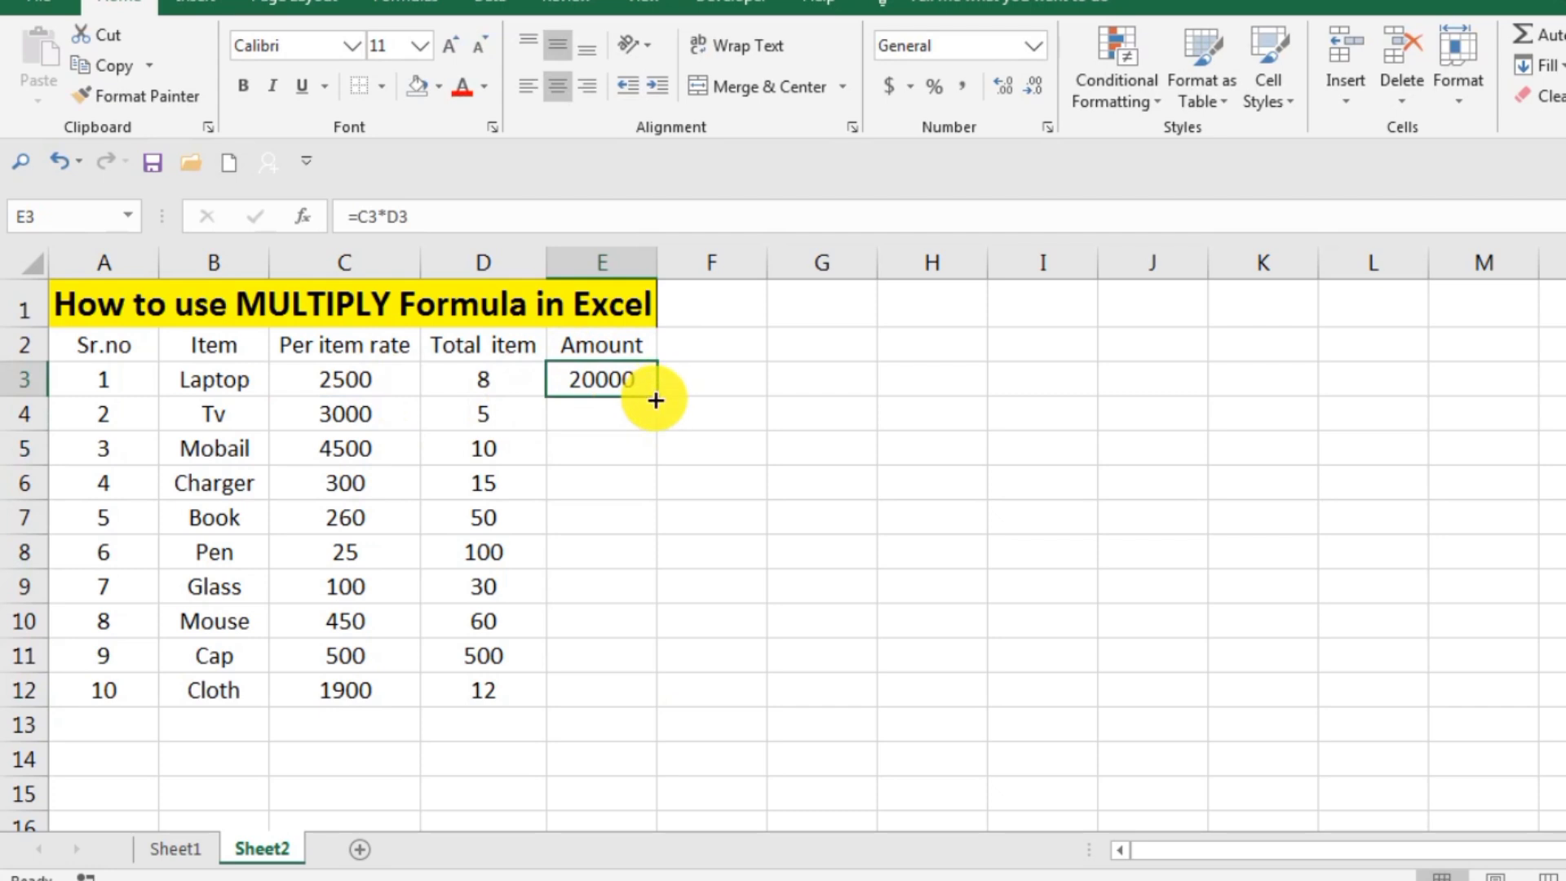
left_click_drag(655, 400, 655, 706)
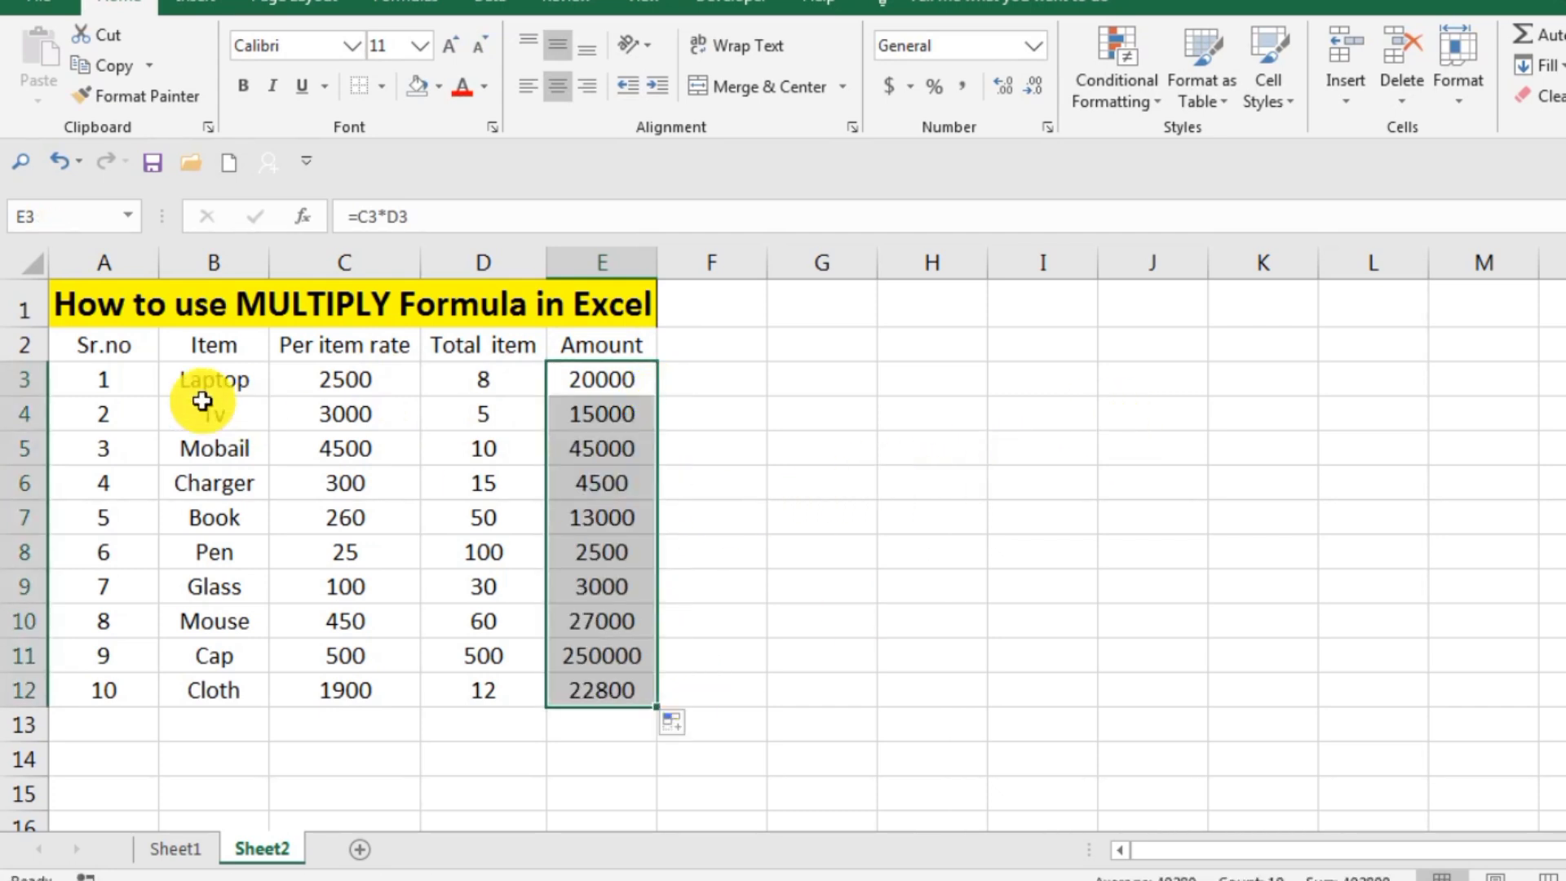
- Copy the whole item table with its title, A1:E12, and paste the copy starting at G2
left_click_drag(217, 306, 206, 688)
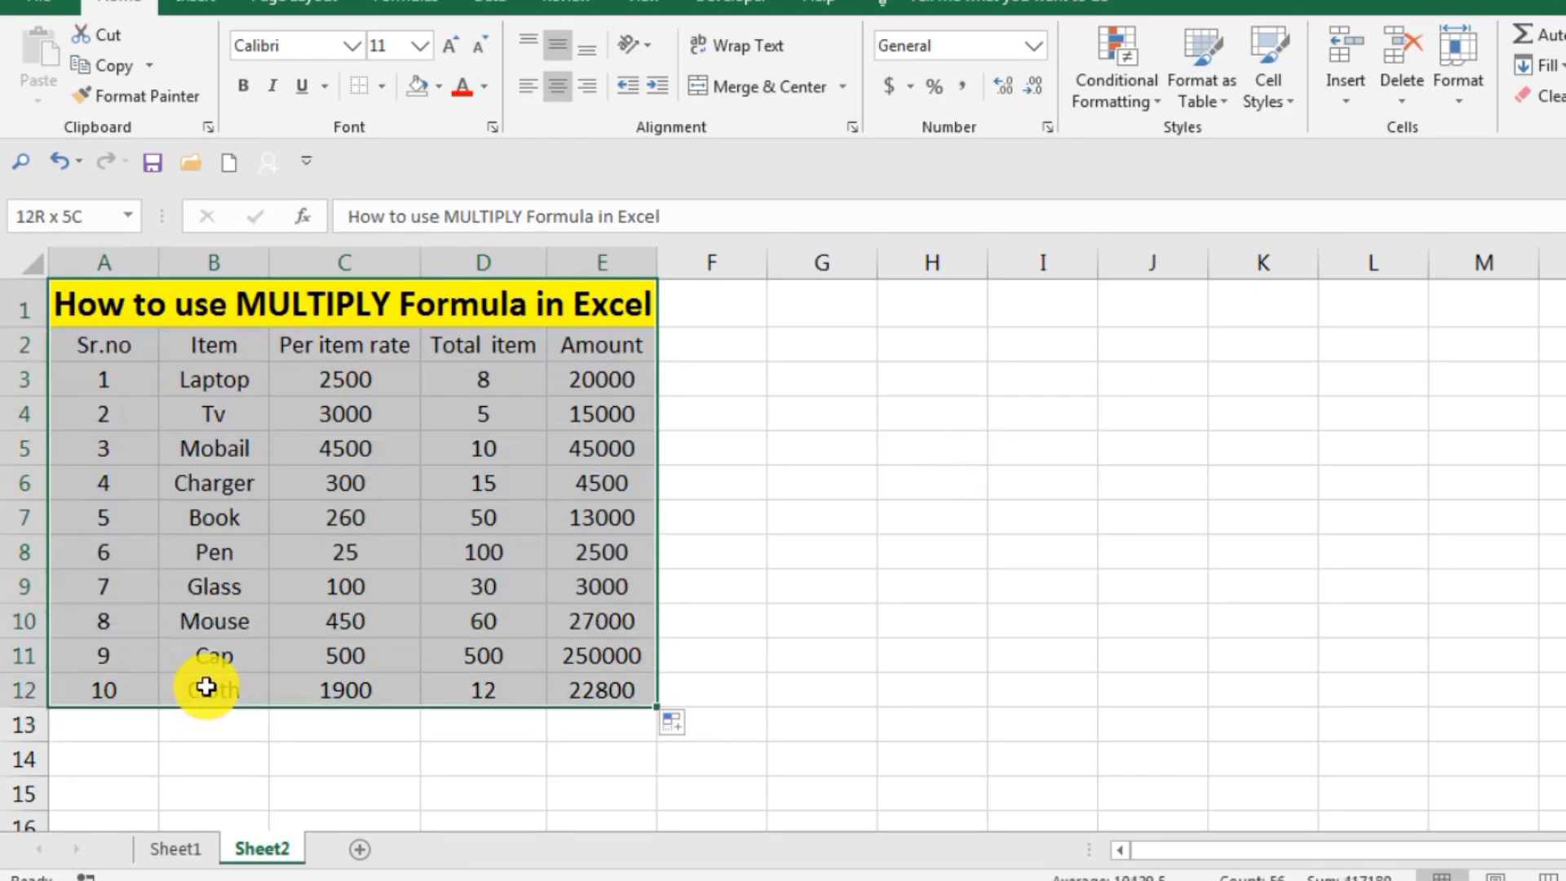
right_click(527, 417)
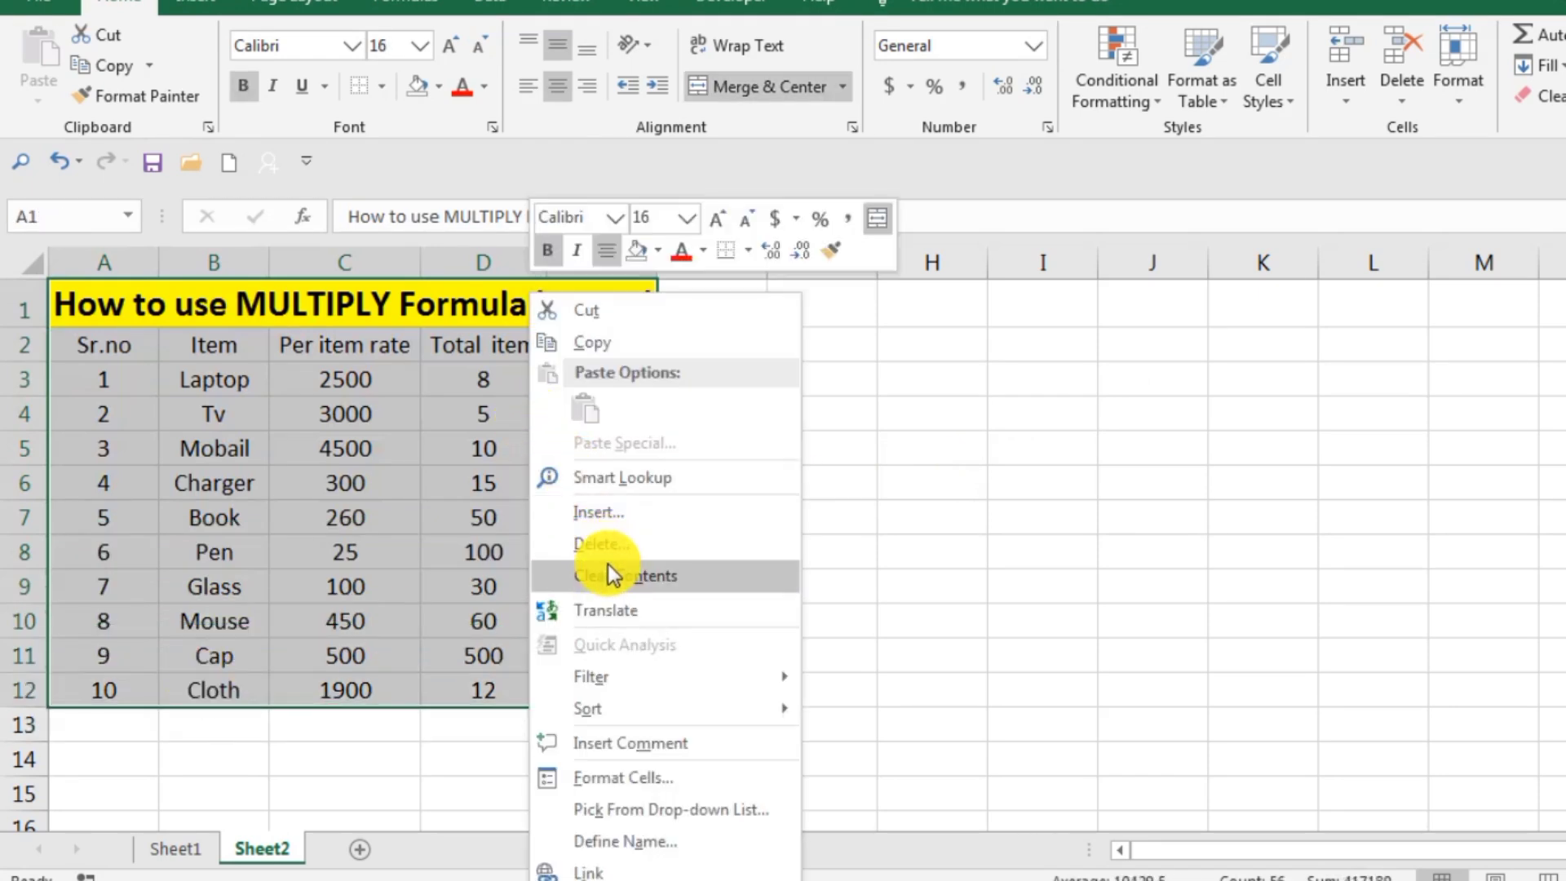
left_click(623, 341)
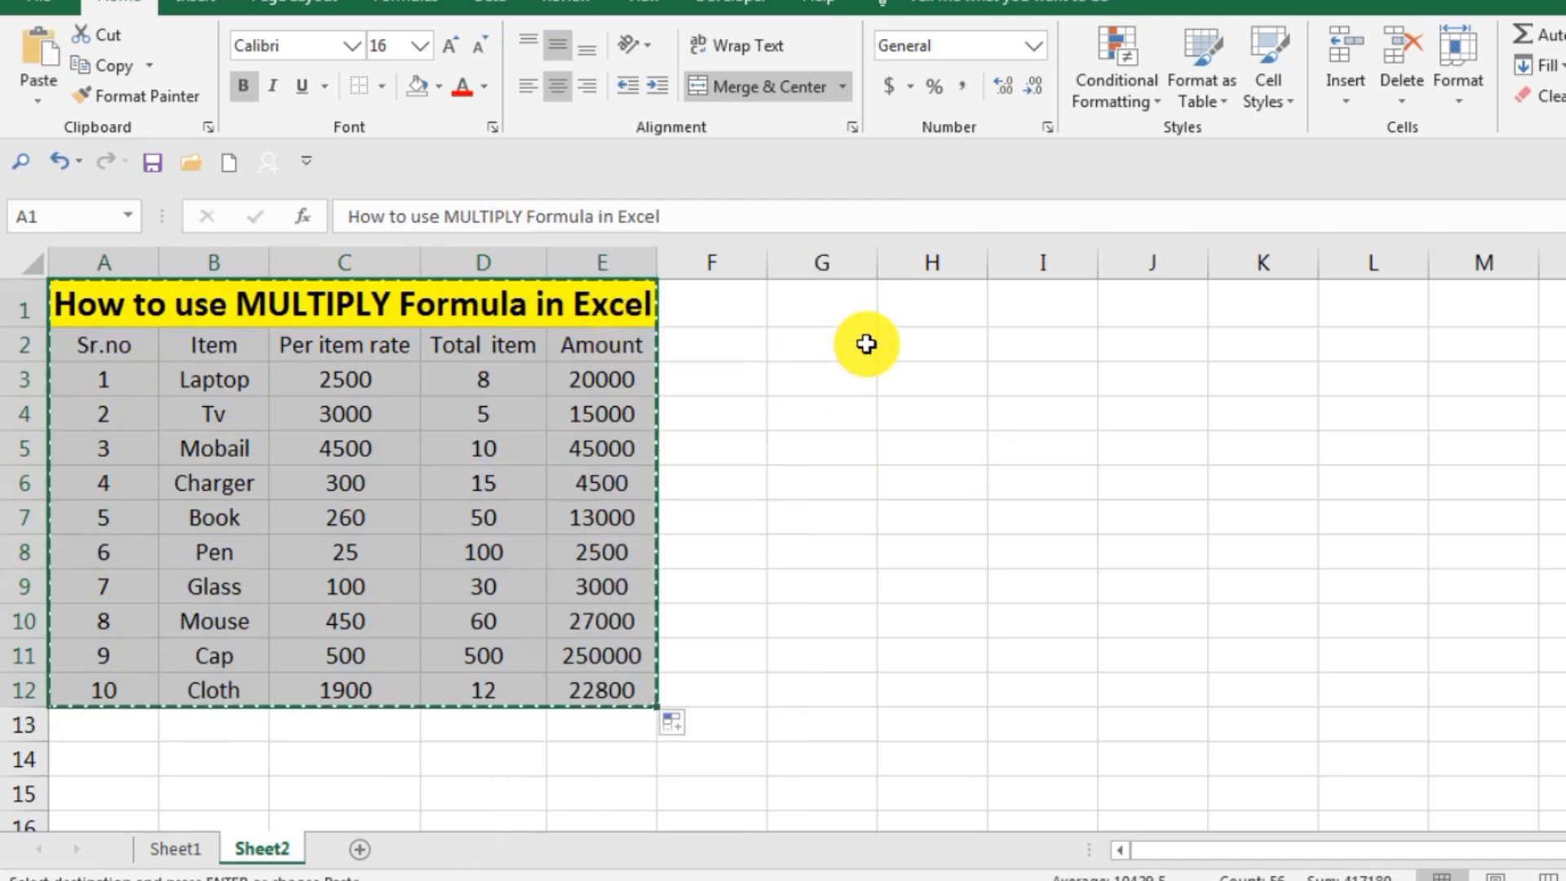
left_click(857, 338)
left_click_drag(857, 339, 1313, 682)
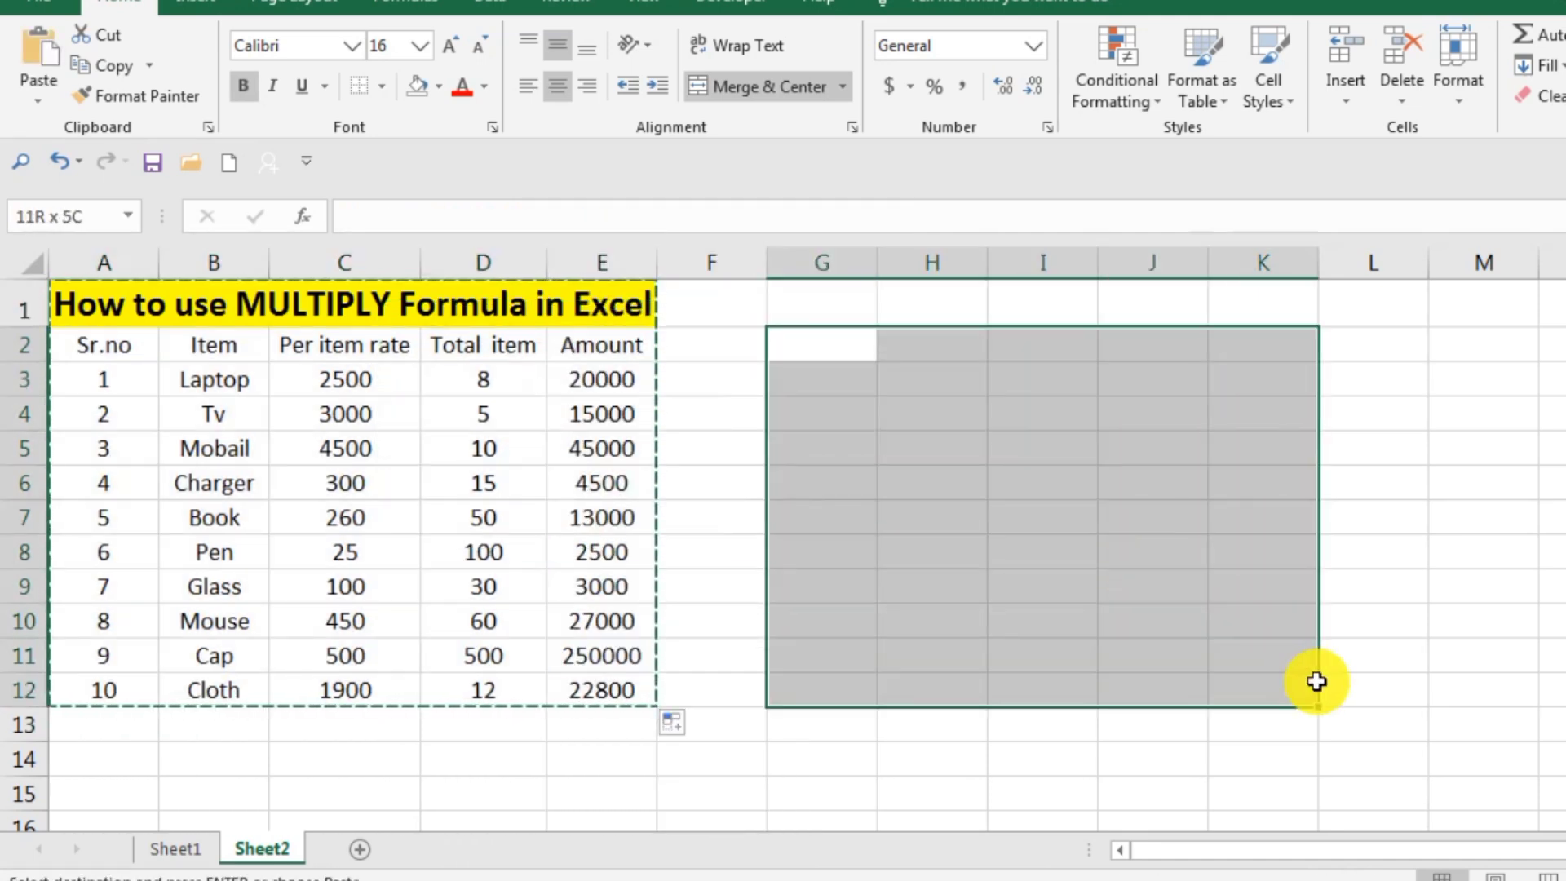
right_click(1059, 514)
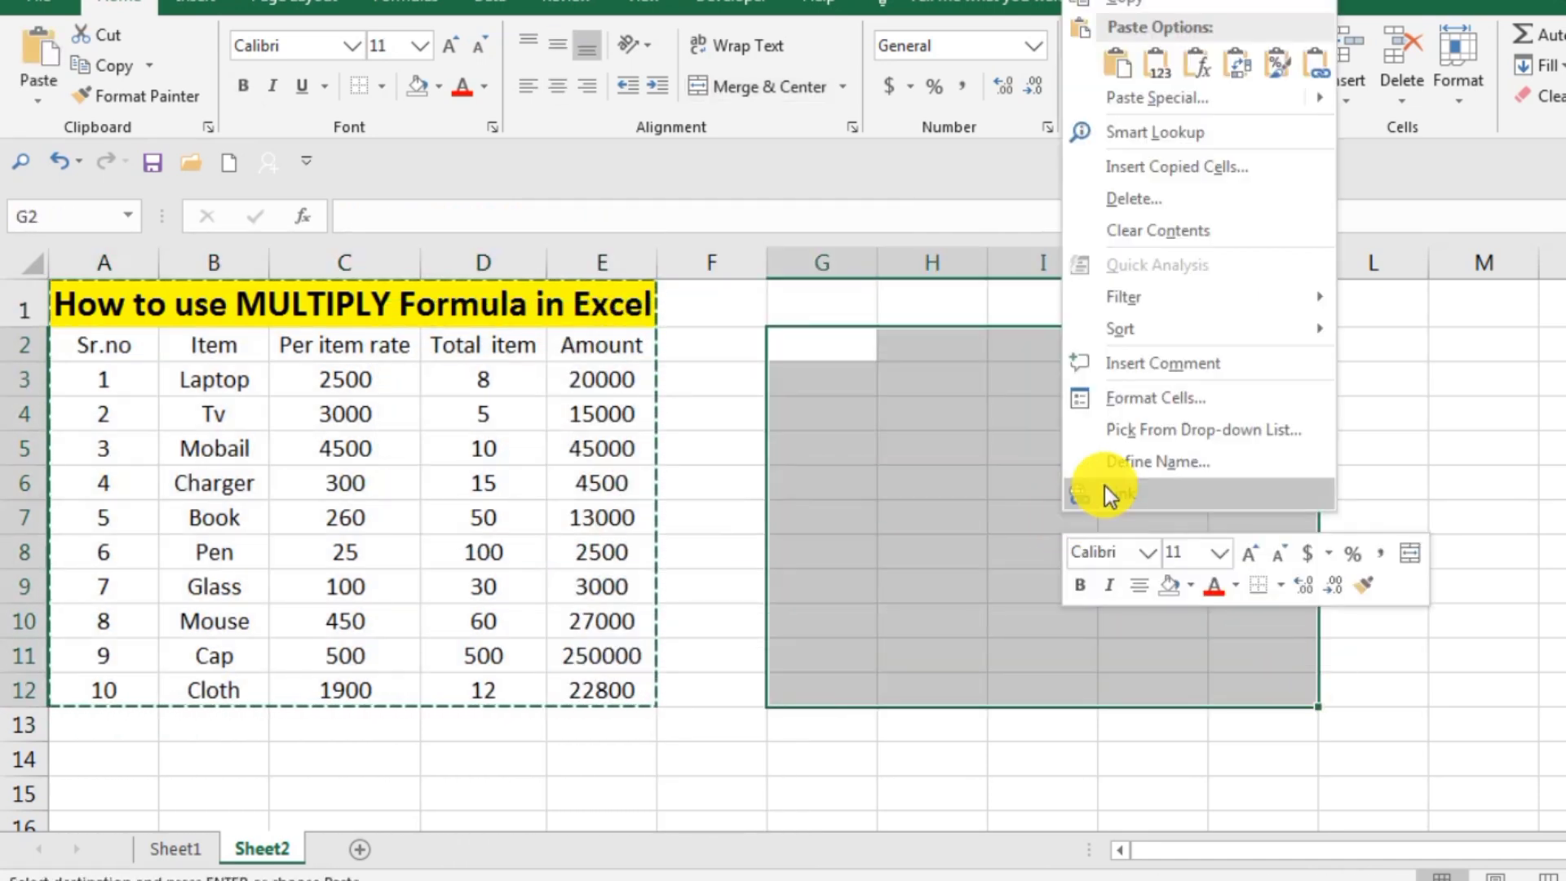
left_click(1116, 65)
left_click(1374, 463)
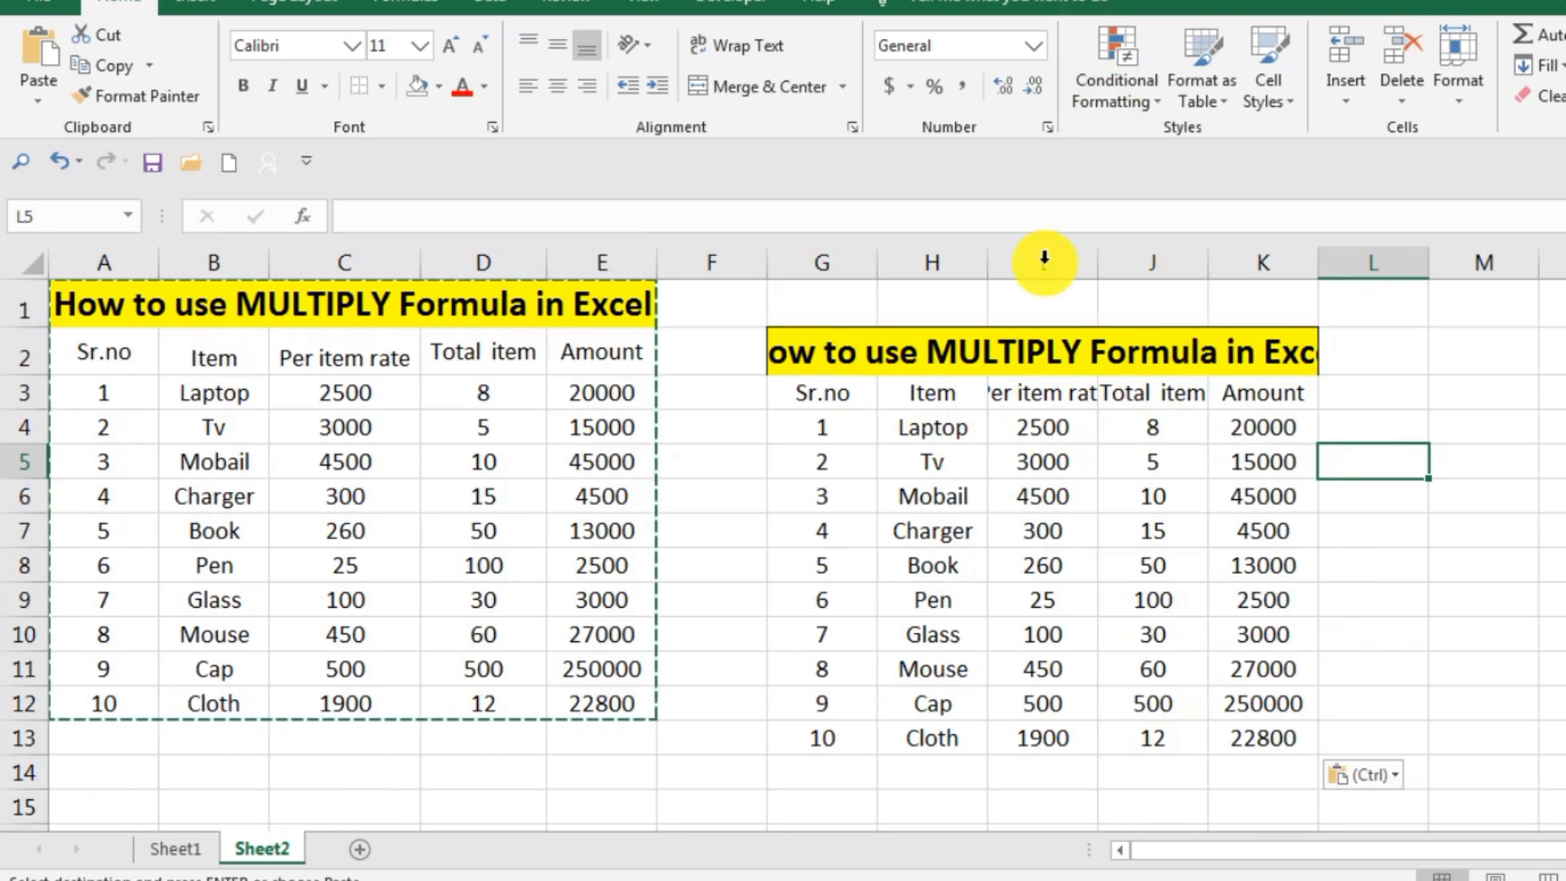
- Auto-fit the widths of columns G to K to the copied table's contents
left_click_drag(860, 245, 1262, 245)
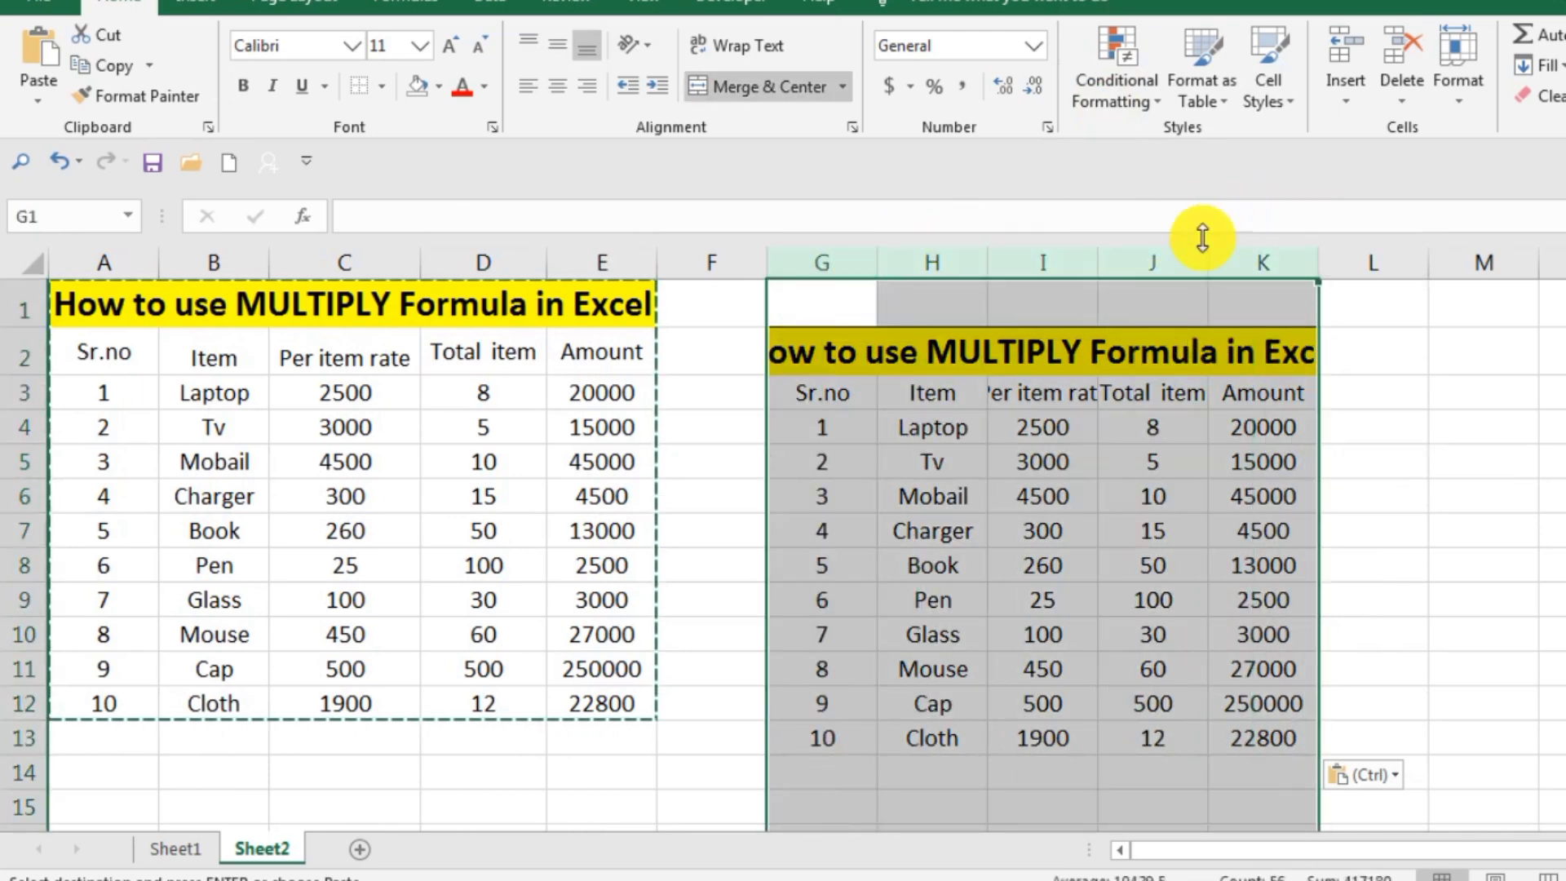
double_click(1098, 260)
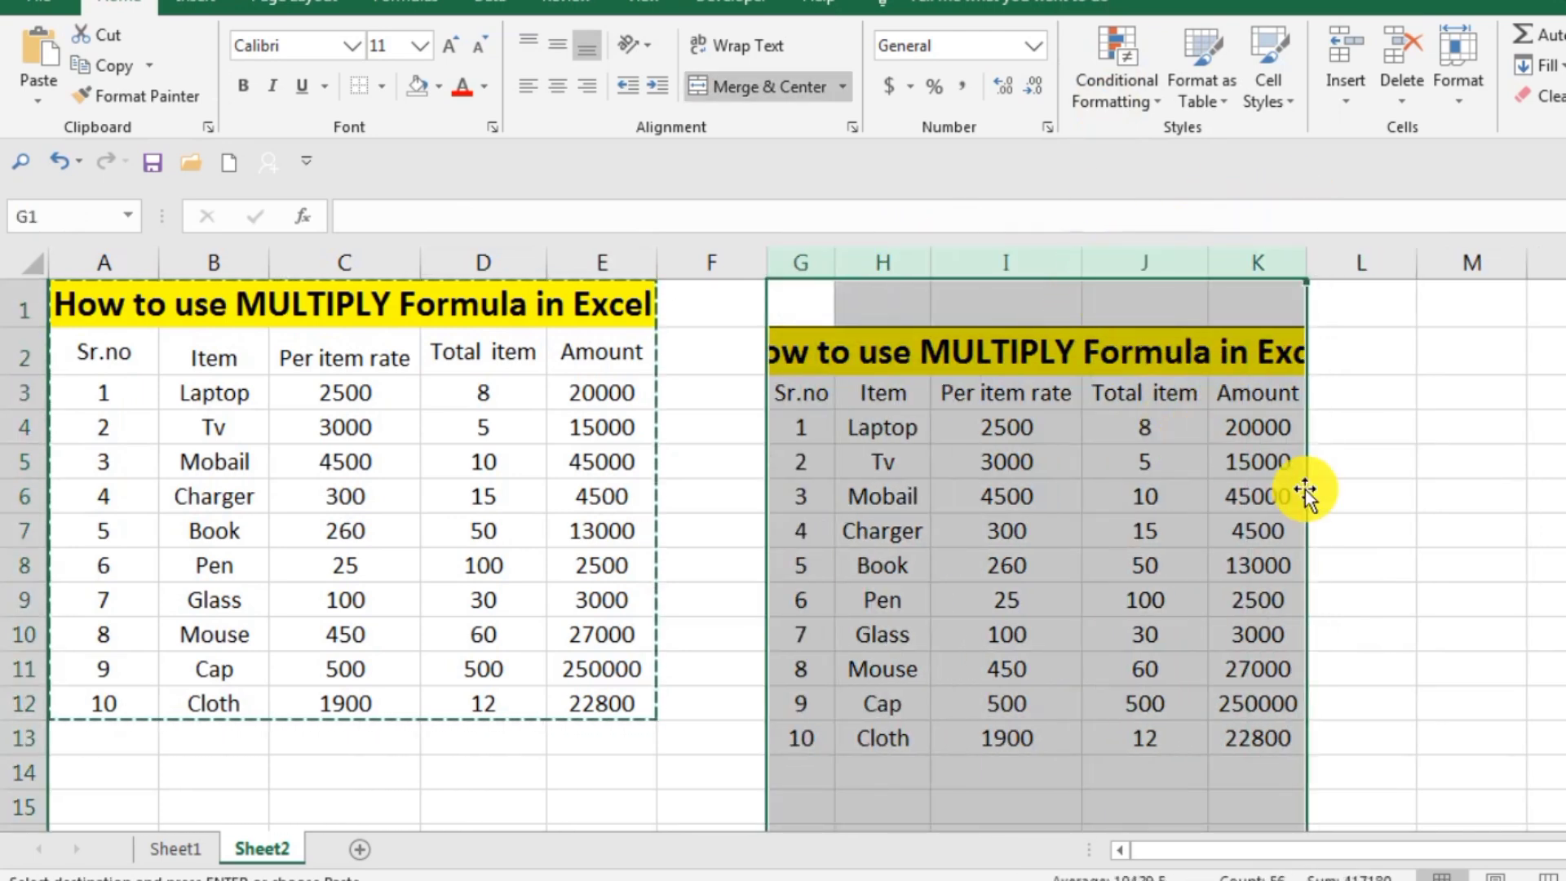
left_click(1378, 482)
- Try unmerging and re-merging the copied table's title across G2:K2 with Merge & Center
left_click(986, 349)
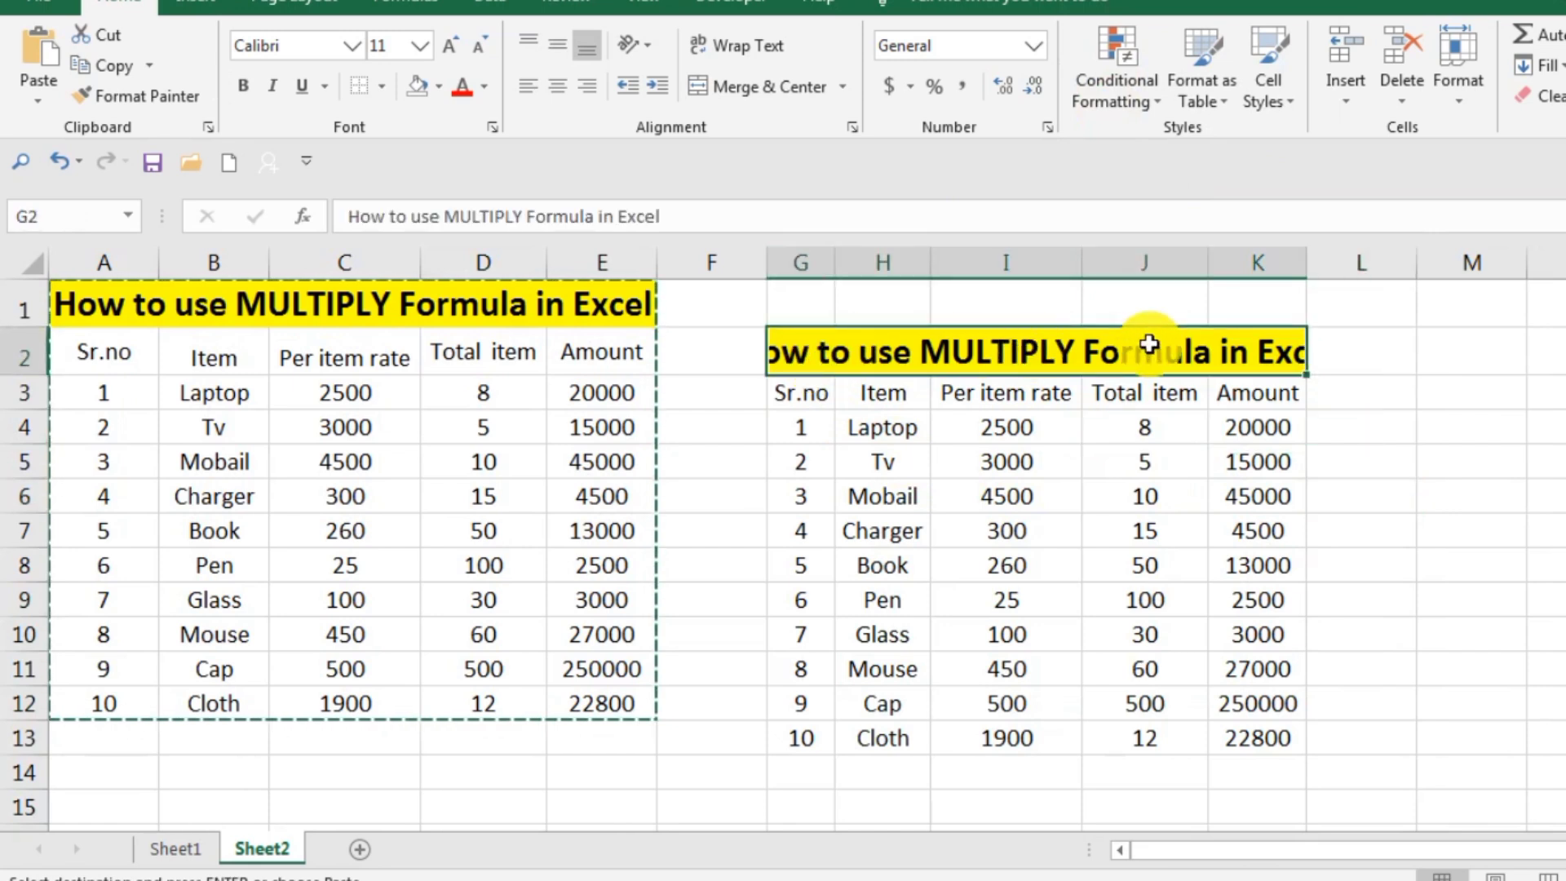
left_click(798, 88)
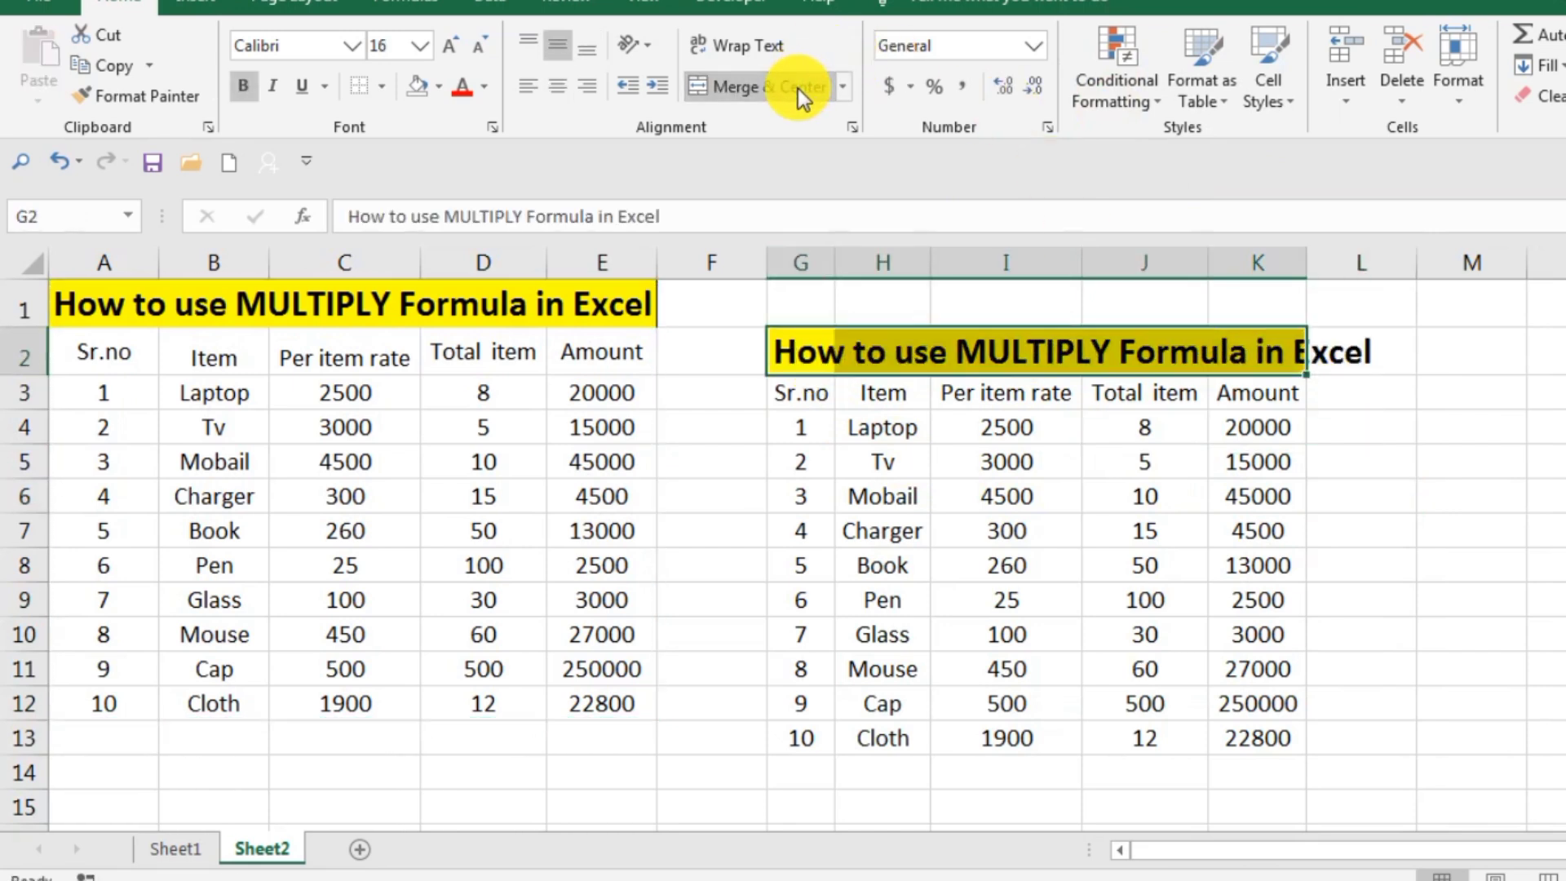
left_click(798, 88)
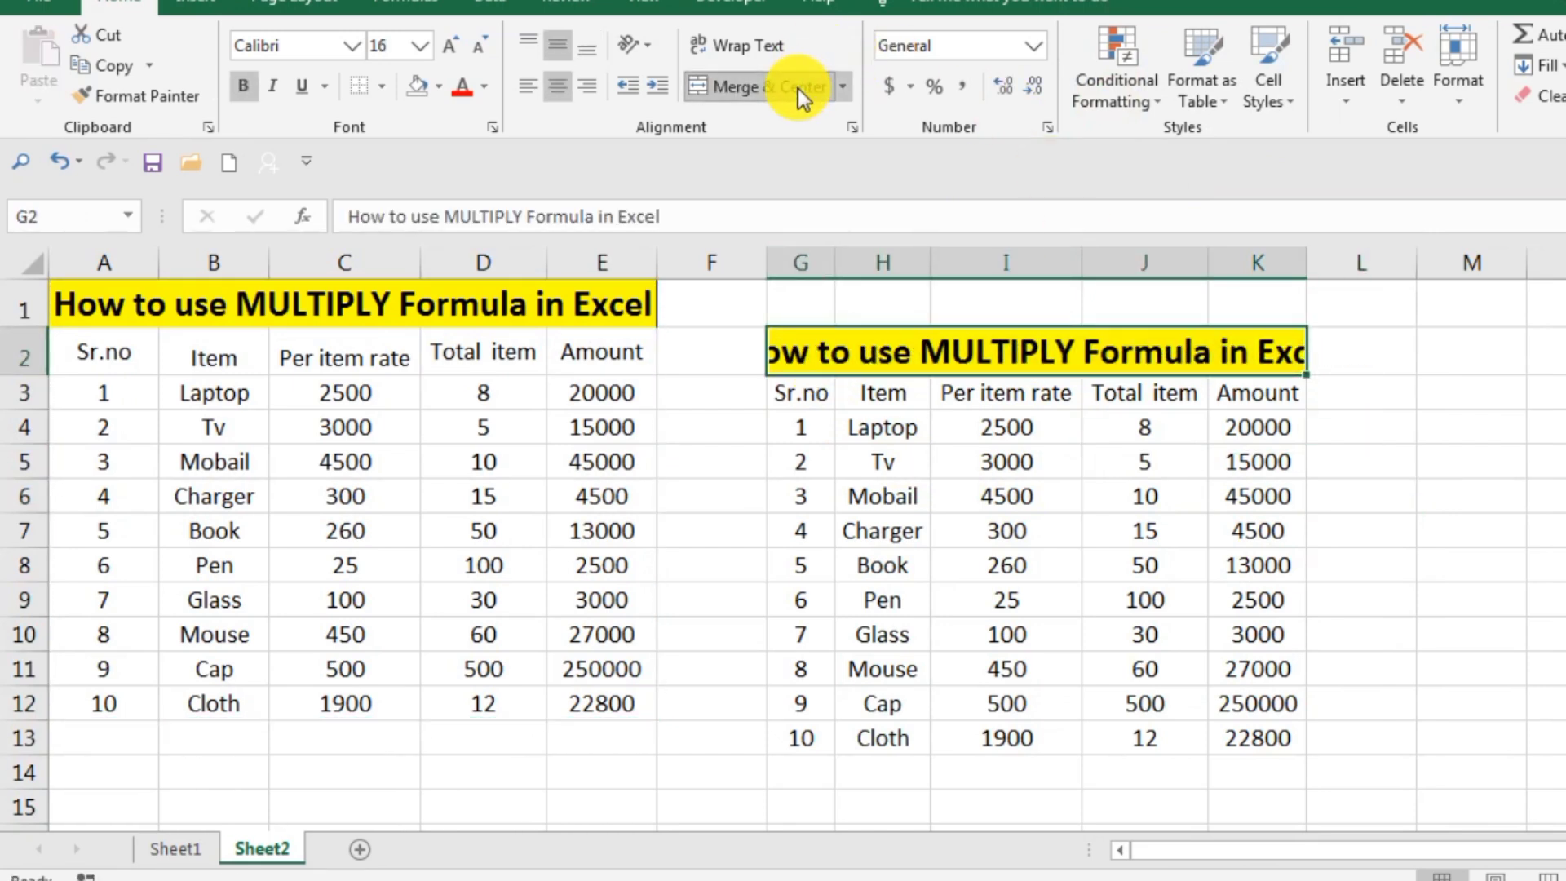
left_click(797, 89)
left_click(798, 88)
left_click(1439, 562)
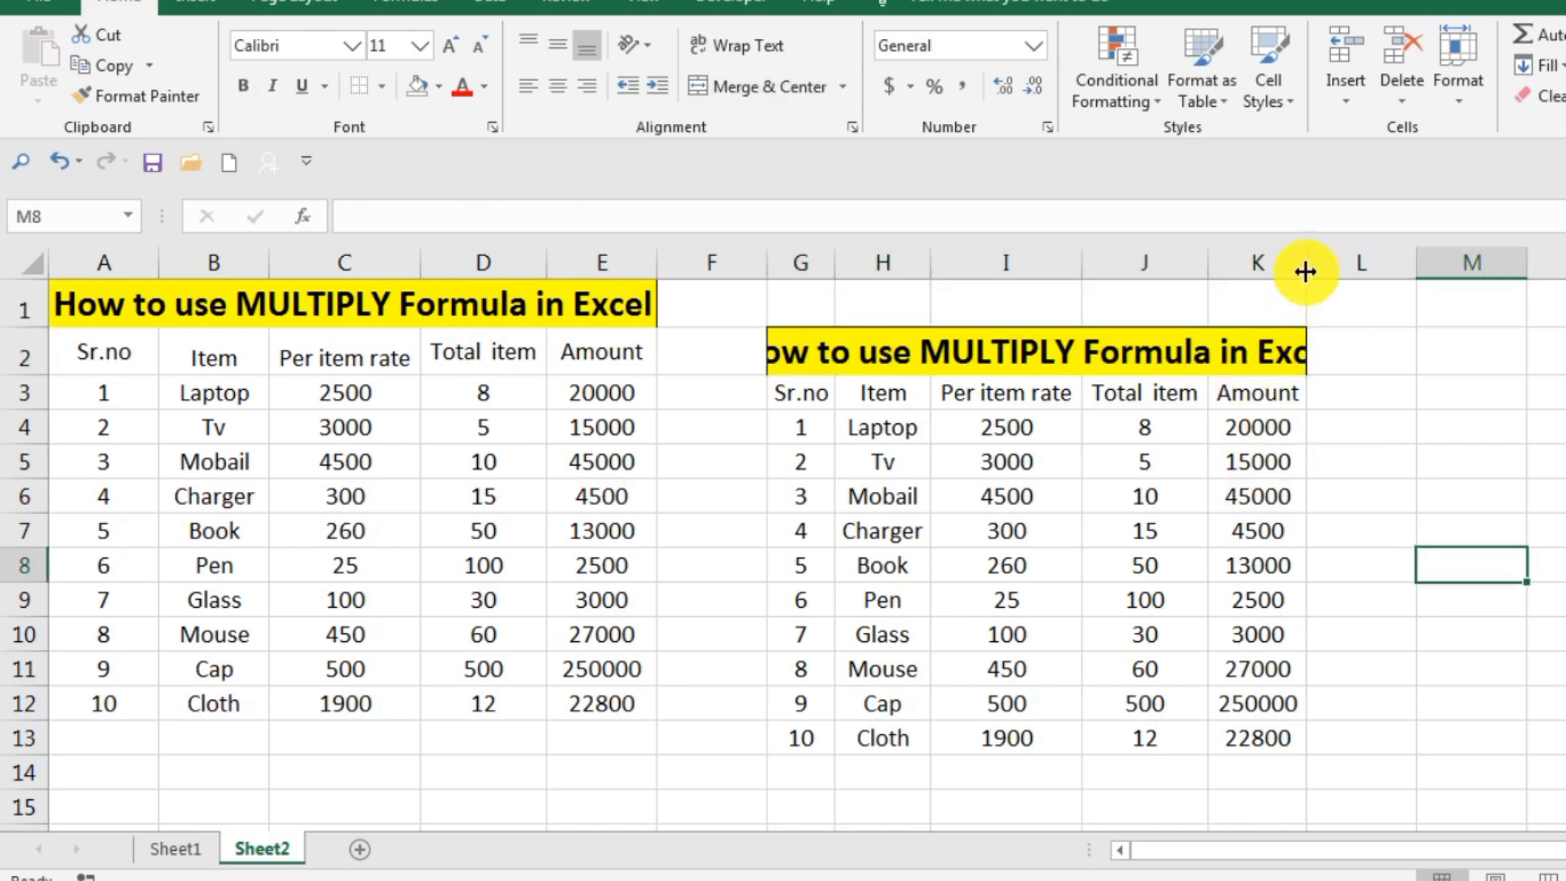
- Widen column K until the copied table's title fits, and clear the copied headers and data in H3:K13
left_click_drag(1307, 262, 1383, 273)
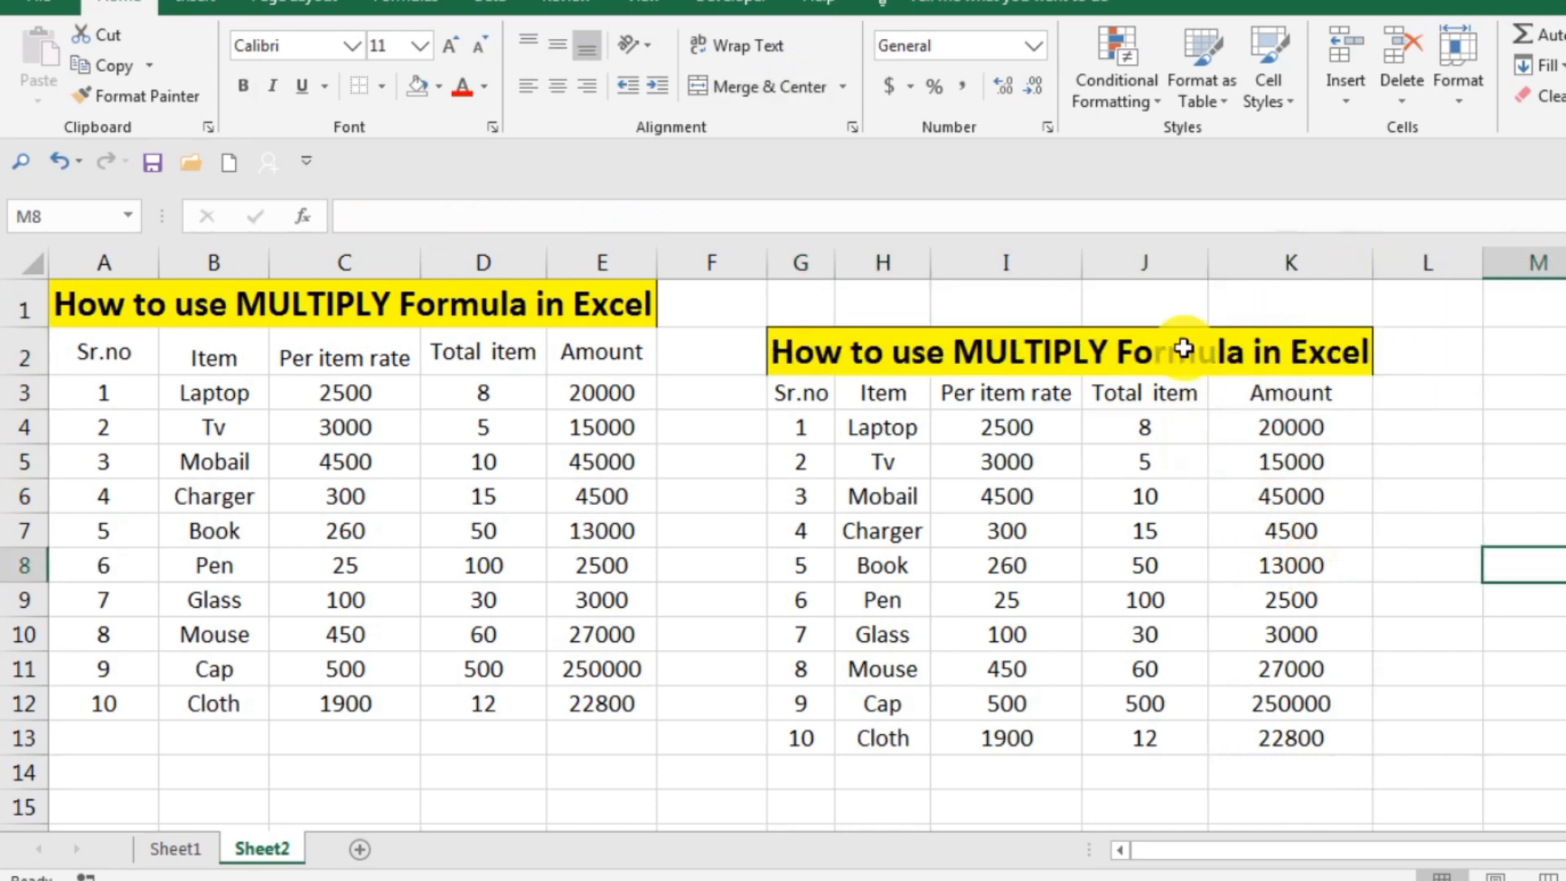
left_click(1472, 424)
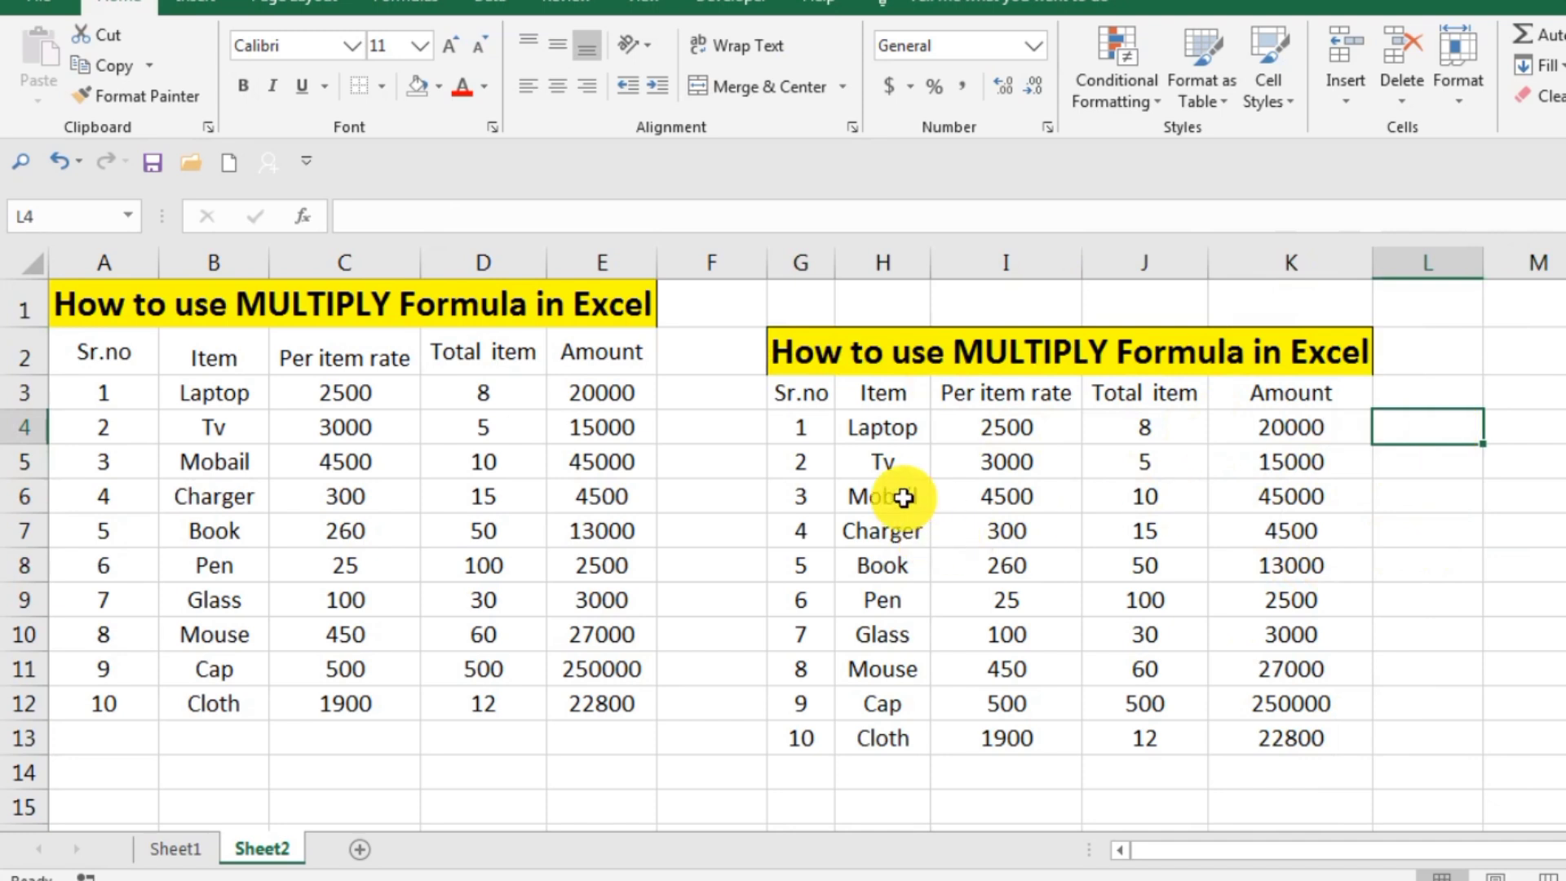
left_click_drag(887, 396, 1258, 737)
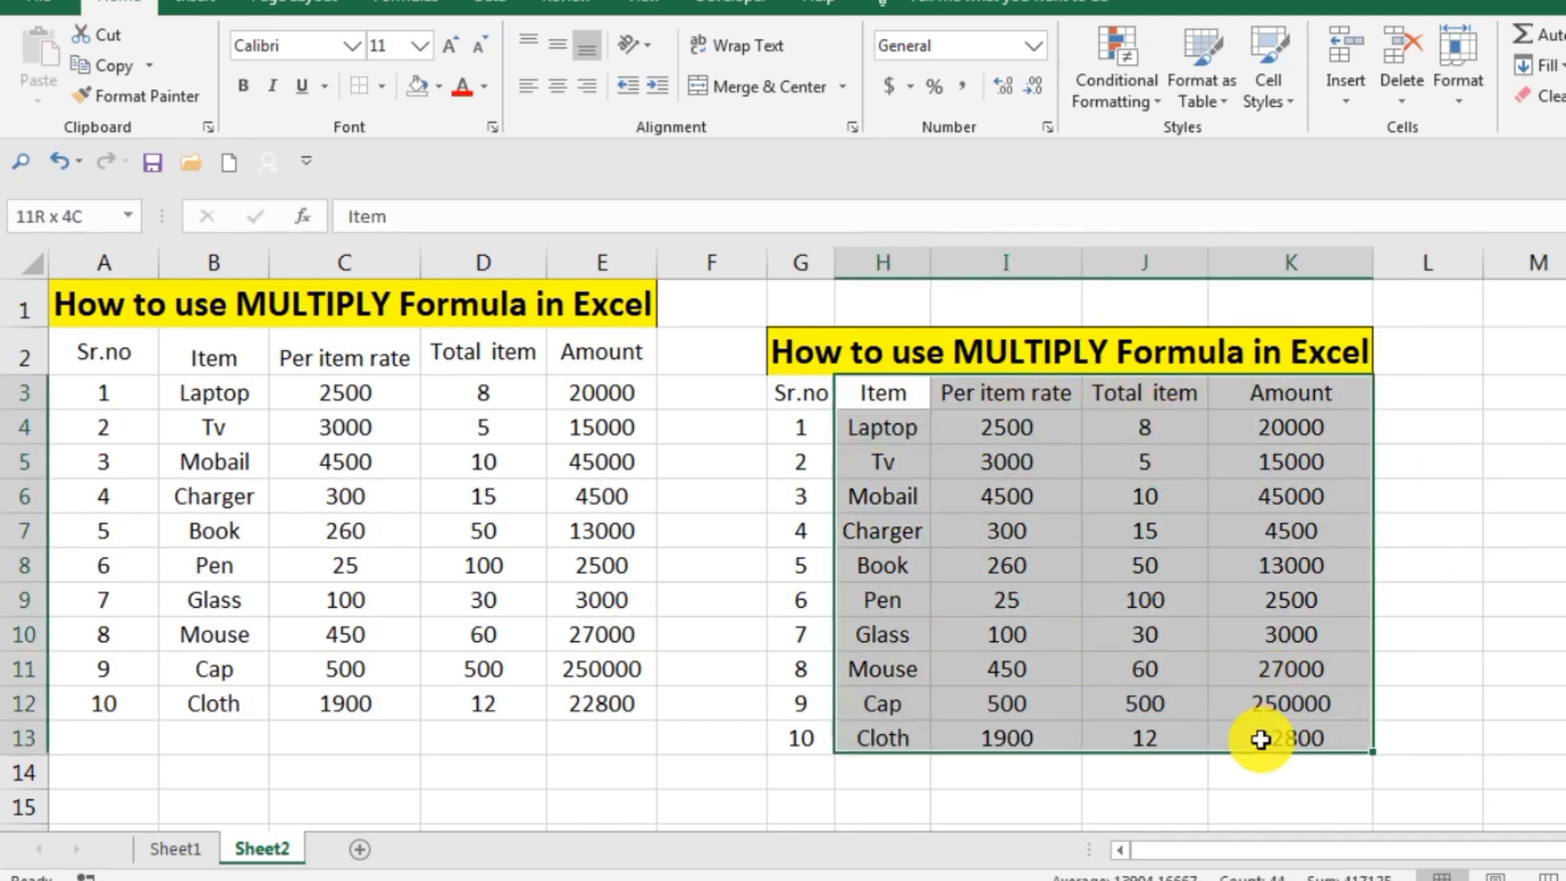
key("Delete")
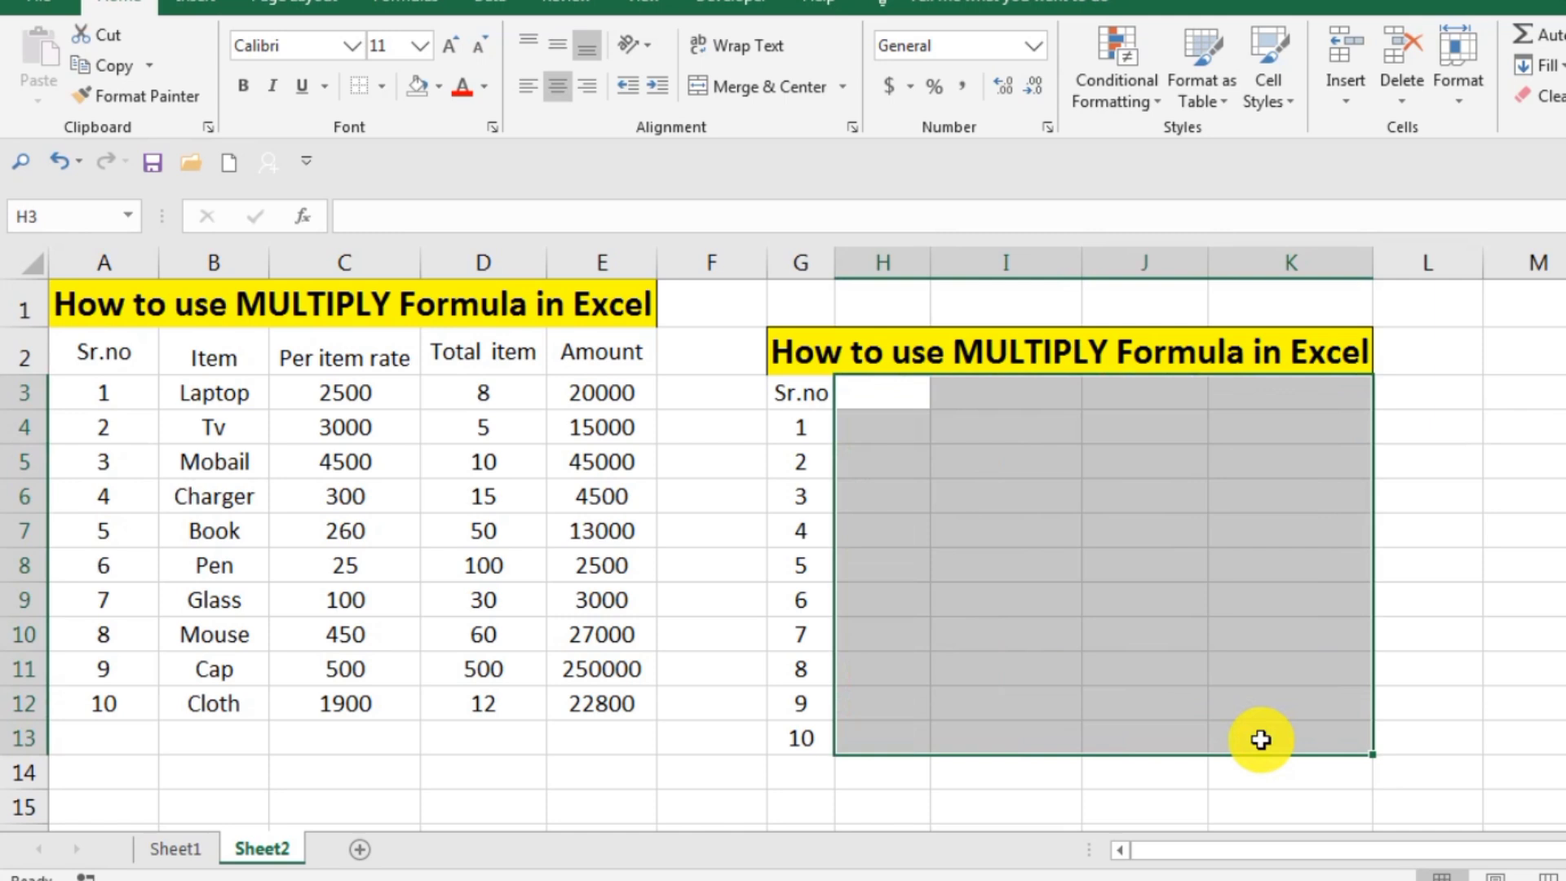
- Enter the header Name in H3 beside the Sr.no header of the second table
left_click(919, 400)
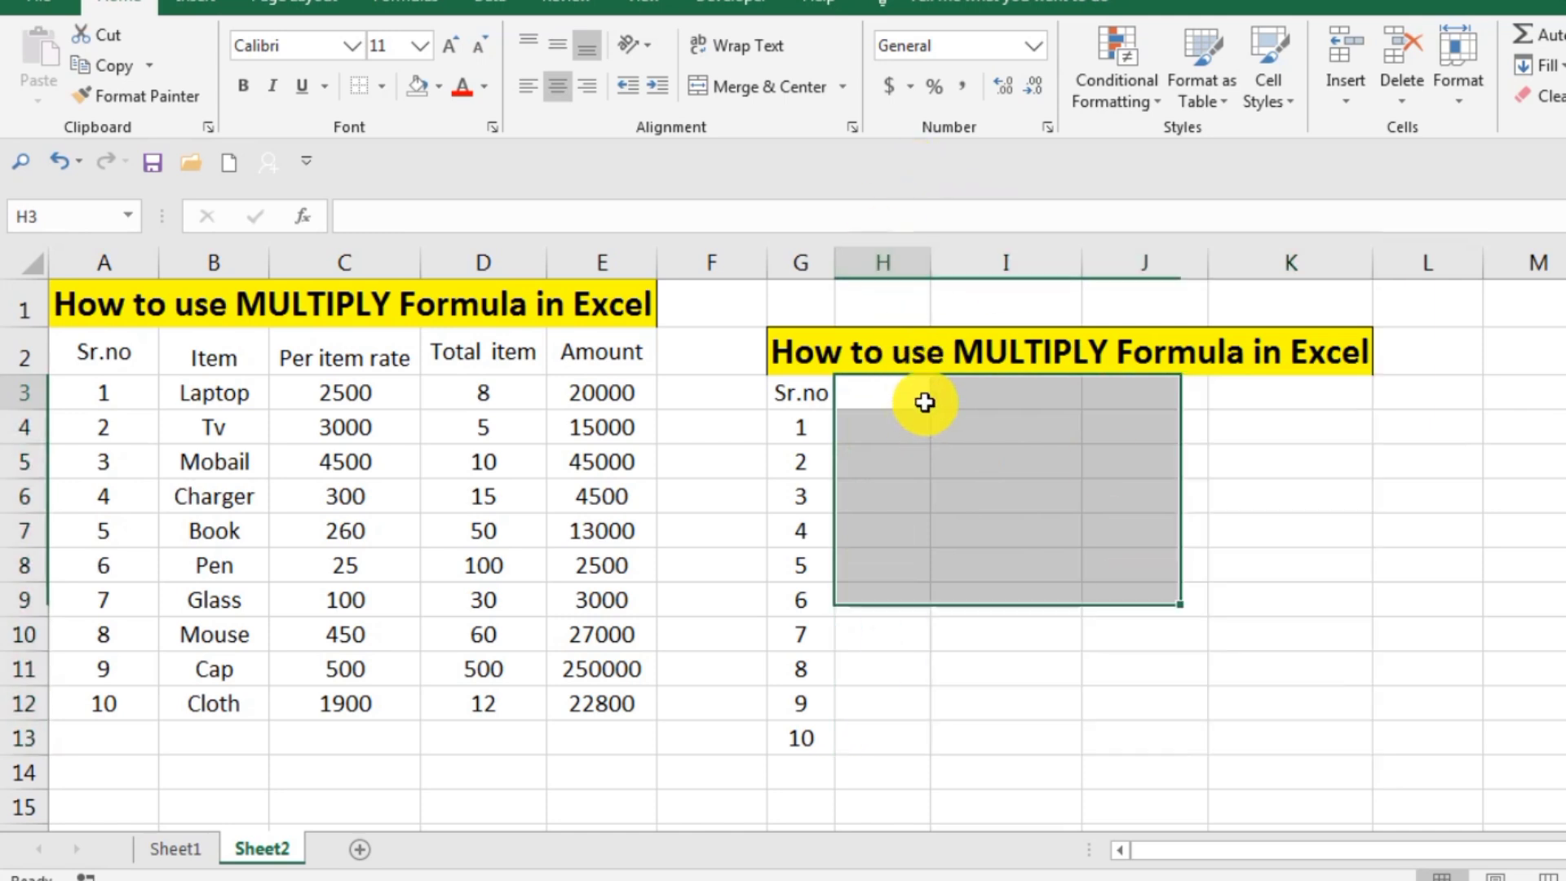
double_click(926, 402)
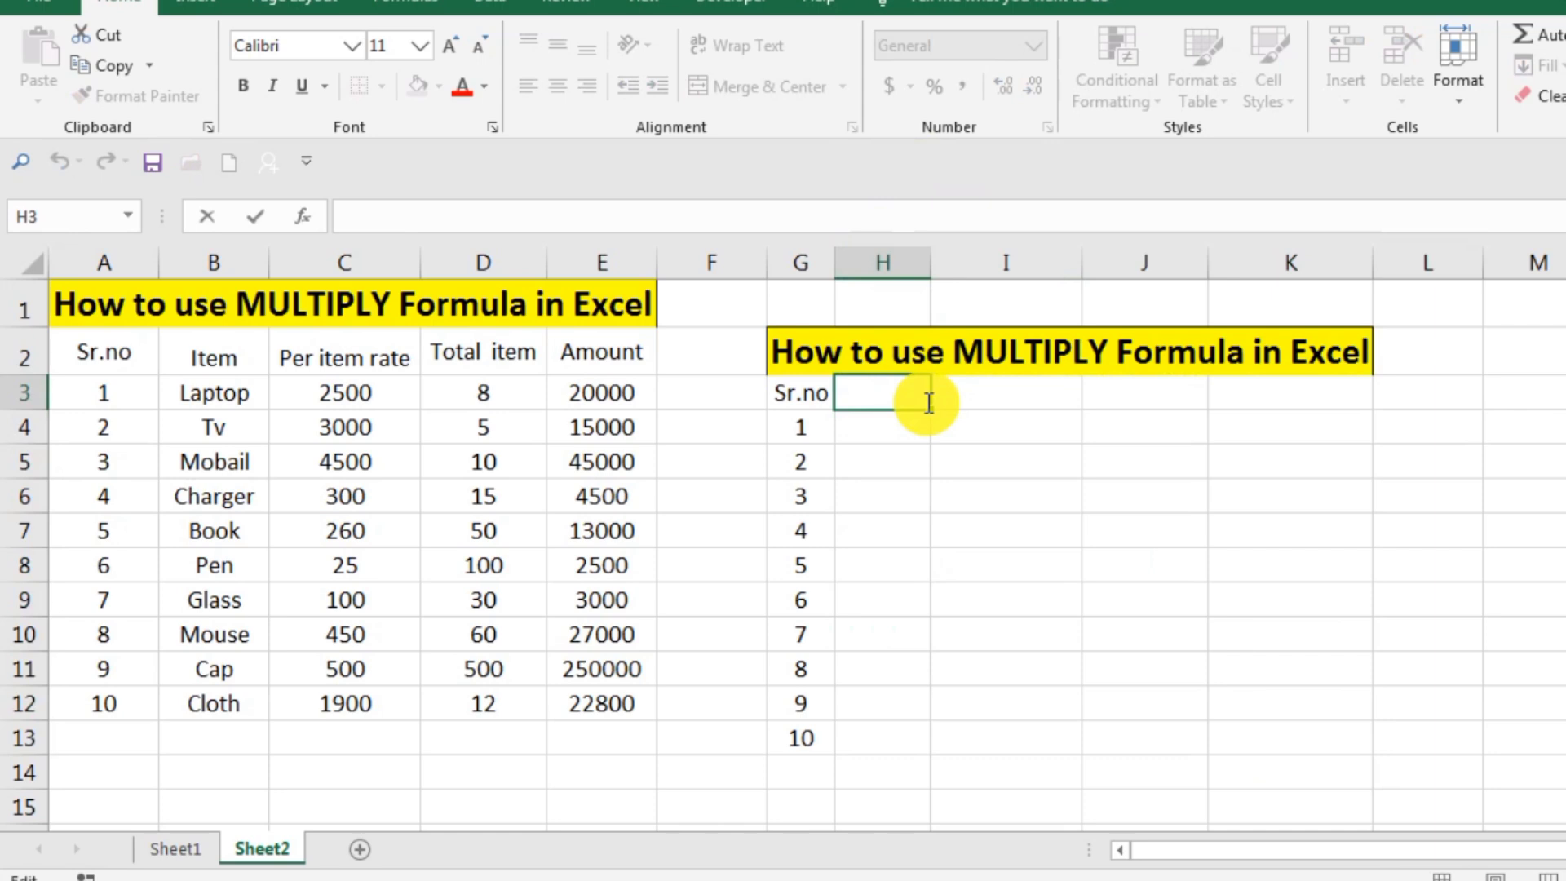
type("Name")
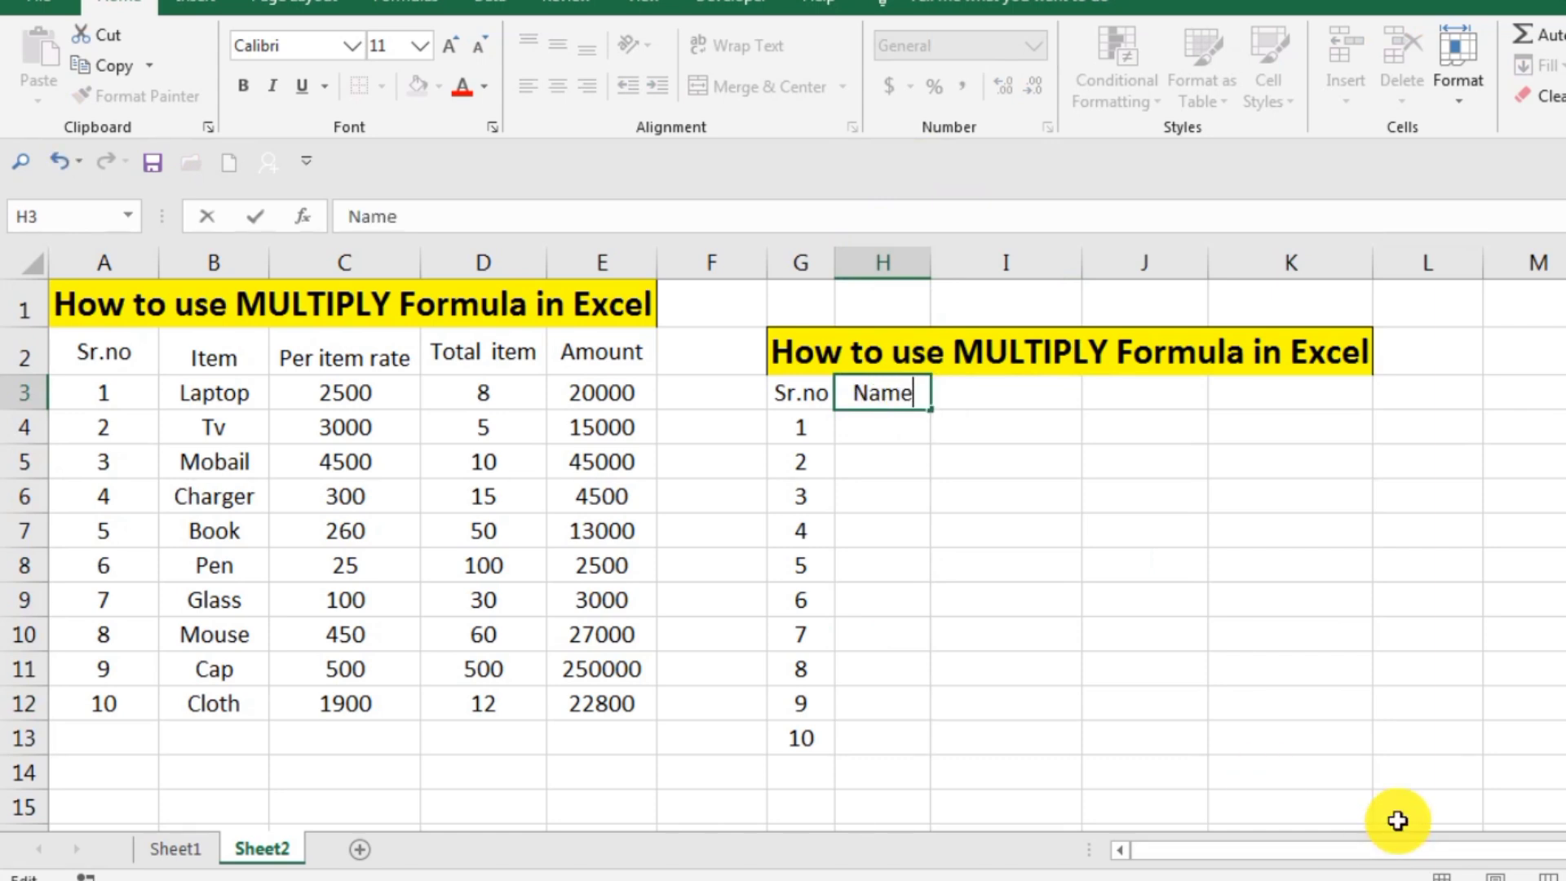
key("Return")
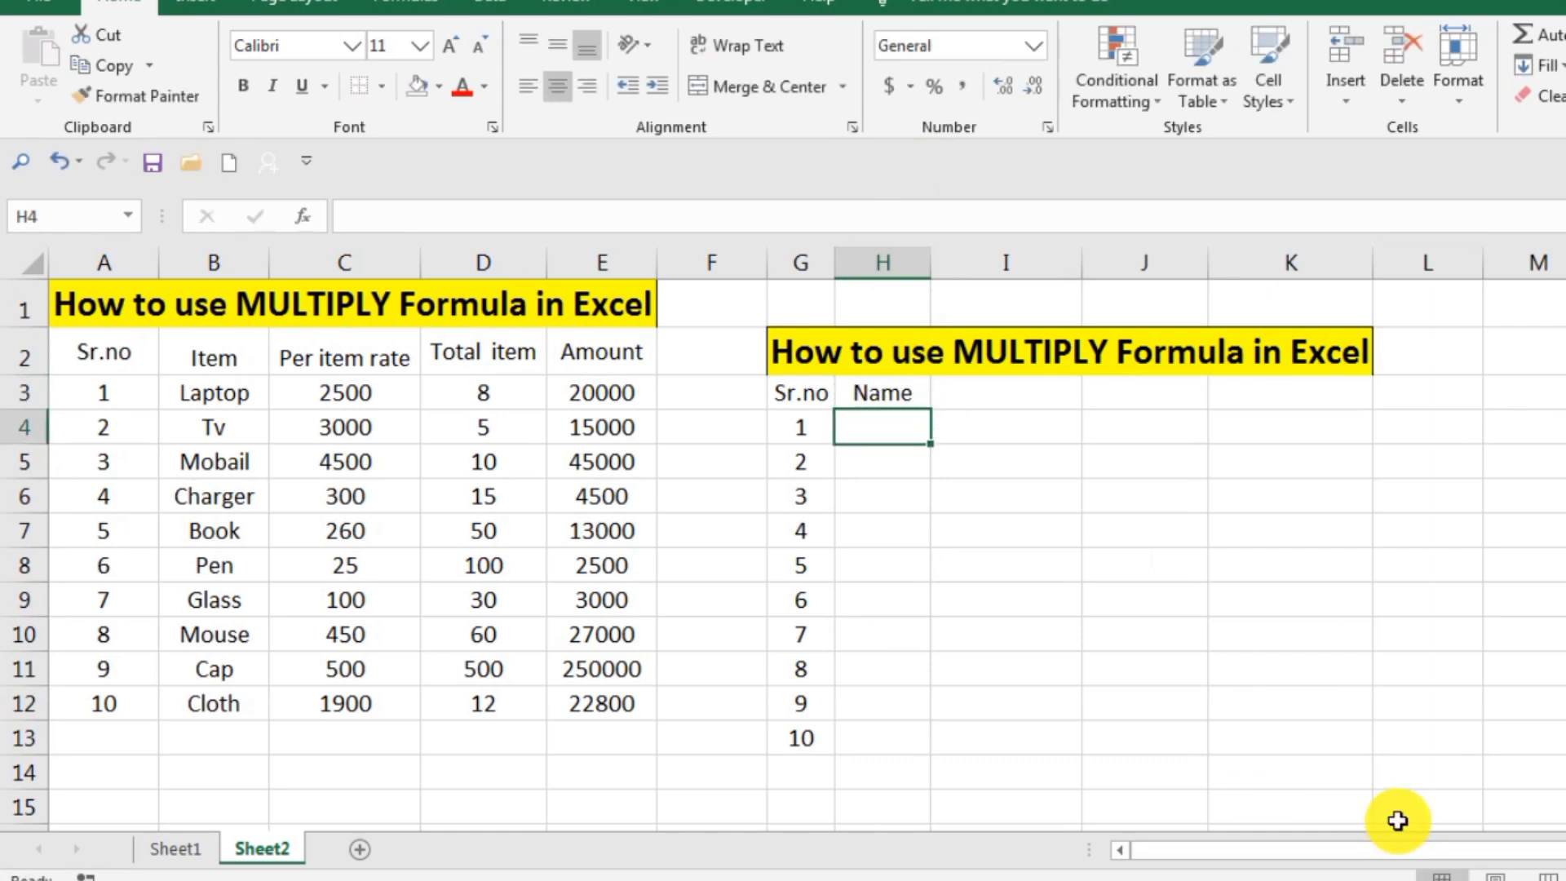
- Enter the header "Per day salary" in I3 and widen column I slightly around it
key("Right")
key("Up")
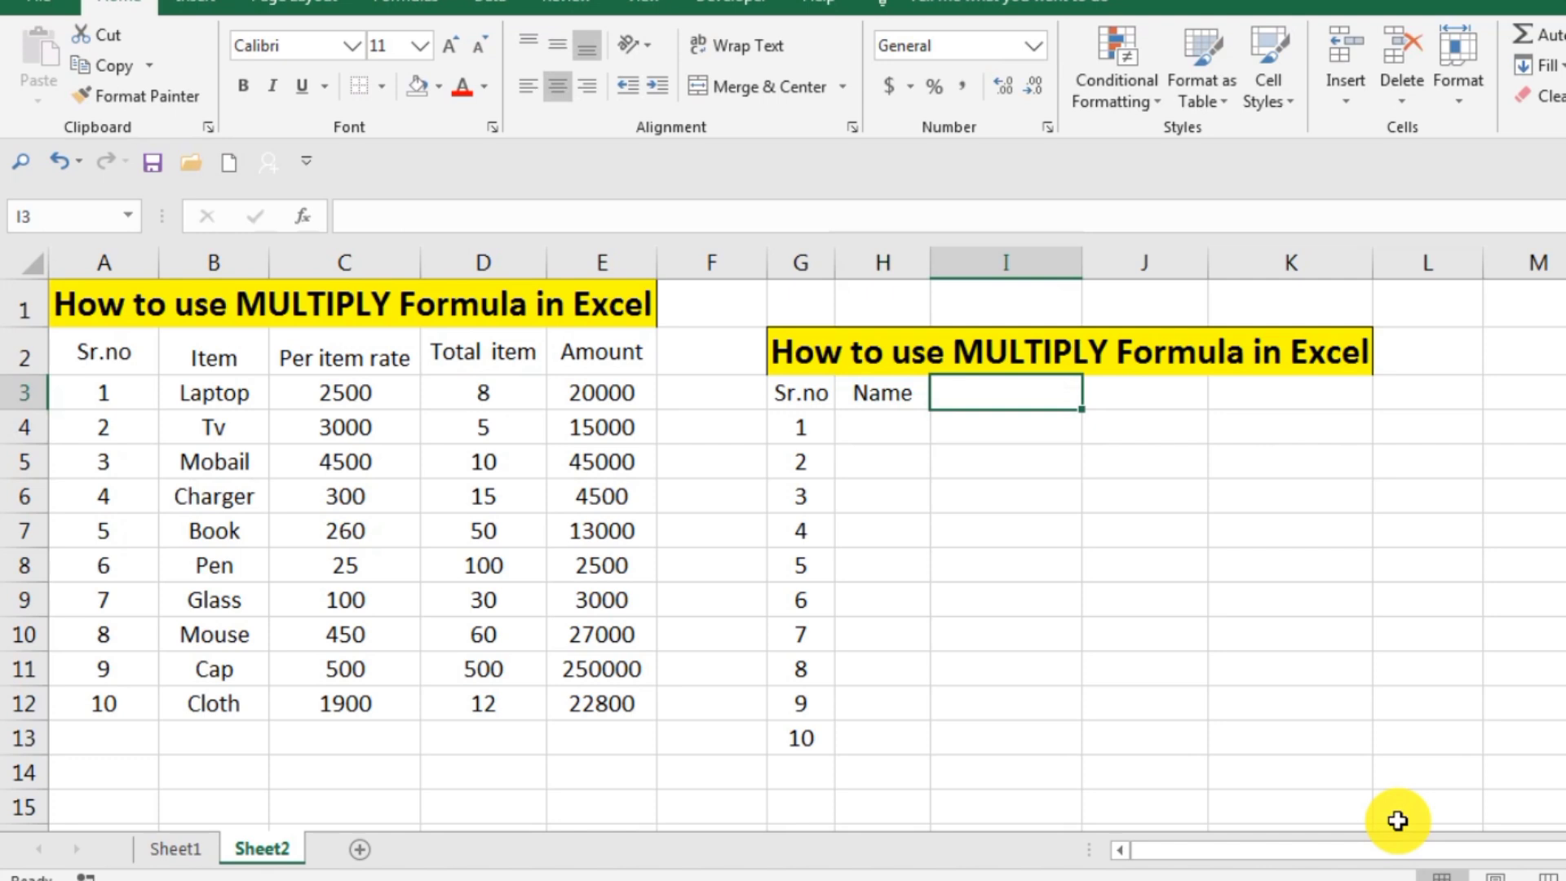
type("p")
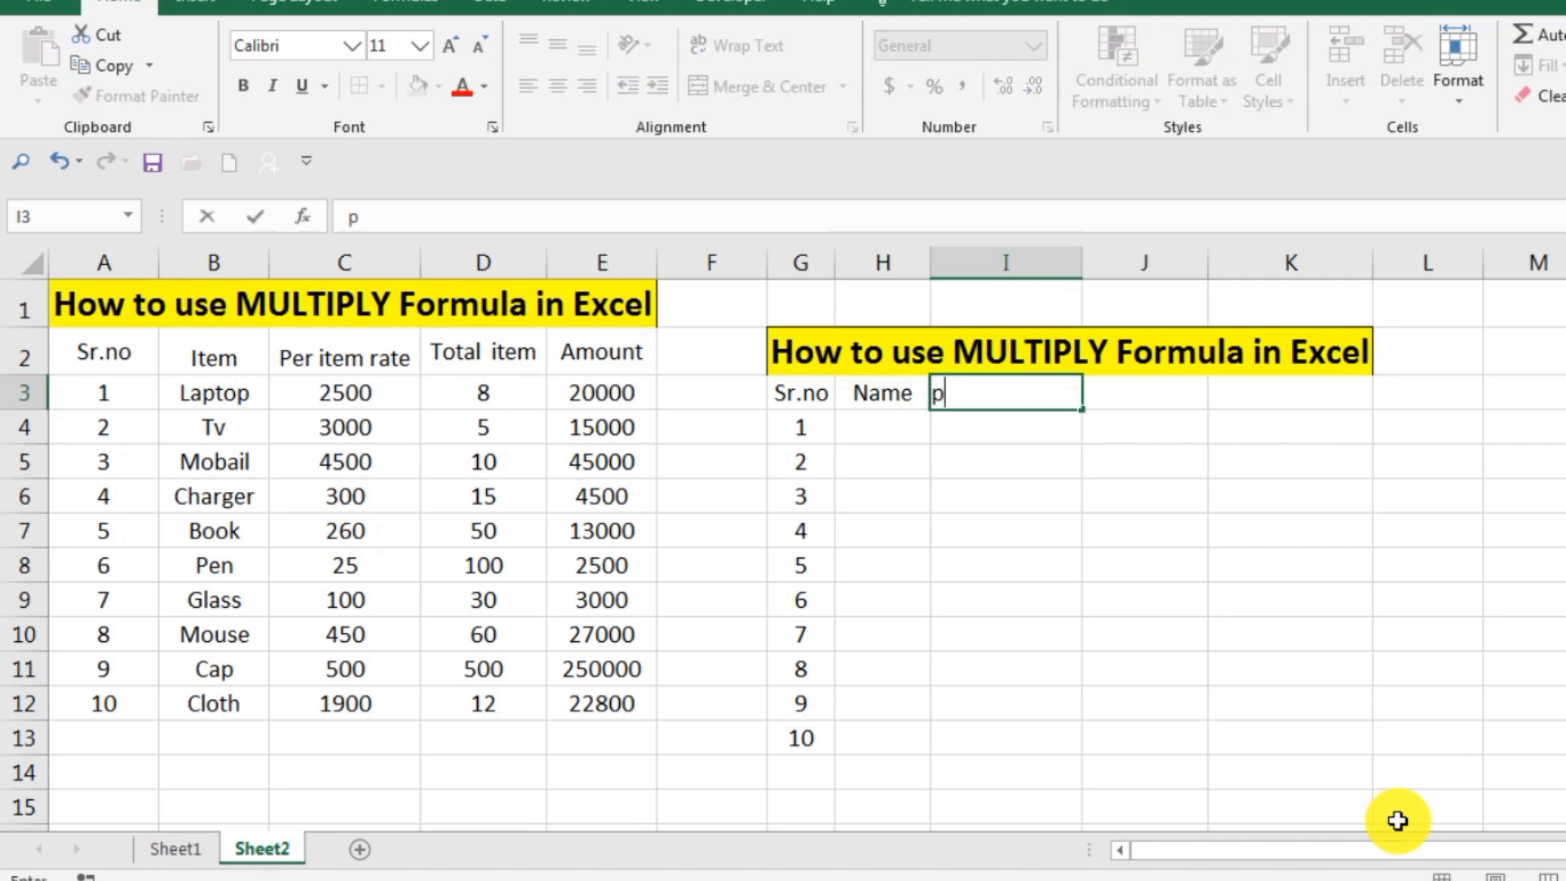
type("er day")
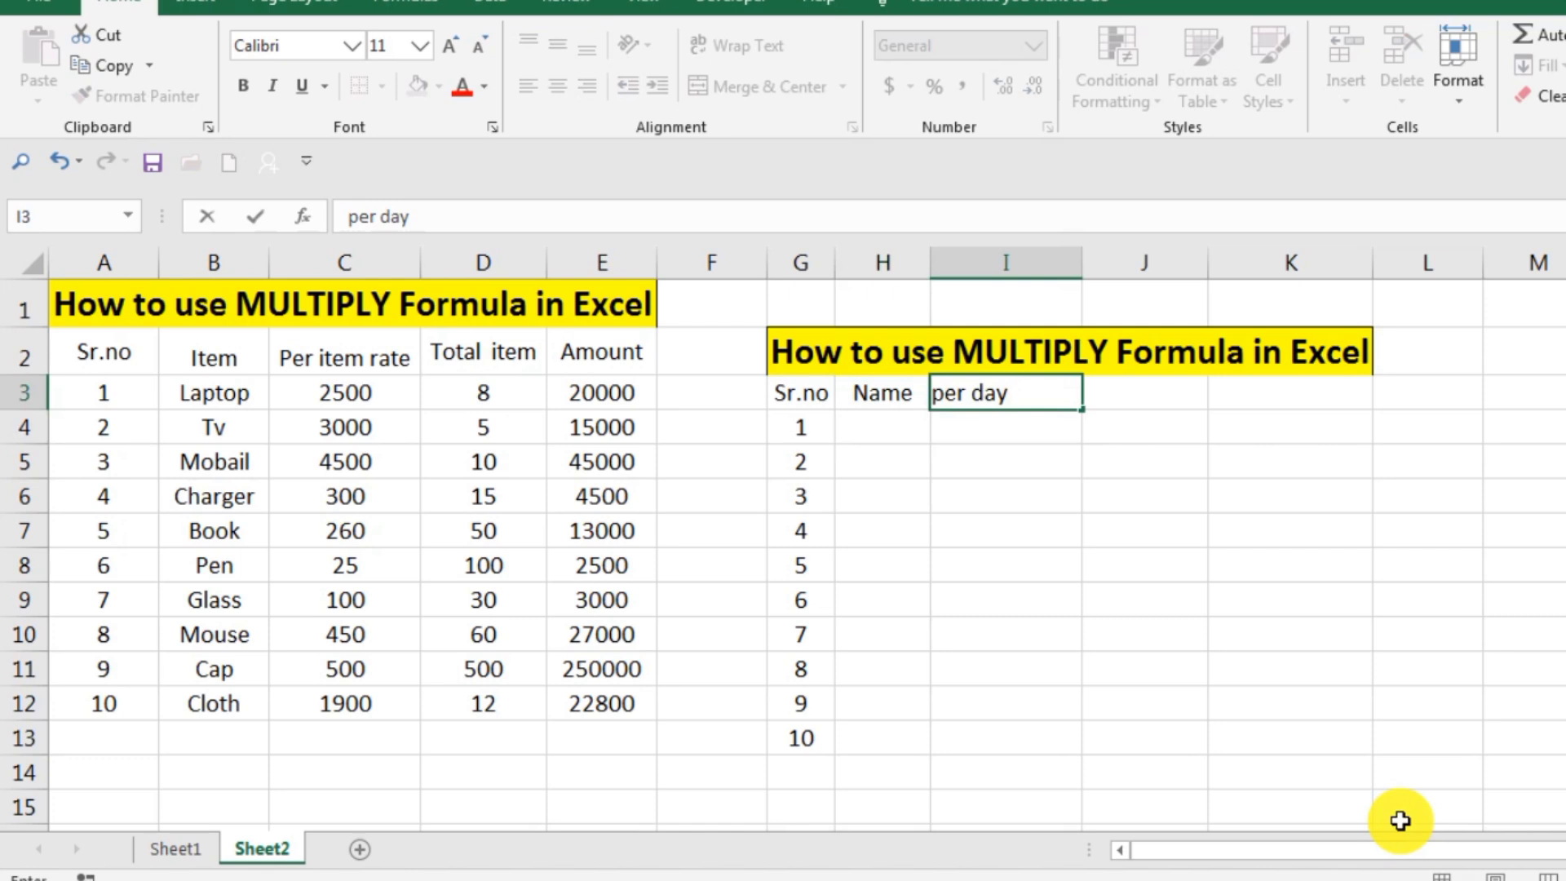
key("BackSpace")
key("BackSpace")
key("BackSpace")
key("BackSpace")
key("BackSpace")
key("BackSpace")
key("BackSpace")
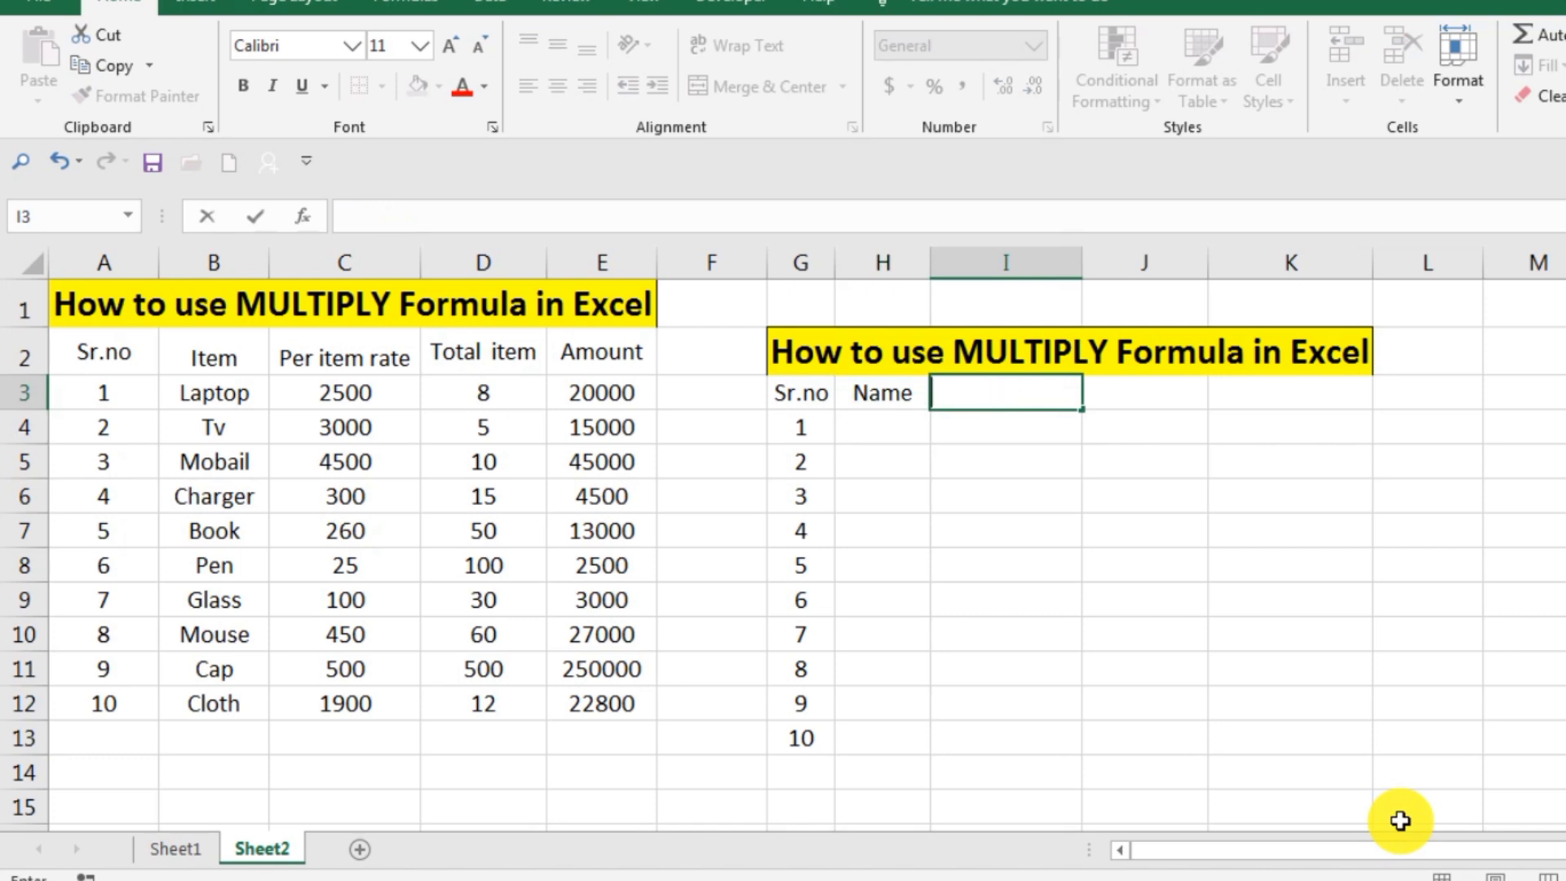
type("Per day")
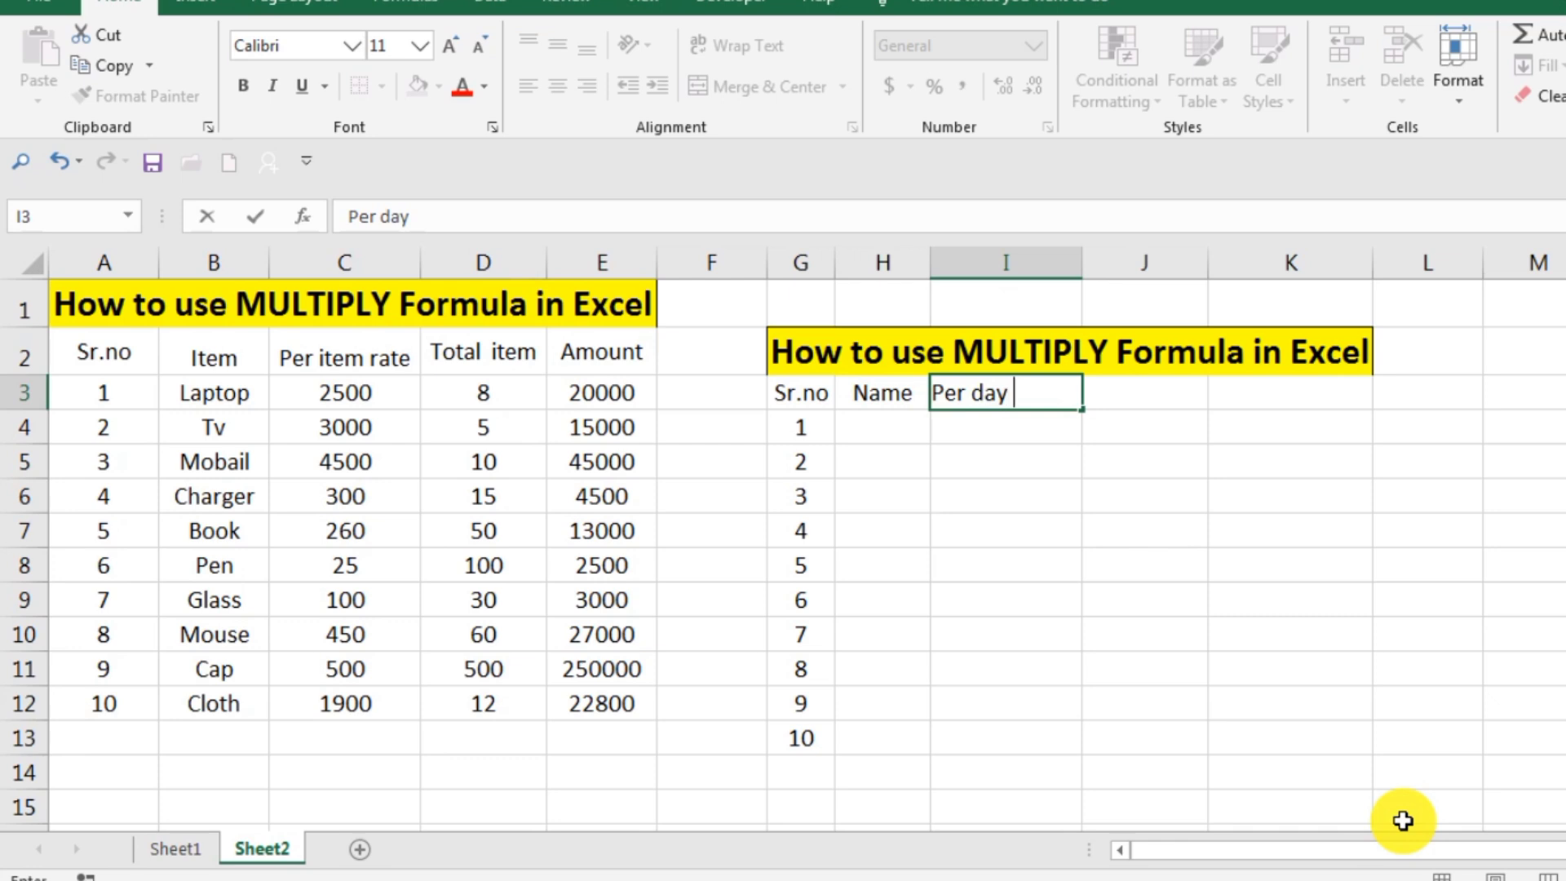
type(" salary")
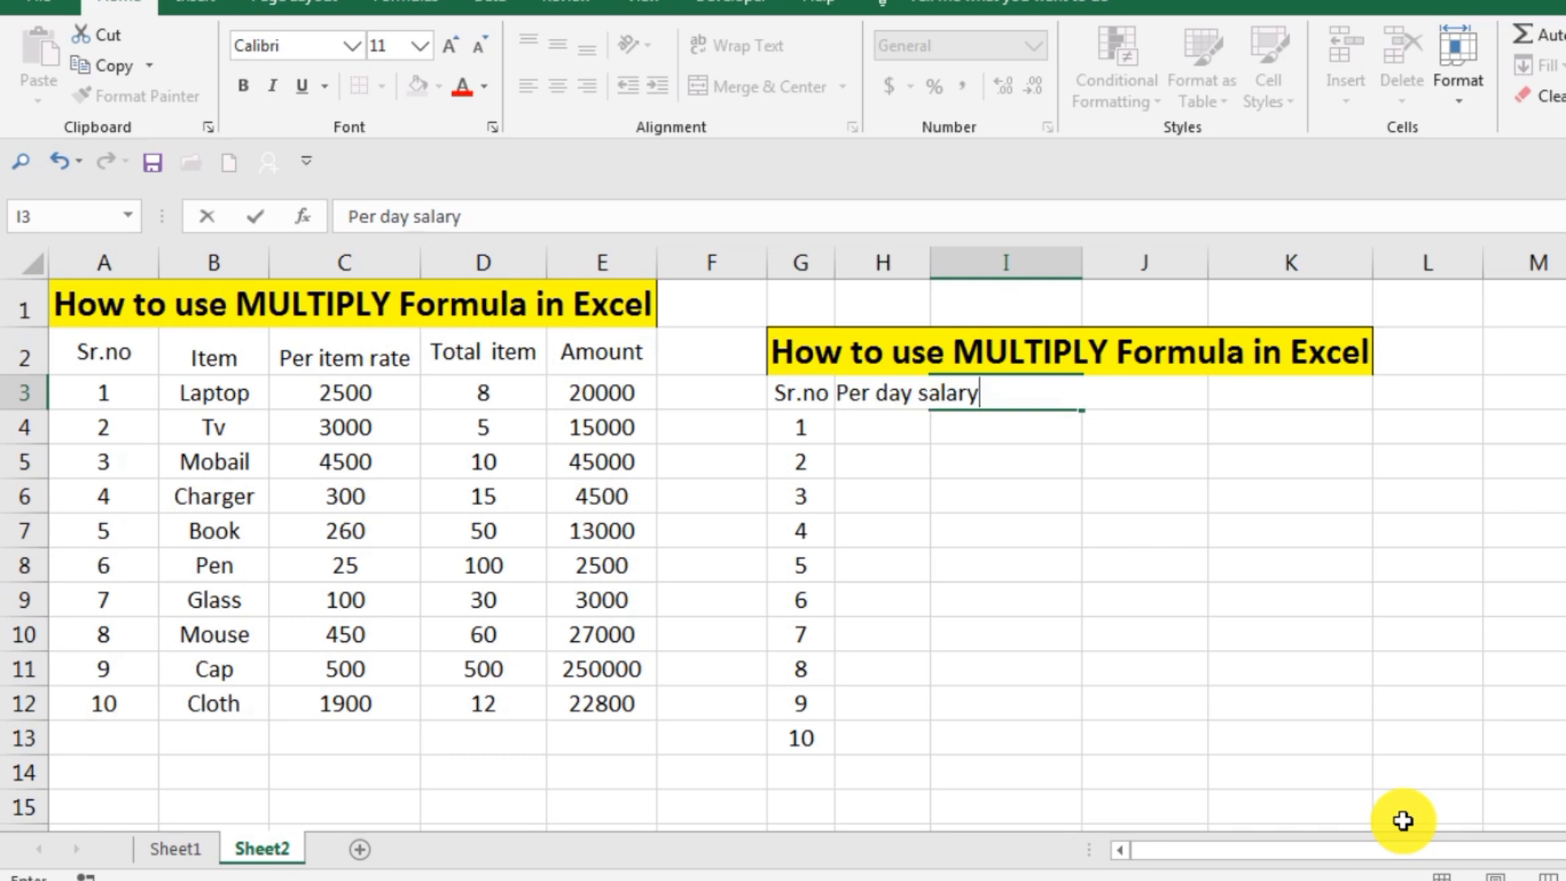
key("Return")
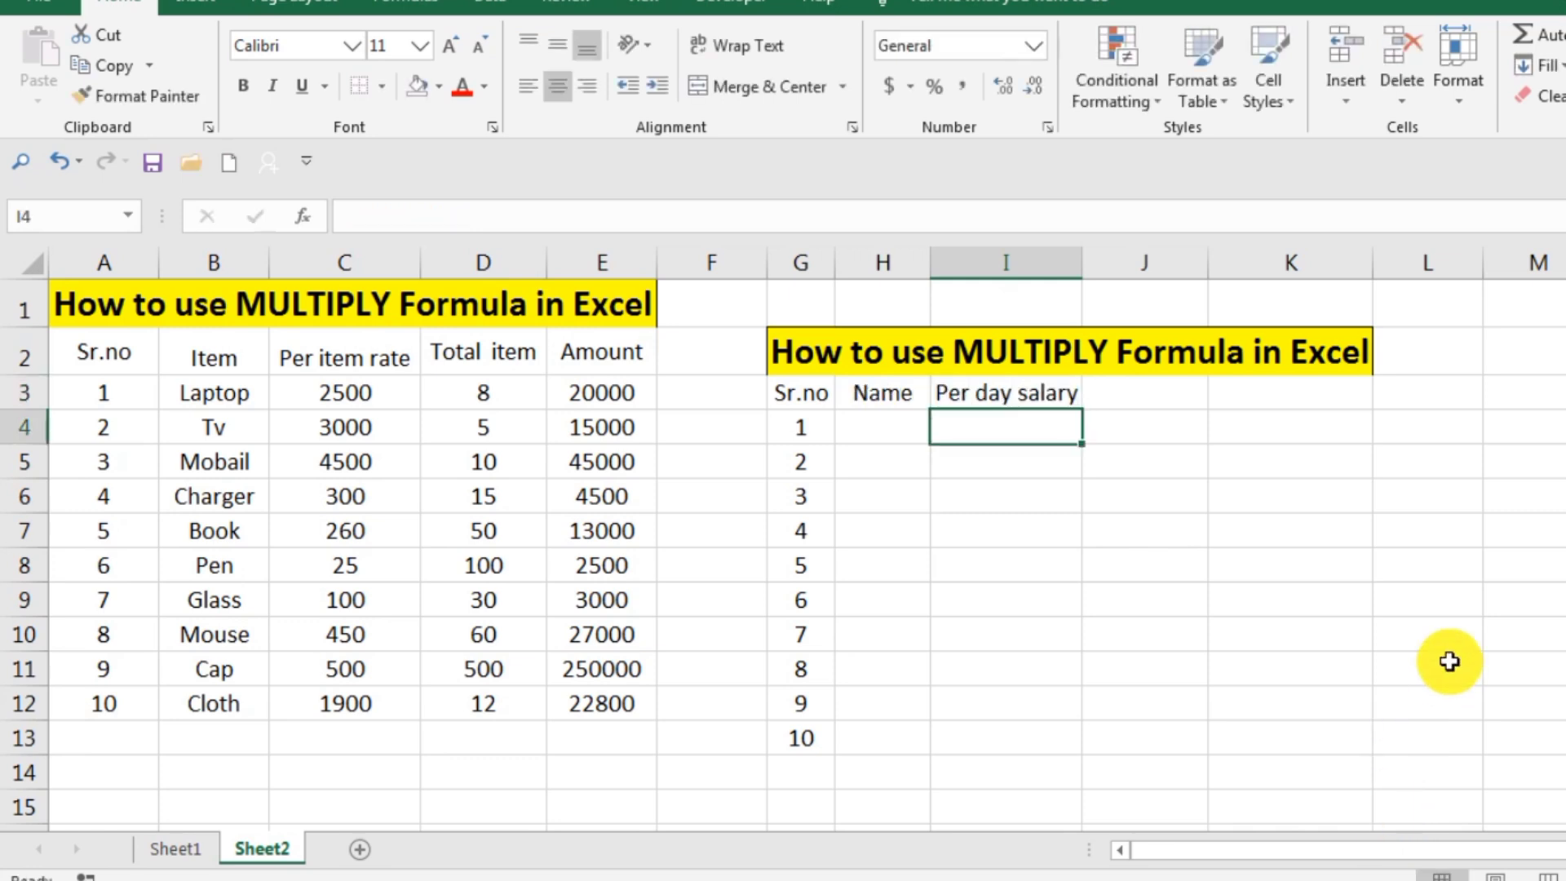
left_click_drag(1085, 261, 1090, 262)
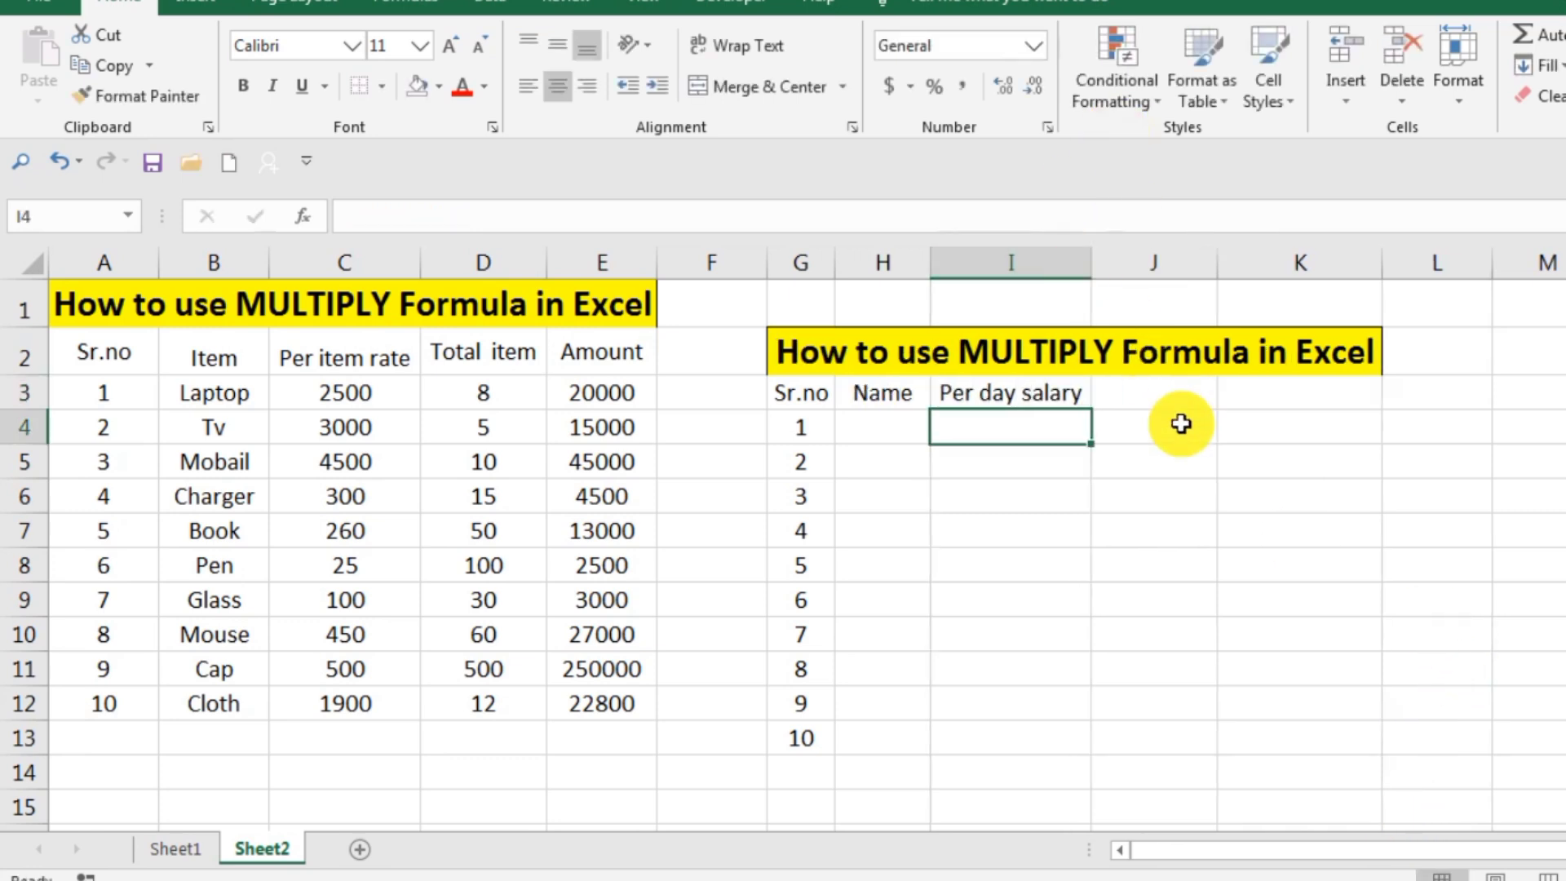
- Enter the header "Total day" in J3 of the second table
left_click(1179, 405)
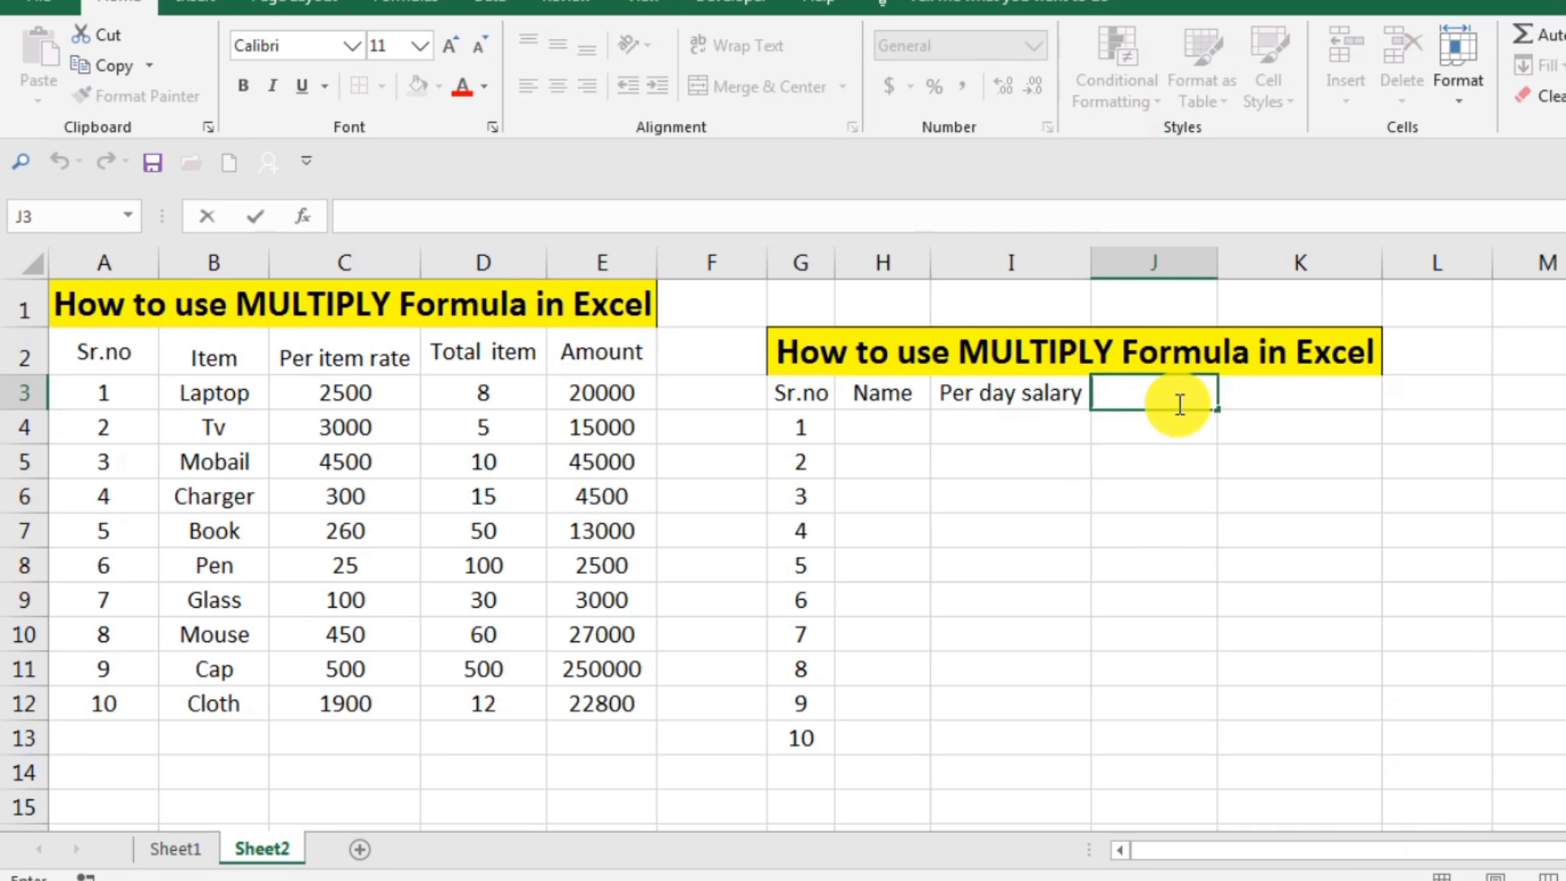
type("Toa")
key("BackSpace")
type("tal ")
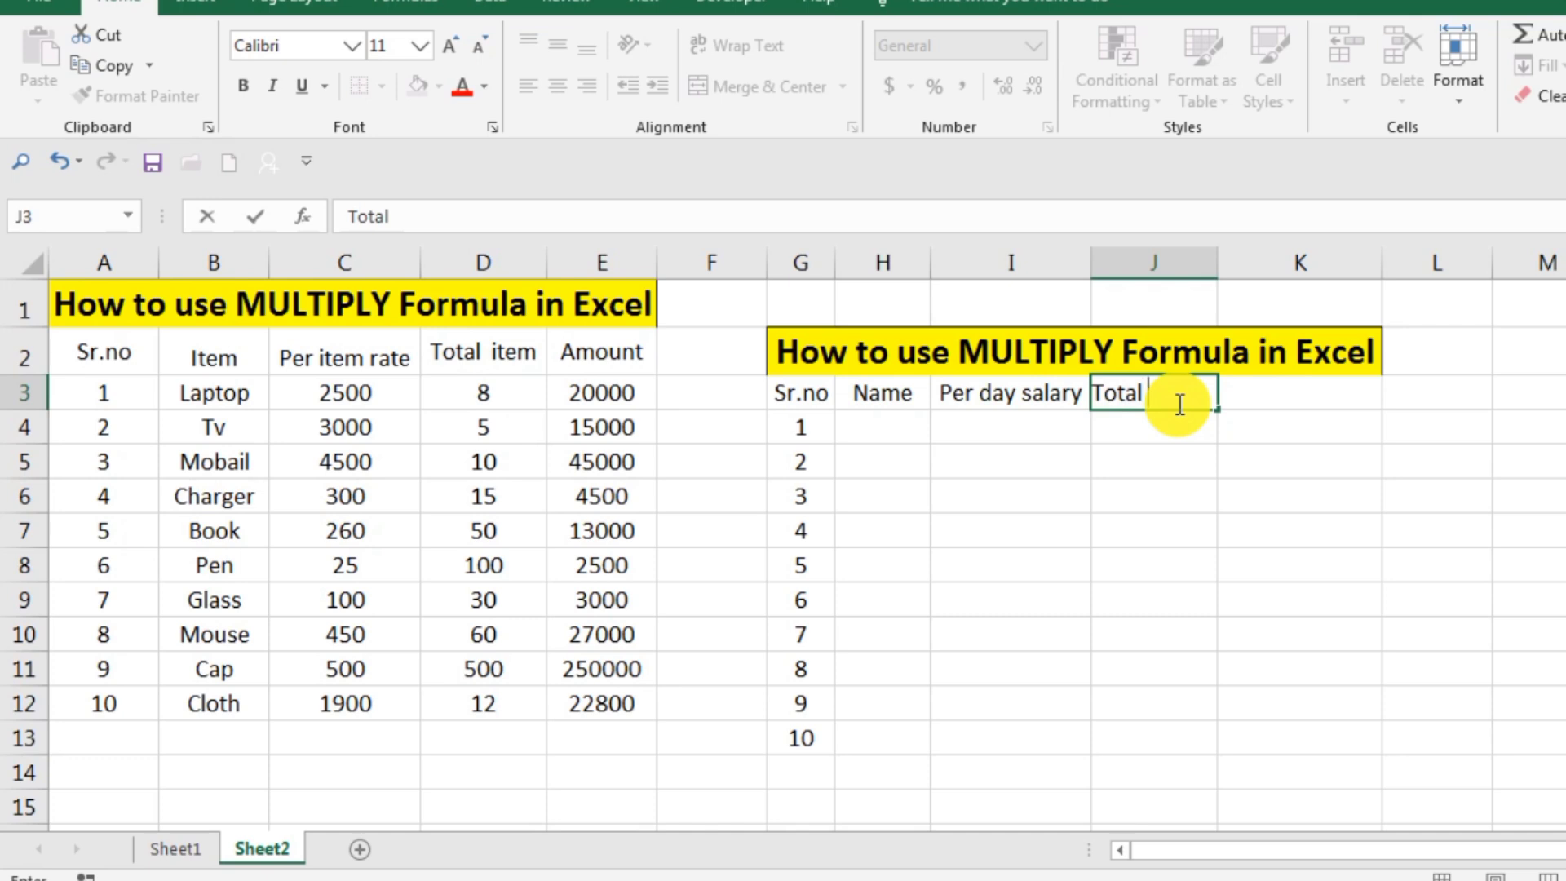
type("day")
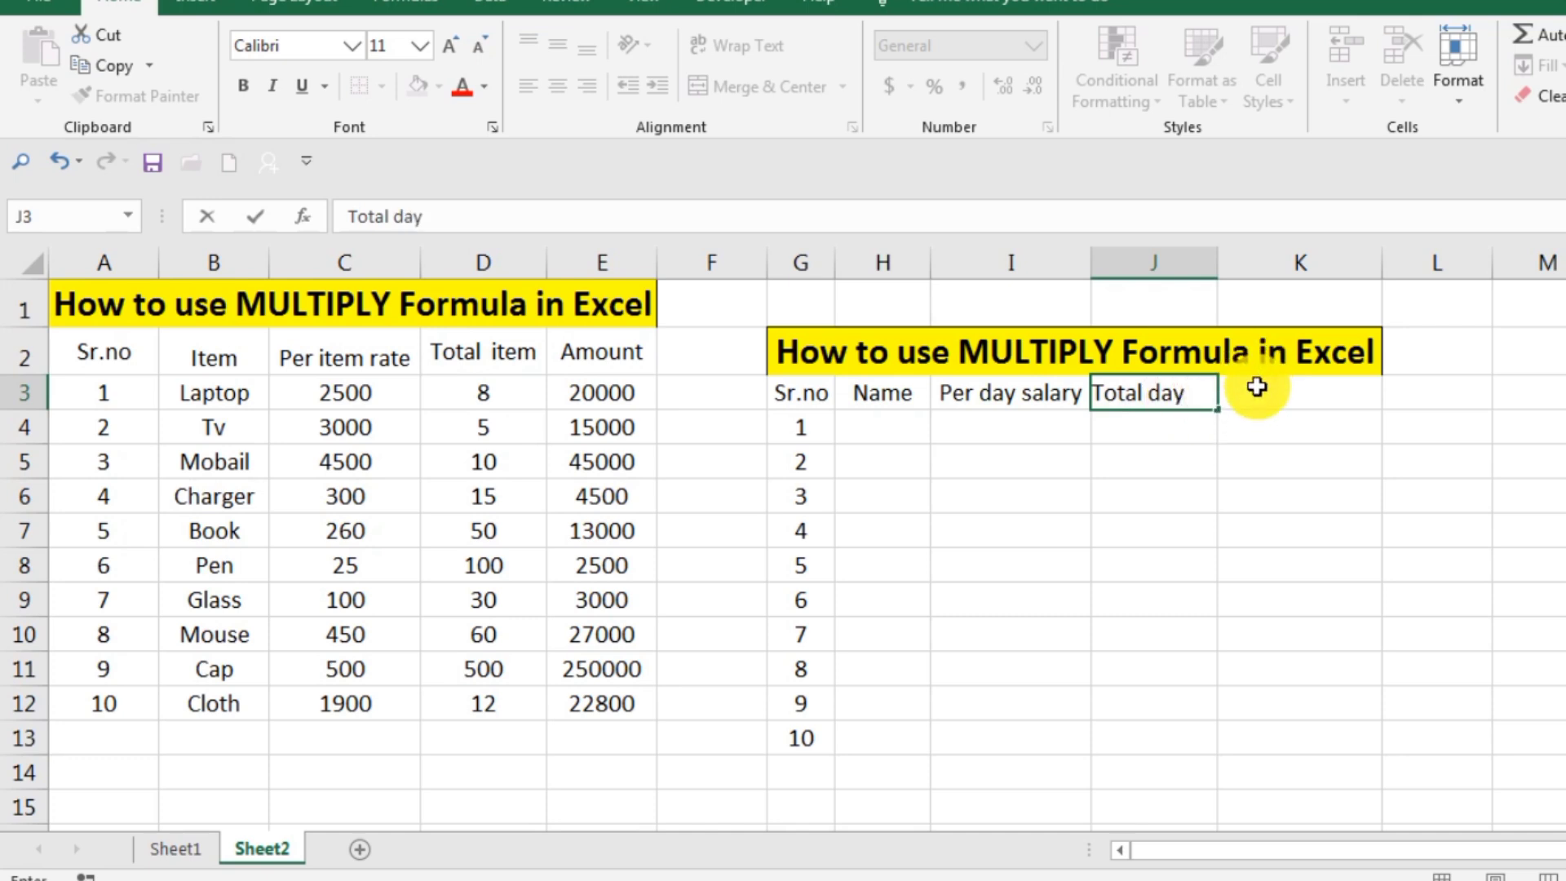
- Enter the header Amount, with a capital A, in K3 of the second table
left_click(1256, 387)
type("am")
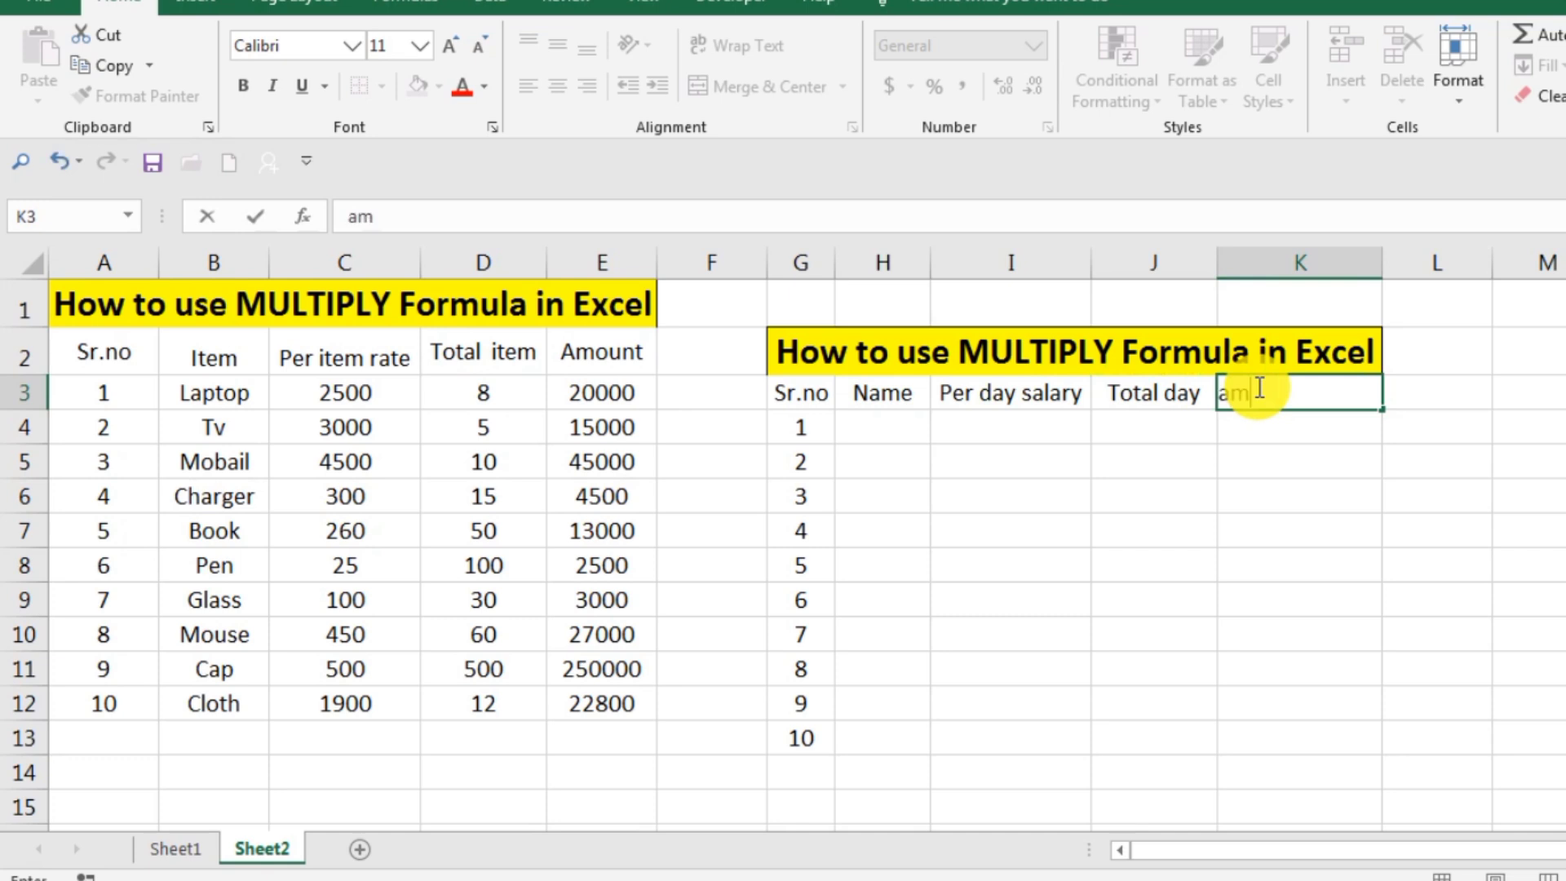
type("ount")
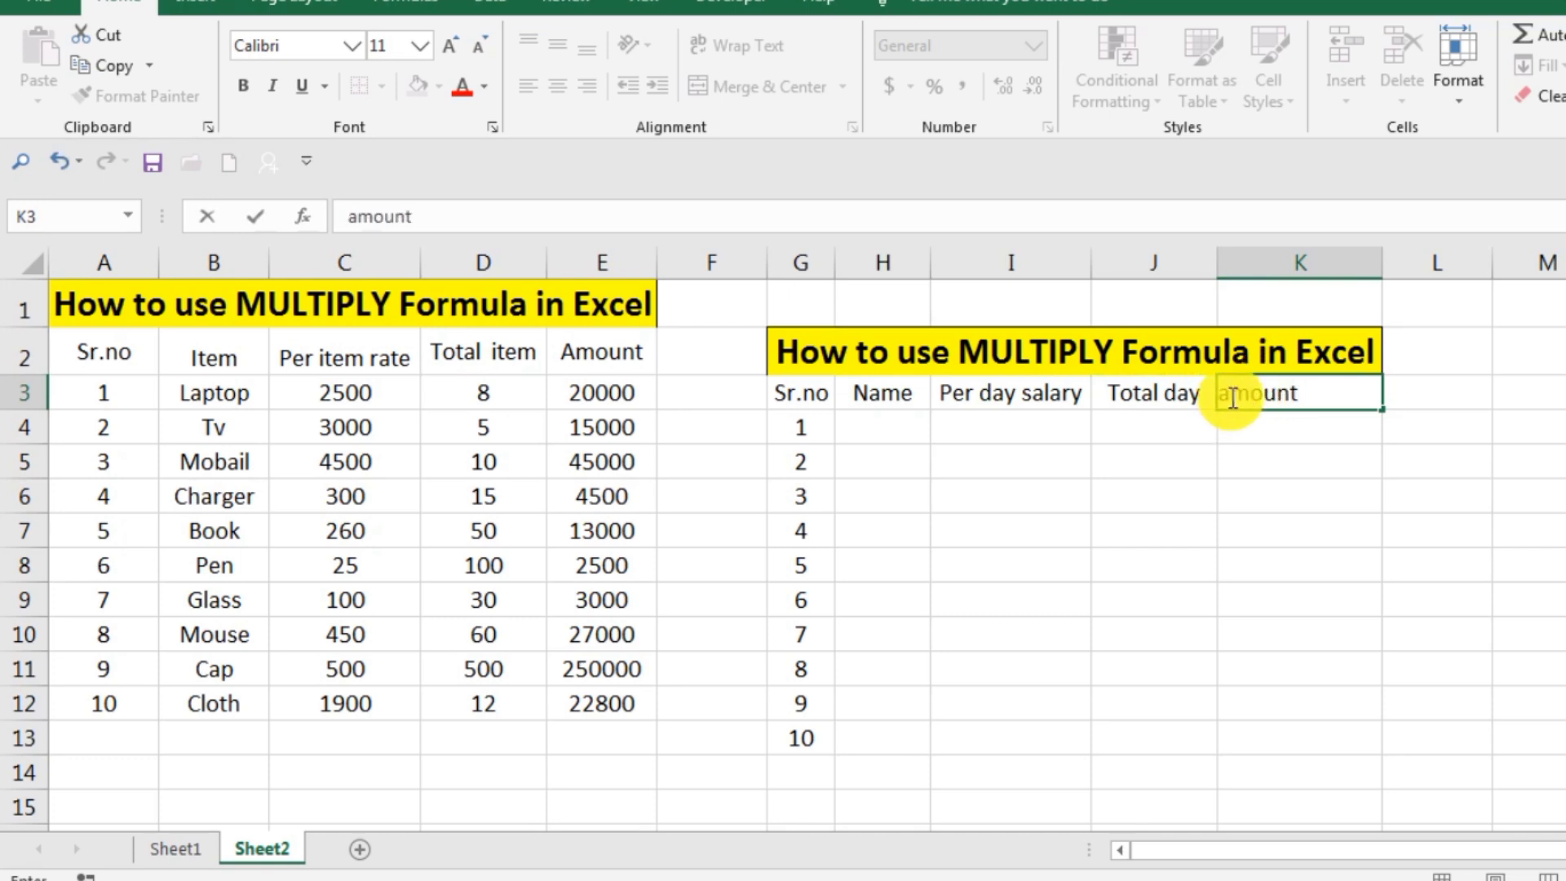
left_click(1233, 397)
key("BackSpace")
type("A")
key("Return")
- Enter the first employee's name, capitalized, in H4 under the Name header
left_click(892, 425)
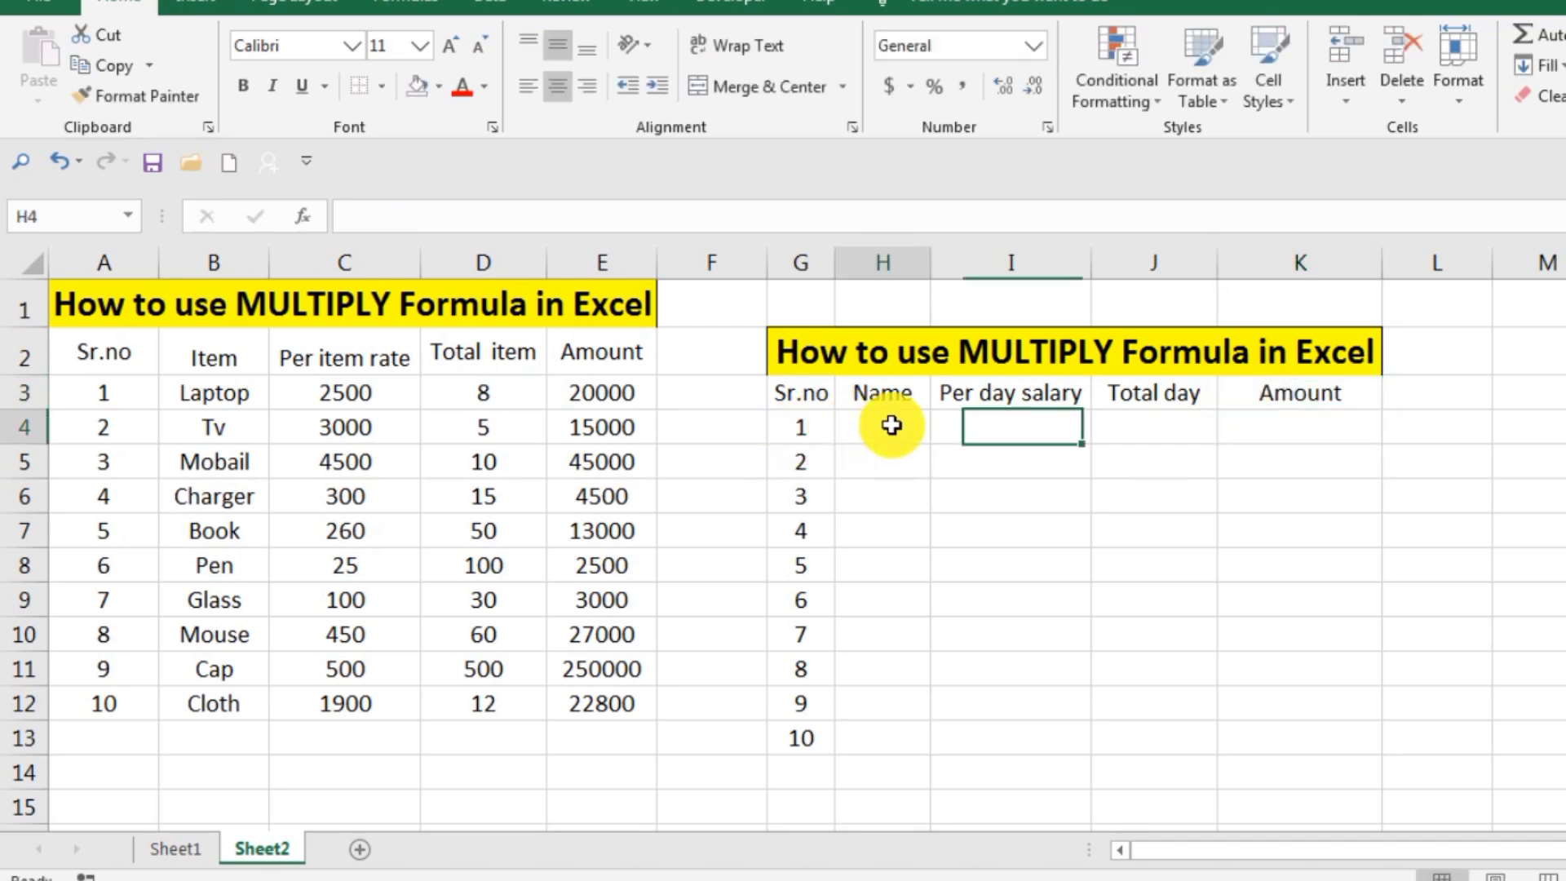
double_click(892, 424)
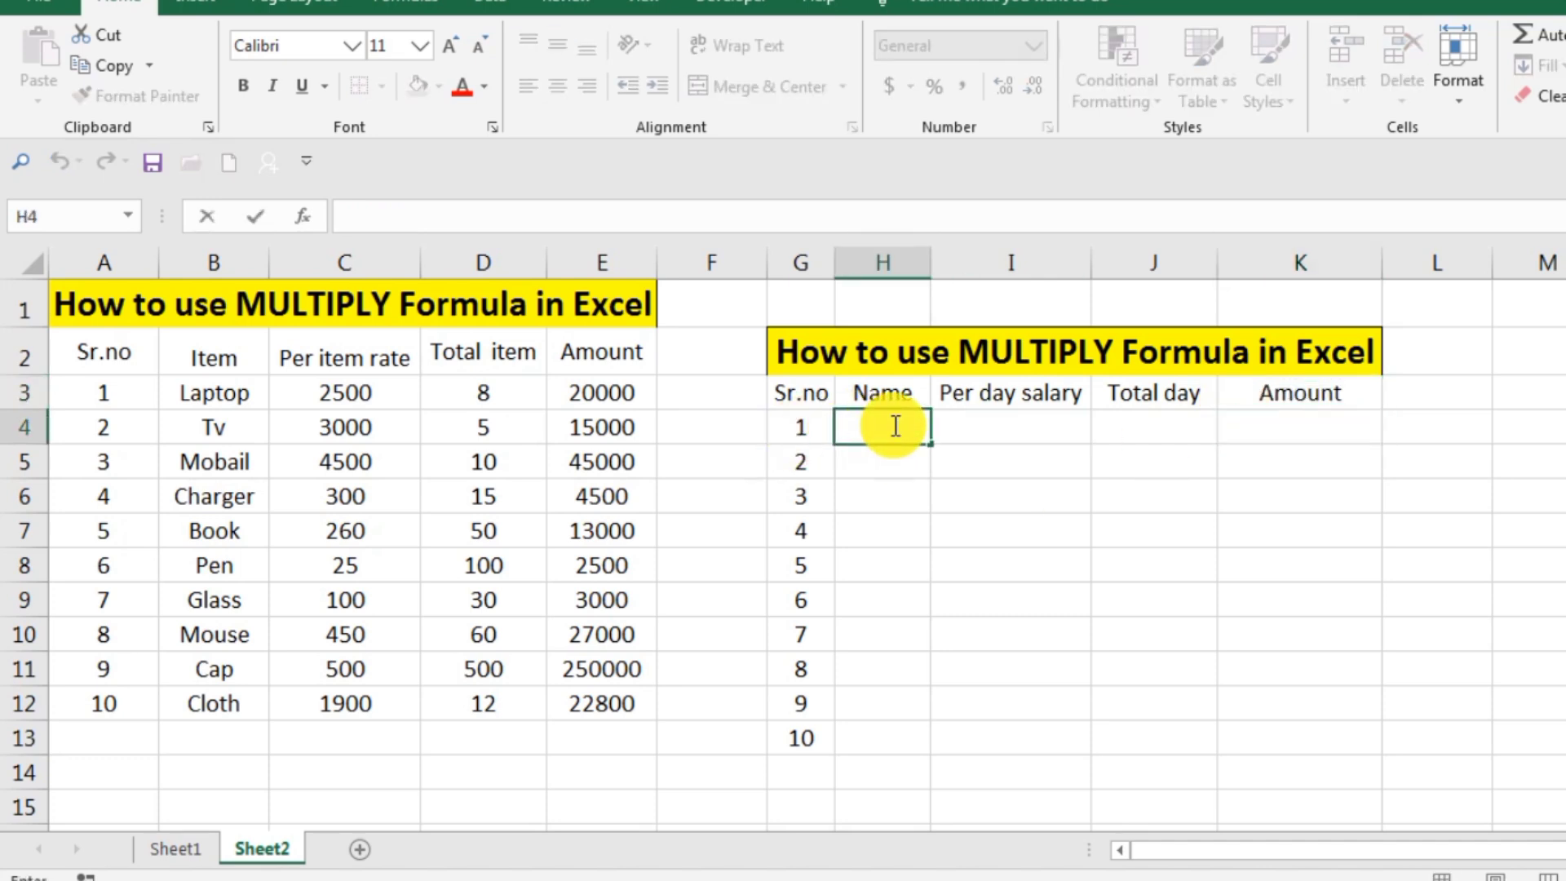
type("ali")
key("BackSpace")
key("BackSpace")
key("BackSpace")
type("Ali")
key("Return")
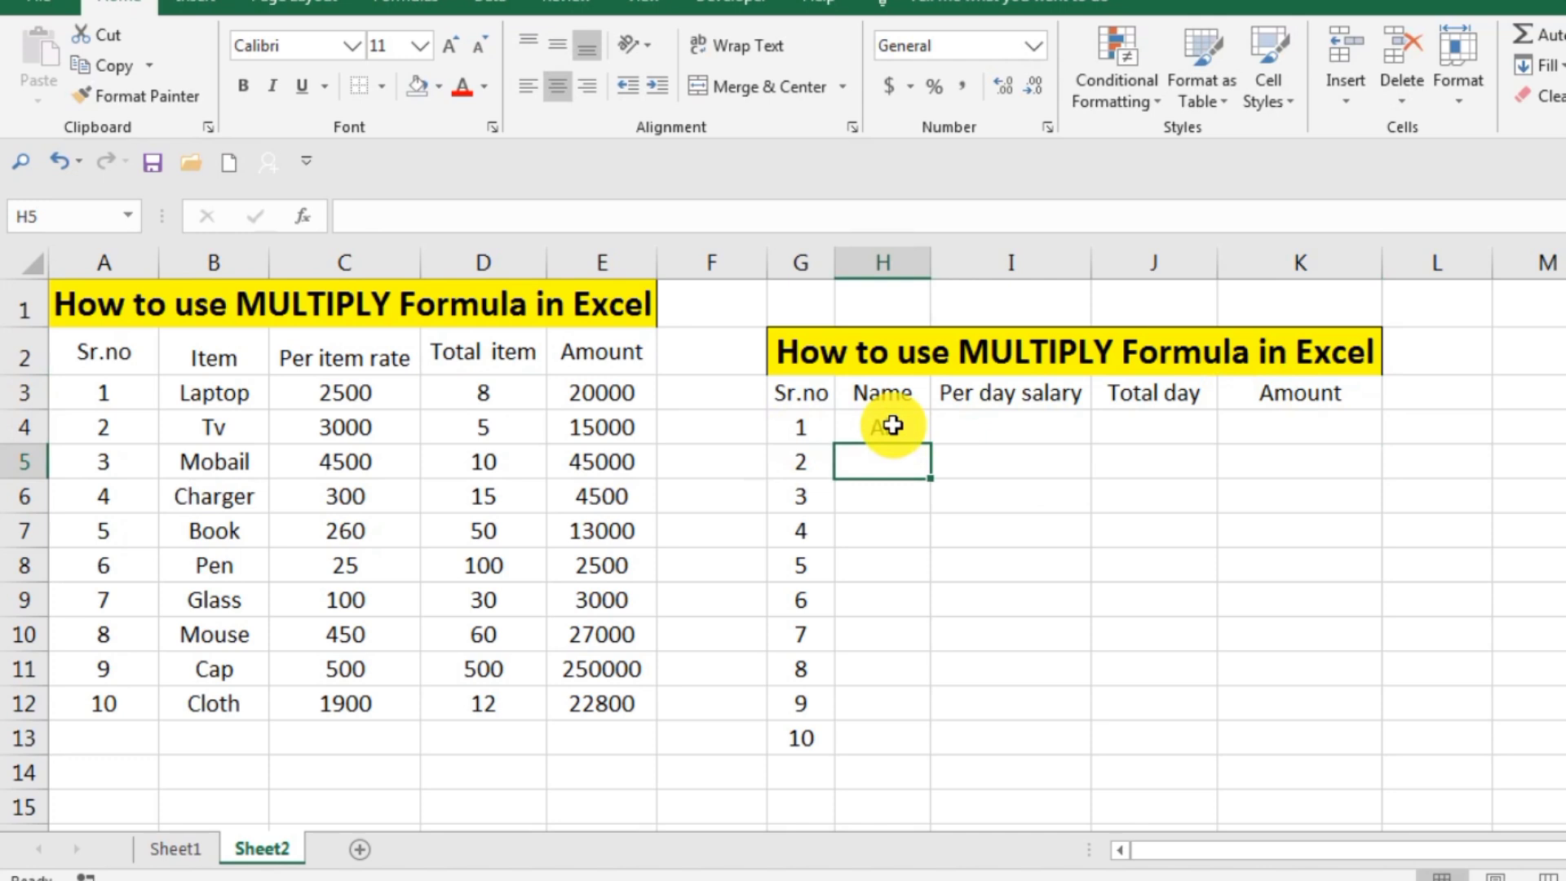
- Fill in the names of the second, third and fourth employees in H5, H6 and H7
type("Usman")
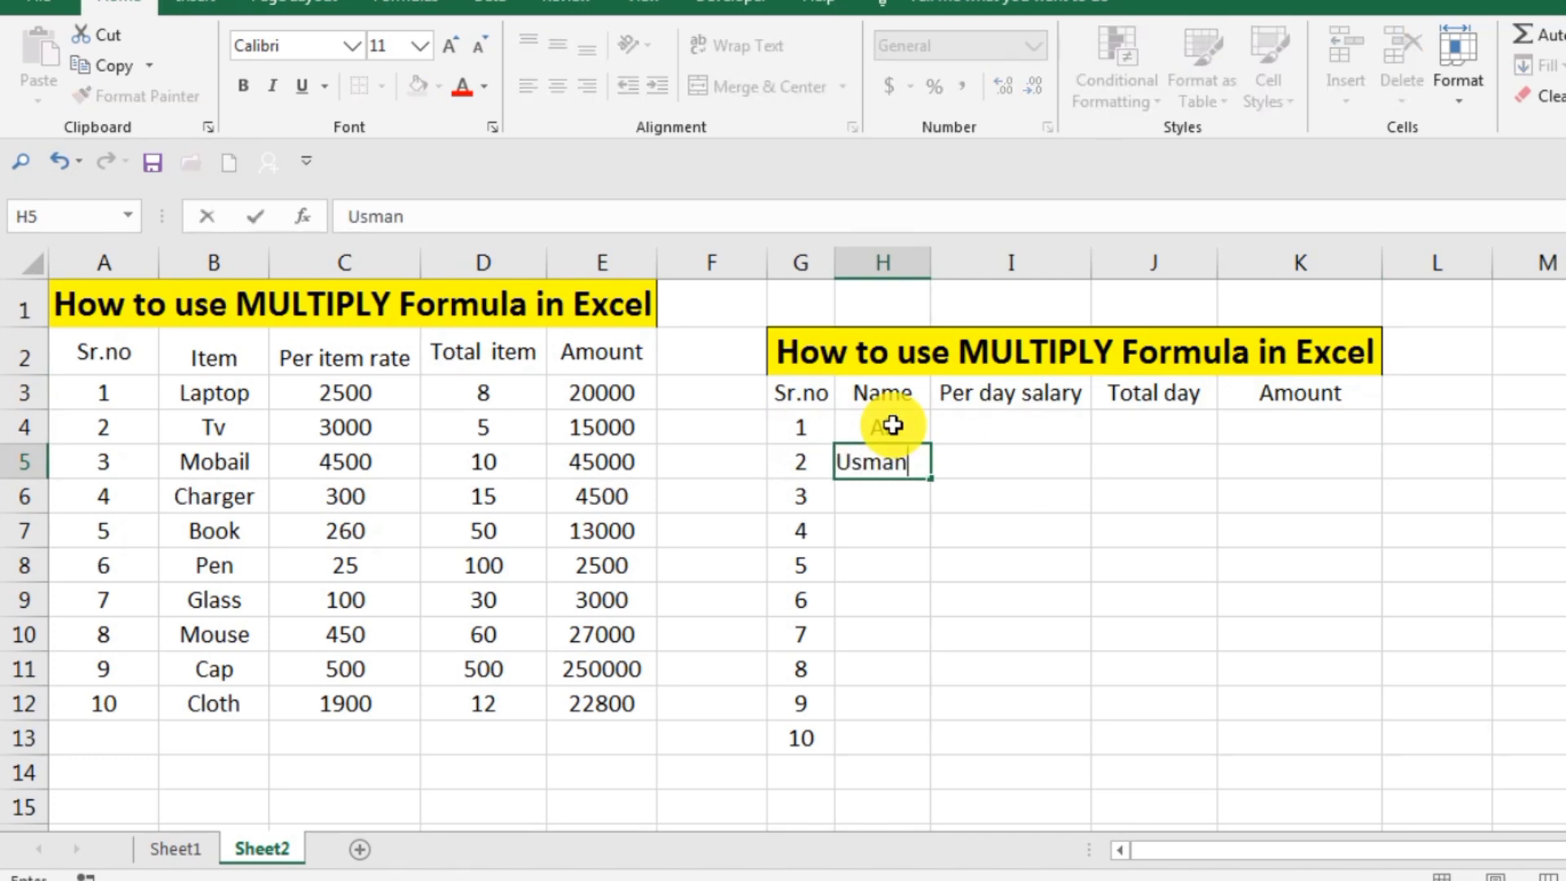
key("Return")
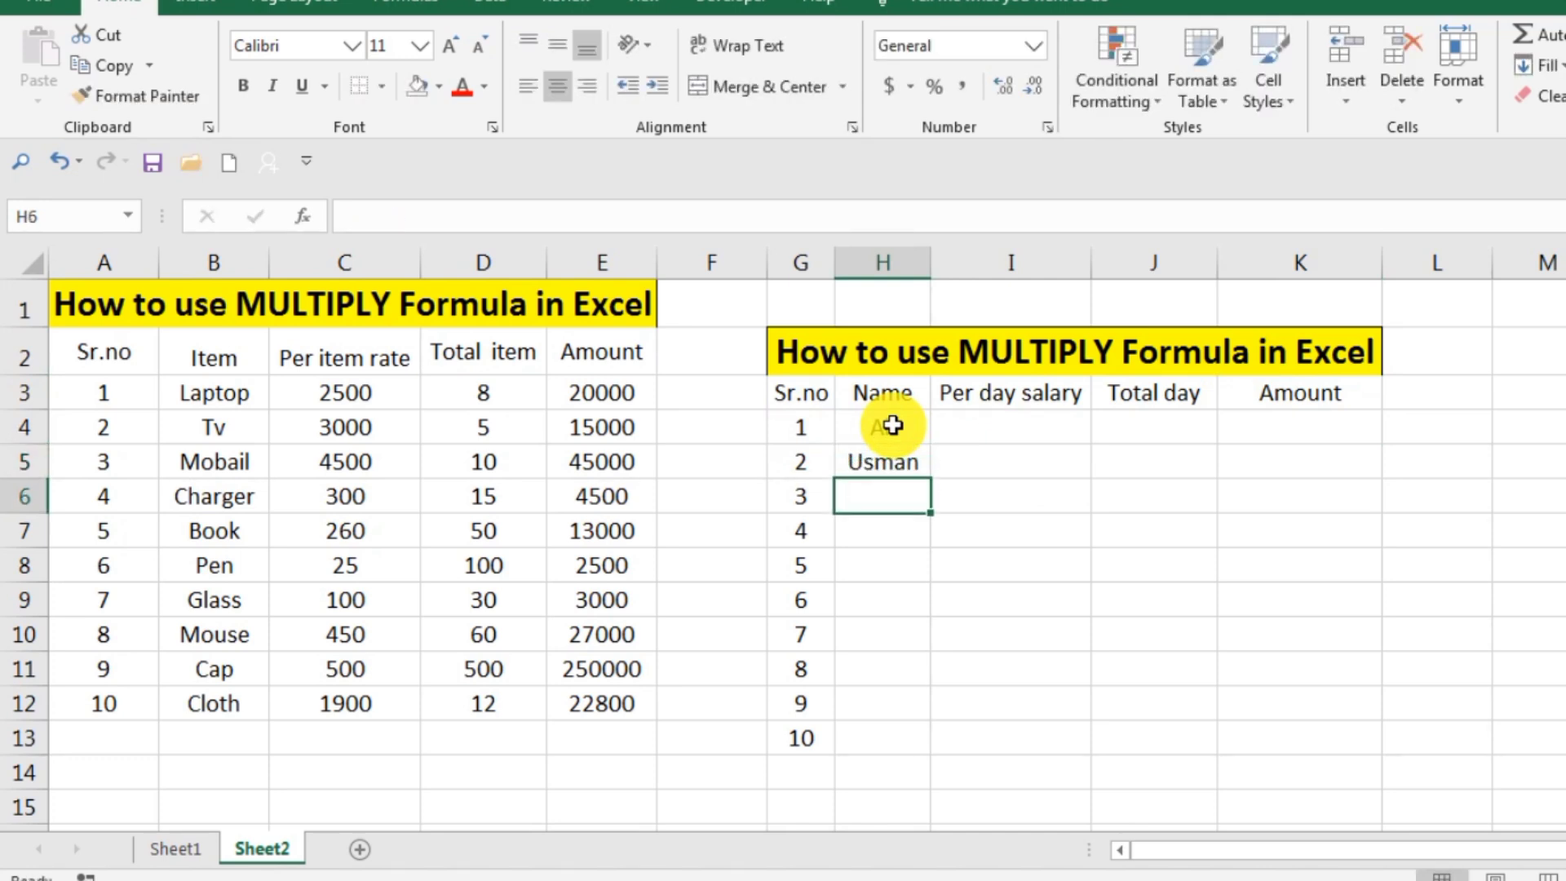
type("Umae")
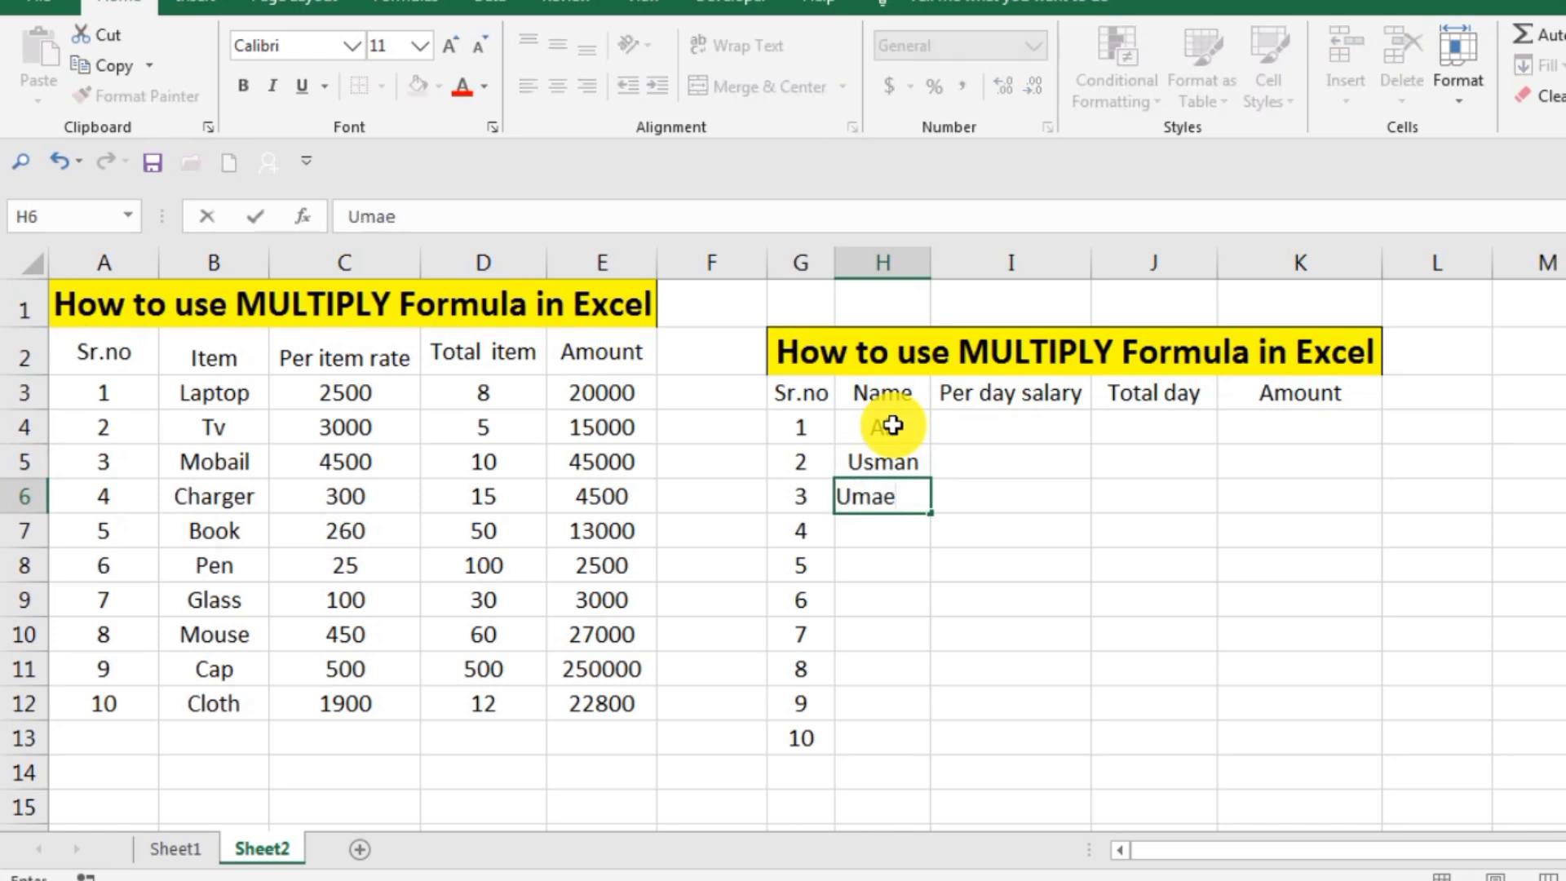
key("BackSpace")
type("r")
key("Return")
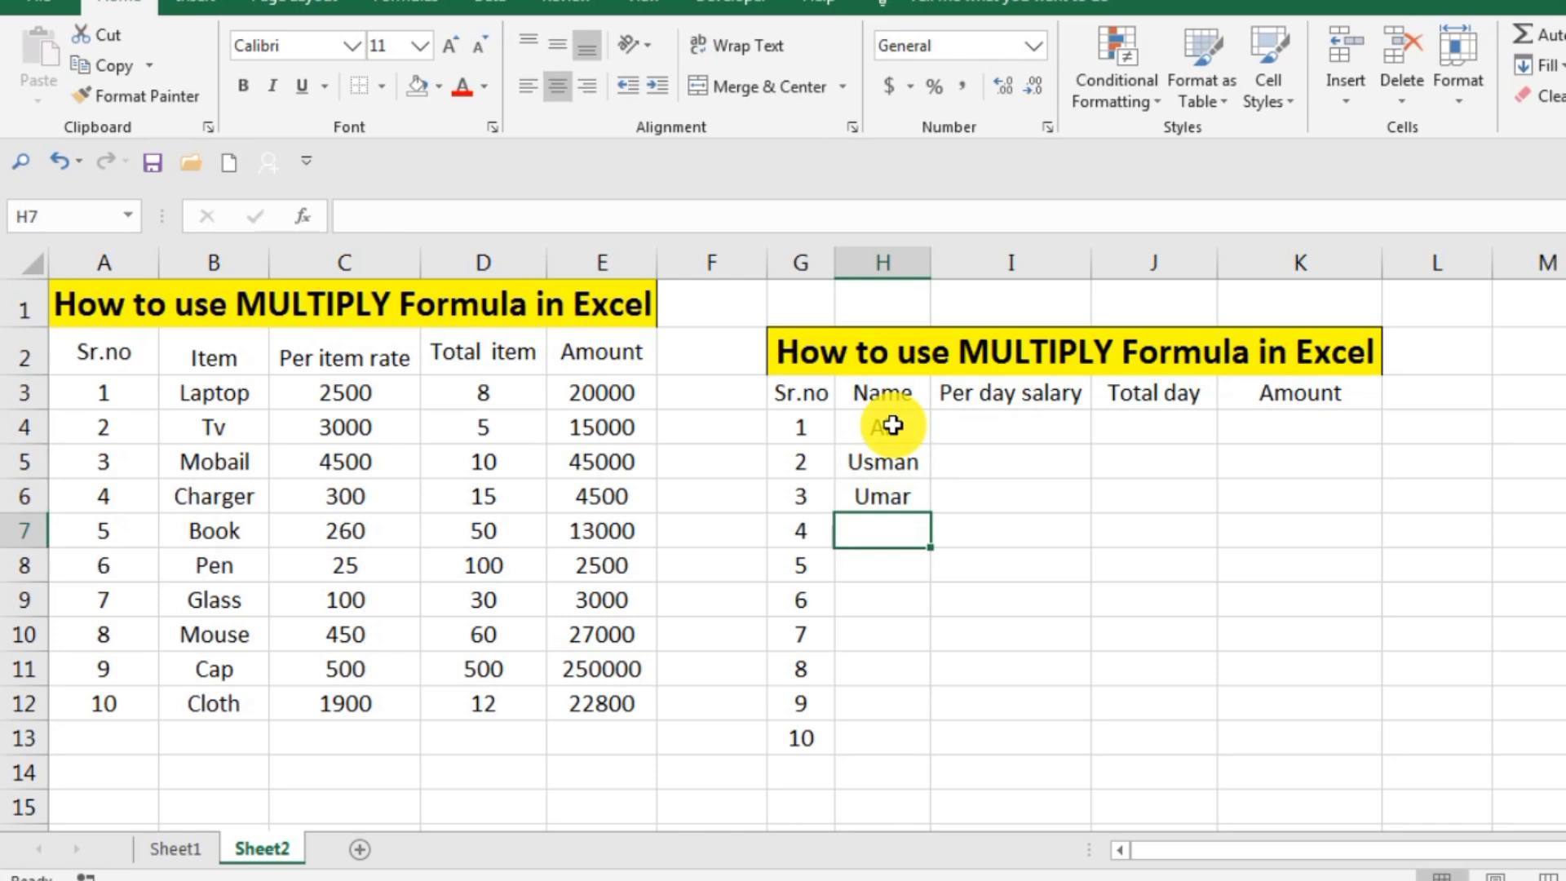
type("A")
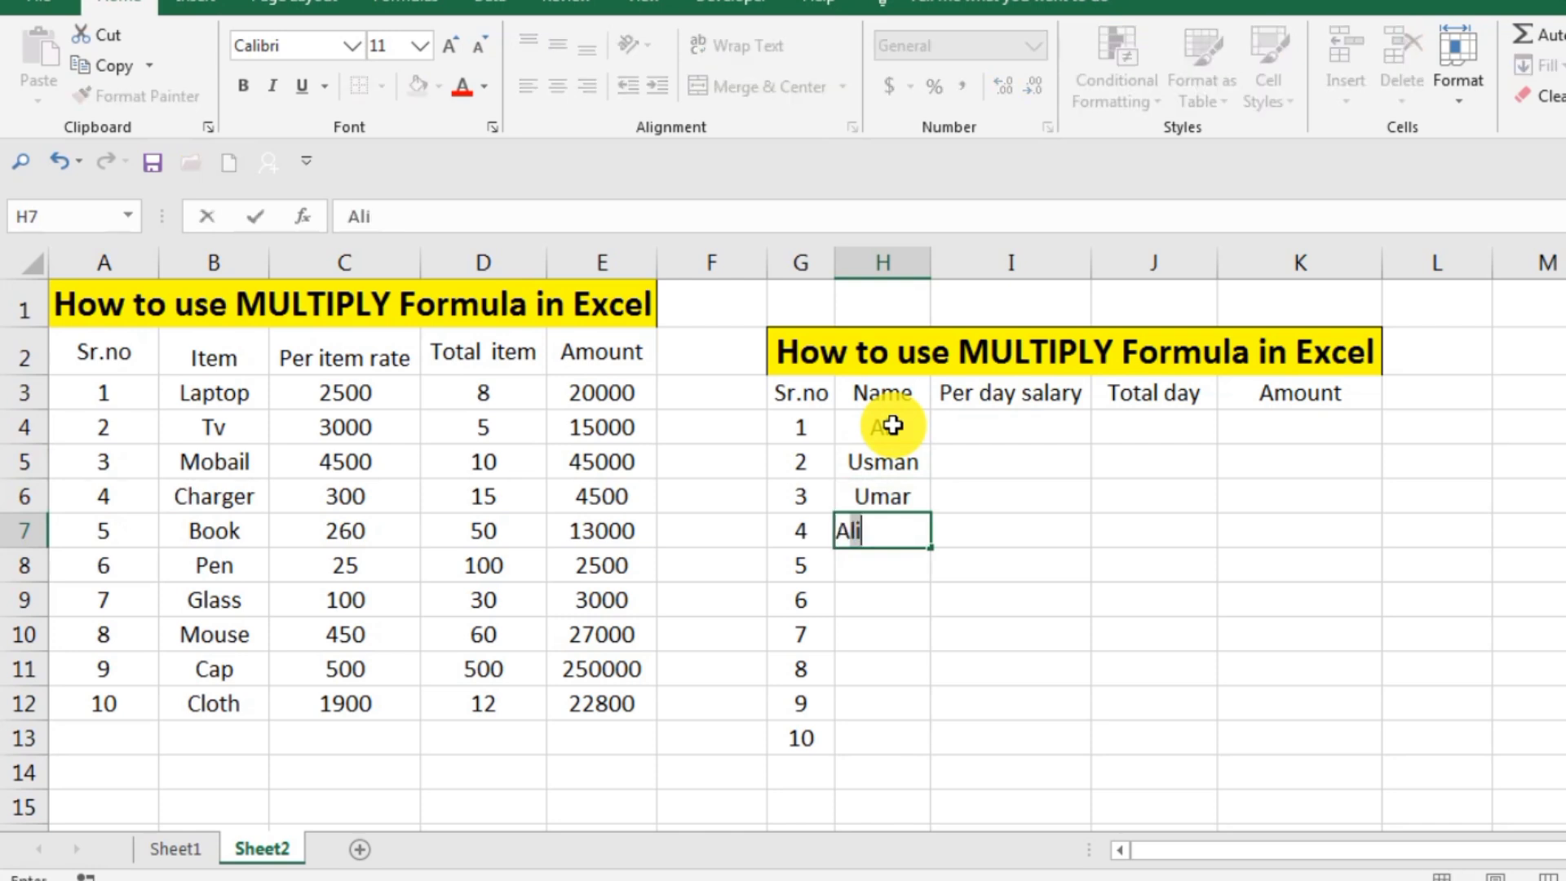
type("bubakr")
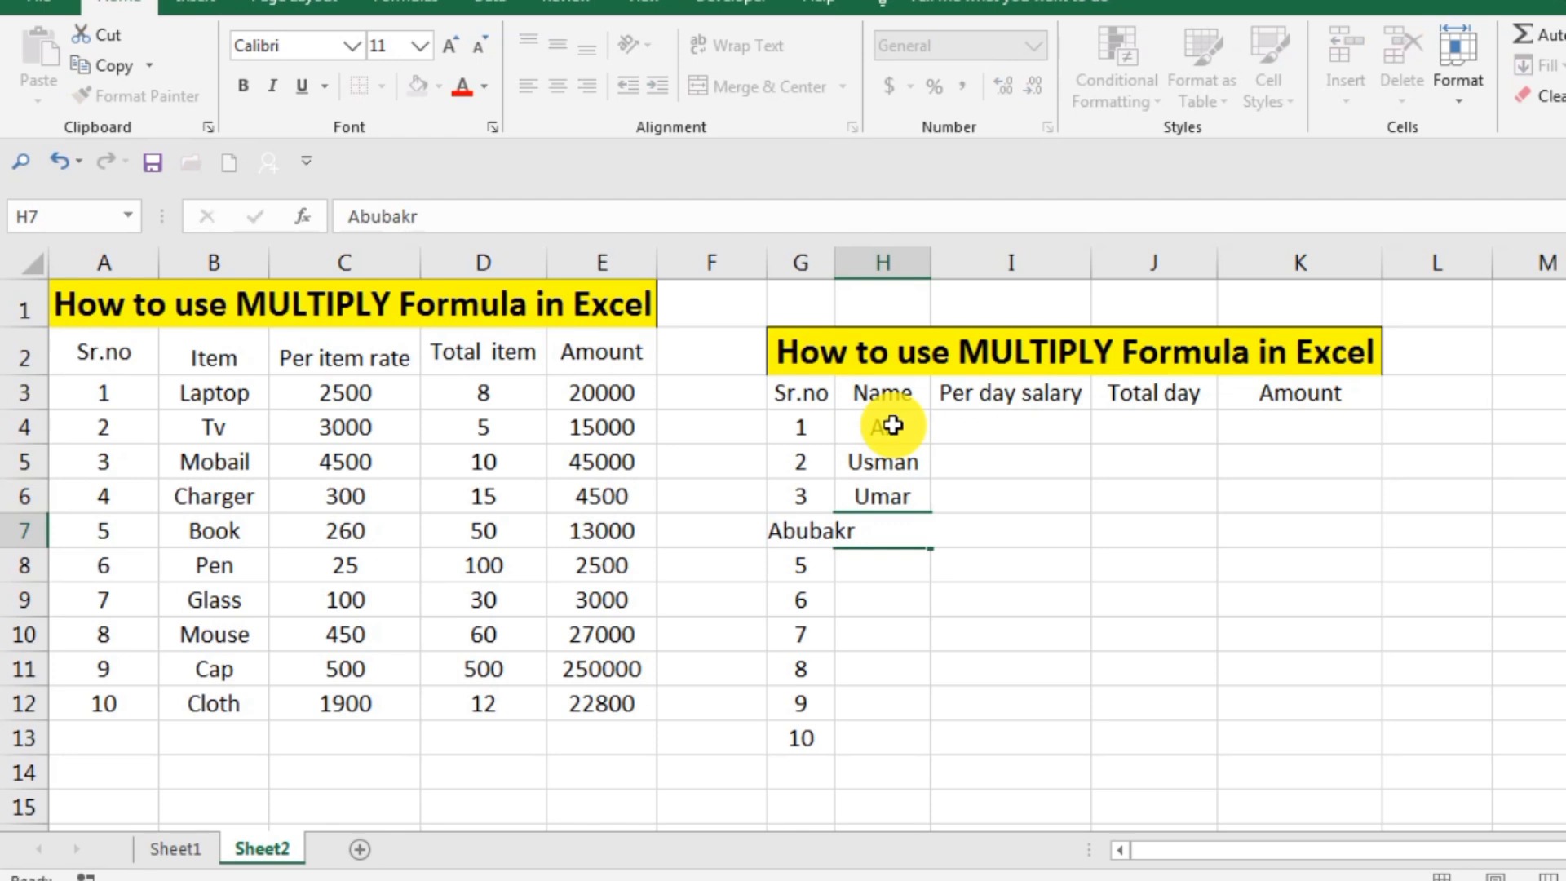
key("Return")
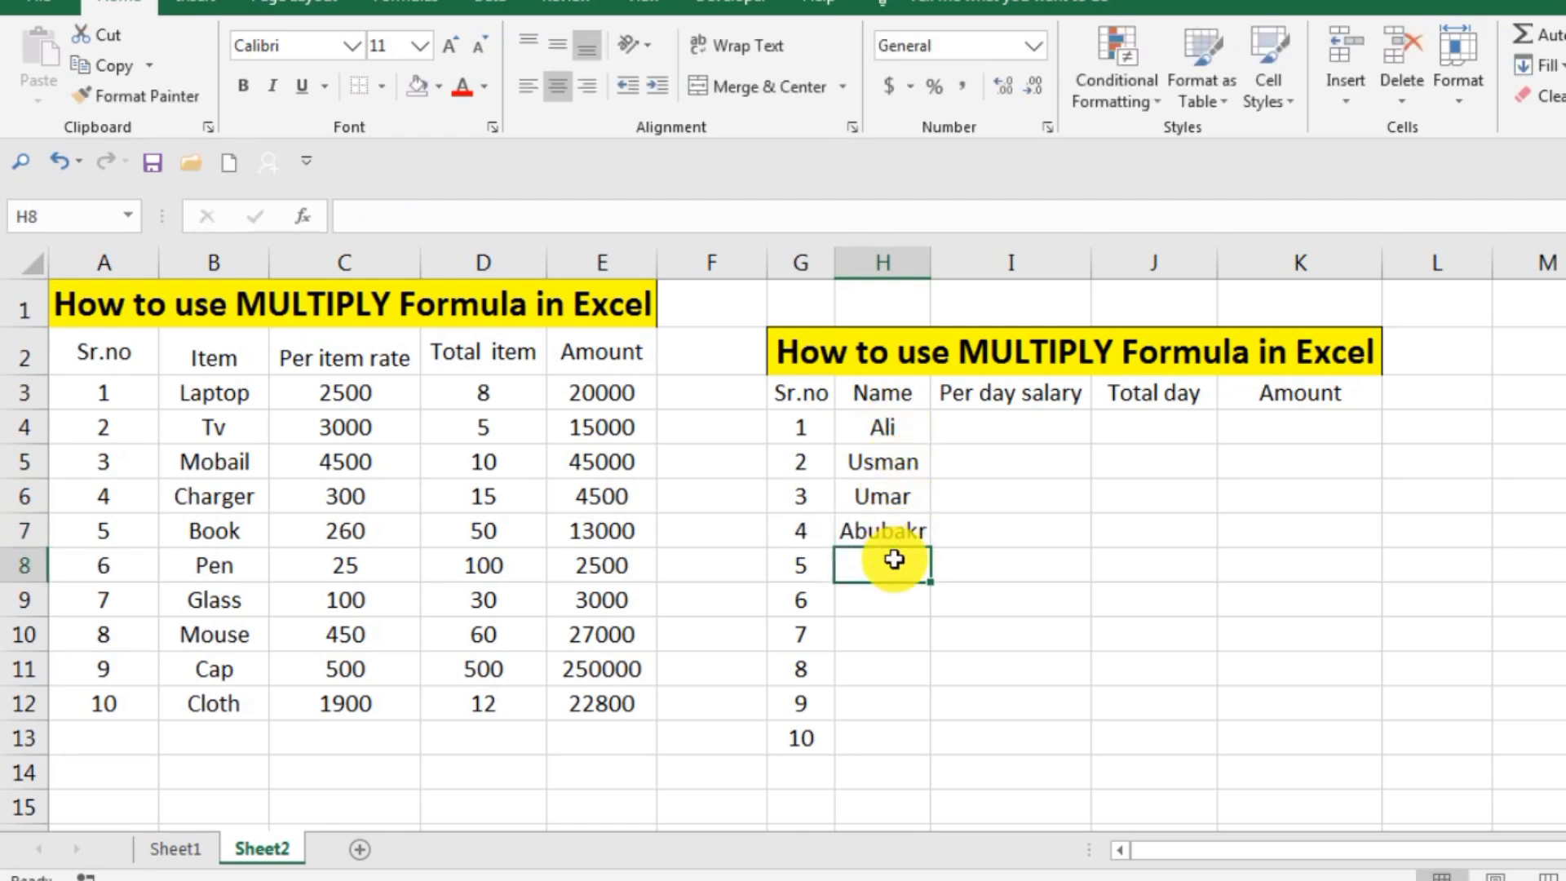
- Enter the fifth employee's name, capitalized, in H8 of the Name column
double_click(897, 560)
type("ab")
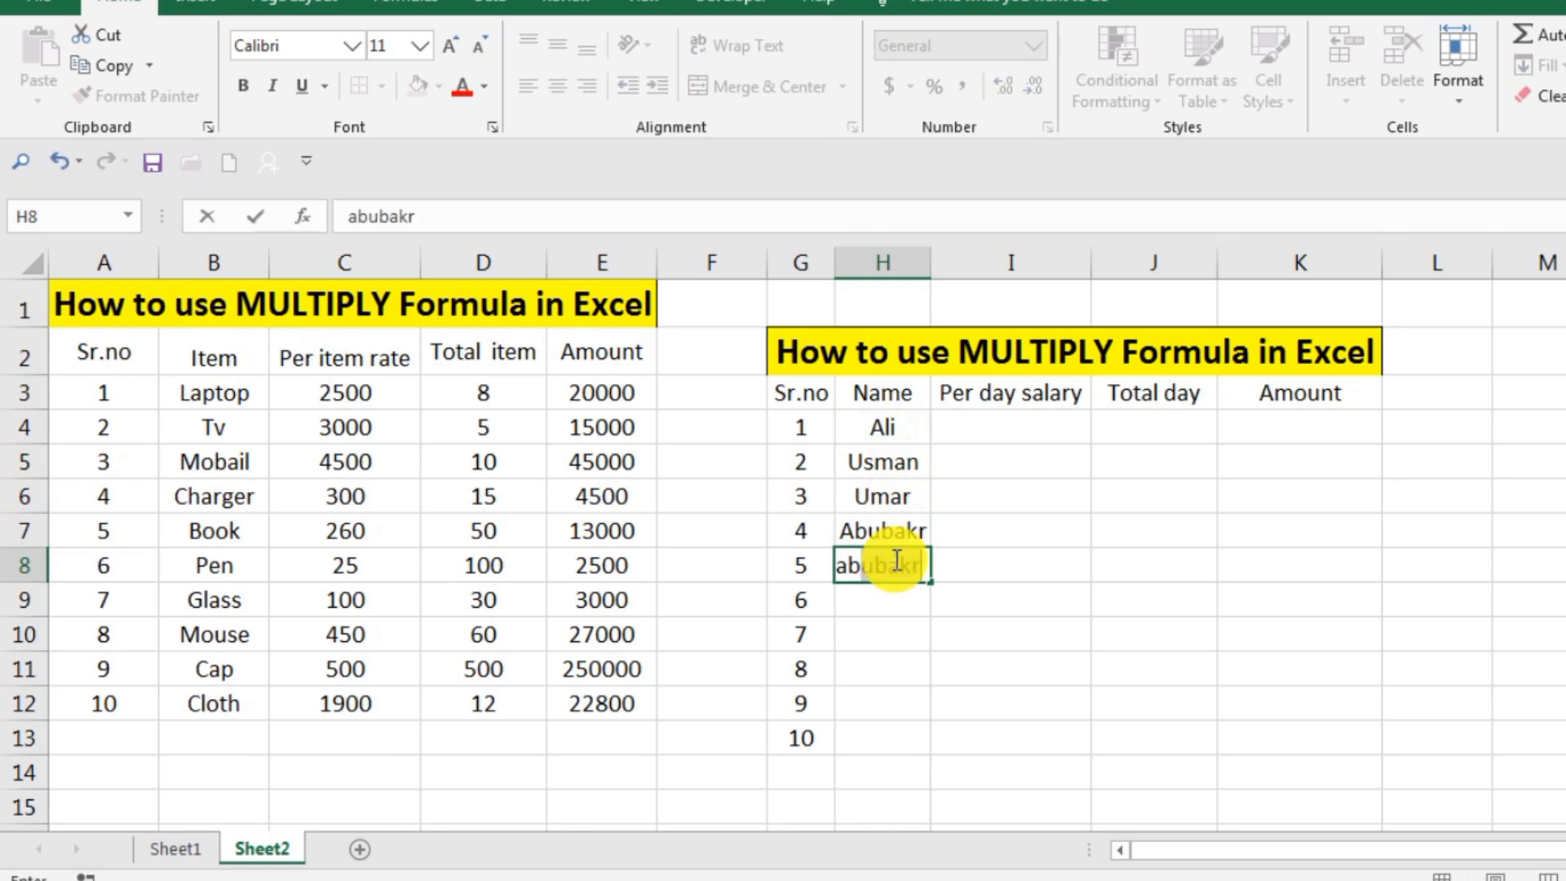
key("BackSpace")
key("BackSpace")
key("BackSpace")
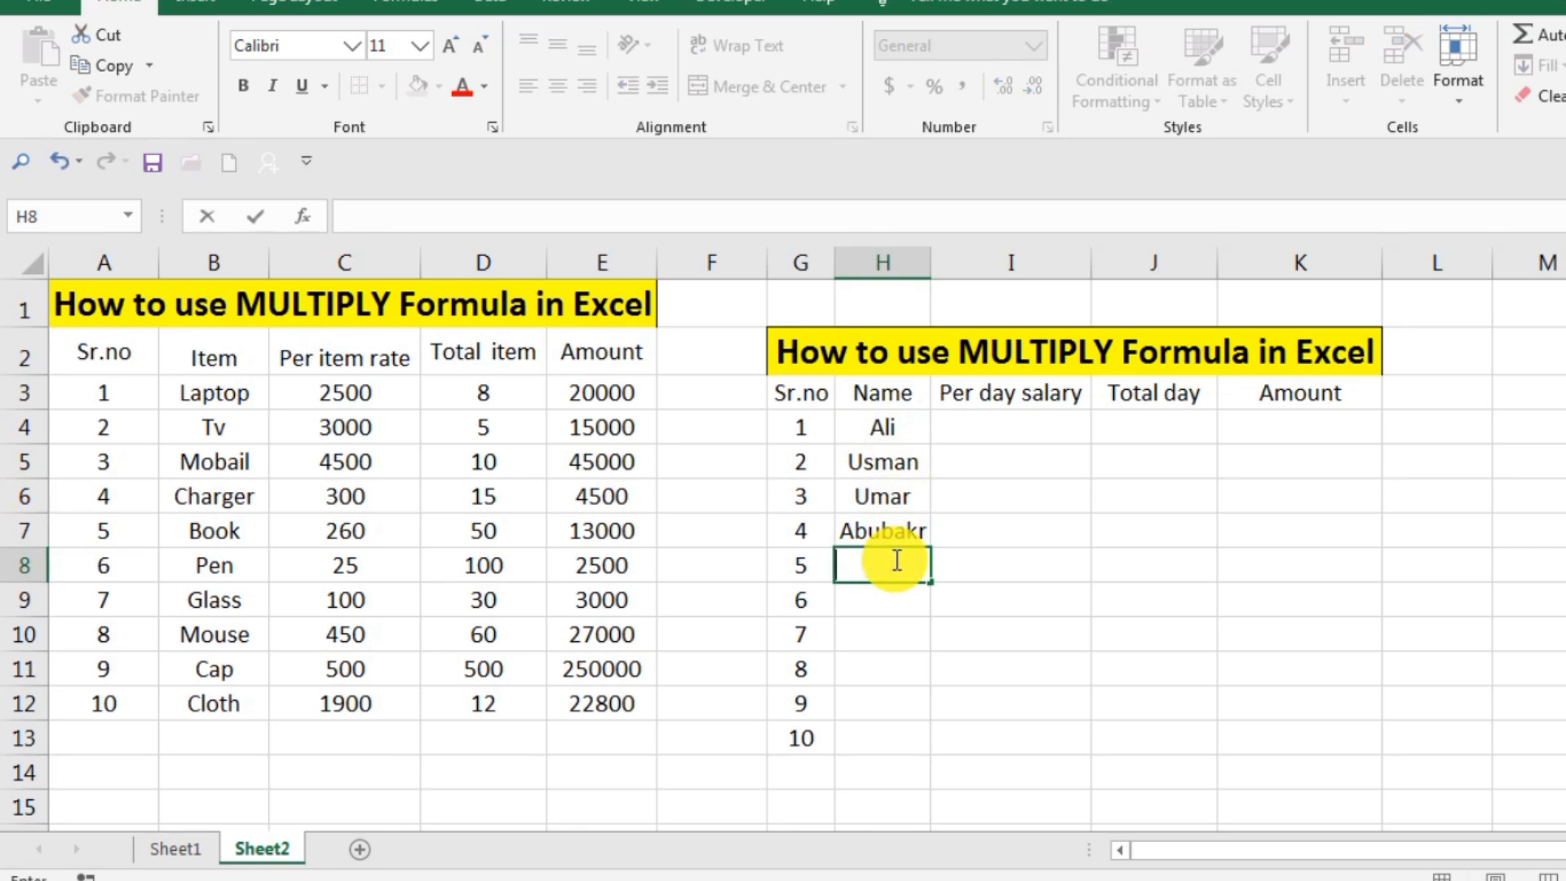
type("Abdu")
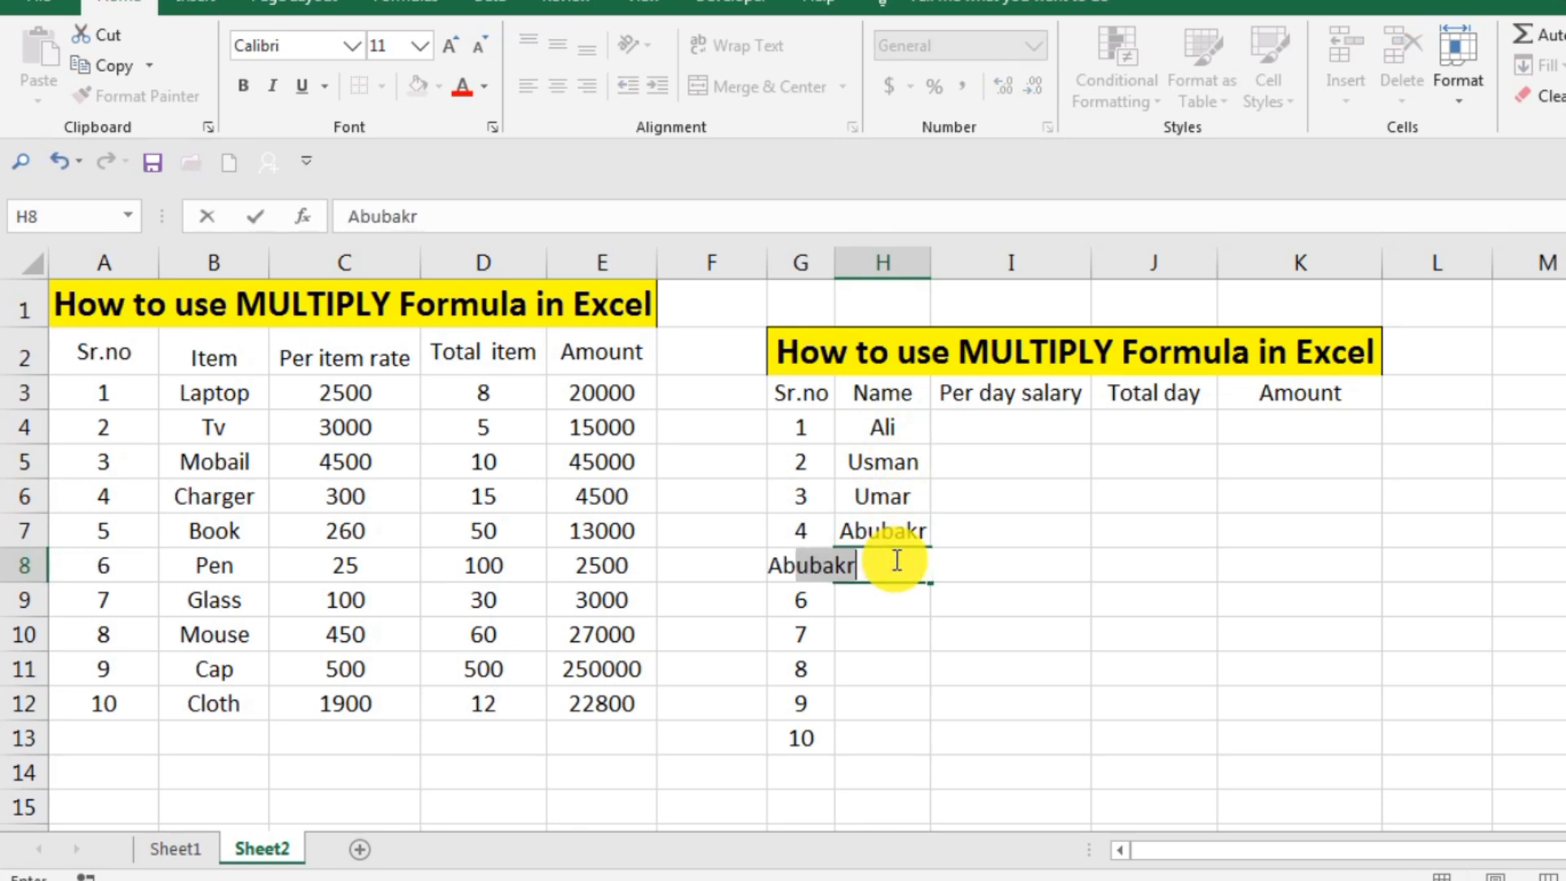
type("llah")
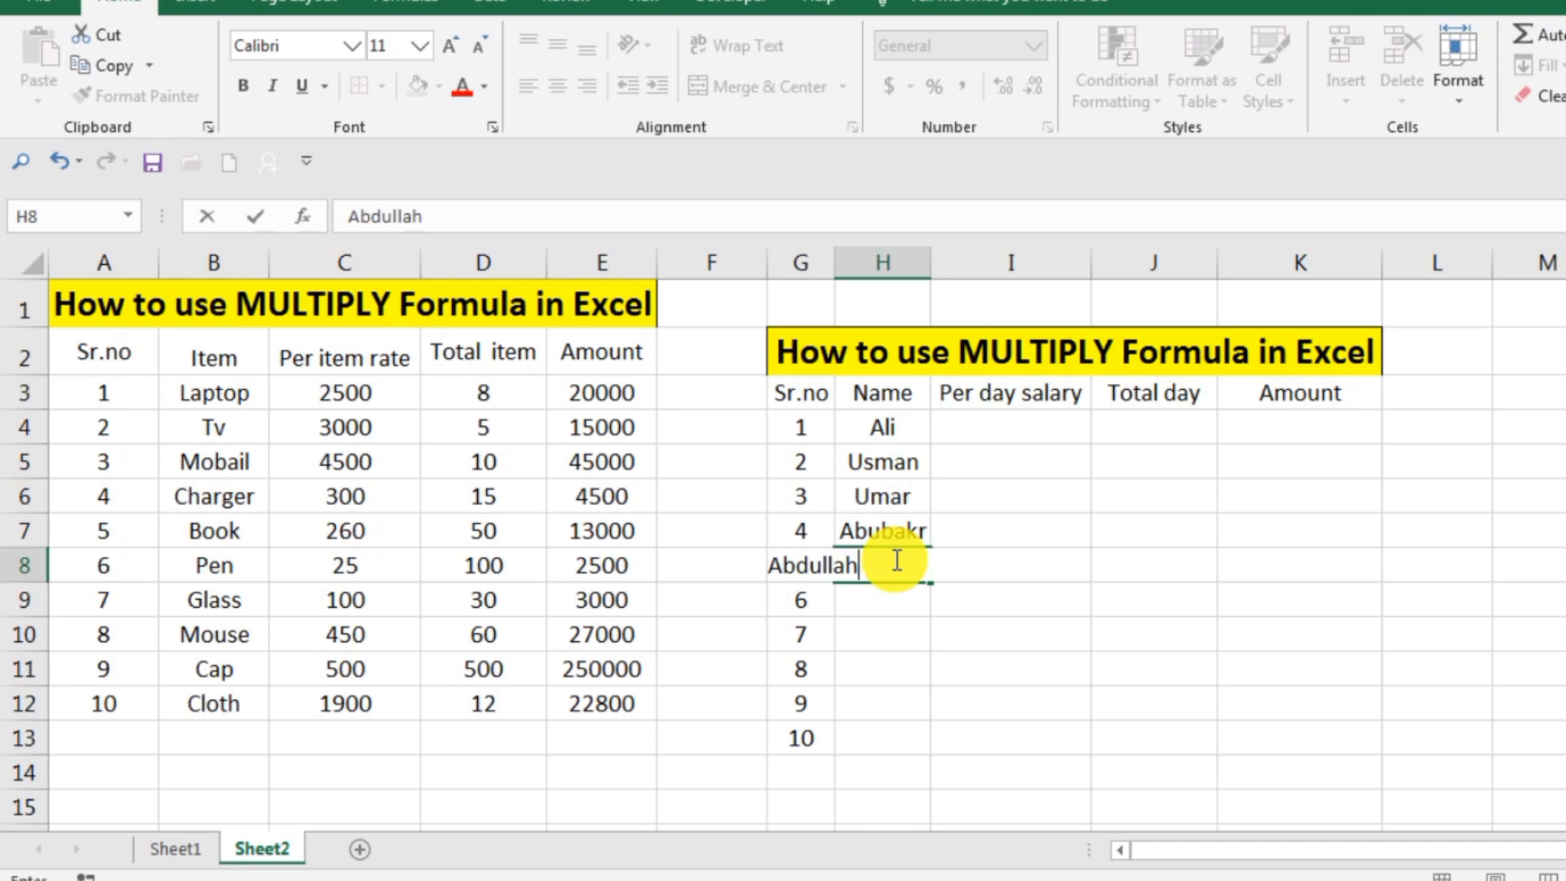
key("Return")
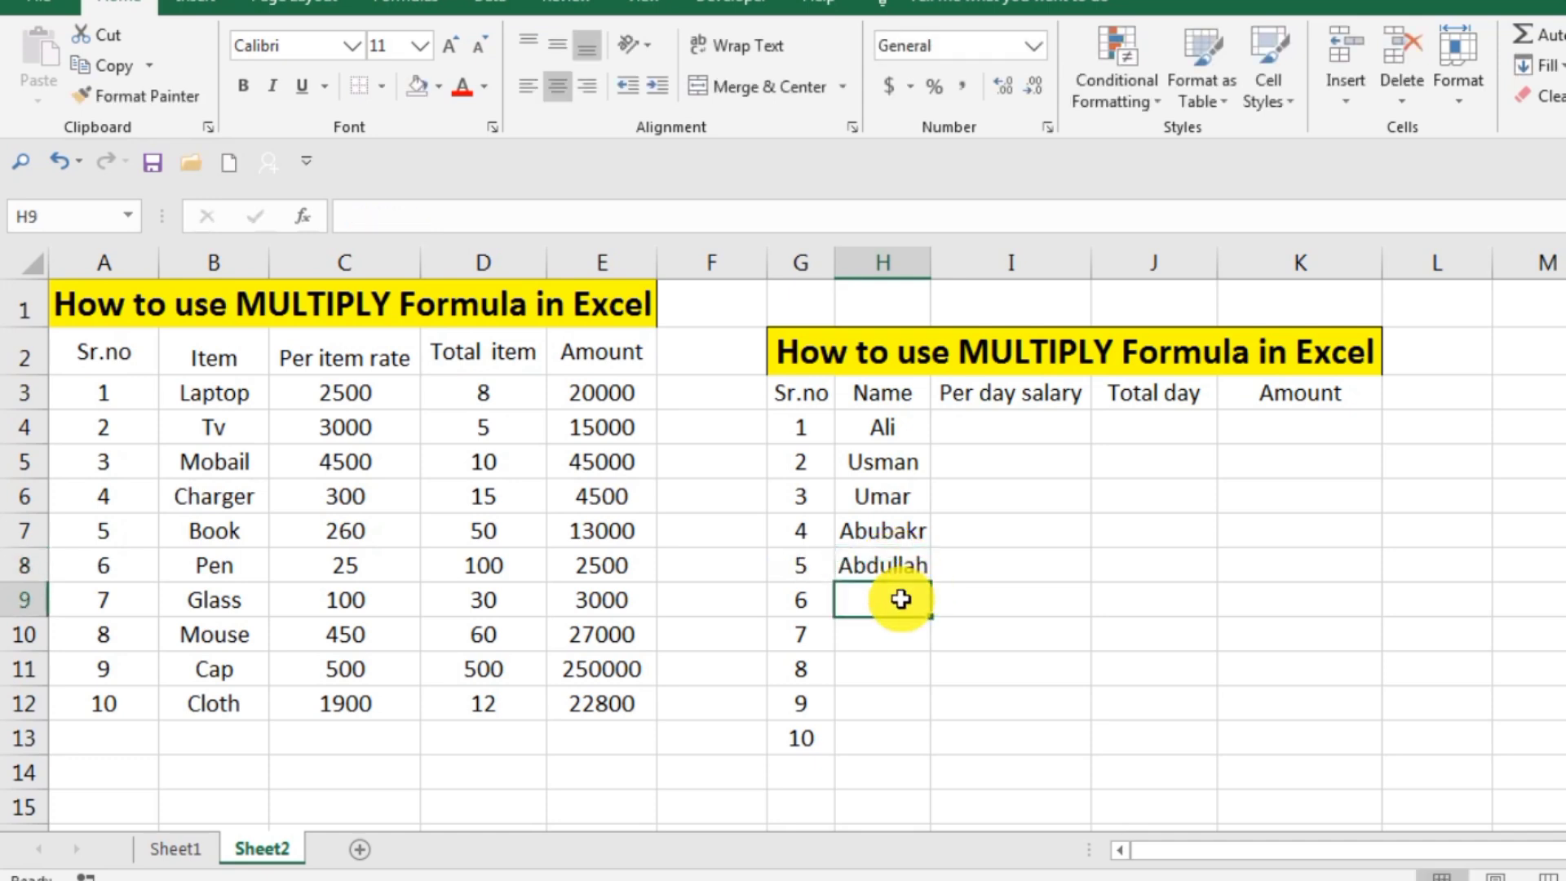
- Fill in the names of the sixth to ninth employees in H9, H10, H11 and H12
type("Hassan")
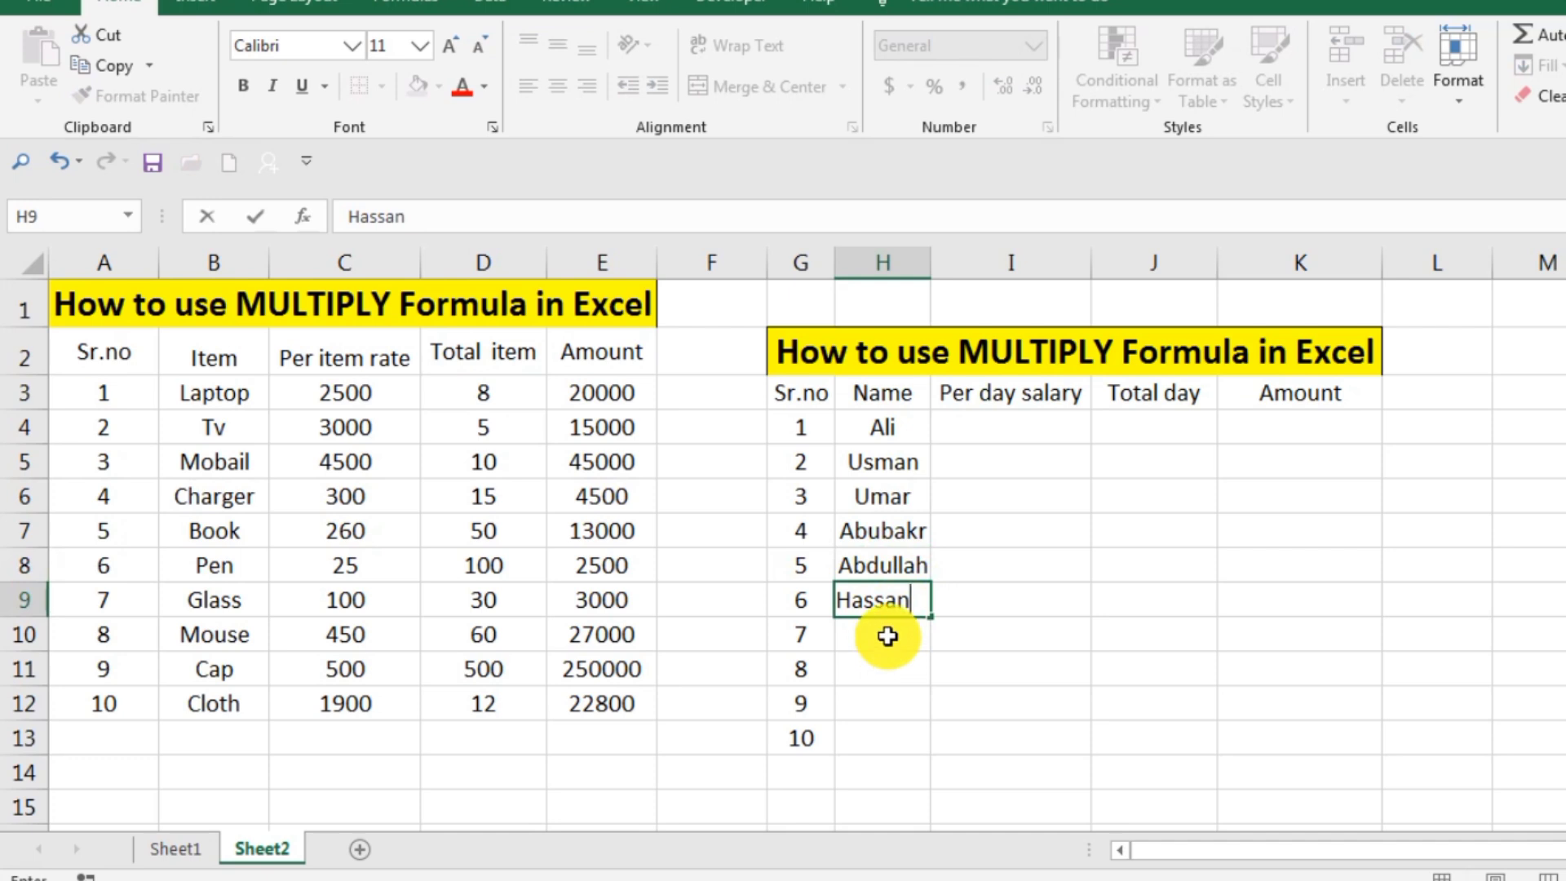
left_click(890, 637)
type("Raza")
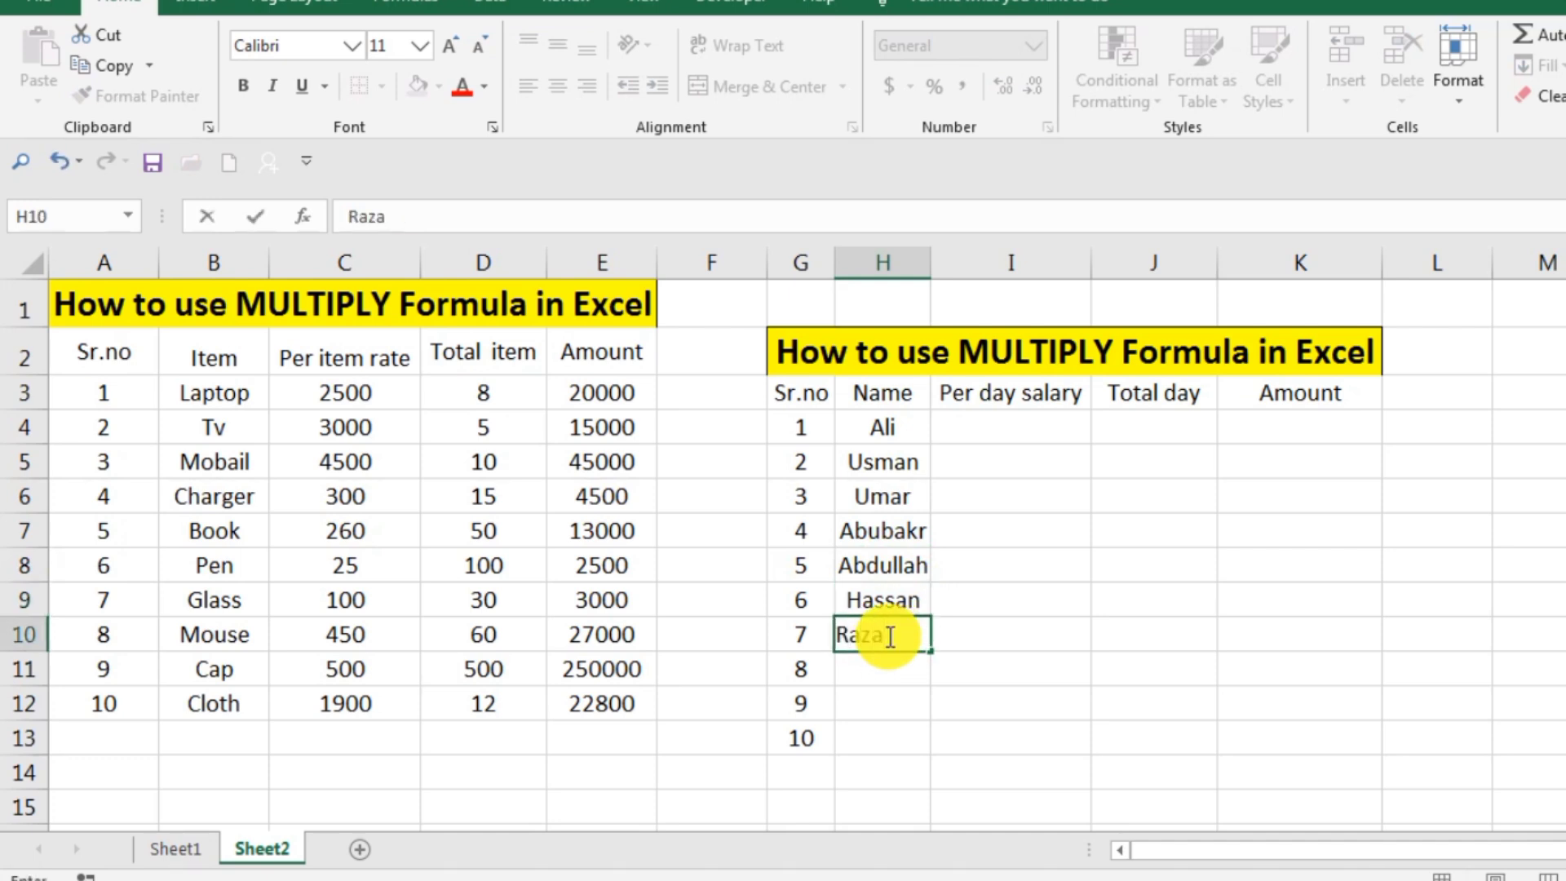
key("Return")
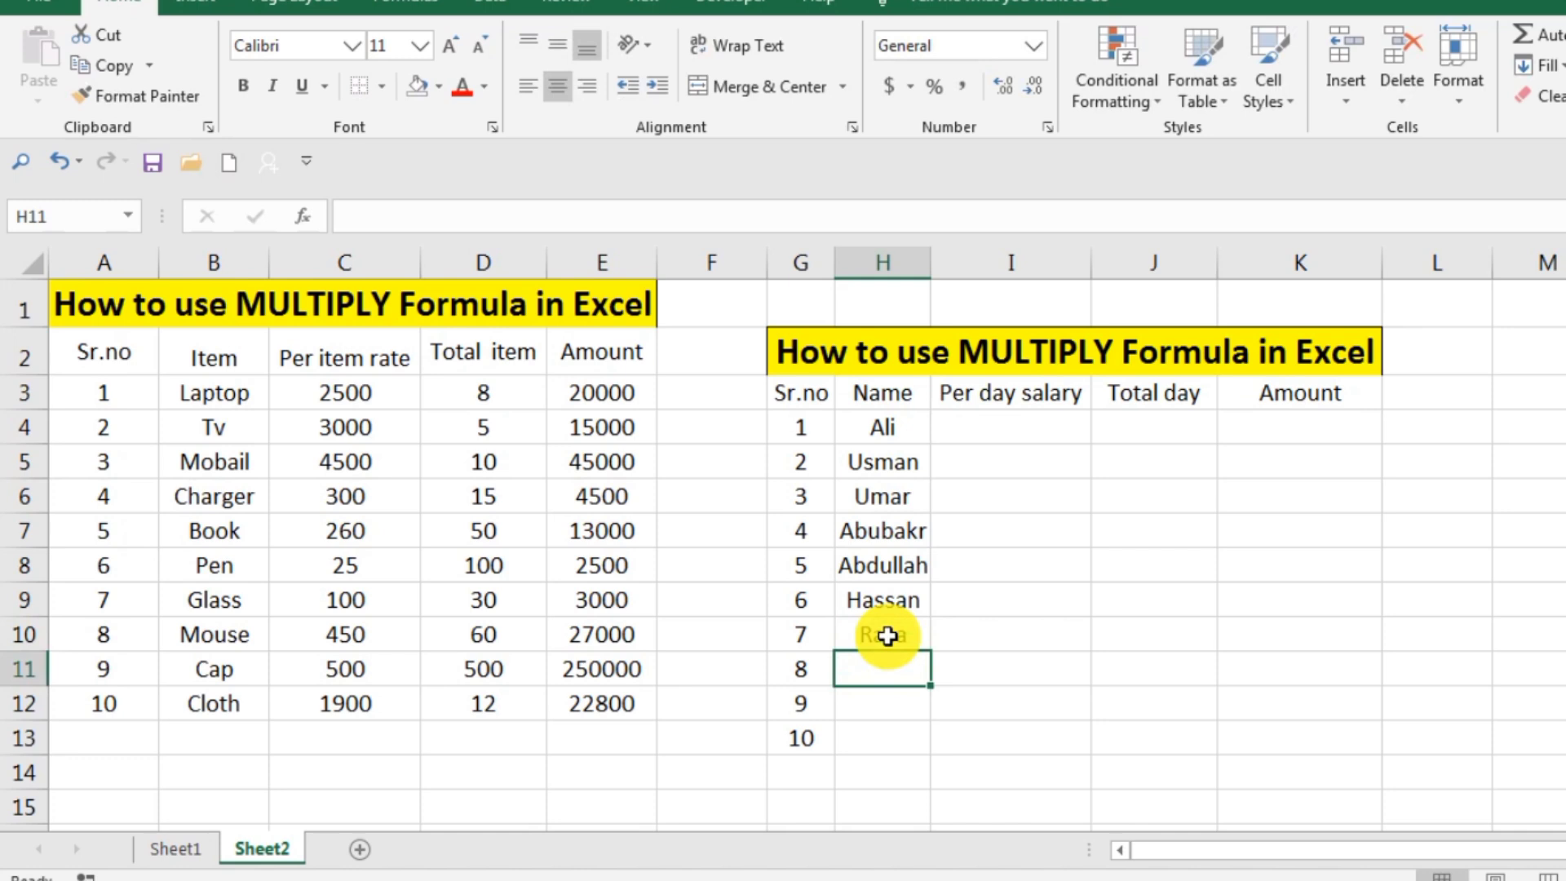
type("Saja")
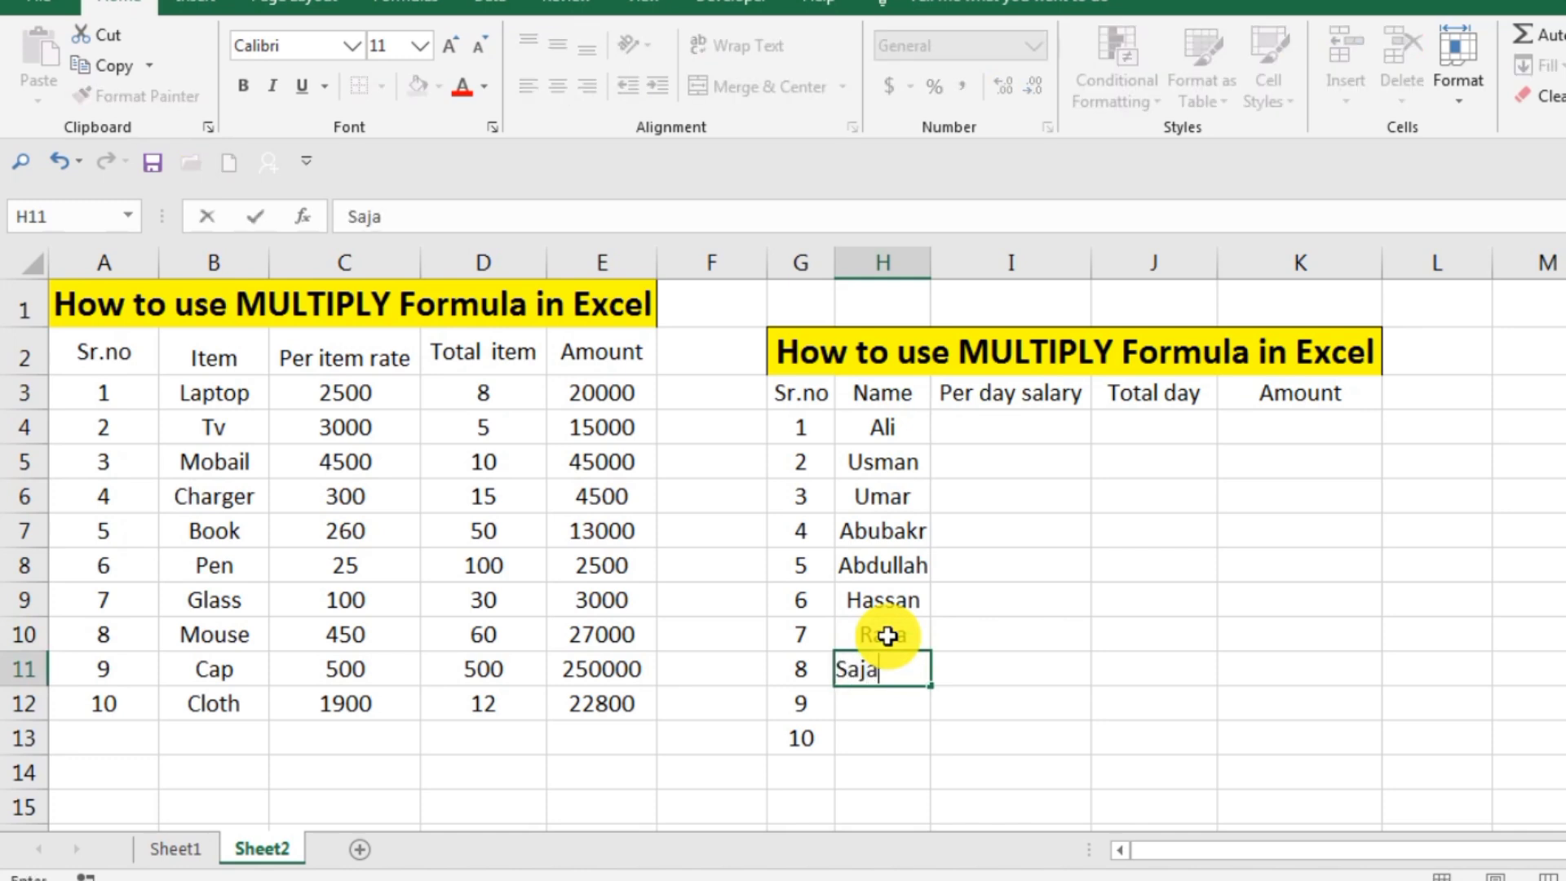
key("BackSpace")
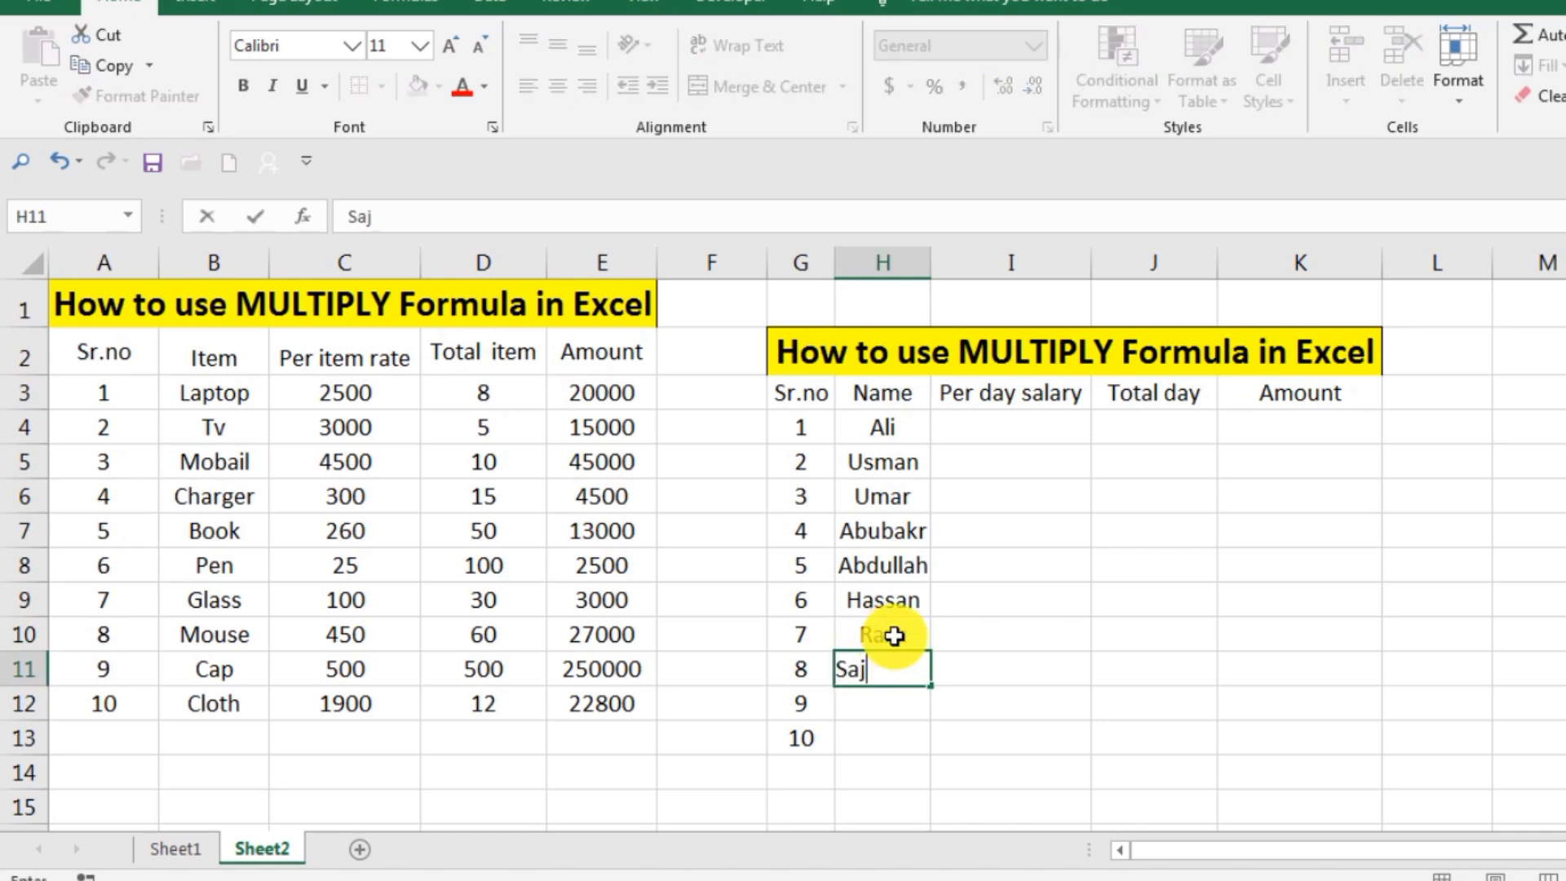
type("id")
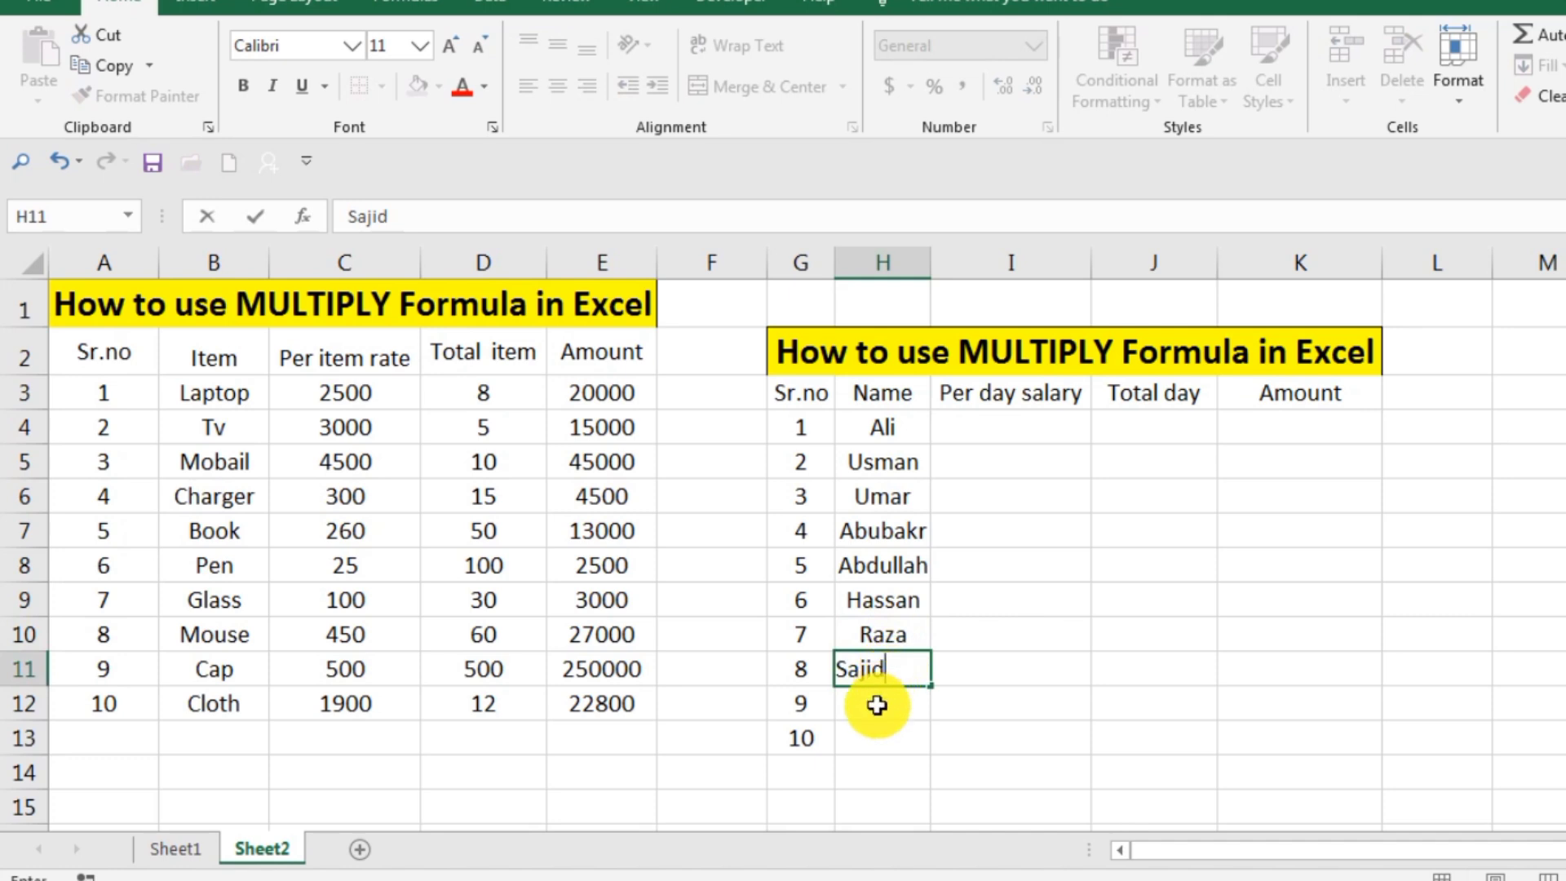
double_click(877, 703)
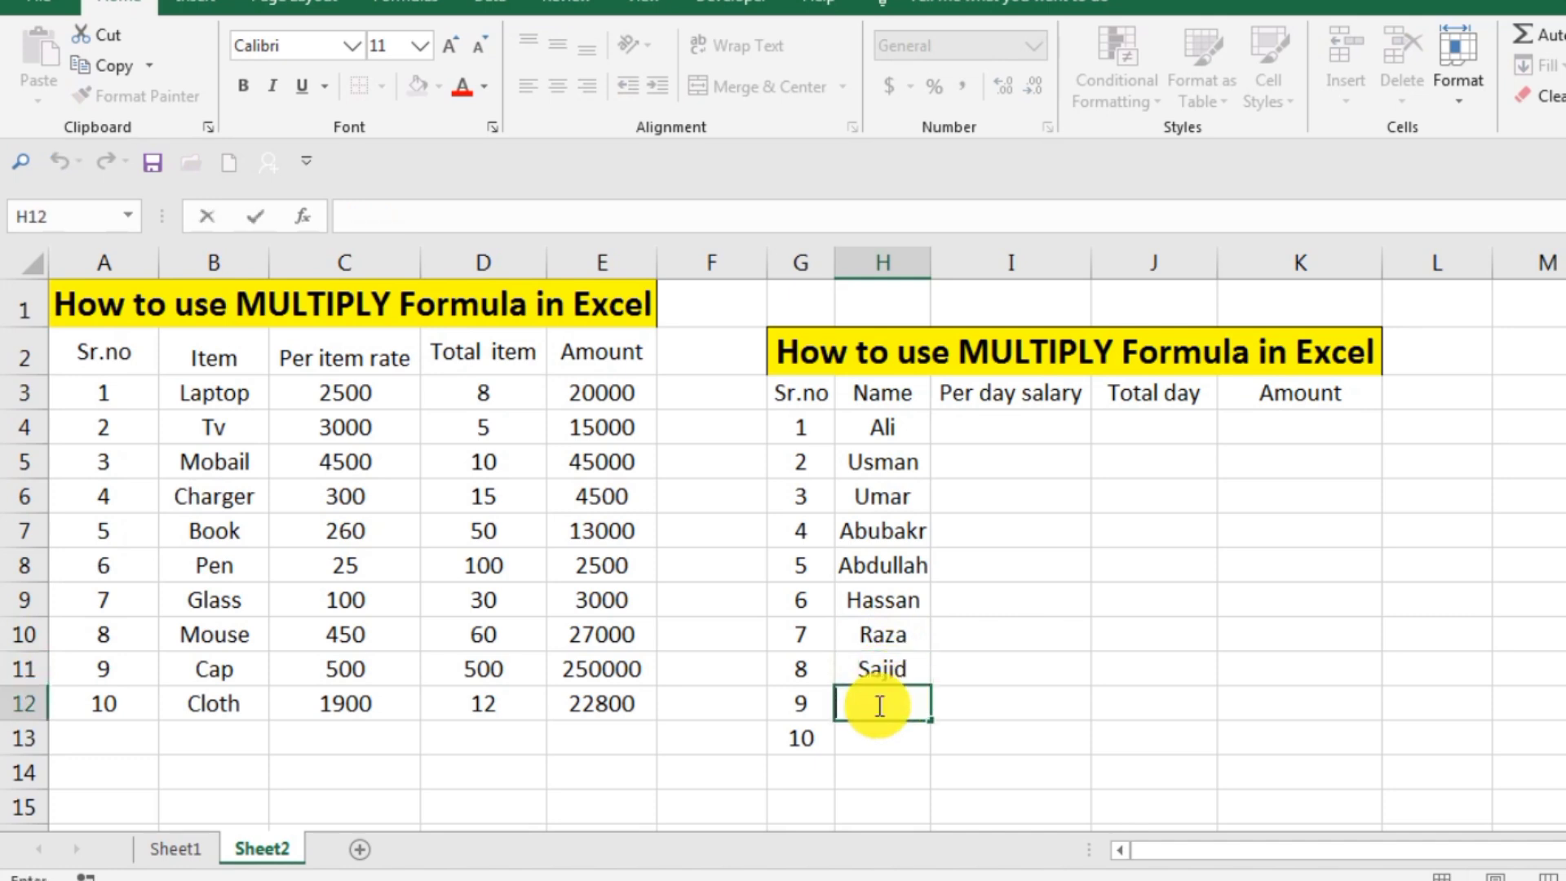
type("Hussain")
- Enter the tenth employee's name, capitalized, in H13 to complete the Name column
left_click(882, 729)
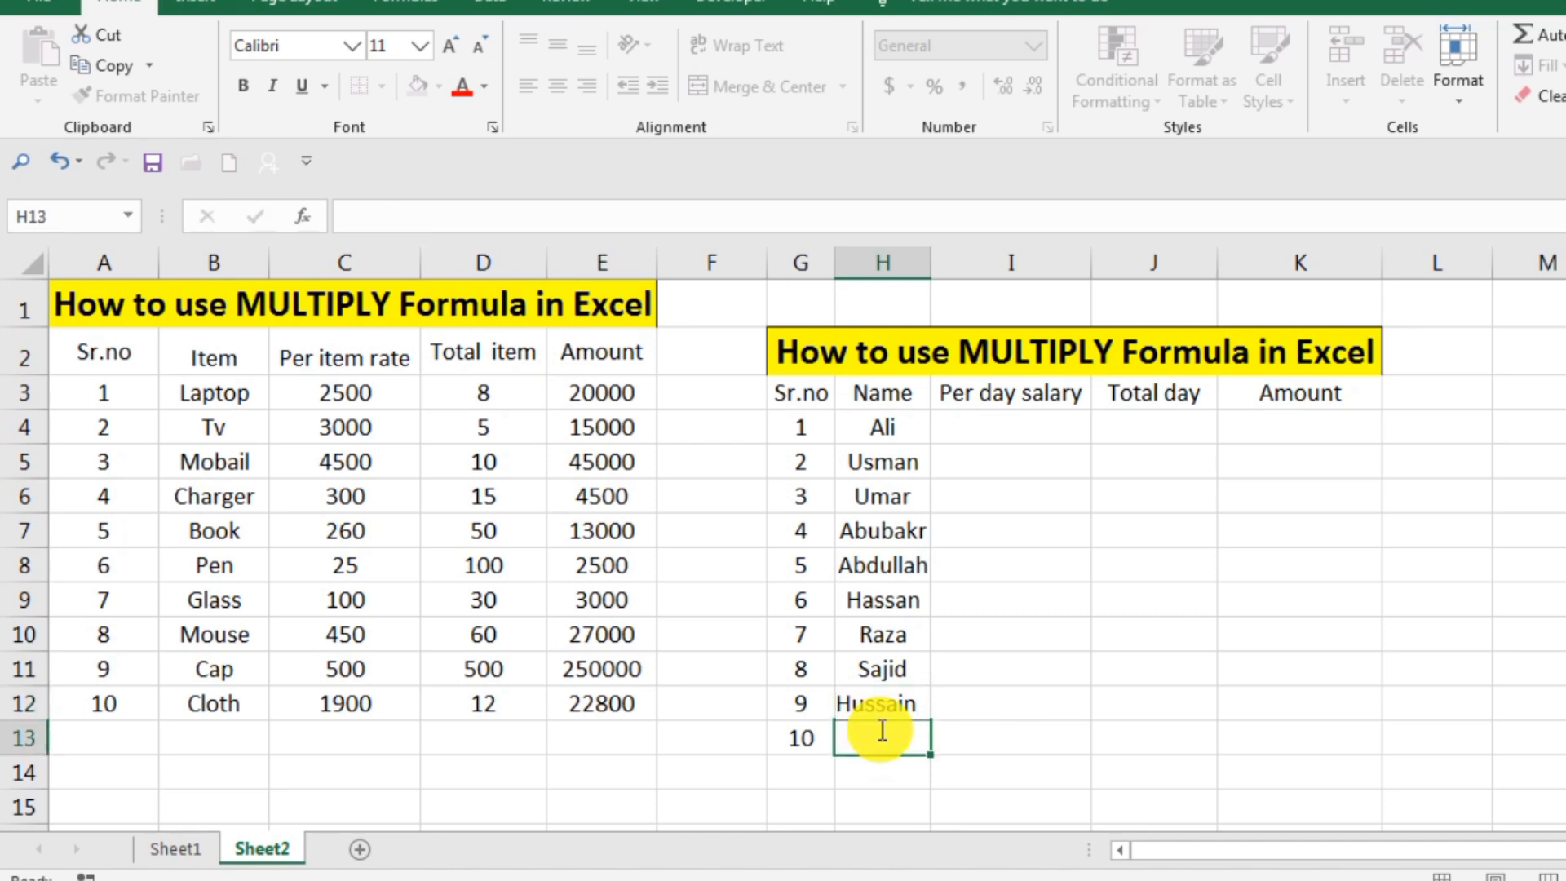
double_click(882, 729)
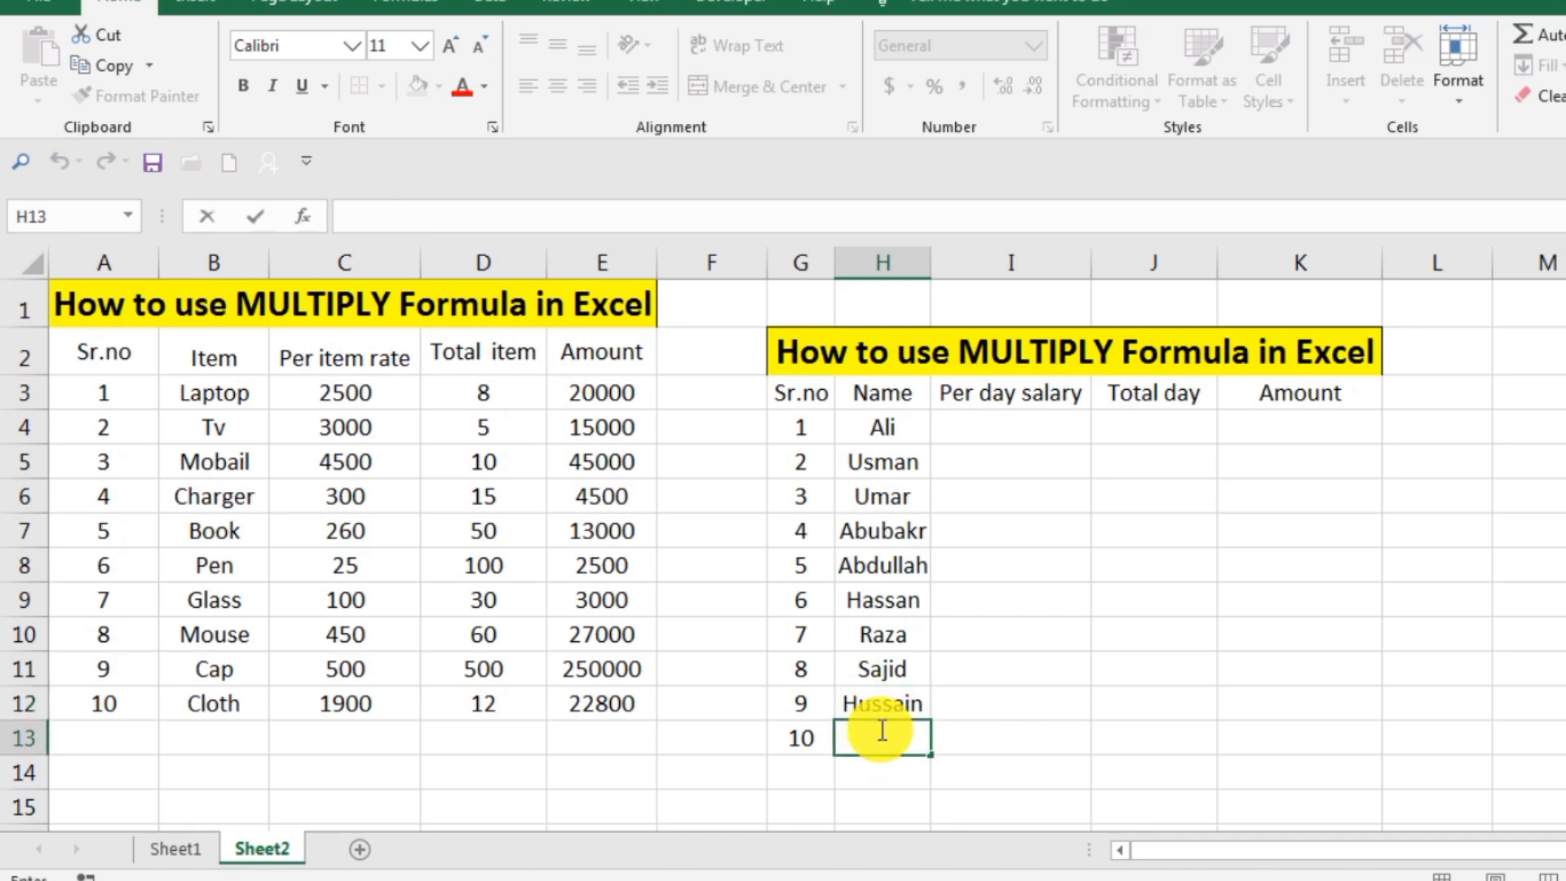
type("aamar")
key("BackSpace")
key("BackSpace")
key("BackSpace")
key("BackSpace")
key("BackSpace")
type("Ammar")
key("Return")
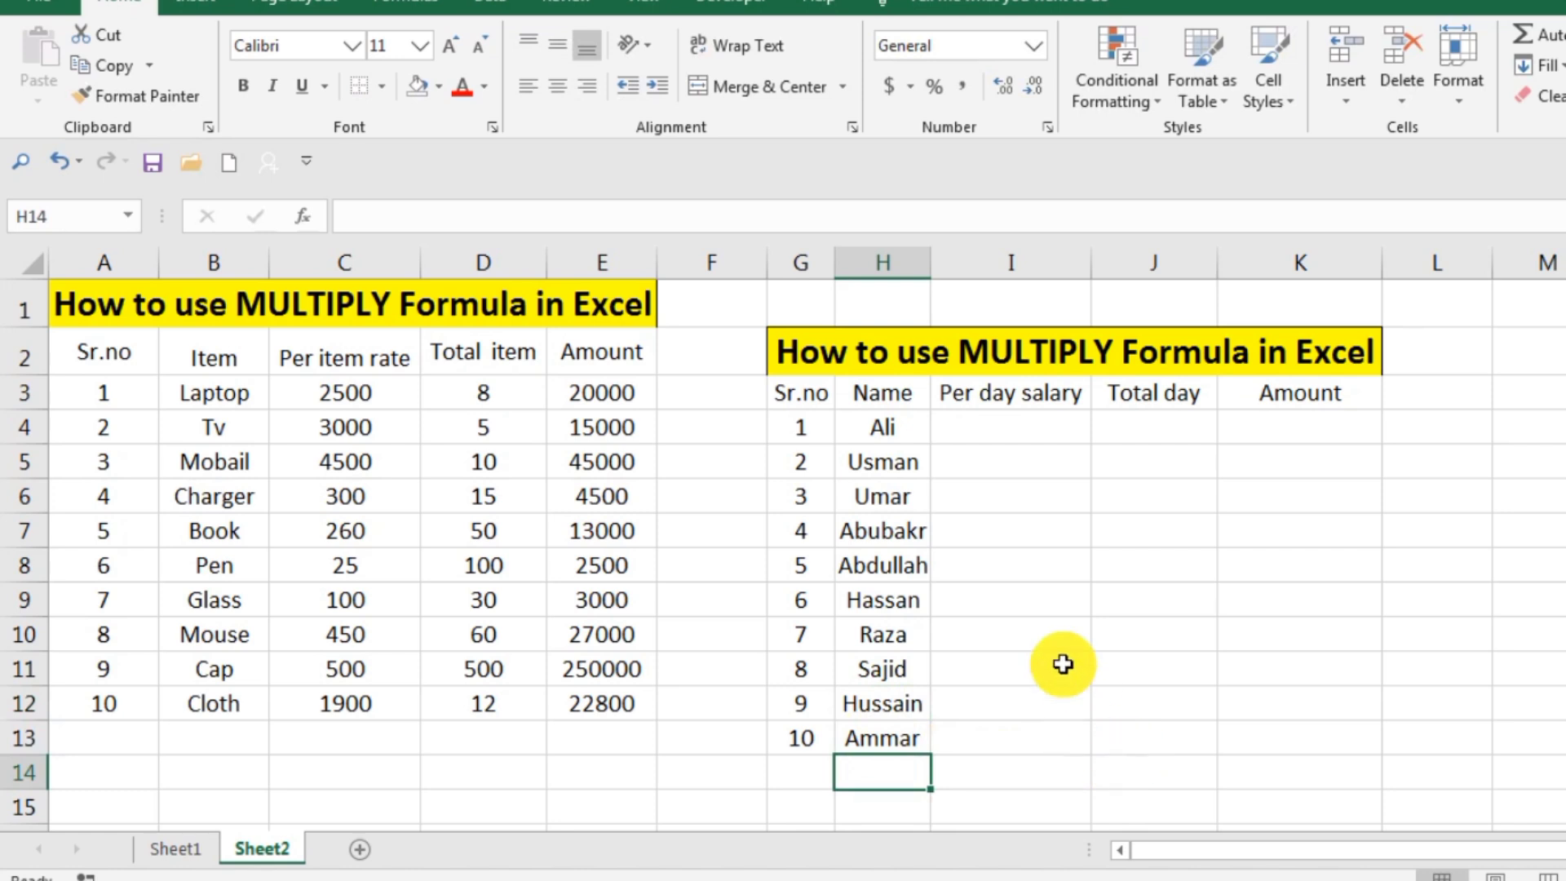
- Enter the per day salaries 800, 900, 890 and 980 for the first four employees in I4 to I7
left_click(1055, 662)
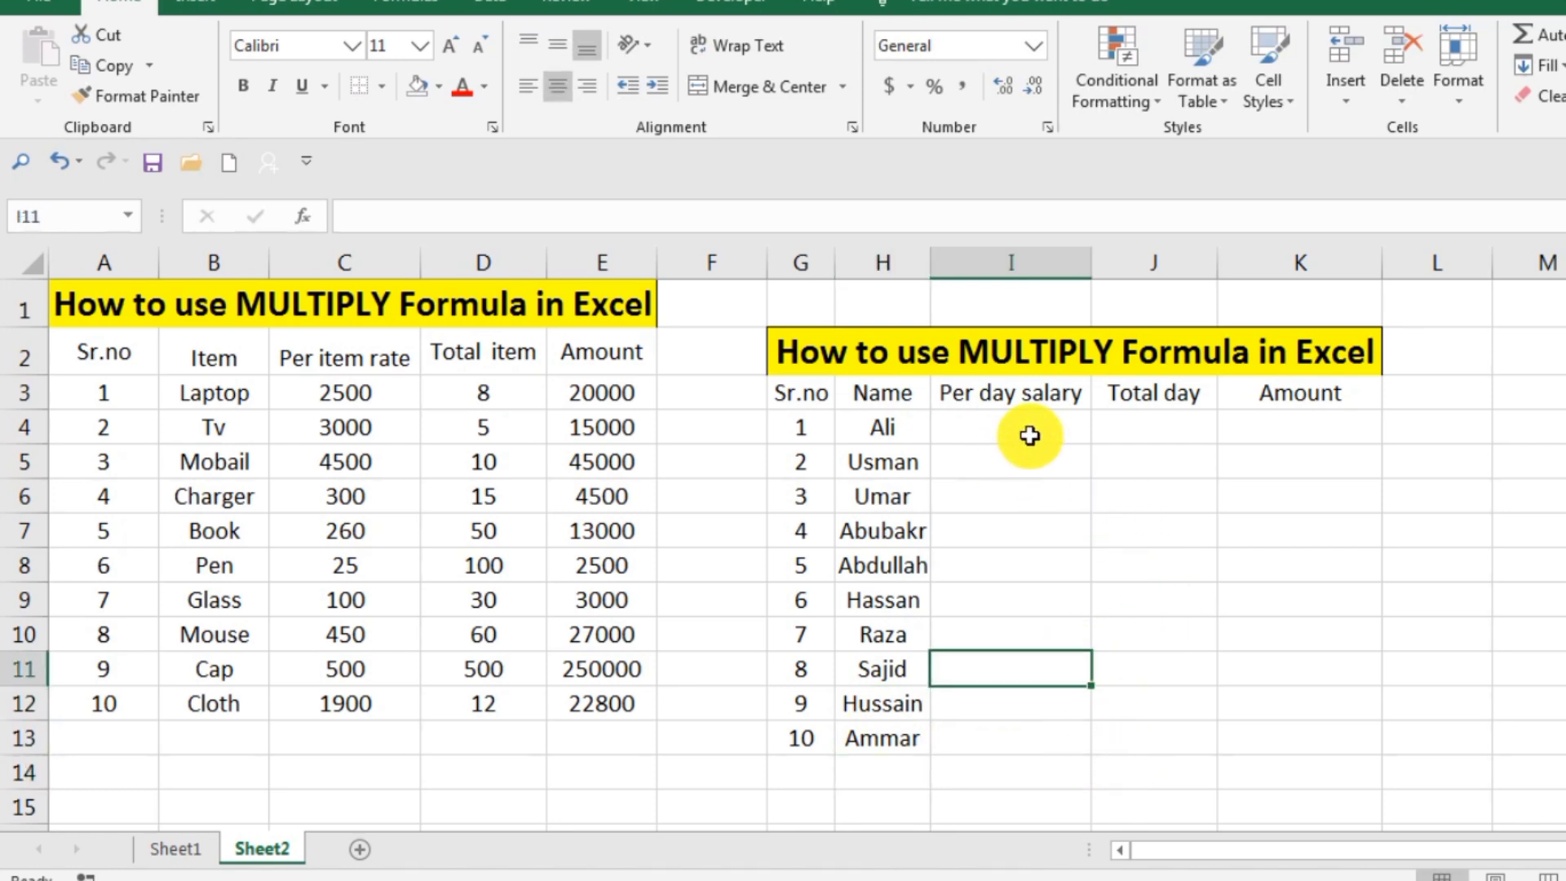
left_click(1022, 418)
double_click(1022, 419)
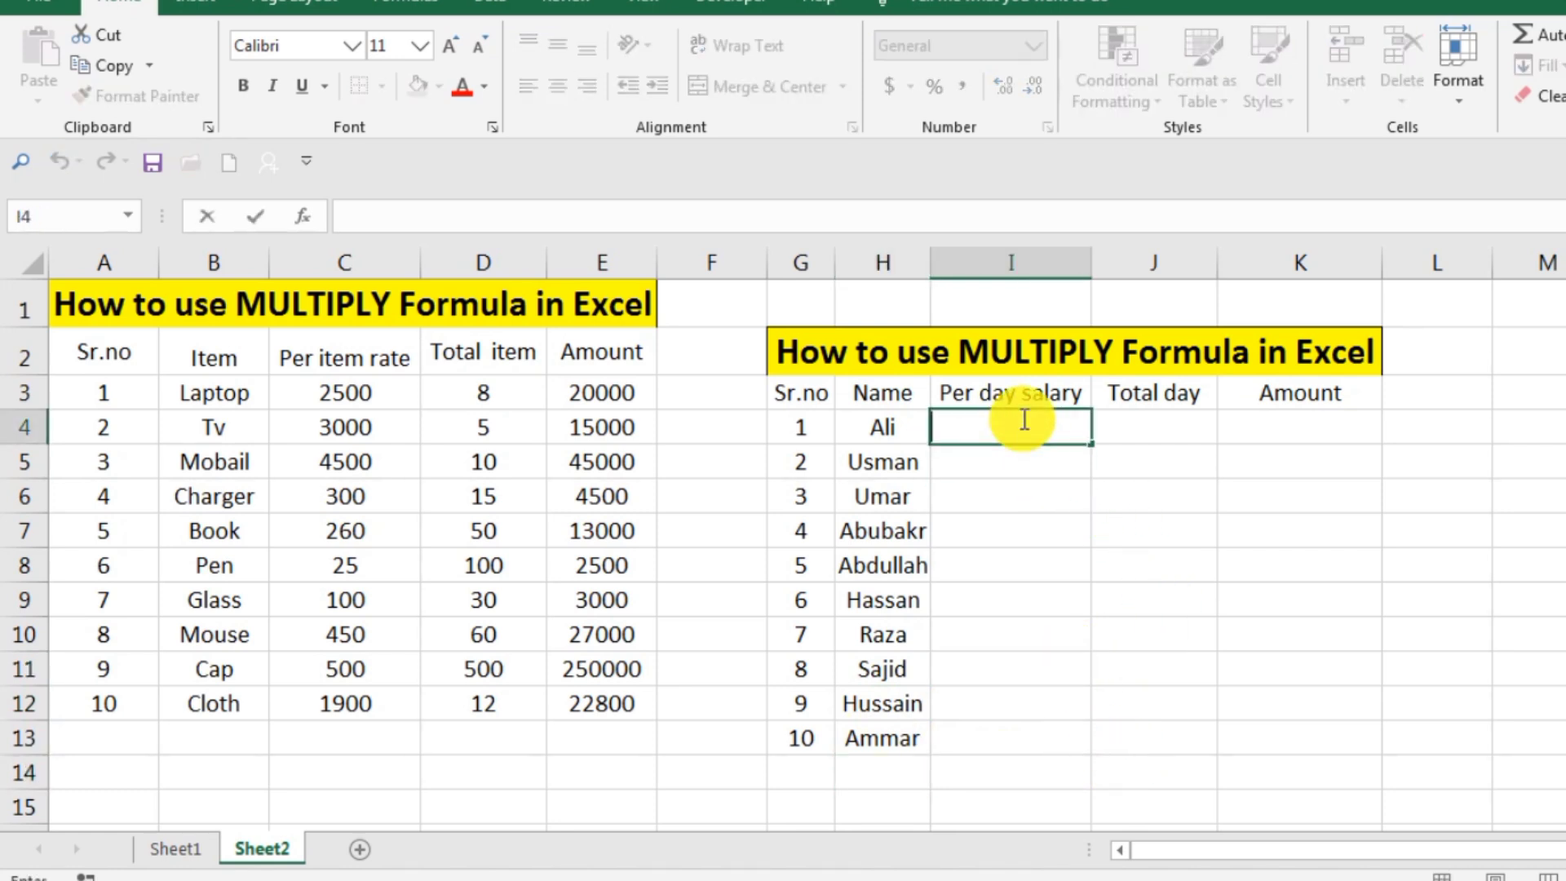
type("800")
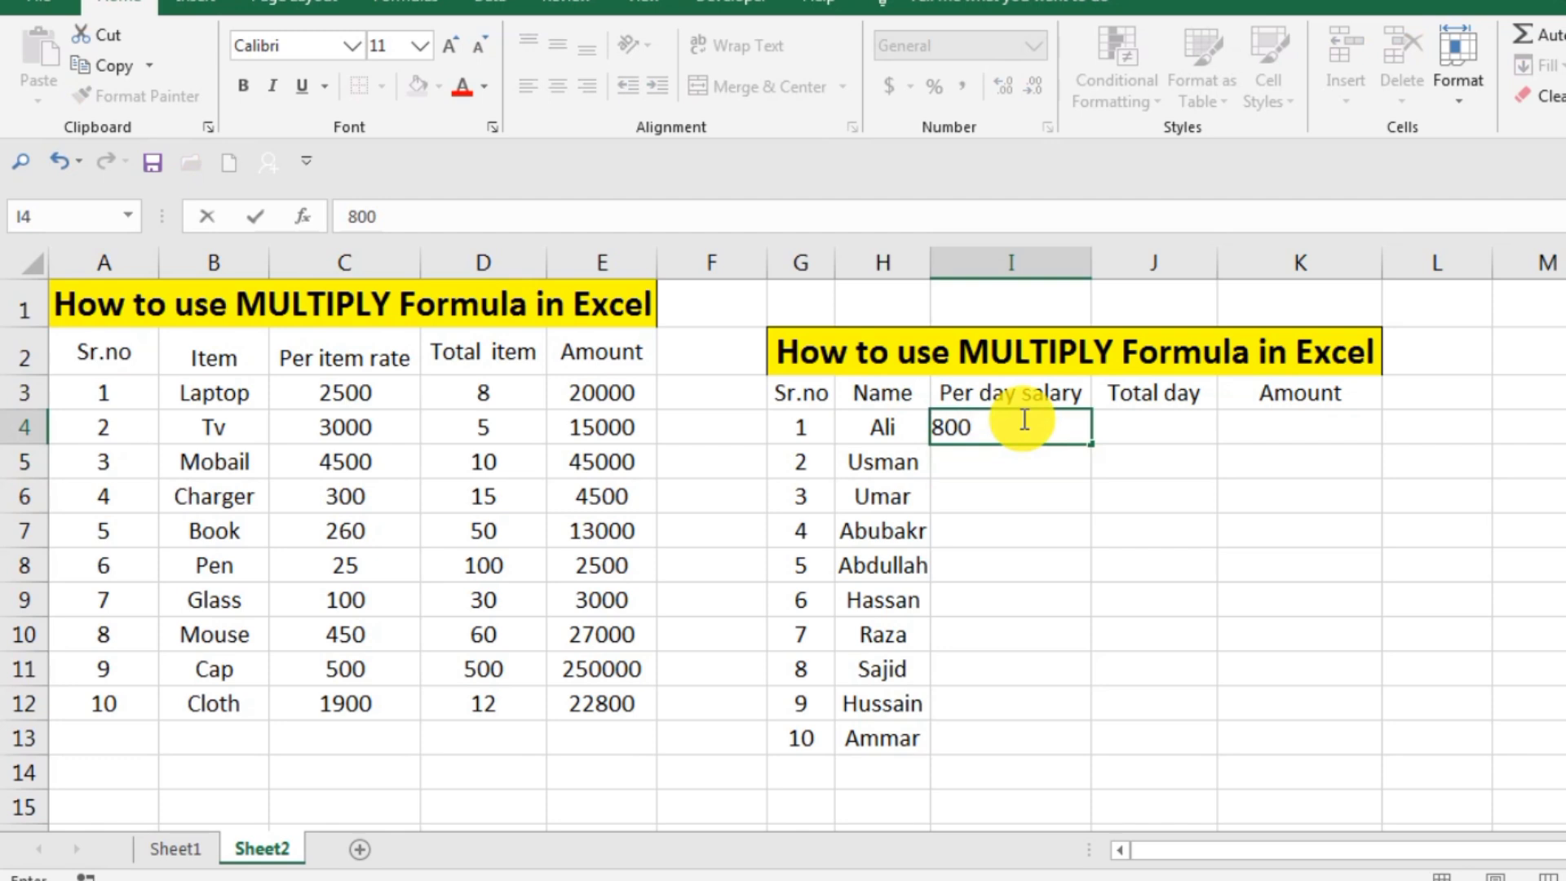
key("Return")
type("900")
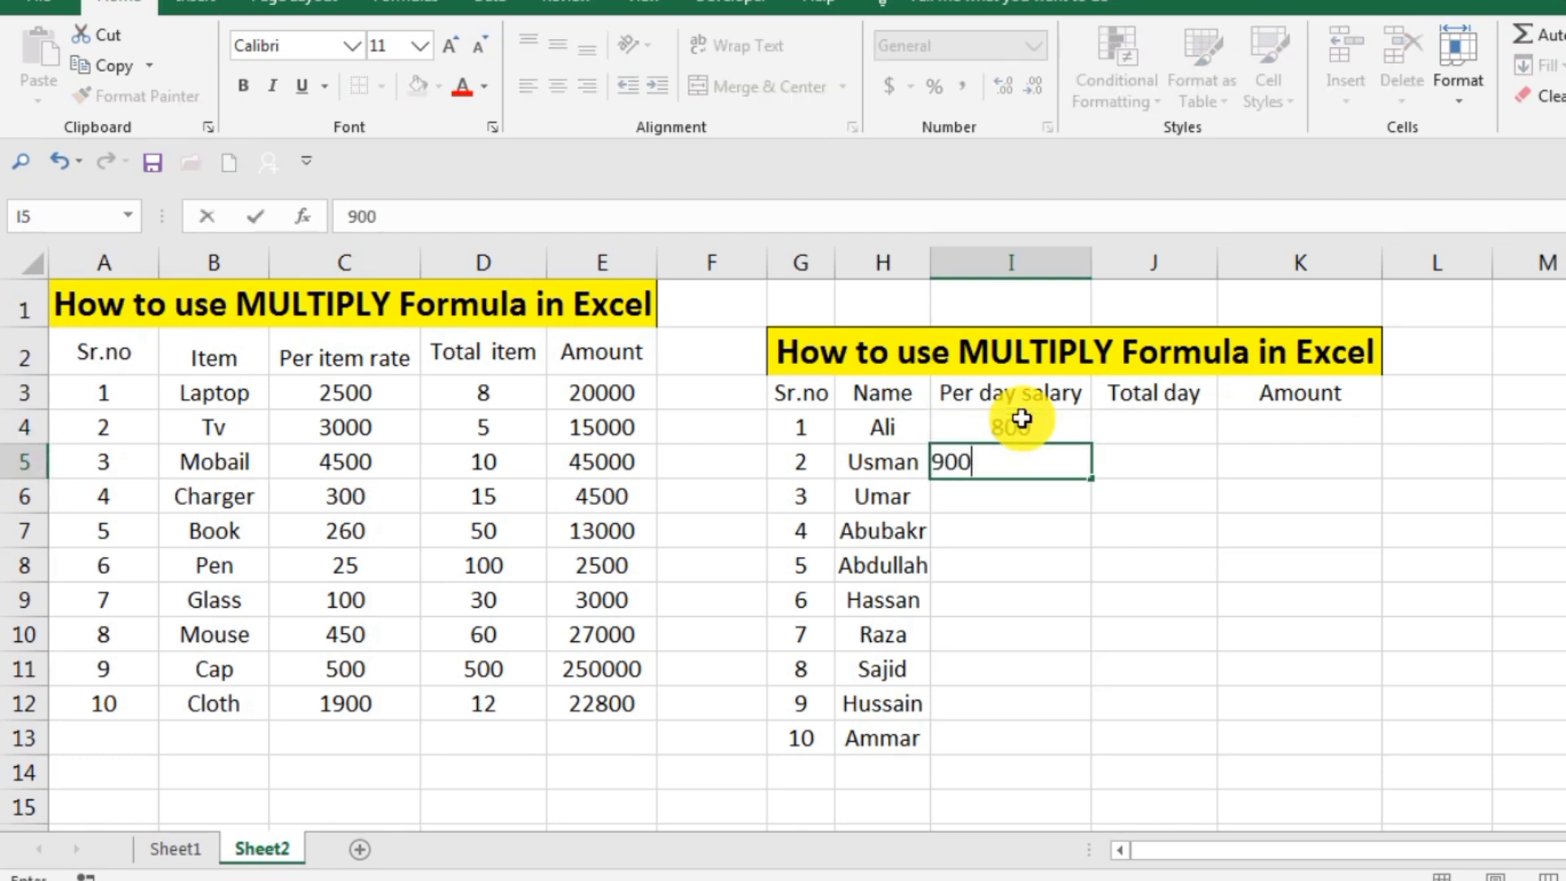
key("Return")
type("890")
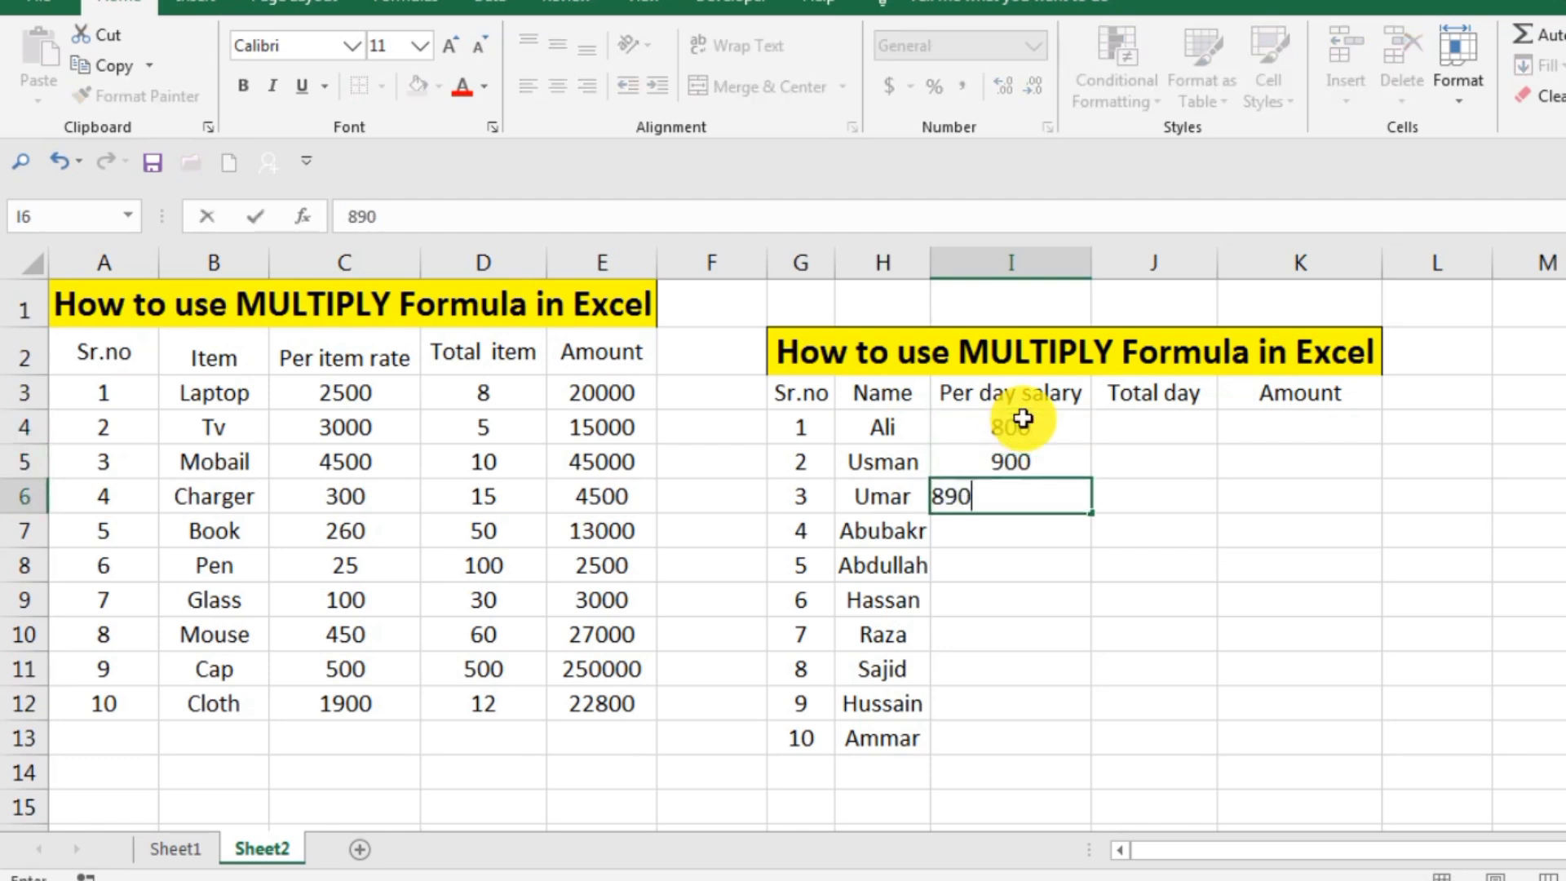
key("Return")
type("980")
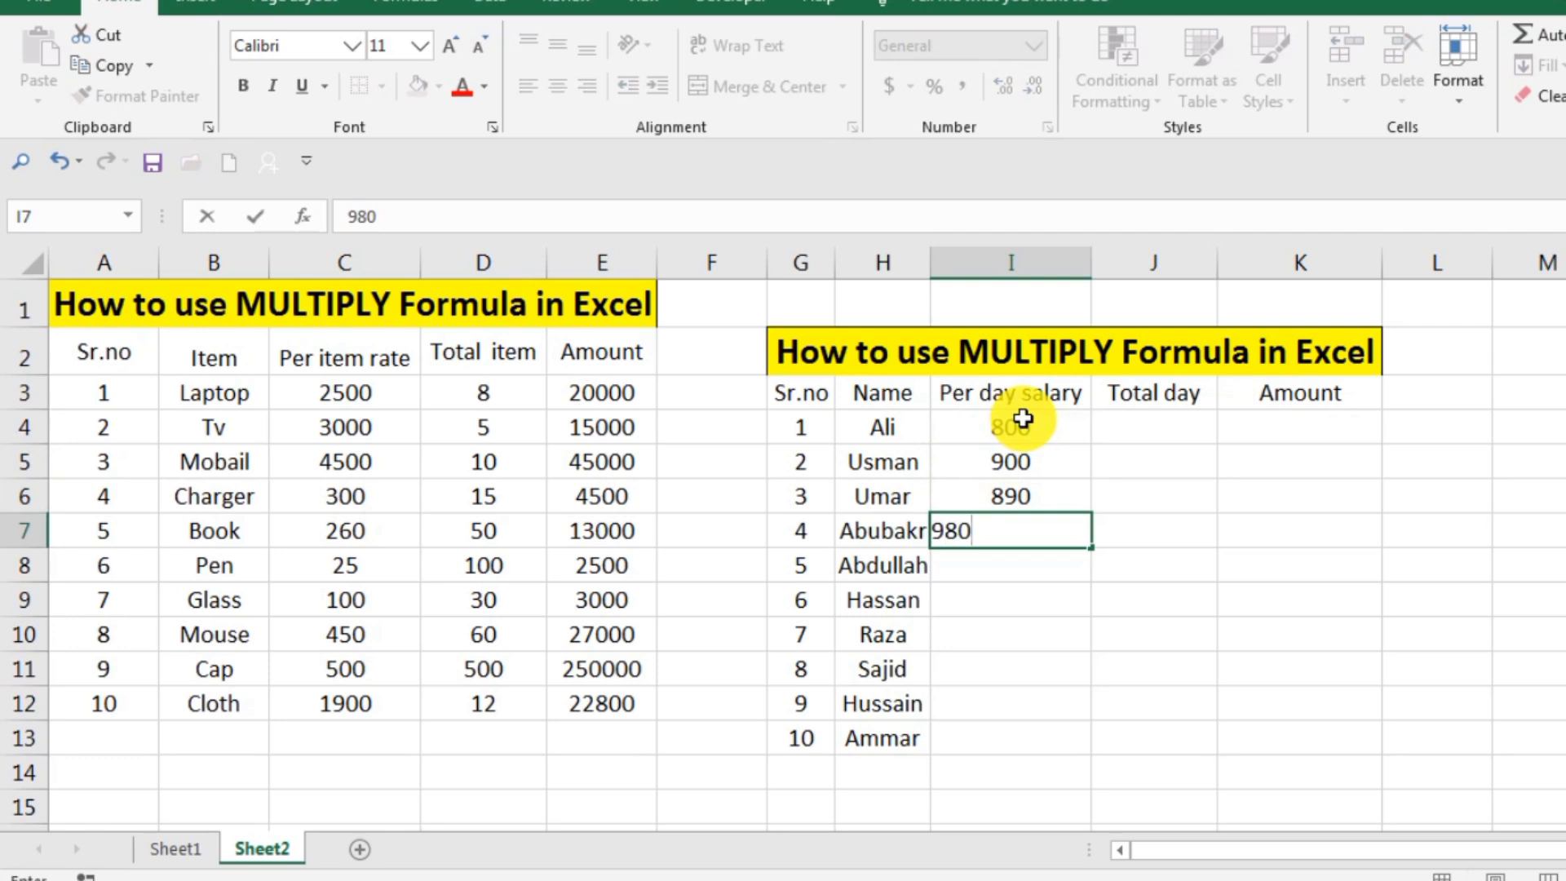
key("Return")
- Enter a per day salary of 550 for the fifth employee in I8
type("5550")
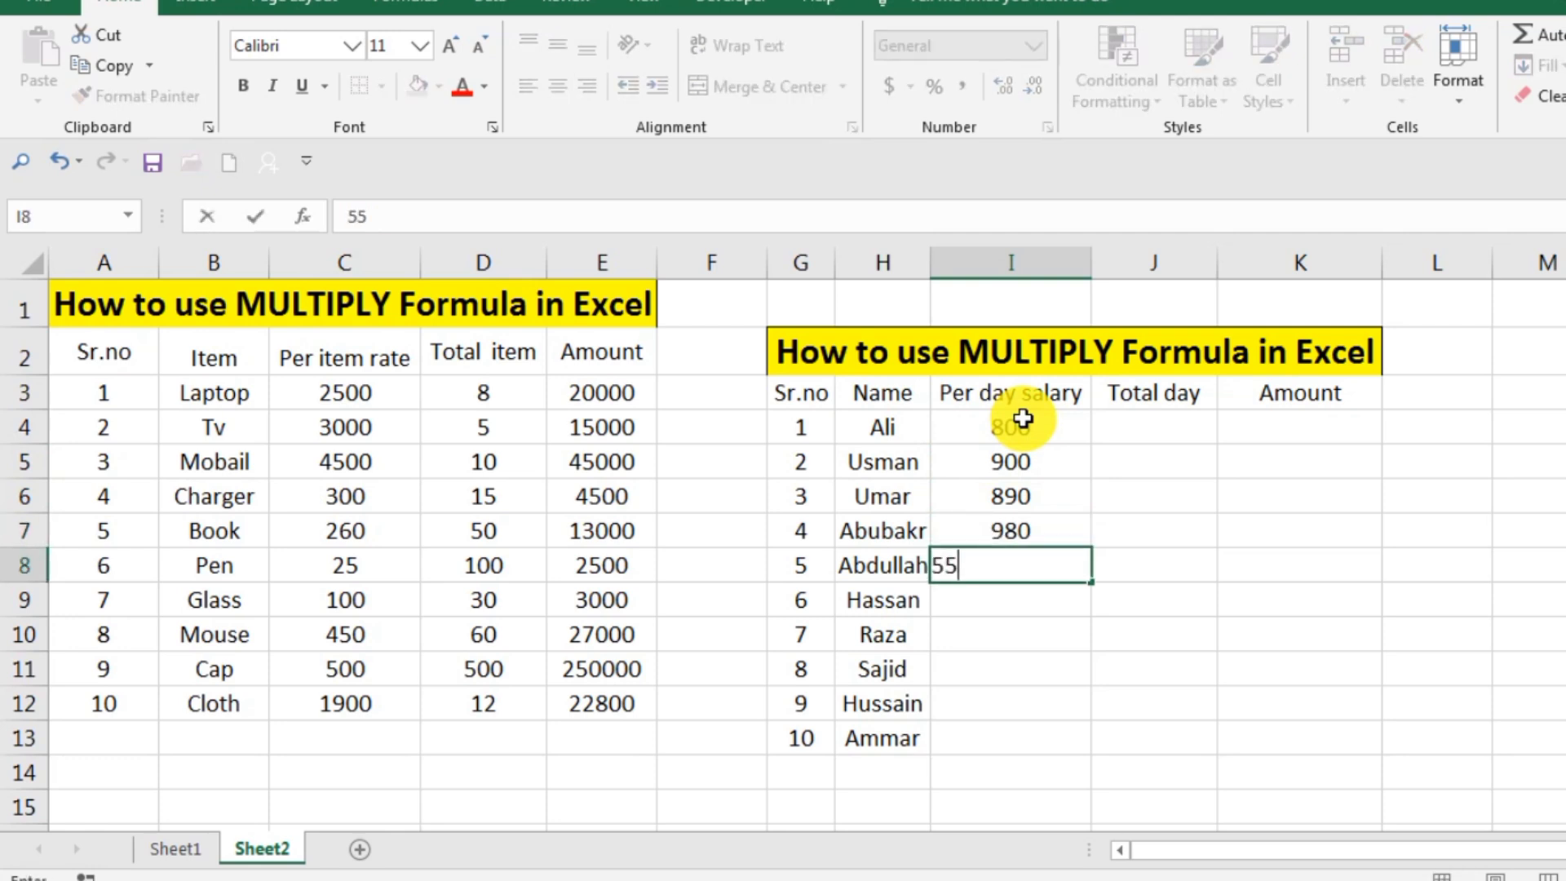
key("BackSpace")
key("BackSpace")
key("Return")
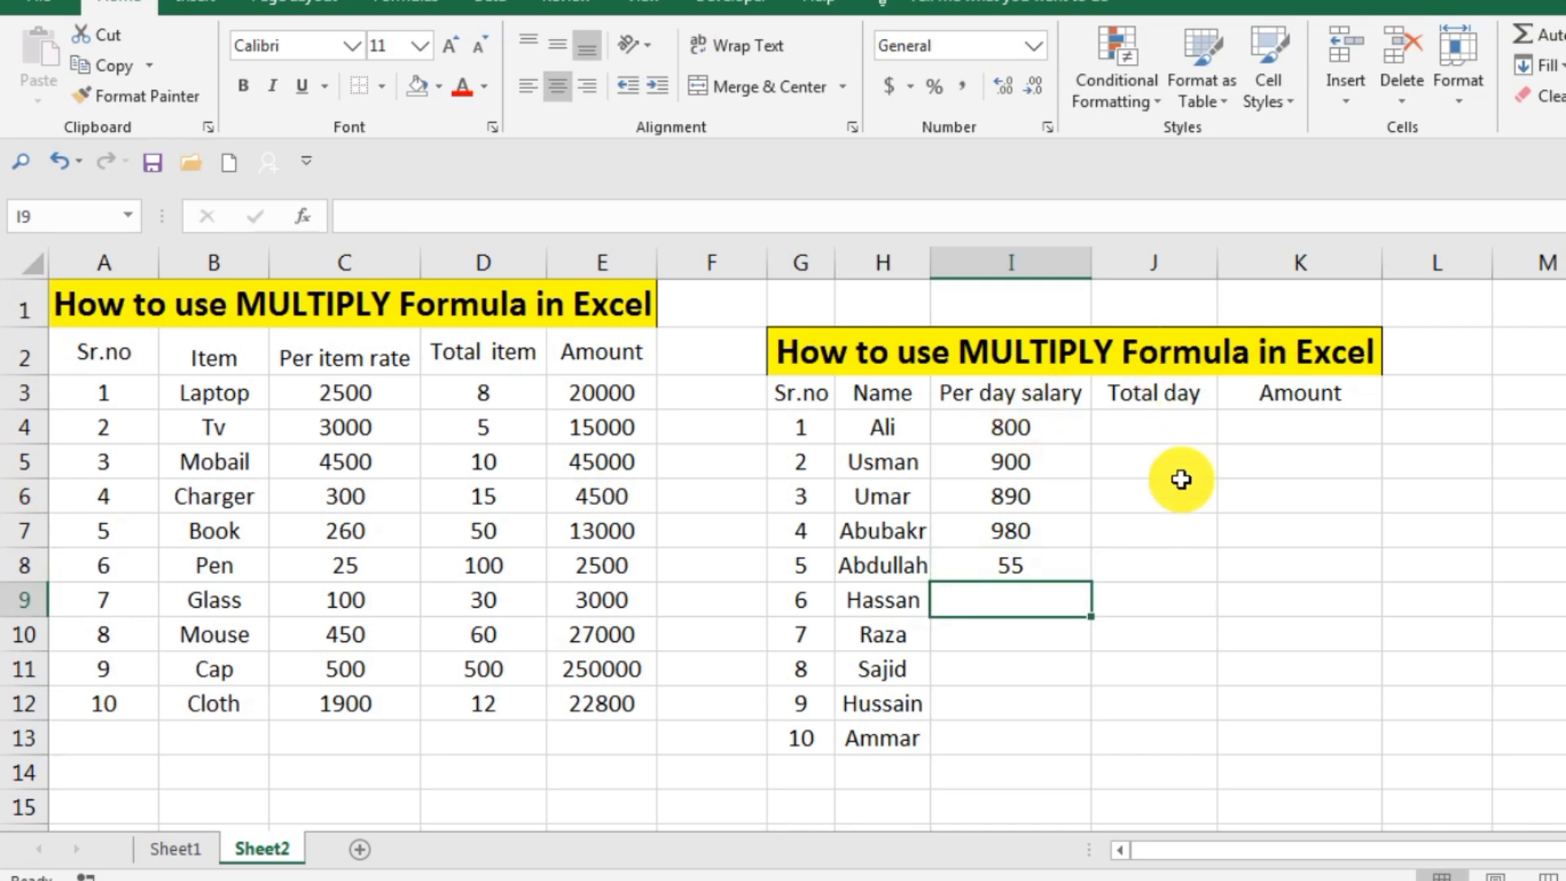
double_click(1072, 566)
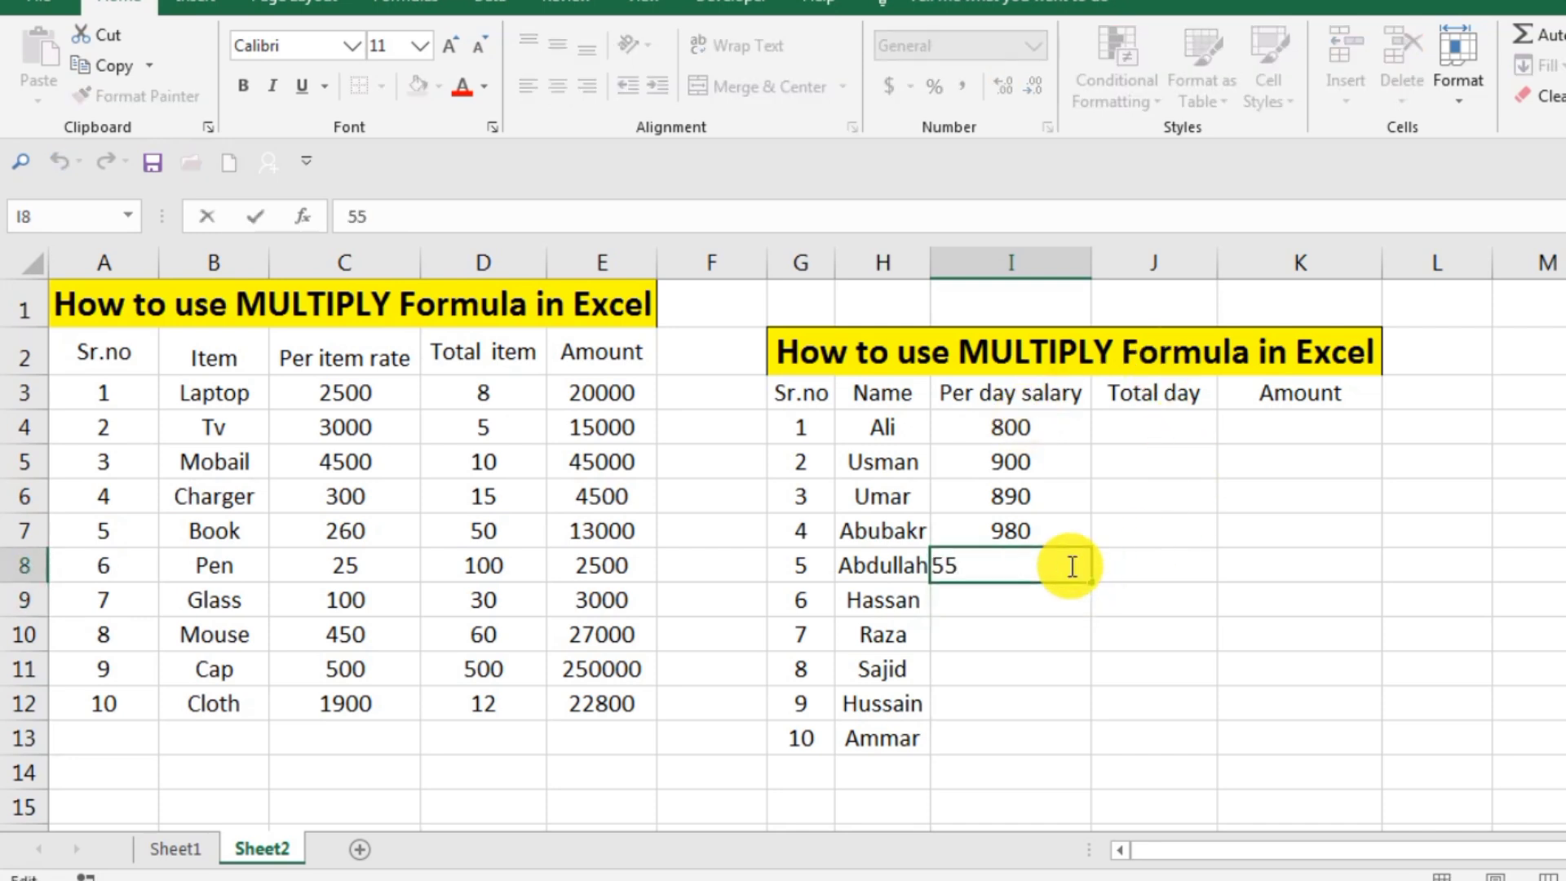
type("0")
key("Return")
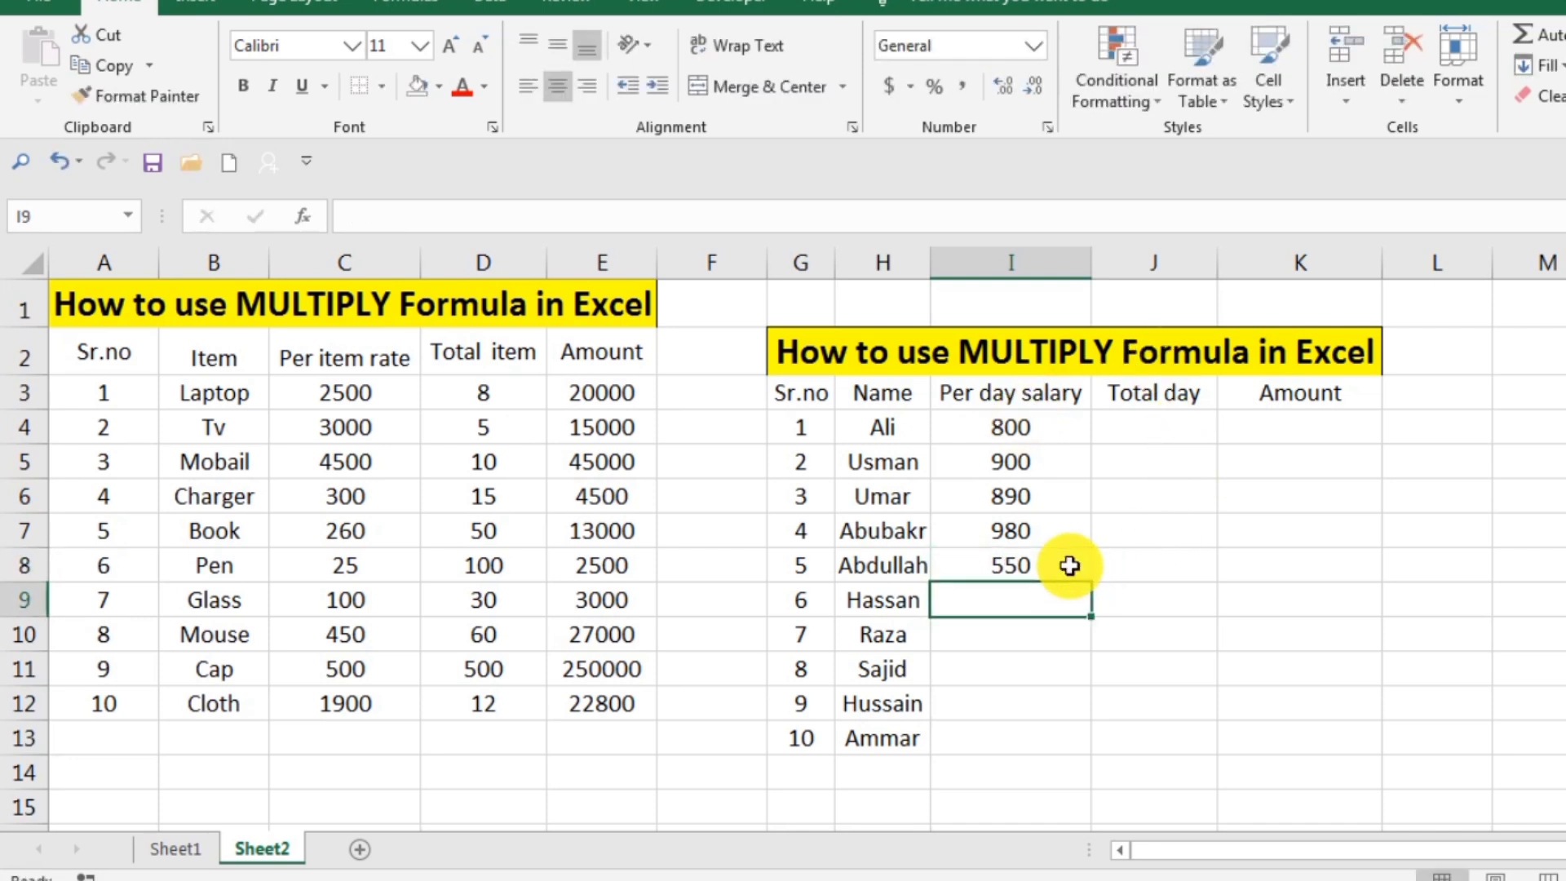
- Enter the per day salaries 560, 400 and 900 for the sixth to eighth employees in I9, I10 and I11
type("560")
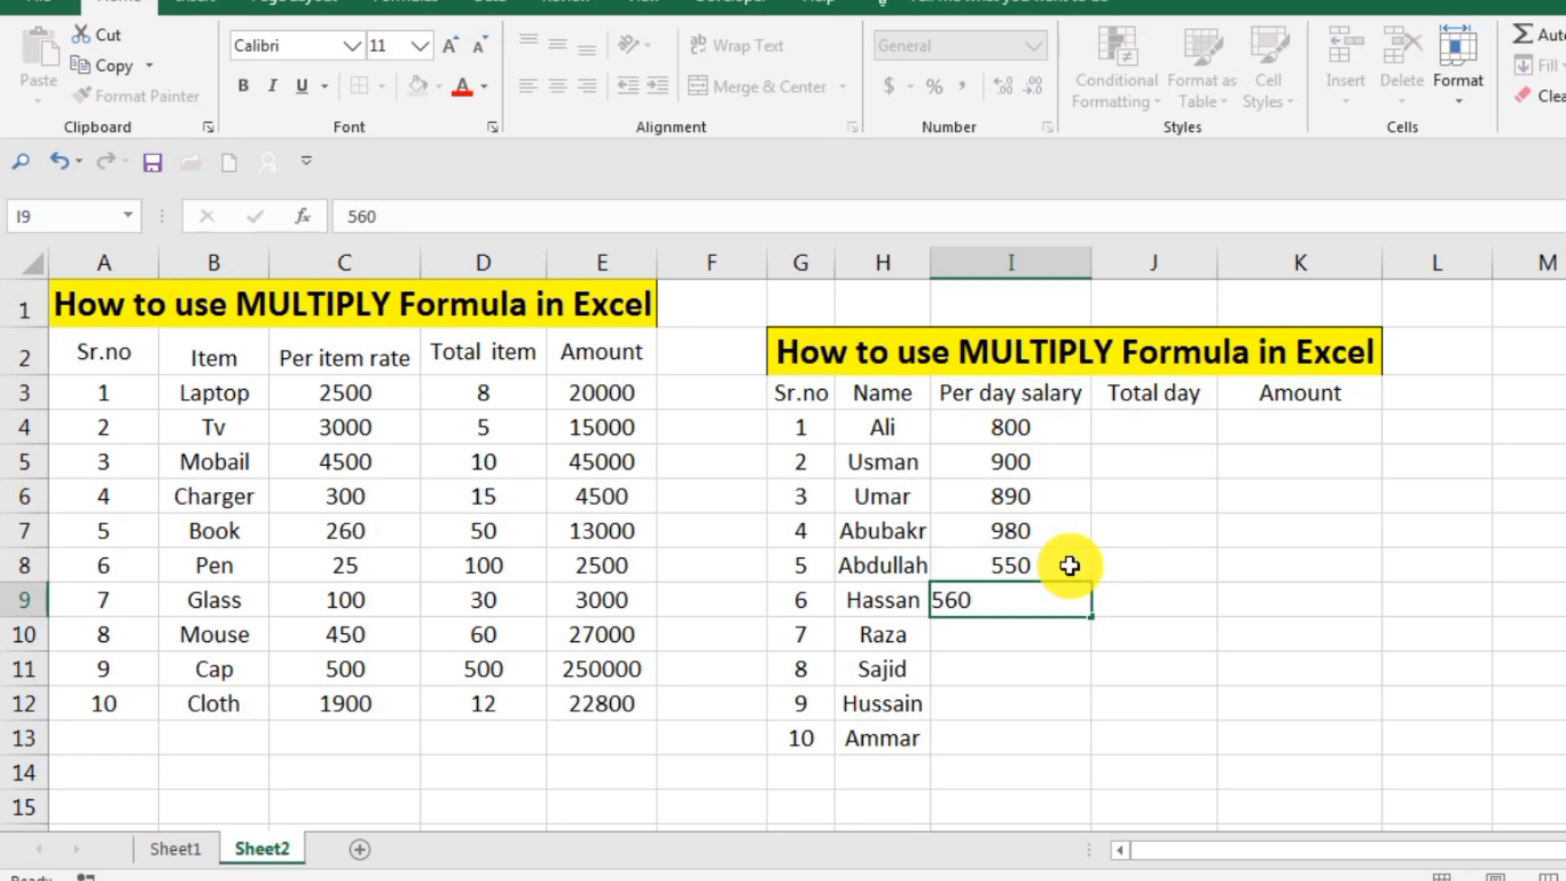
key("Return")
type("400")
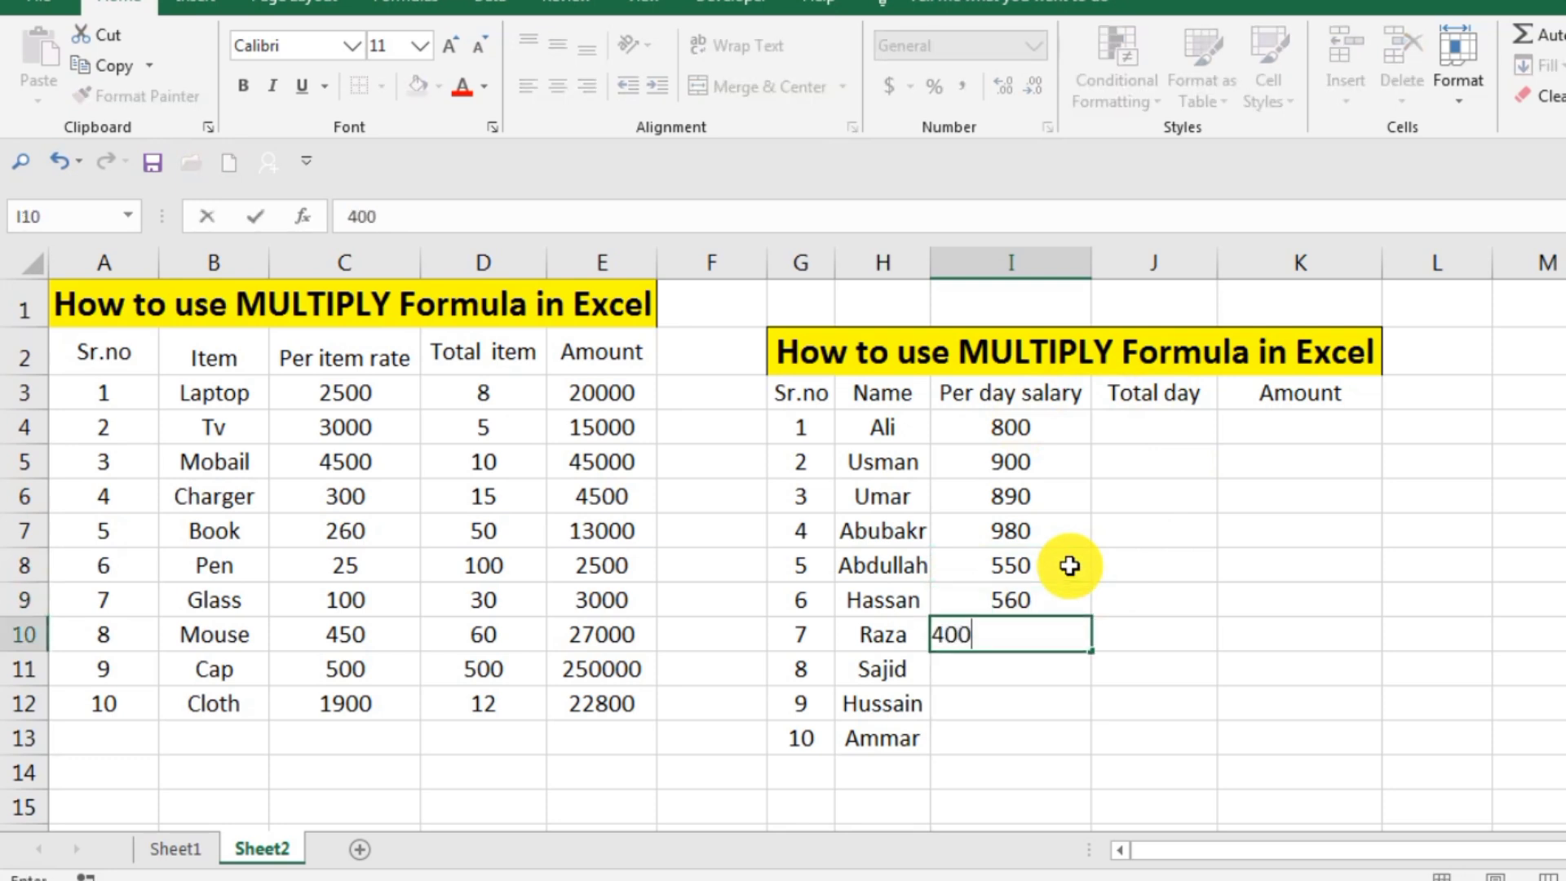
key("Return")
type("900")
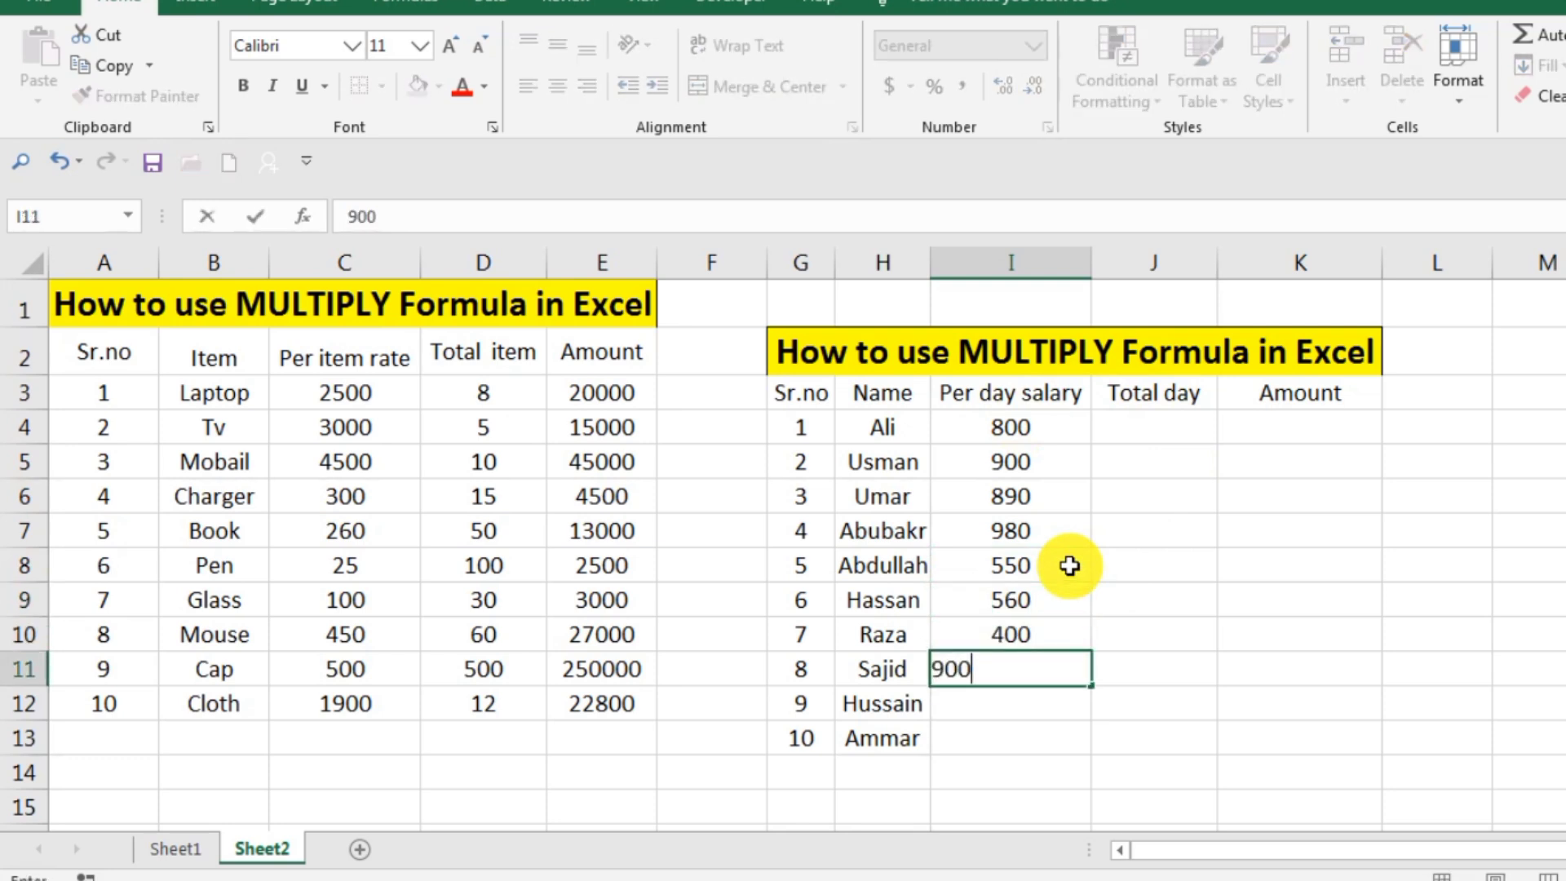
key("Return")
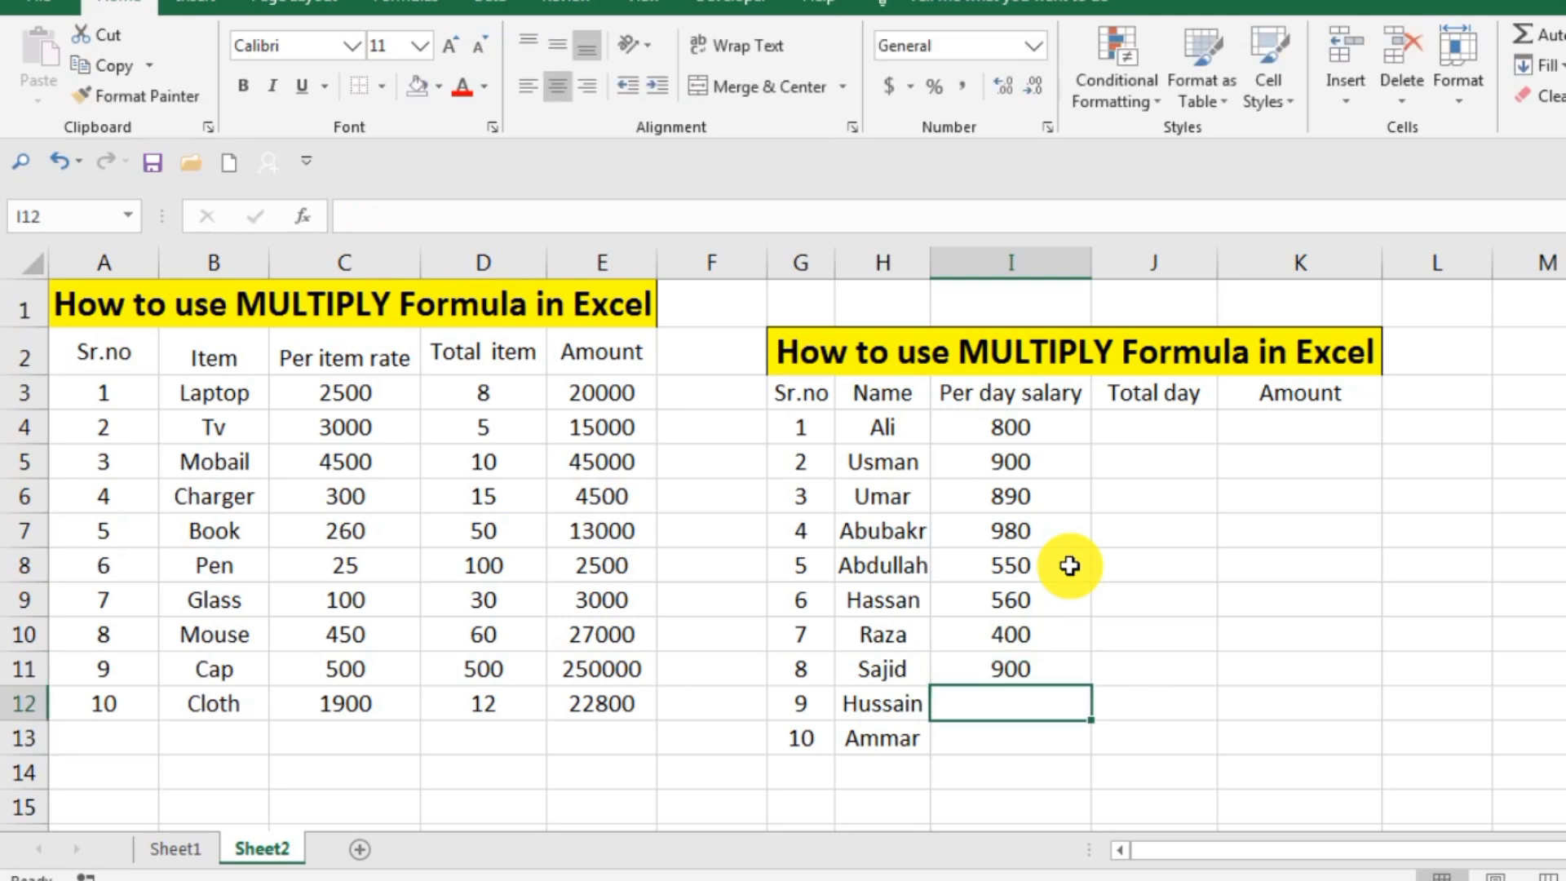
- Enter the per day salaries 1500 and 2300 for the last two employees in I12 and I13
type("15")
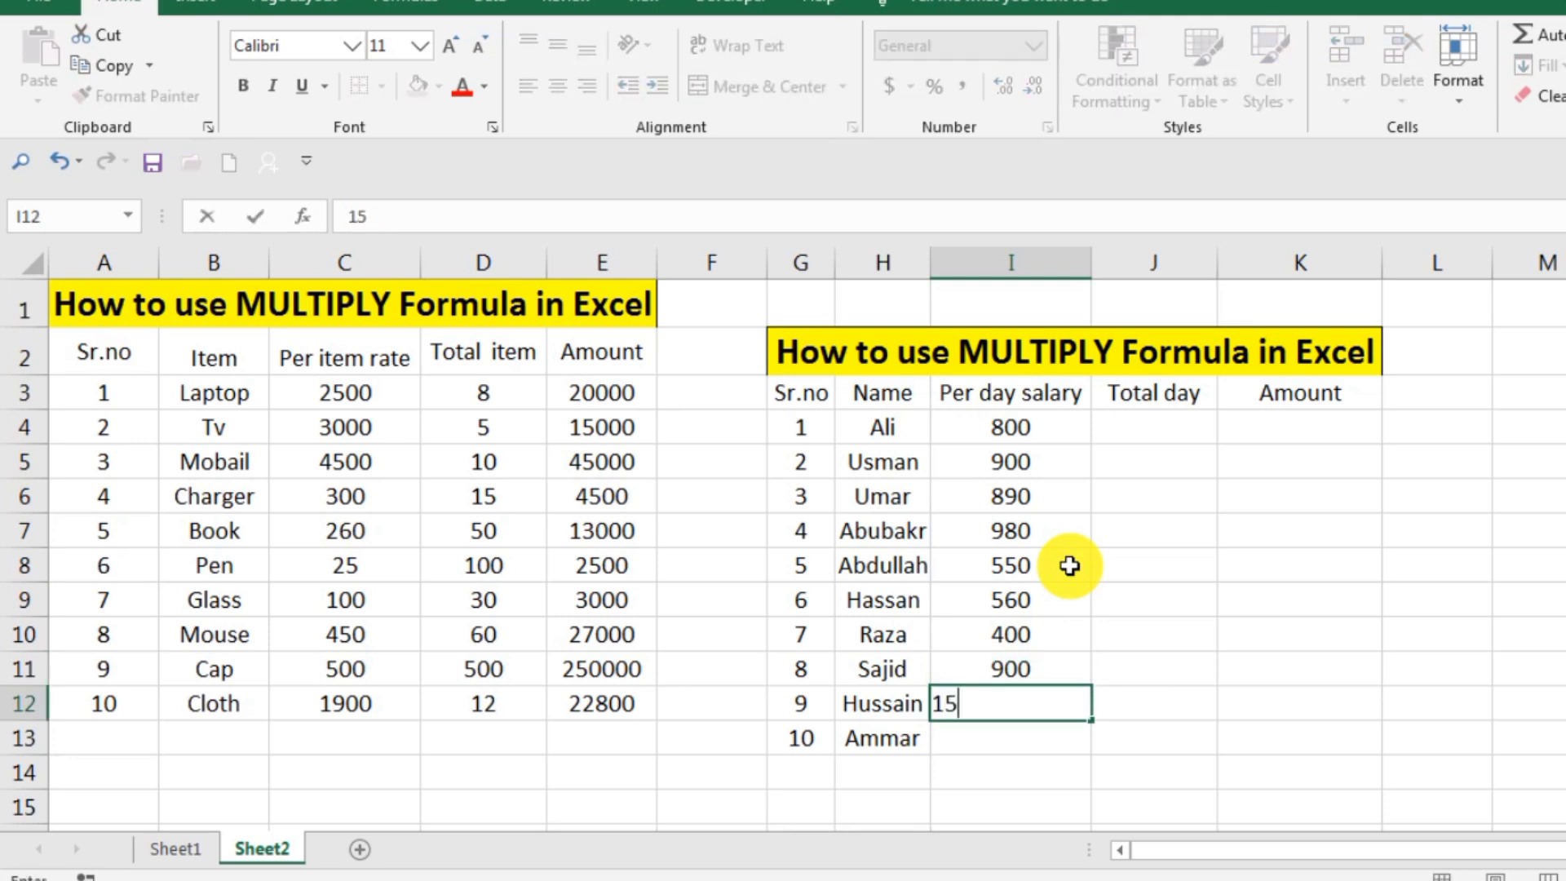
type("00")
key("Return")
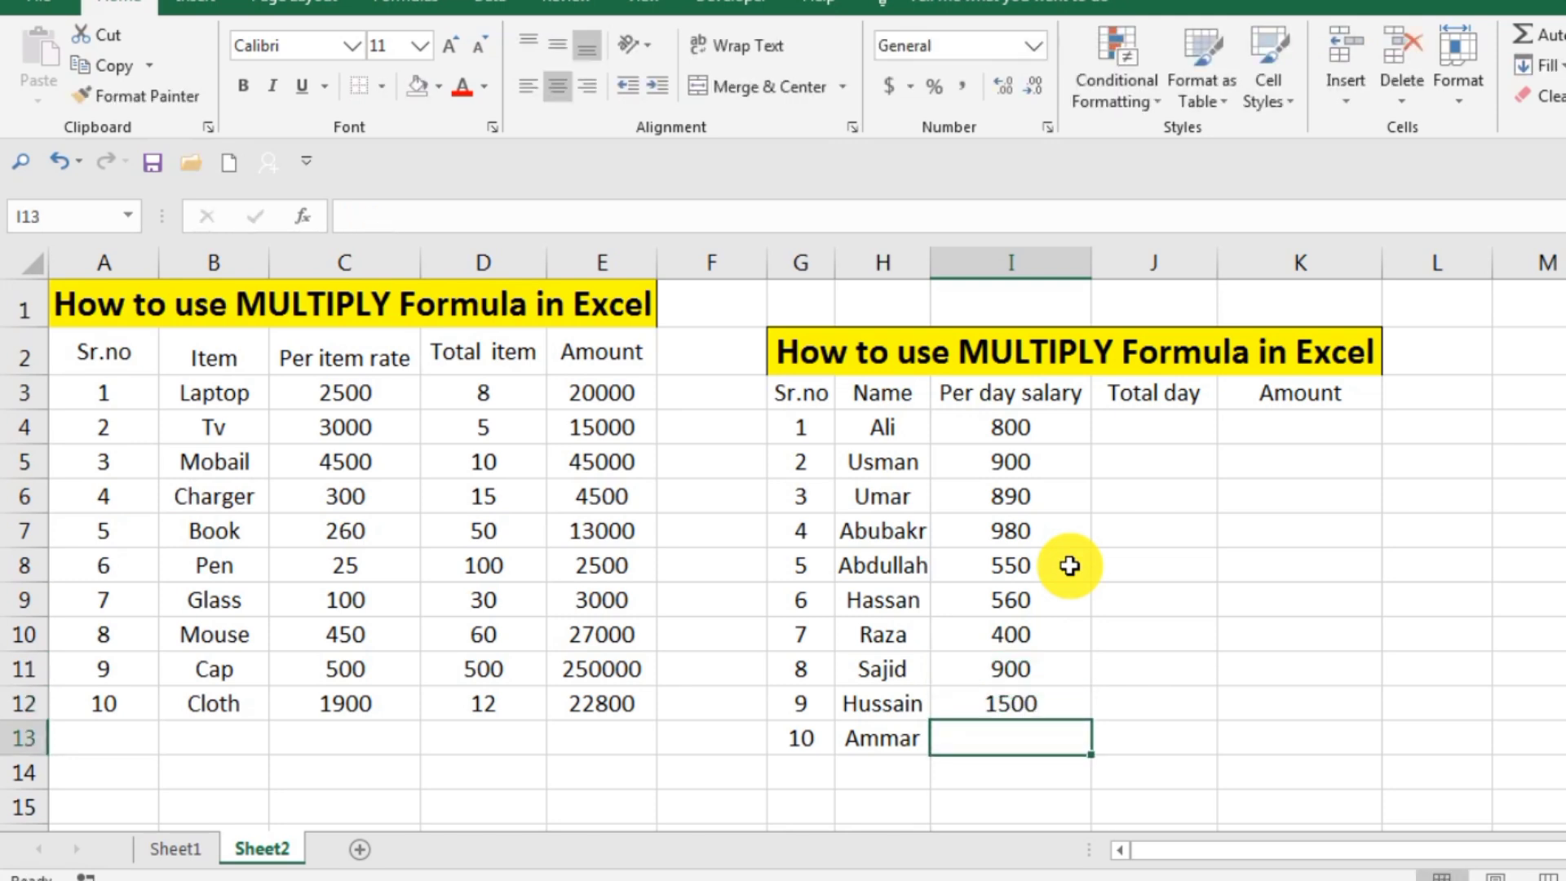
type("2300")
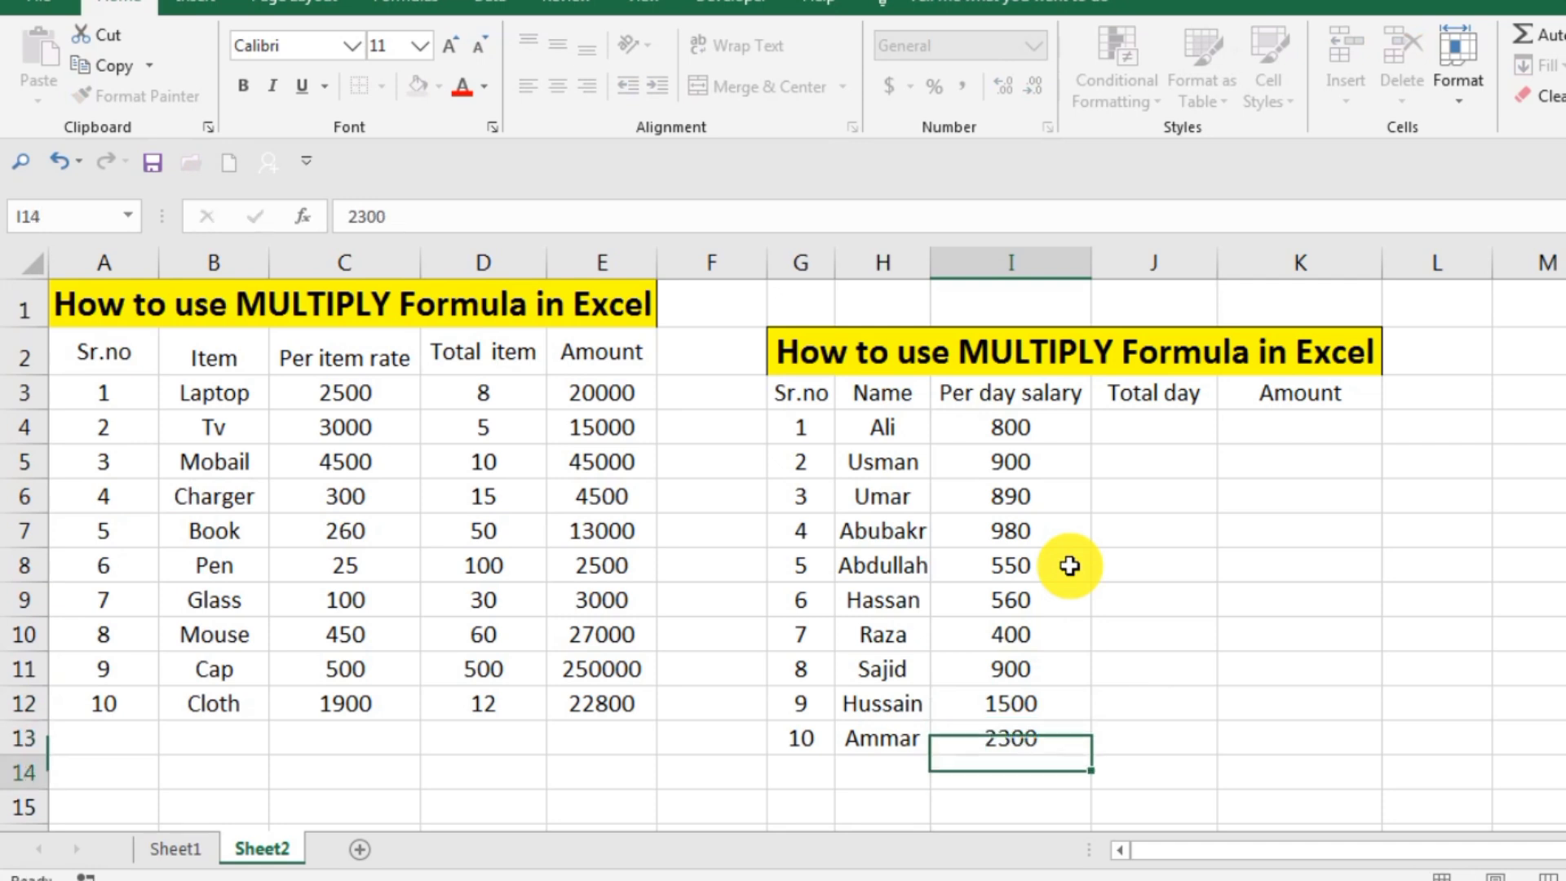
key("Return")
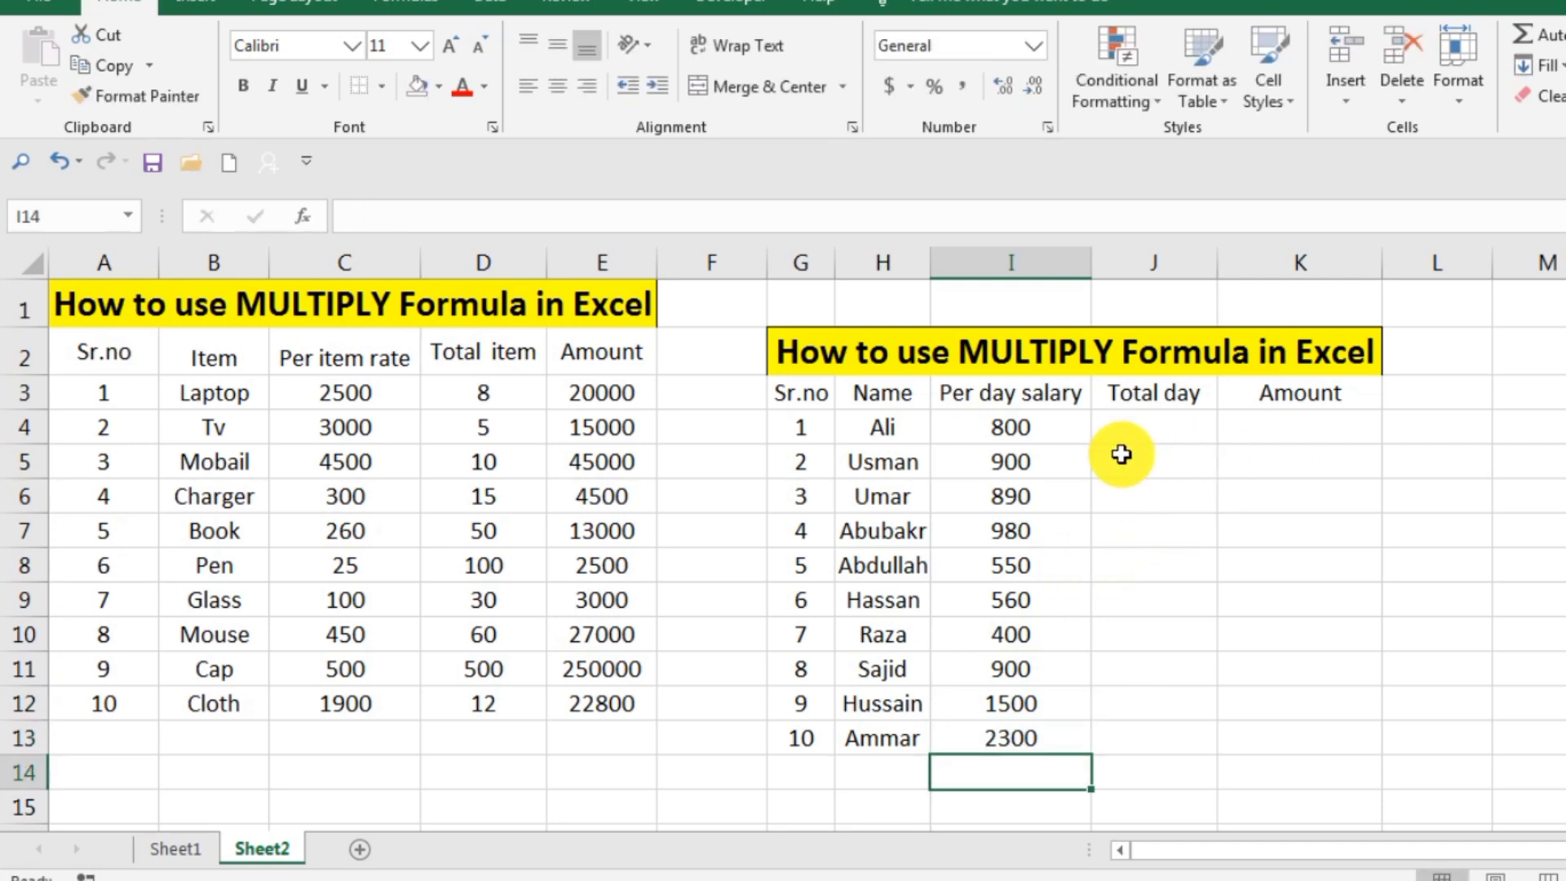
- Enter total days of 26, 25, 28 and 23 for the first four employees in J4 to J7
double_click(1147, 426)
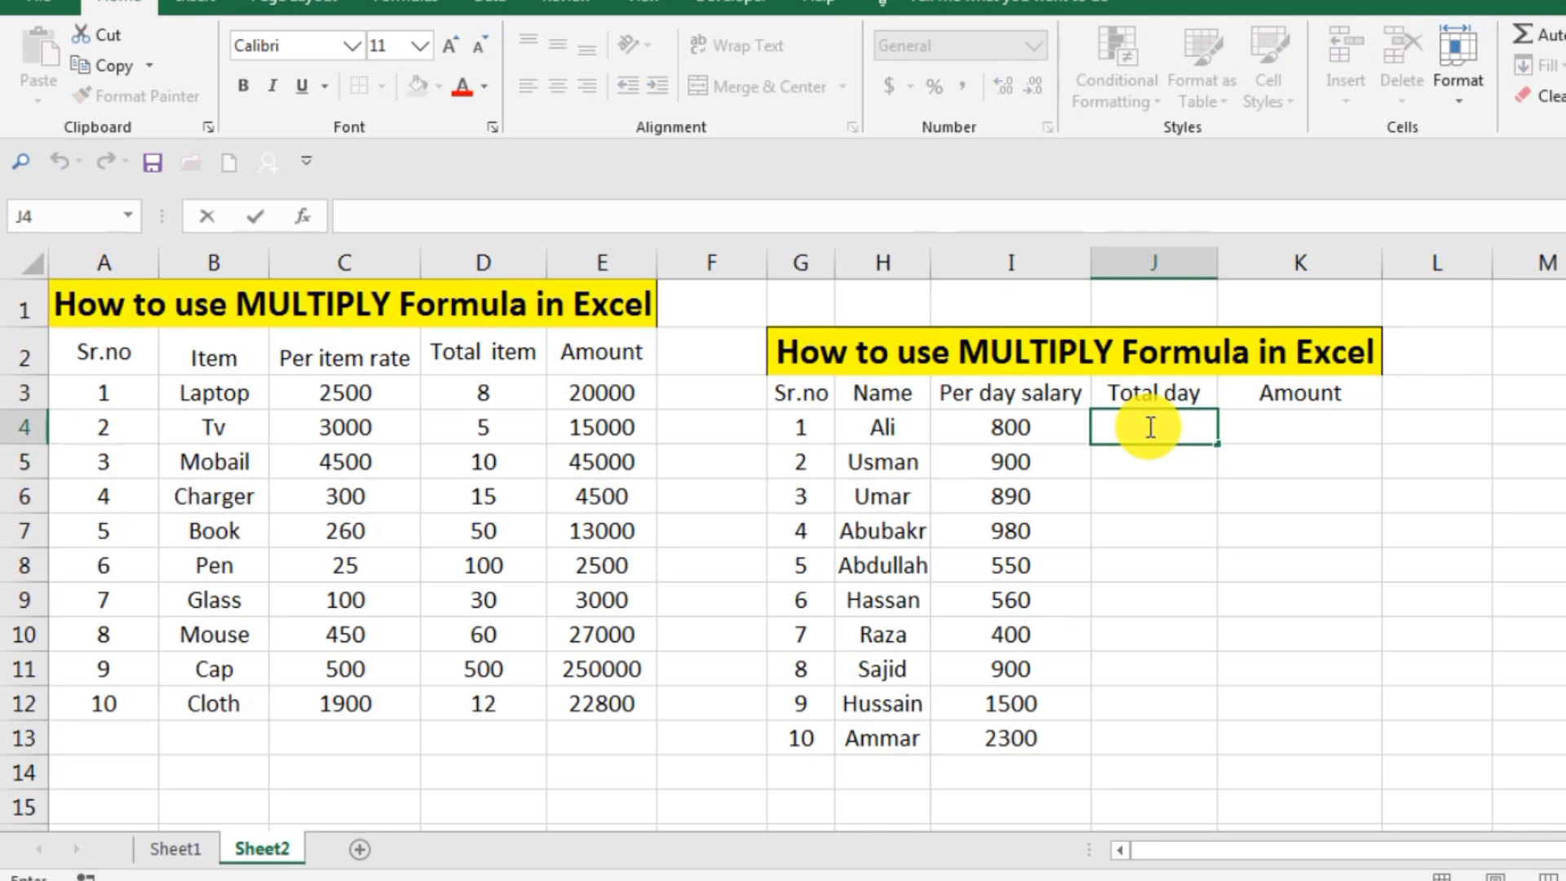
type("26")
key("Return")
type("25")
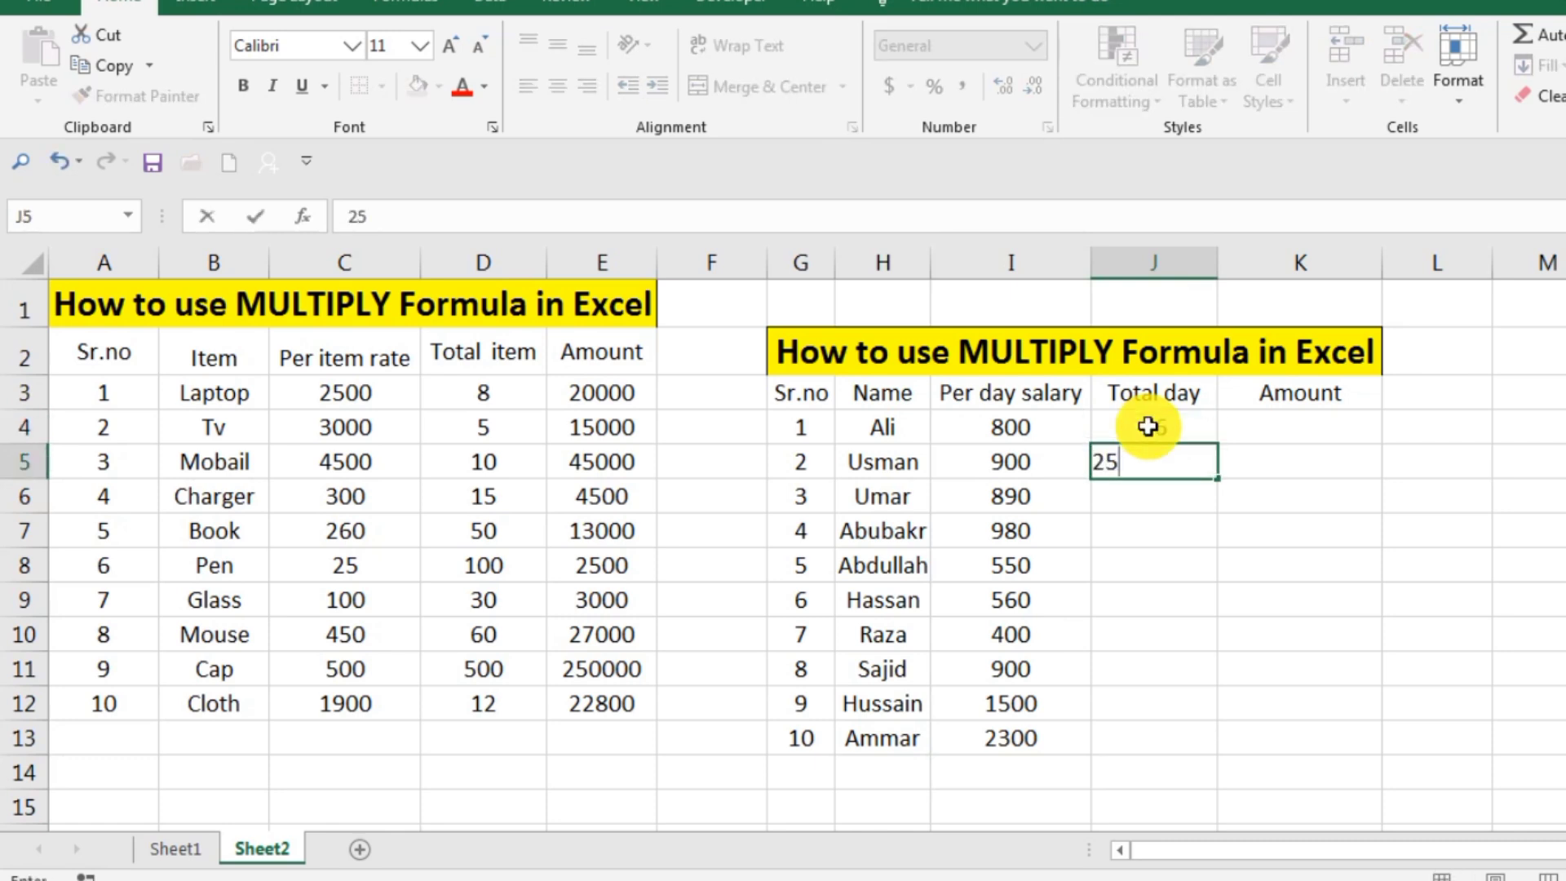
key("Return")
type("28")
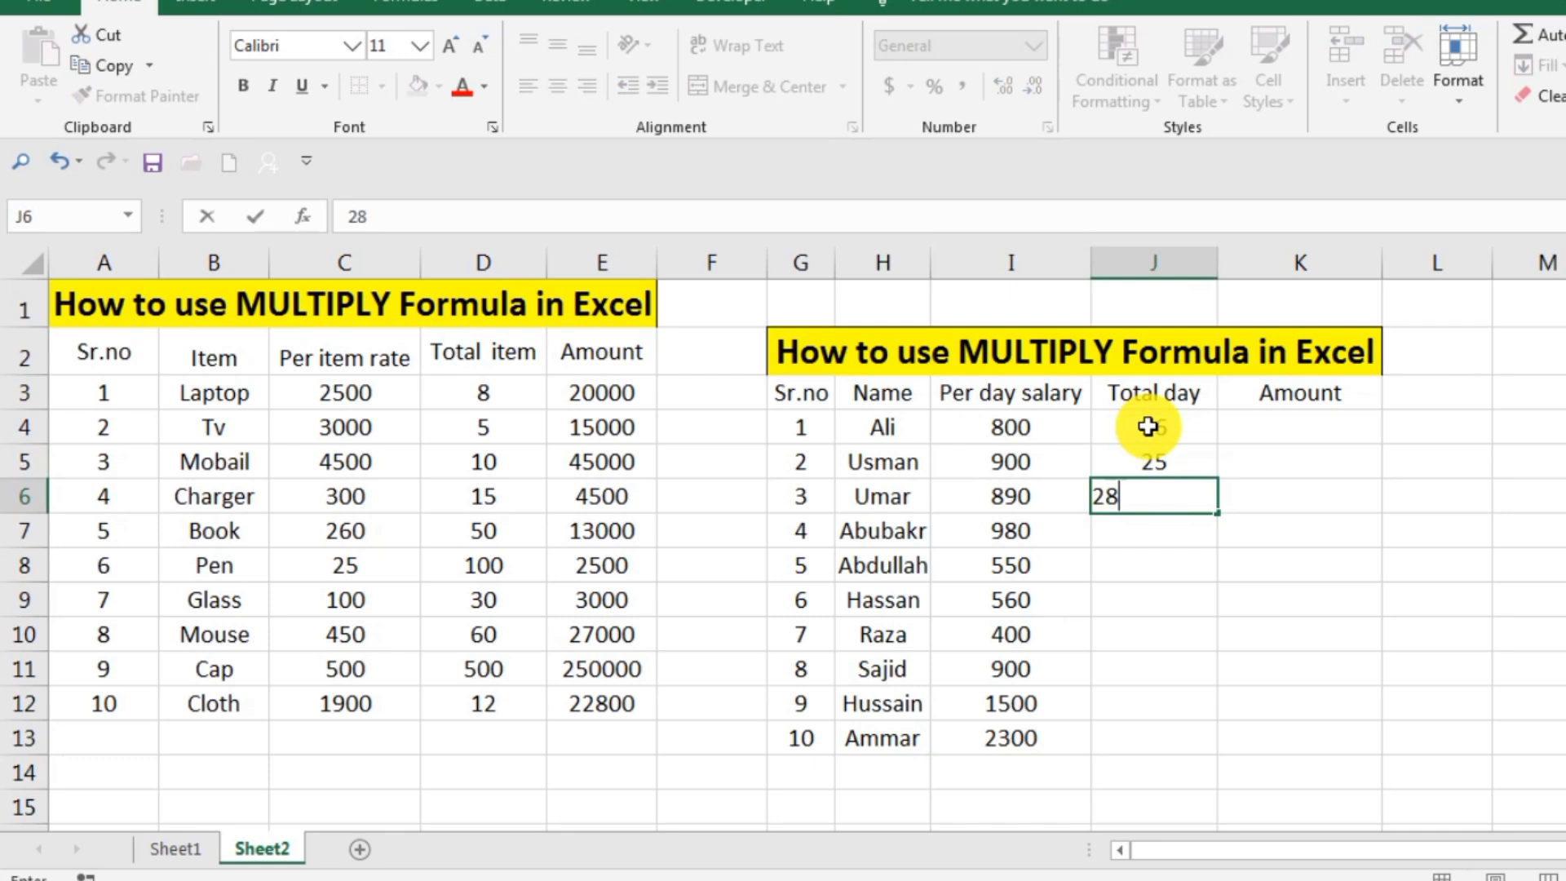
key("Return")
type("23")
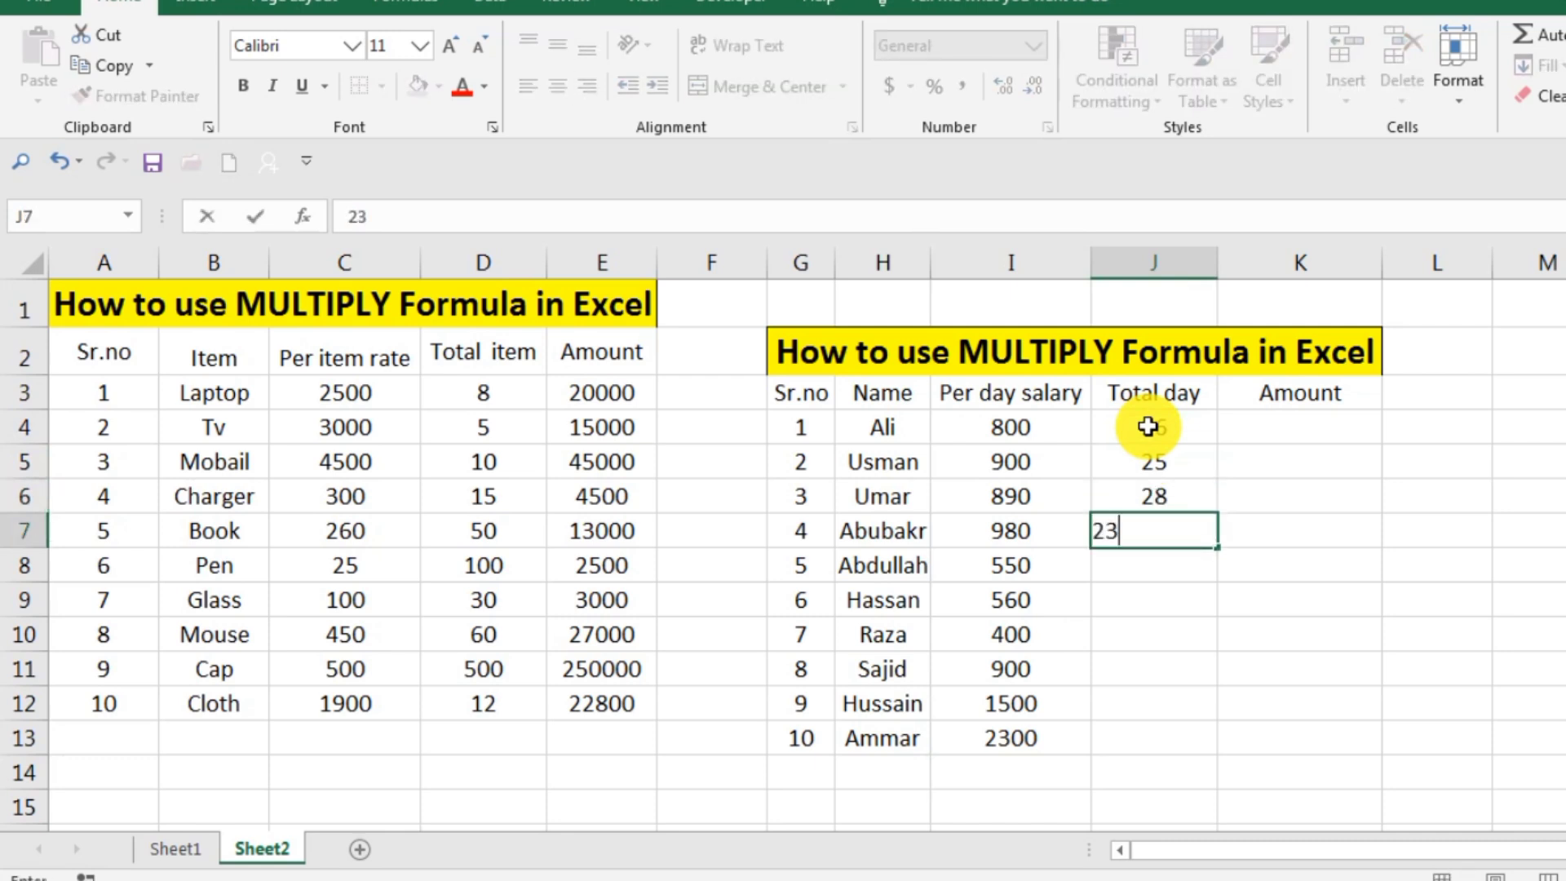
key("Return")
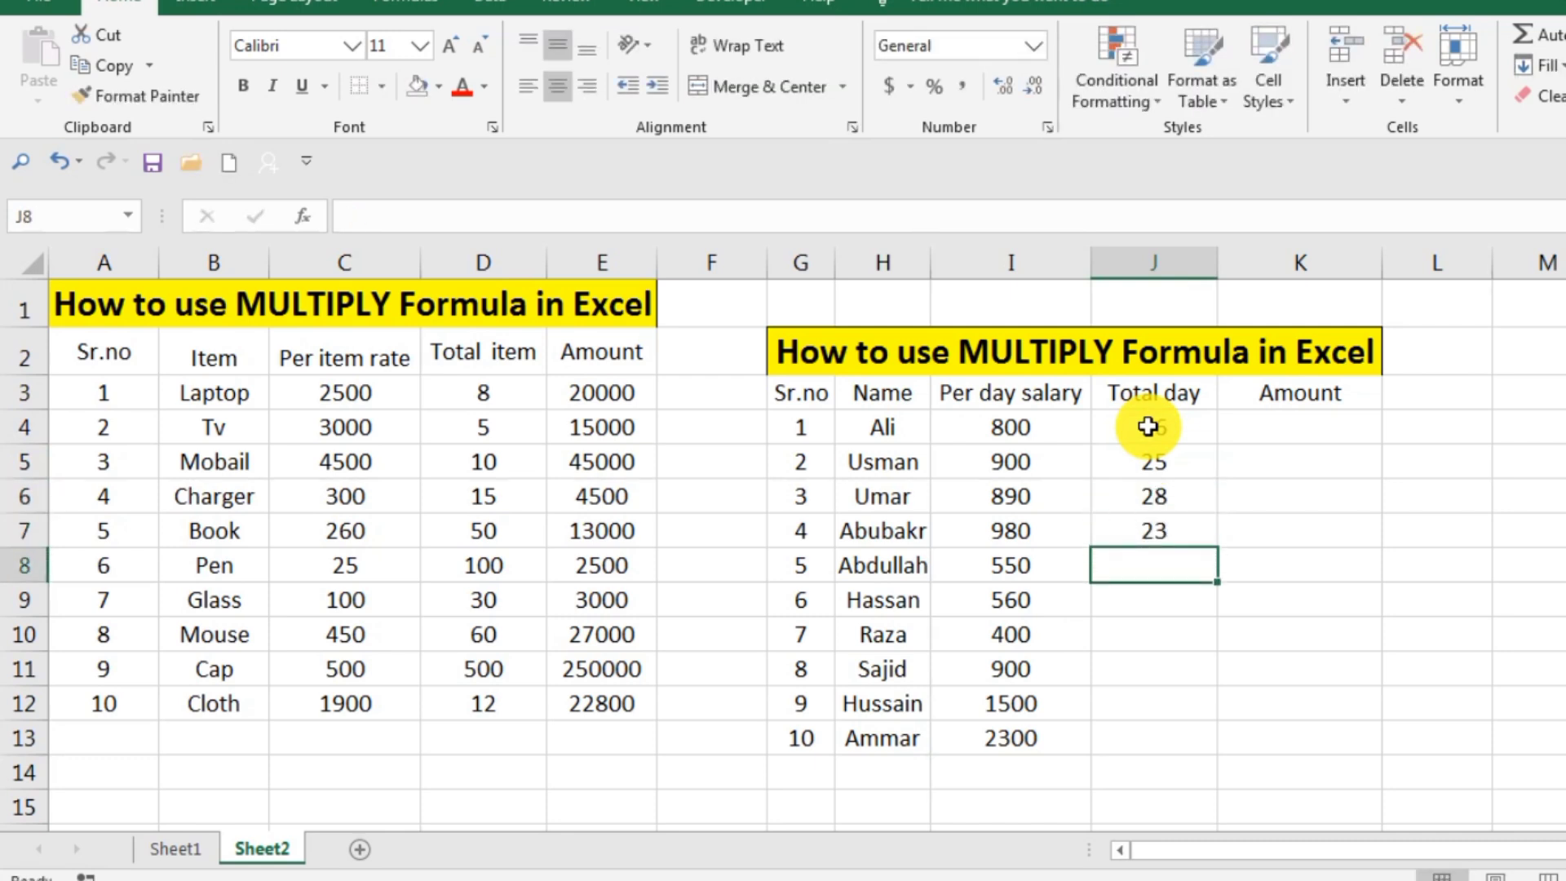
- Enter total days of 30, 24 and 25 for the fifth to seventh employees in J8, J9 and J10
type("30")
key("Return")
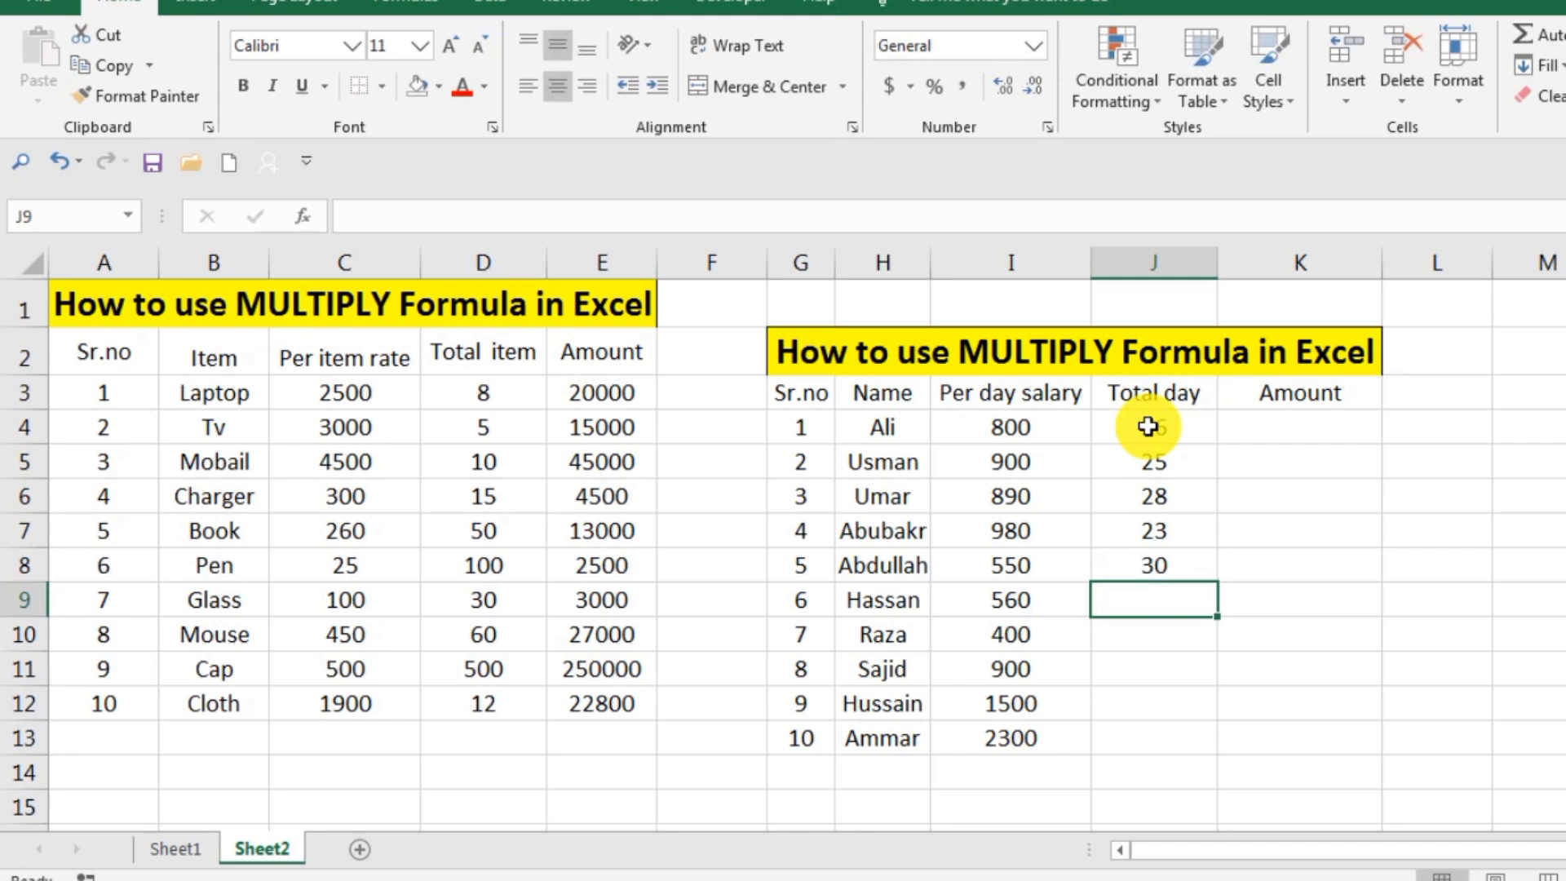
type("24")
key("Return")
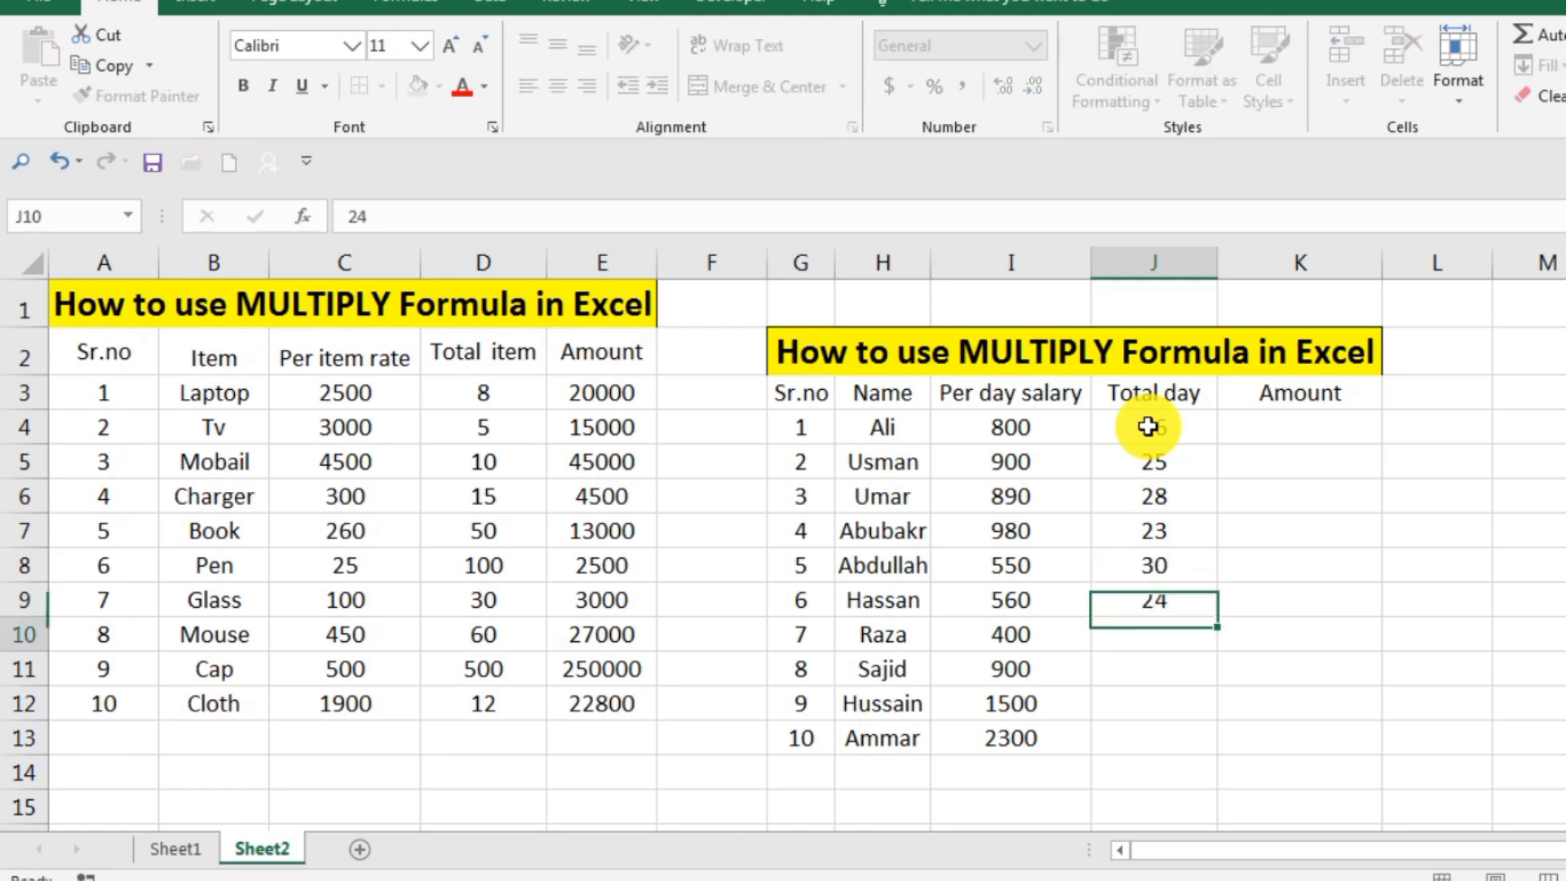
type("25")
key("Return")
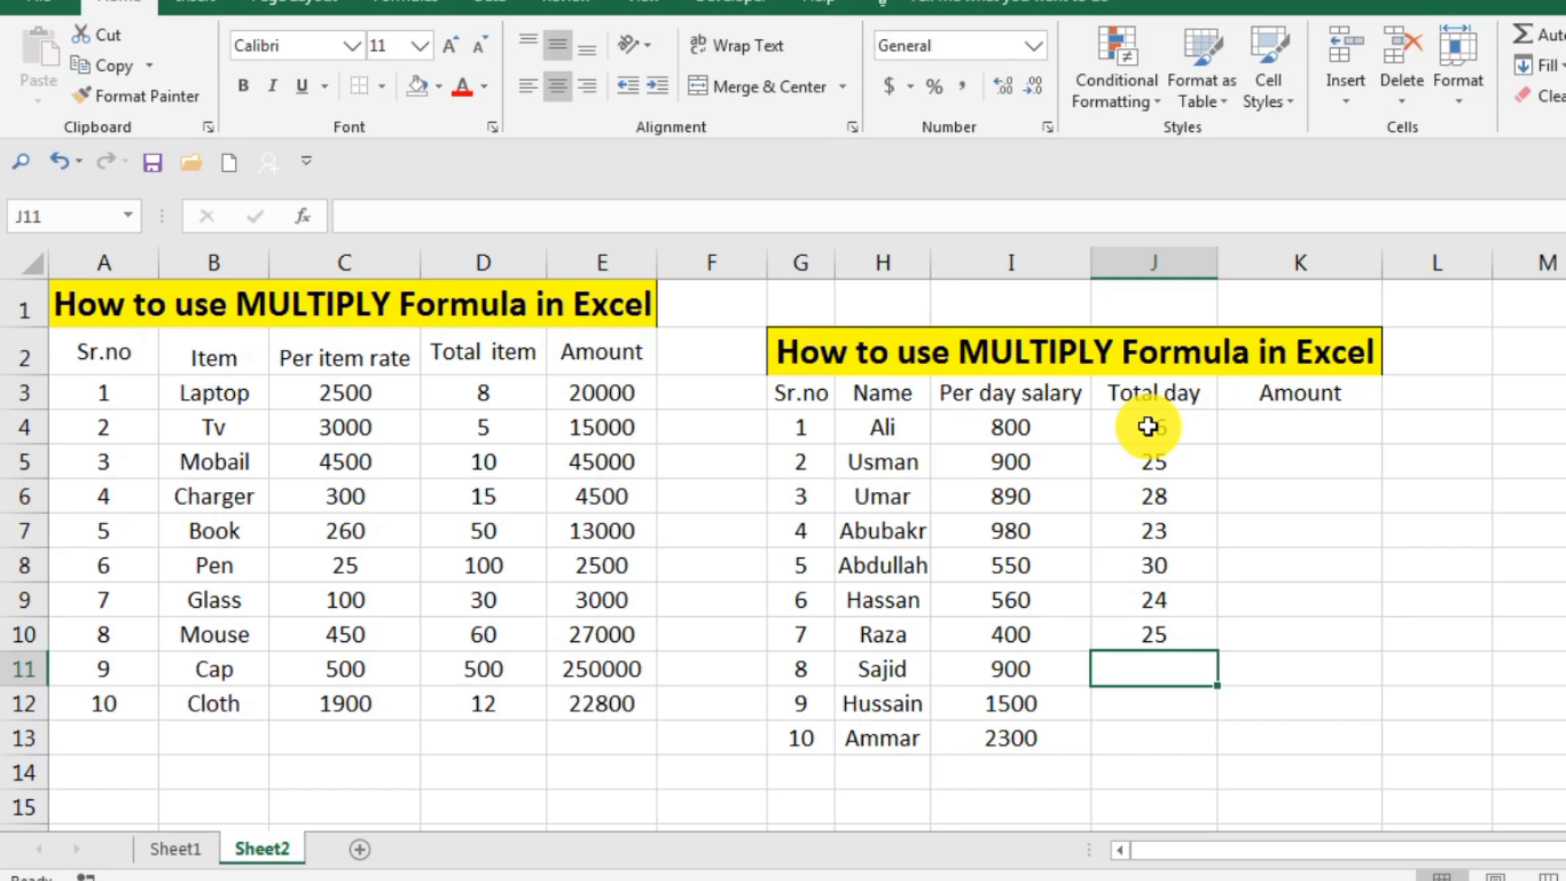
- Enter total days of 31, 27 and 28 for the last three employees in J11, J12 and J13
type("31")
key("Return")
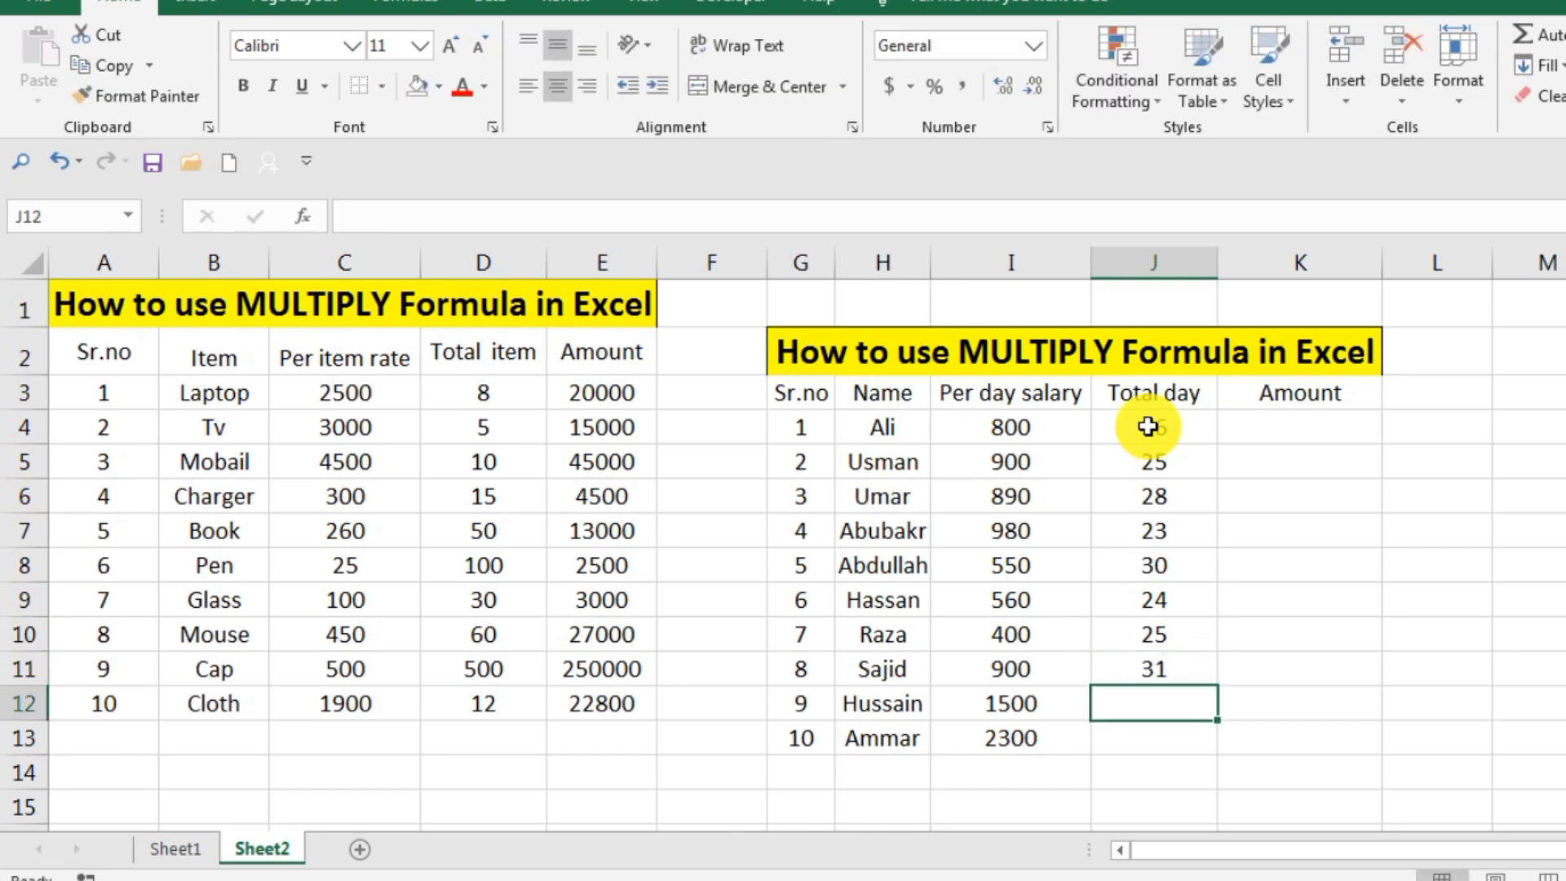
type("27")
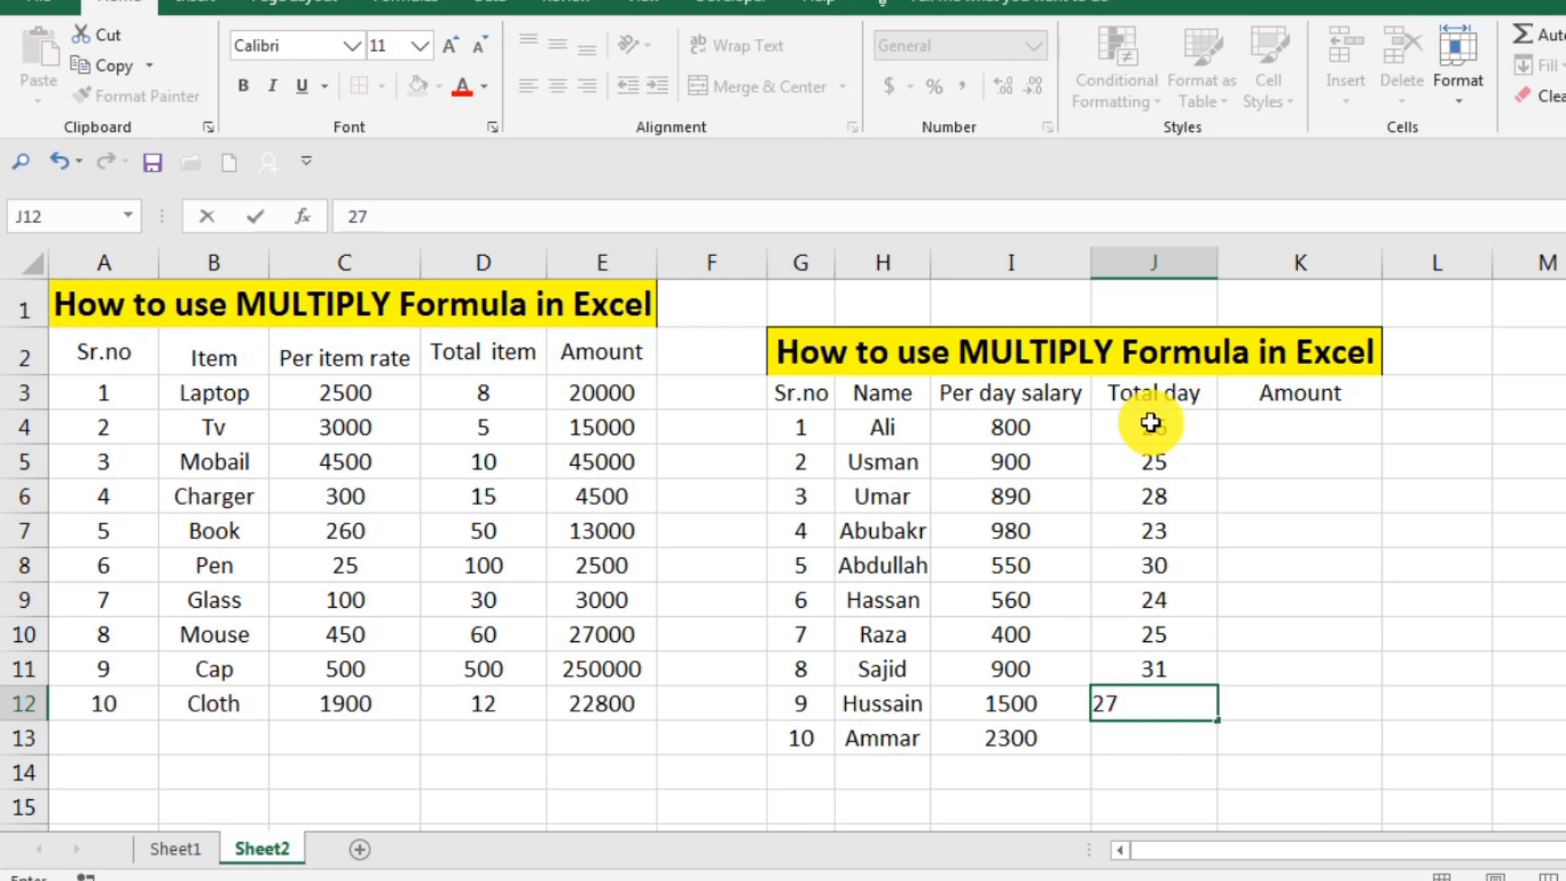
key("Return")
type("28")
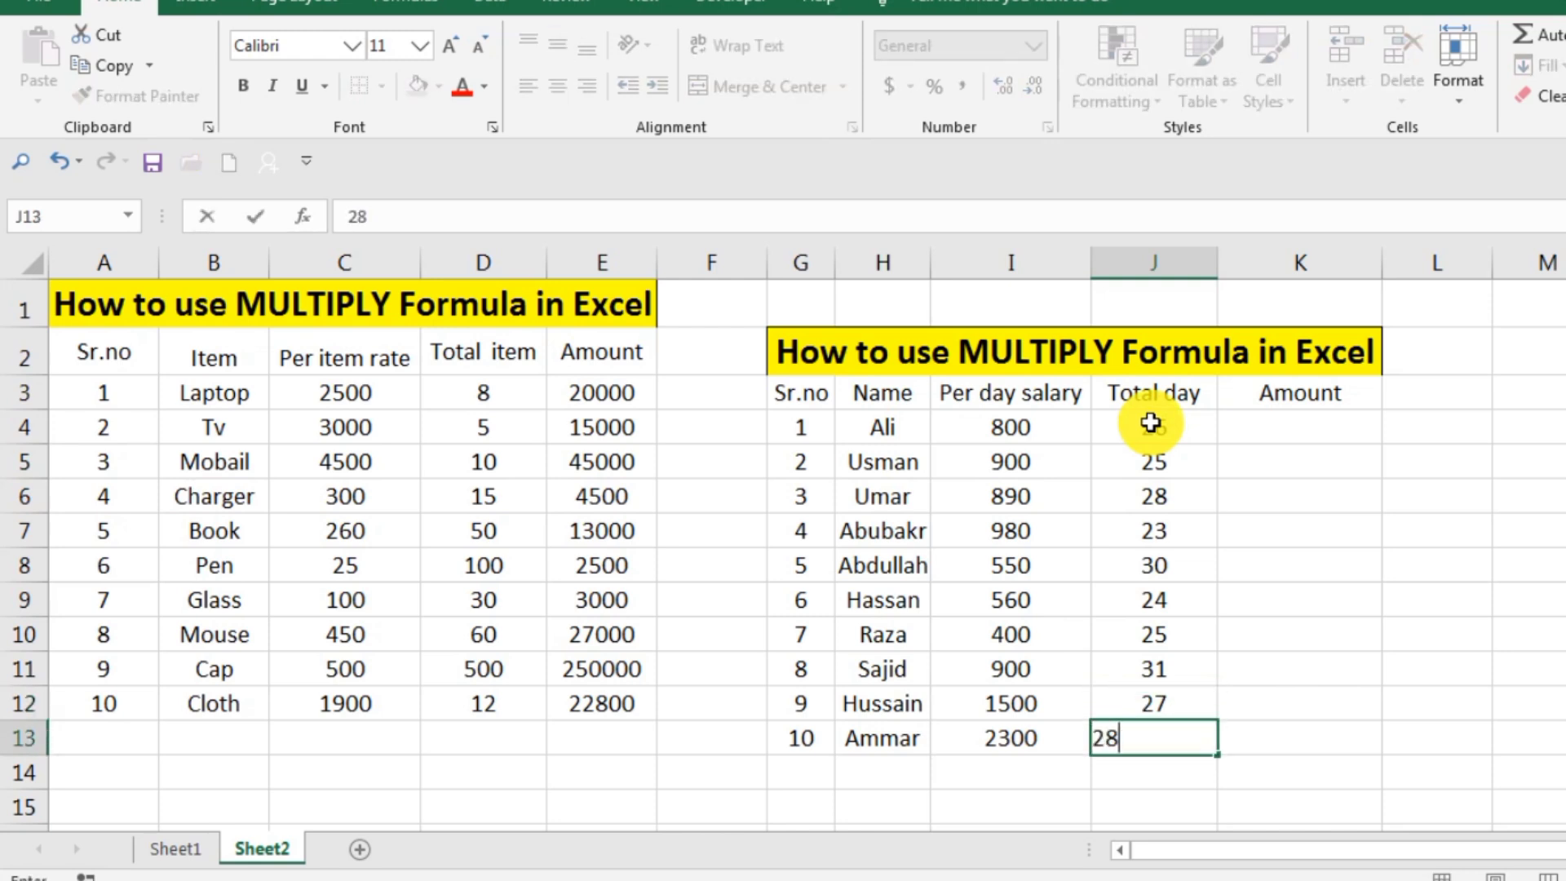
key("Return")
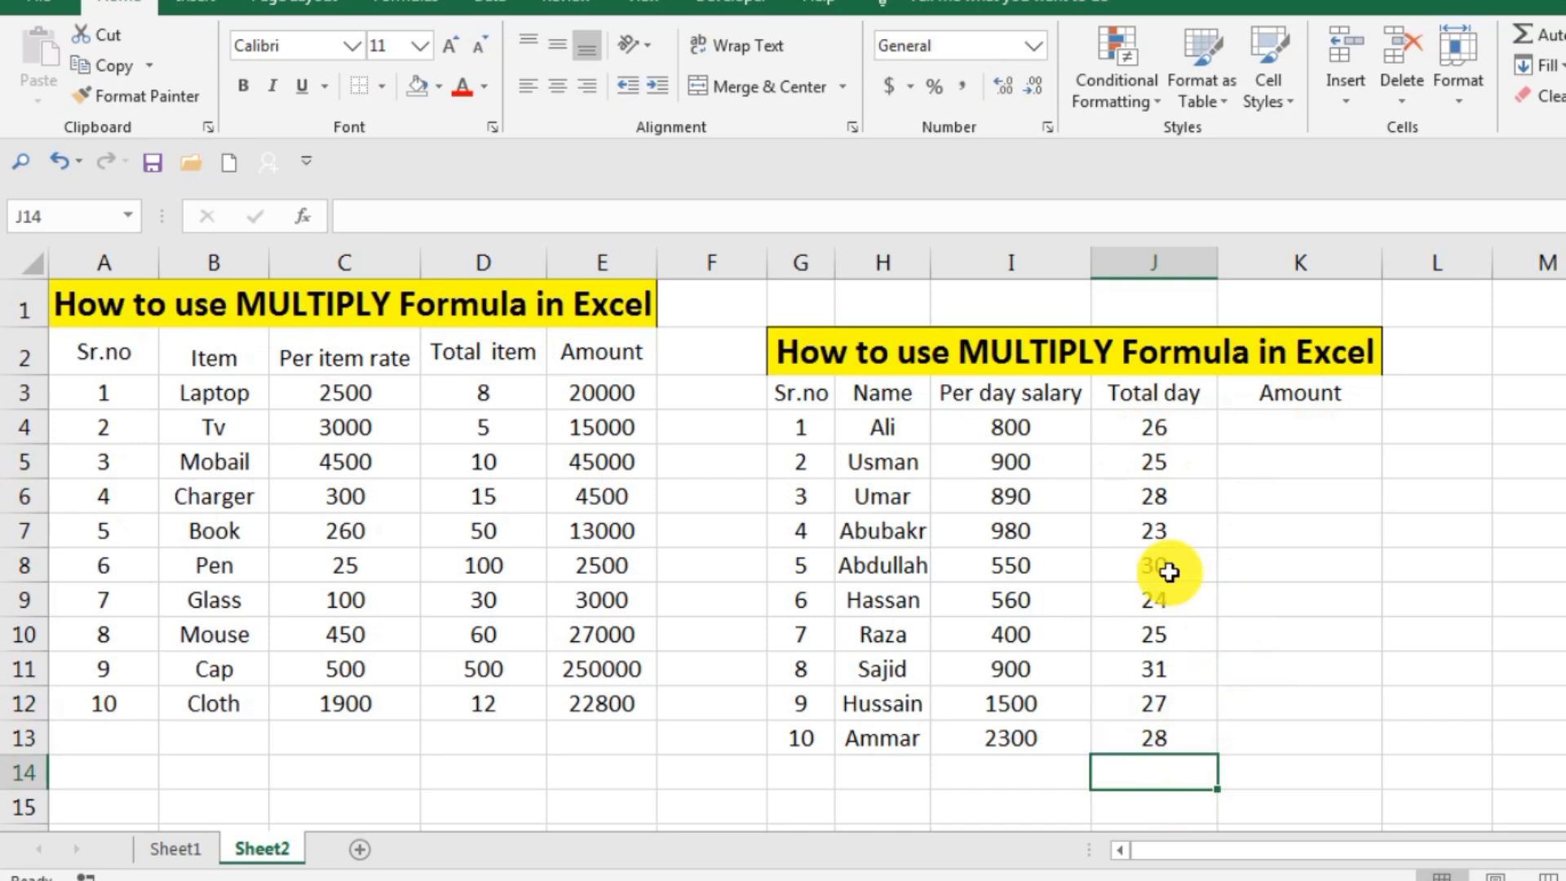
- Enter the formula =I4*J4 in K4 to multiply the first employee's per day salary by the total days
left_click(1232, 432)
double_click(1232, 424)
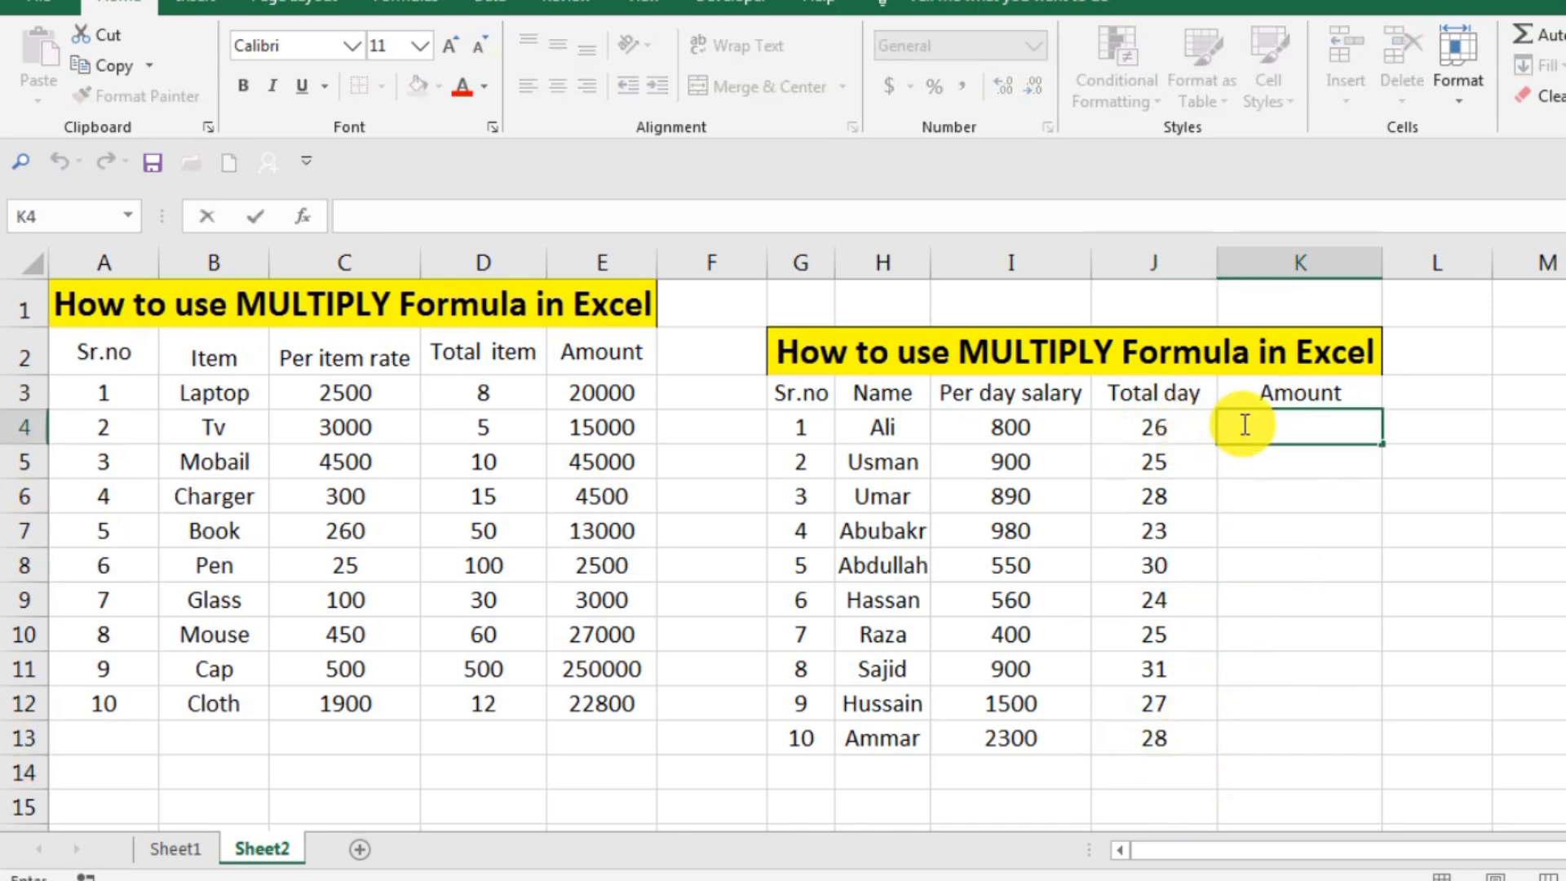
type("=")
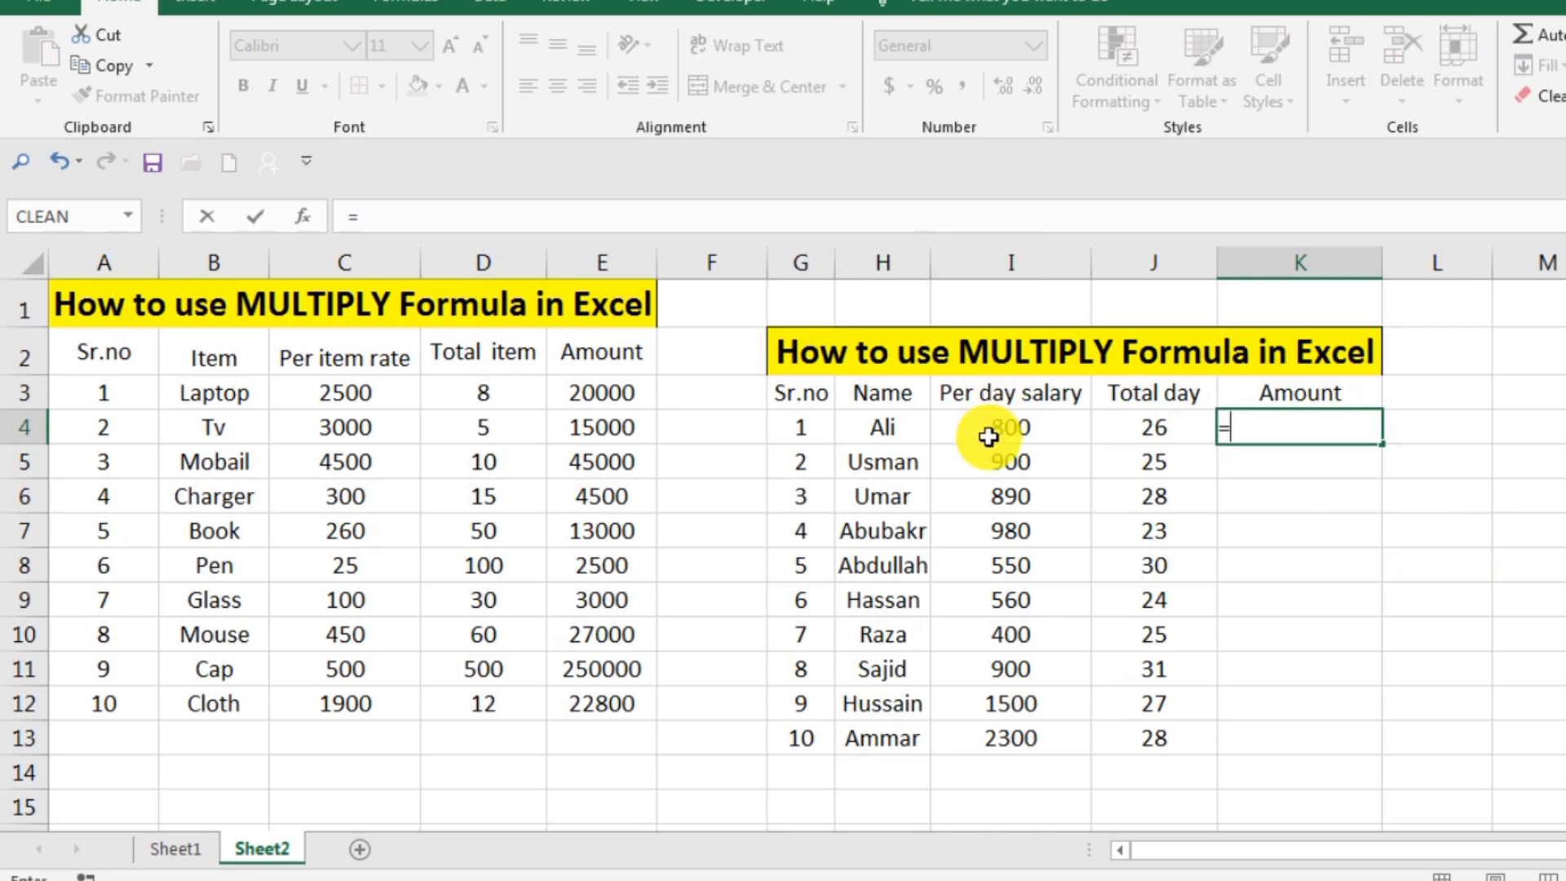
left_click(988, 436)
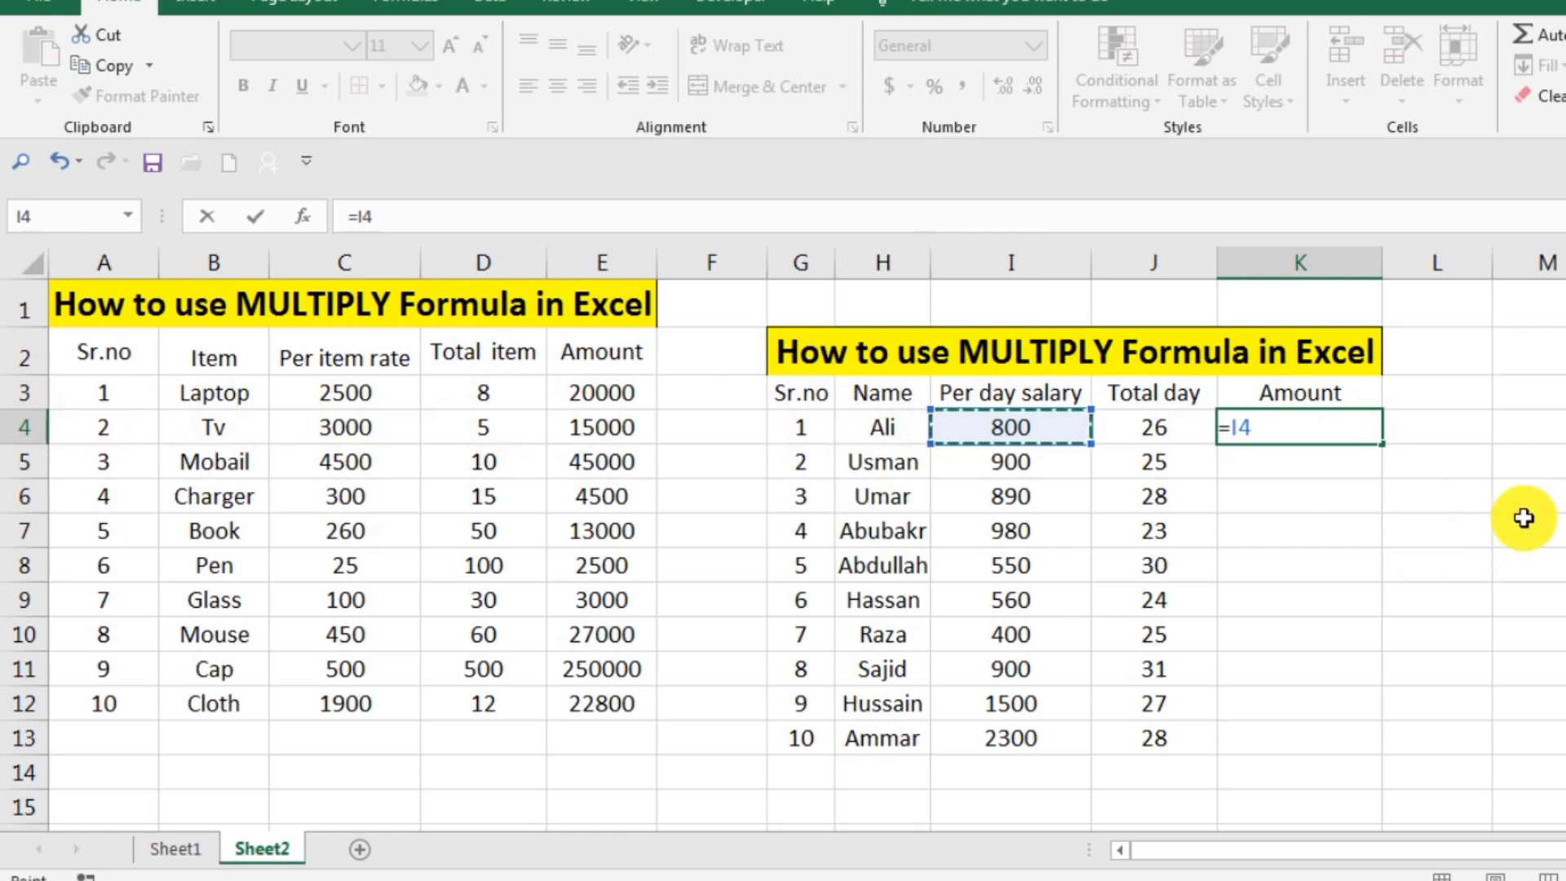
type("*")
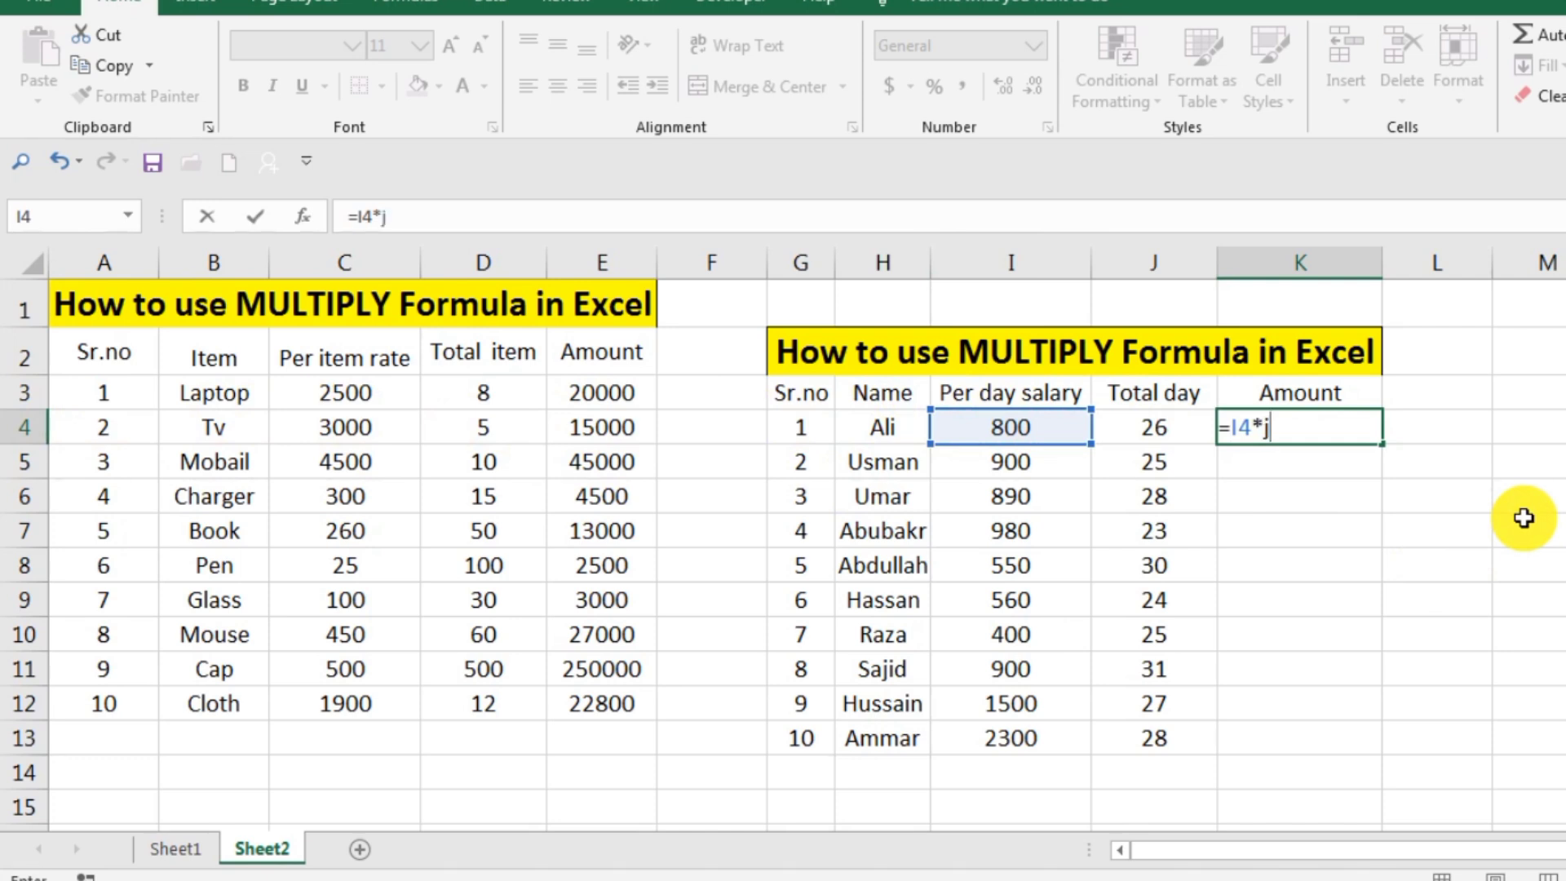
type("j8")
type("4")
key("Return")
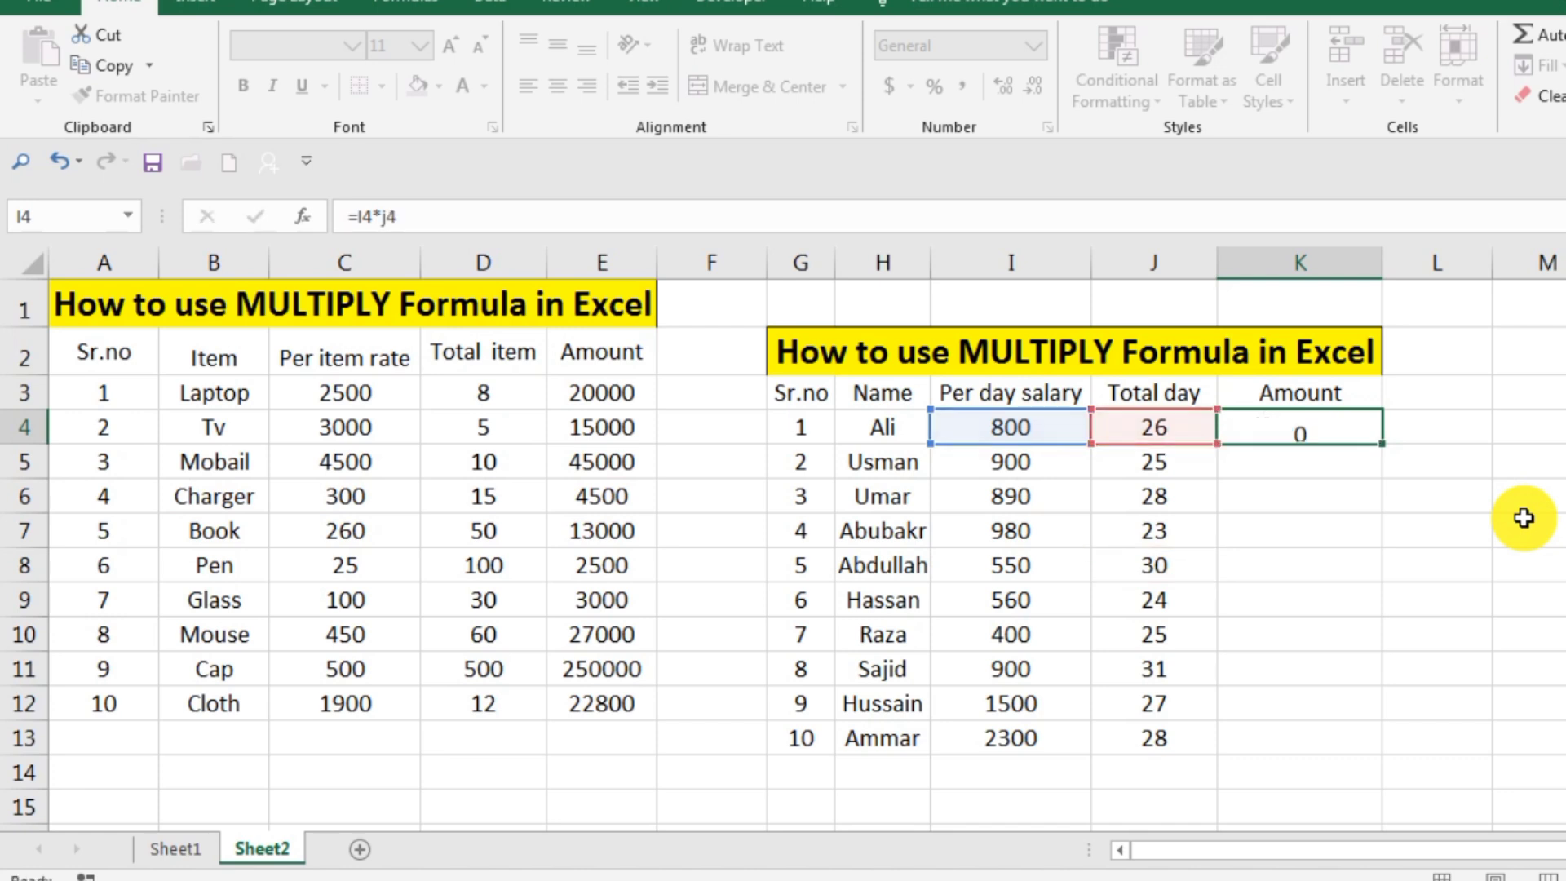
- Fill the K4 formula down to K13 and clear all the amounts in K4:K13 again
left_click(1362, 437)
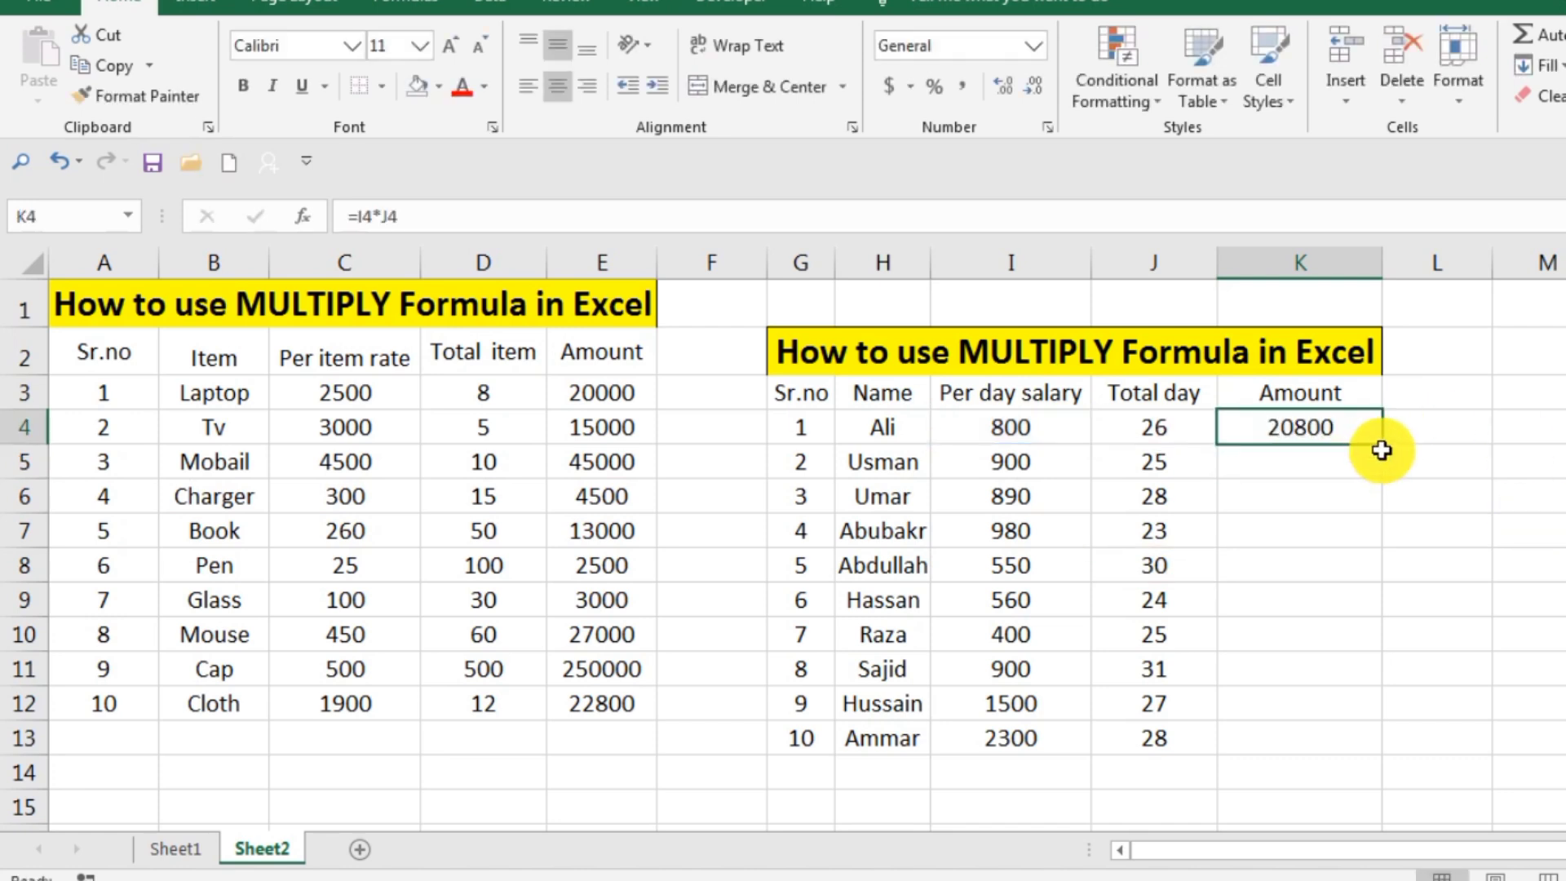
left_click_drag(1384, 444, 1358, 755)
left_click(1553, 502)
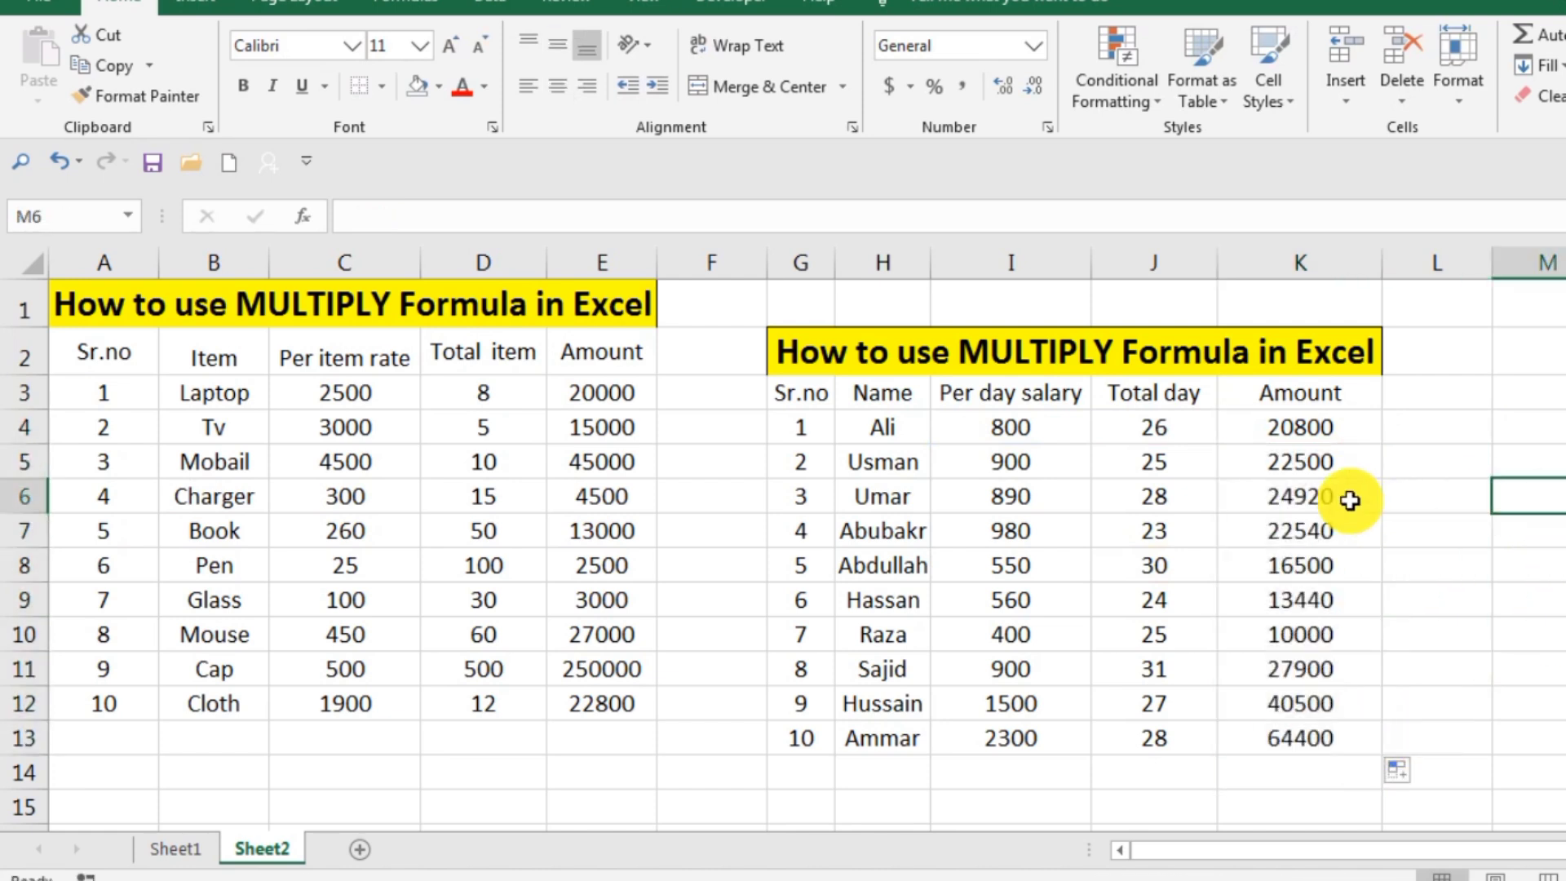
left_click_drag(1332, 422, 1314, 730)
key("Delete")
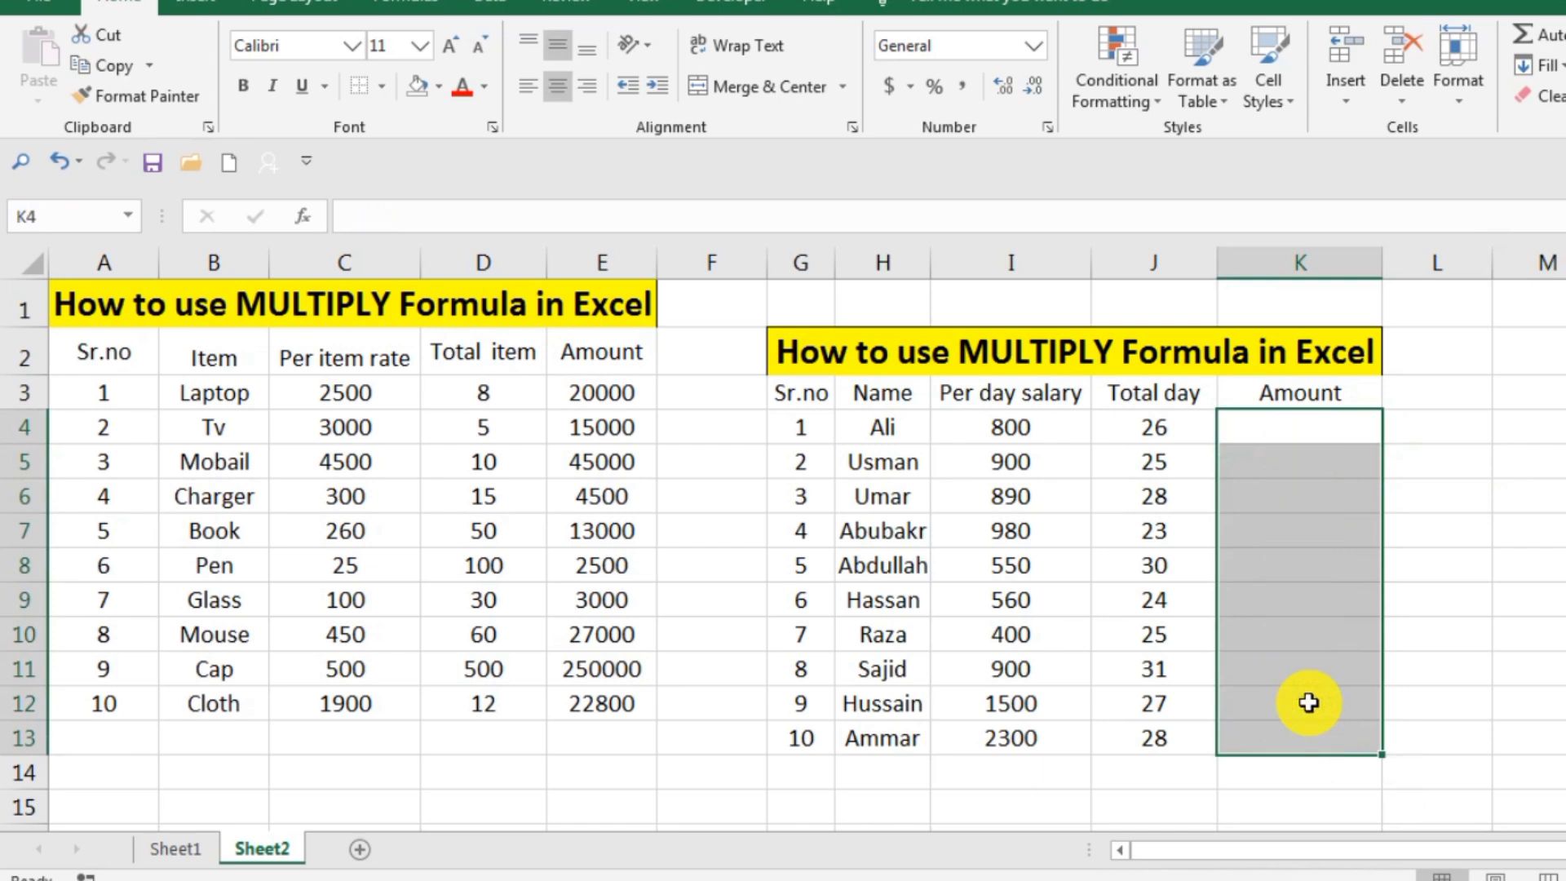
- Enter the amount formula =I4*J4 in the emptied cell K4, picking both cells as references
type("=")
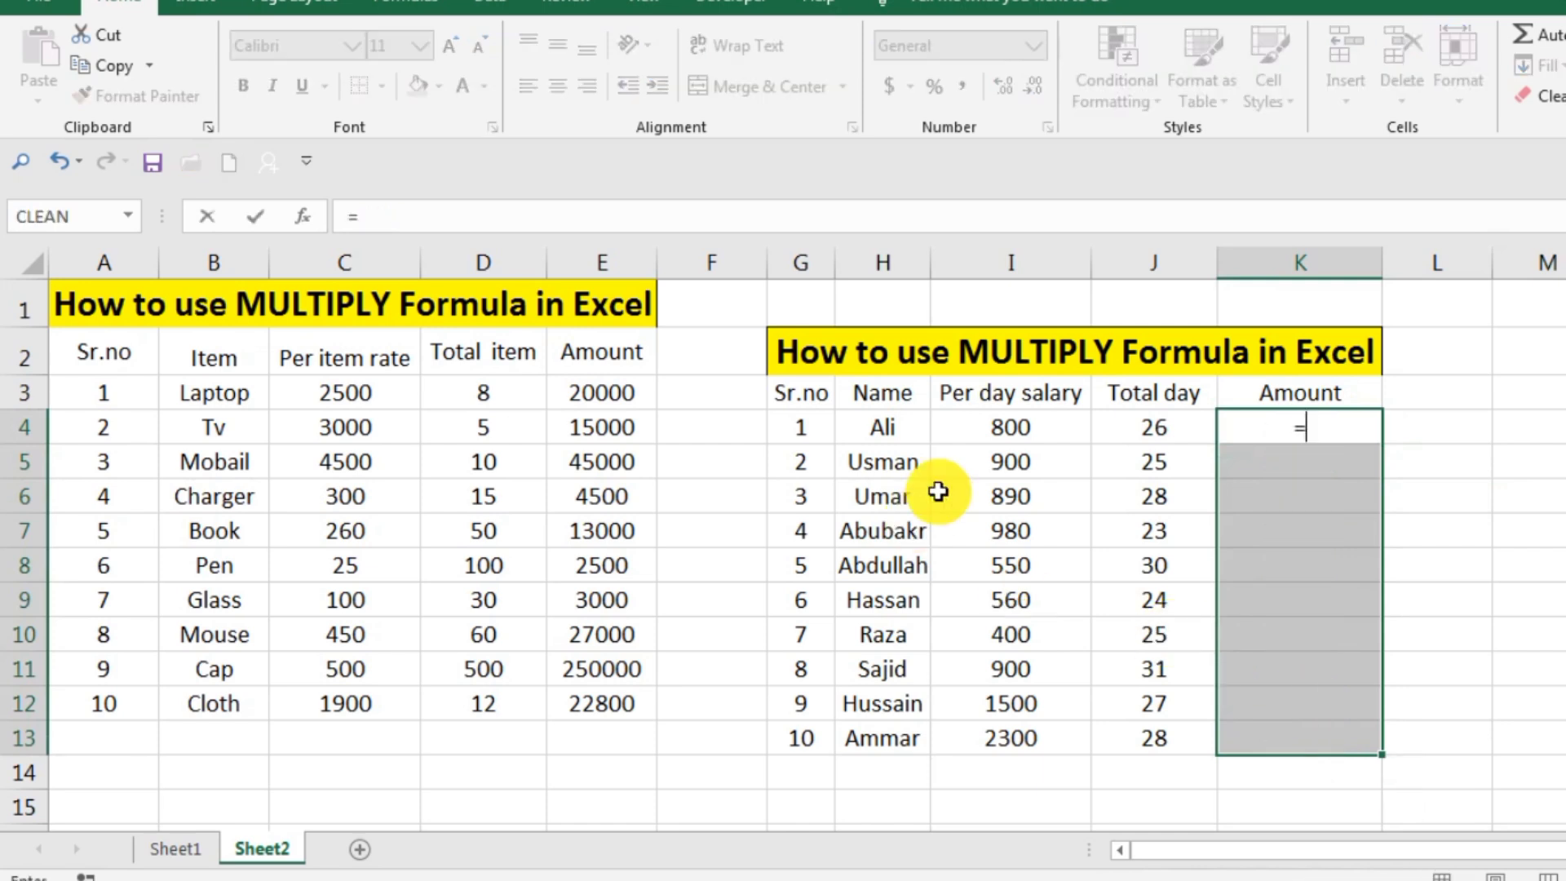
left_click(1003, 418)
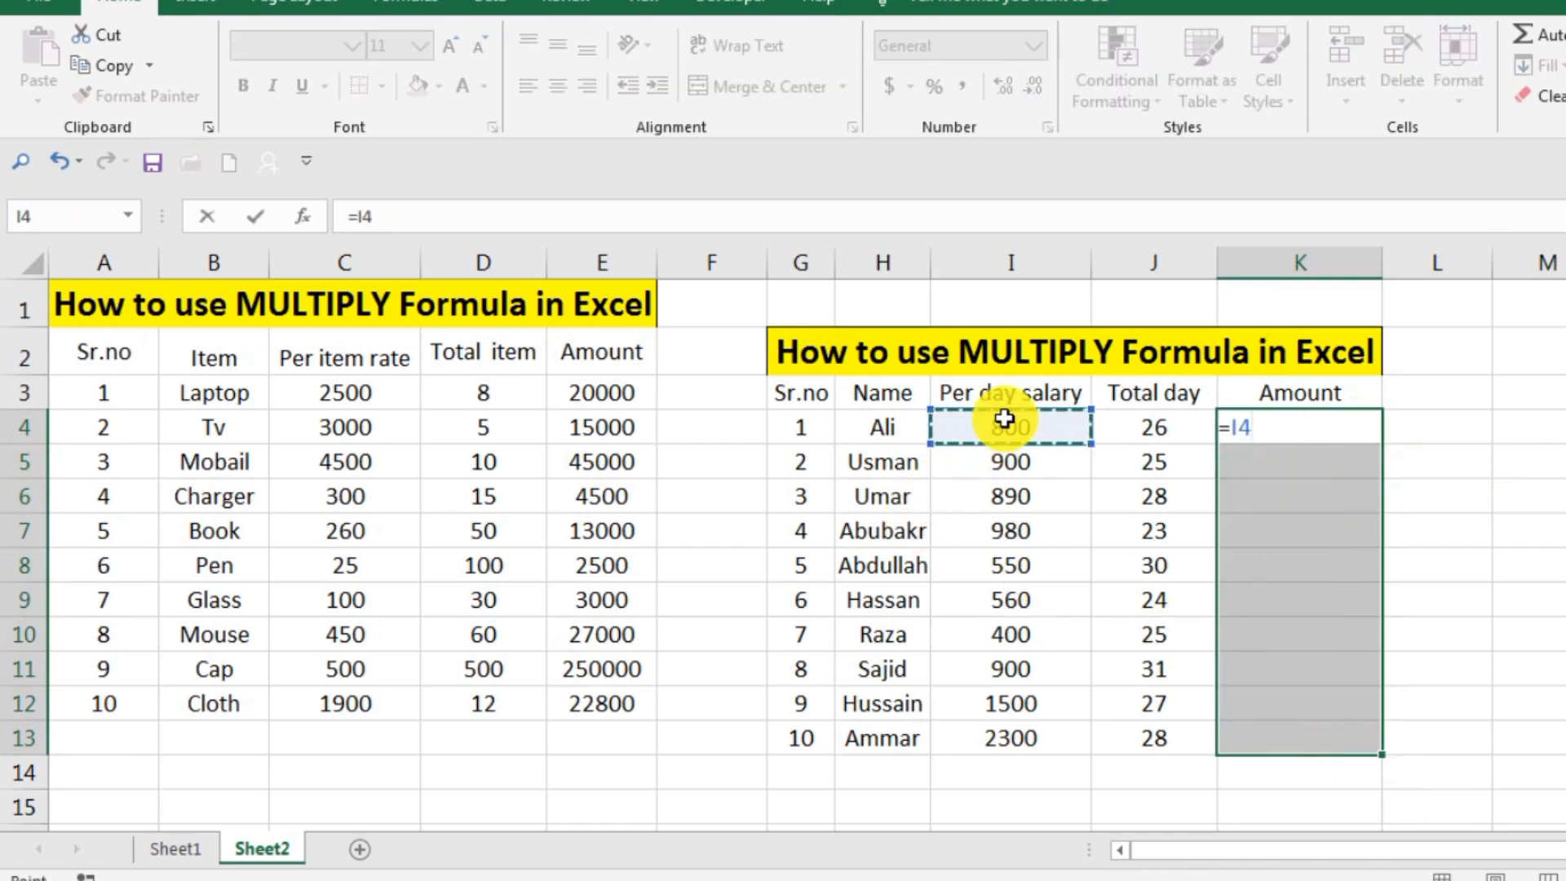
type("*")
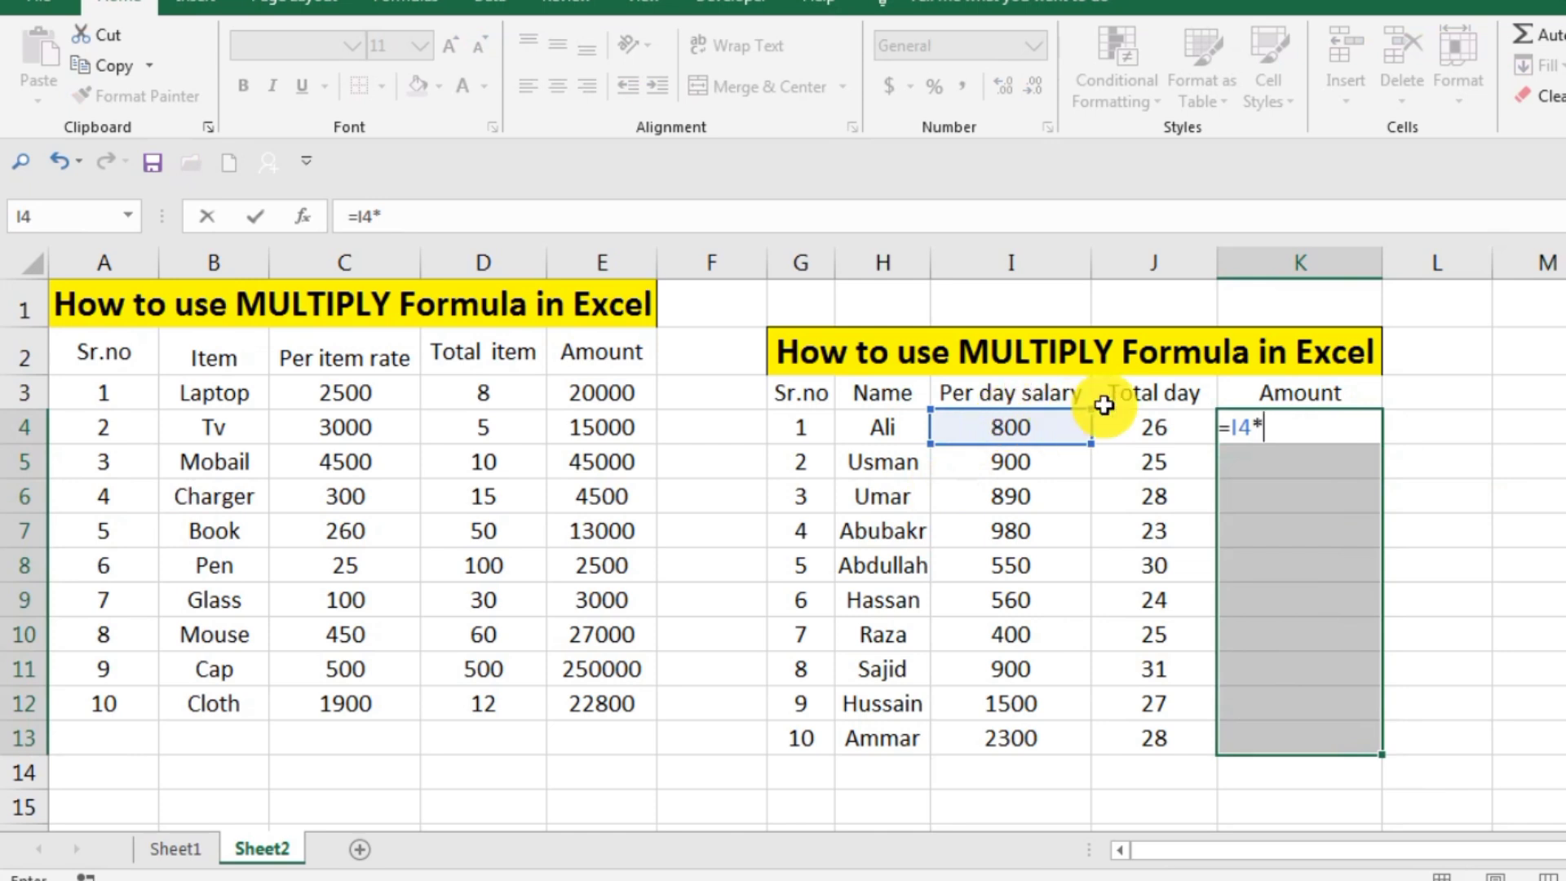
left_click(1135, 432)
key("Return")
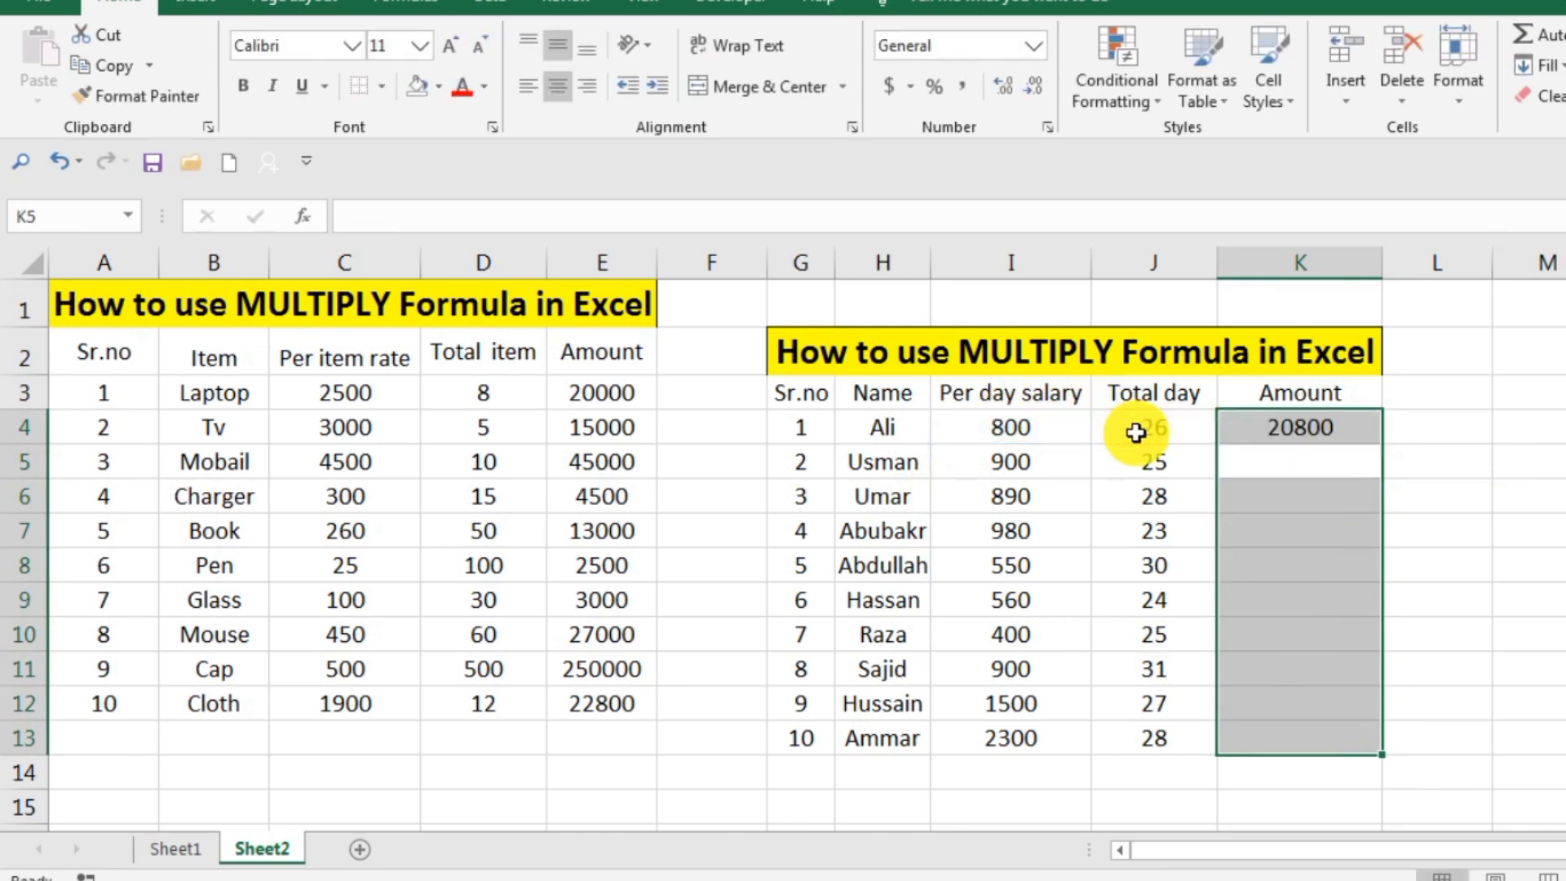
- Fill the amount formula from K4 down to K13 for all ten employees
left_click(1373, 427)
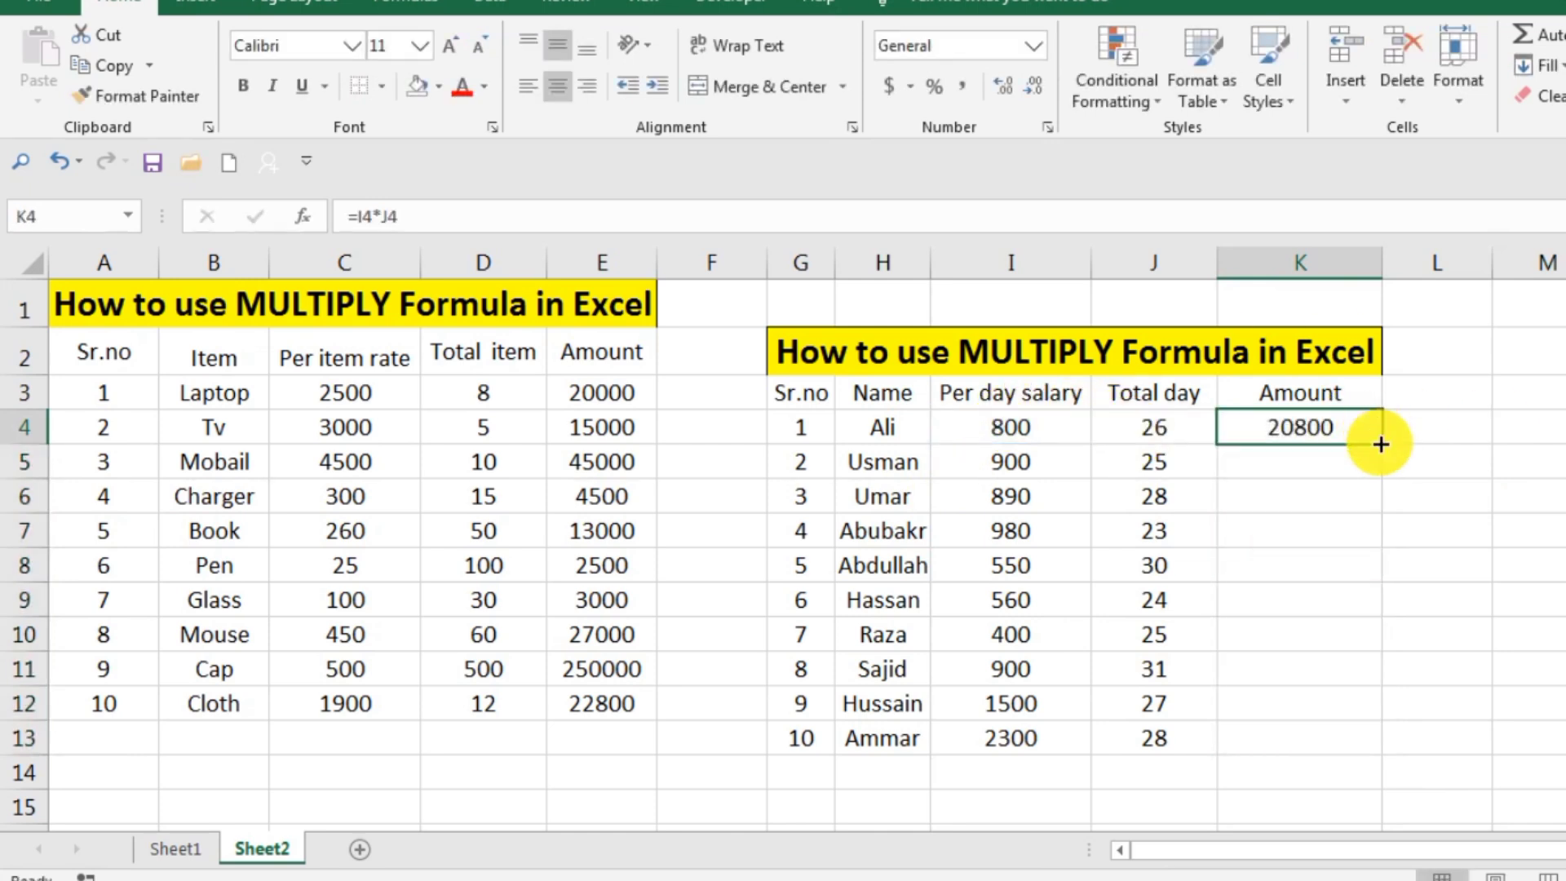
left_click_drag(1384, 444, 1338, 741)
left_click(1528, 530)
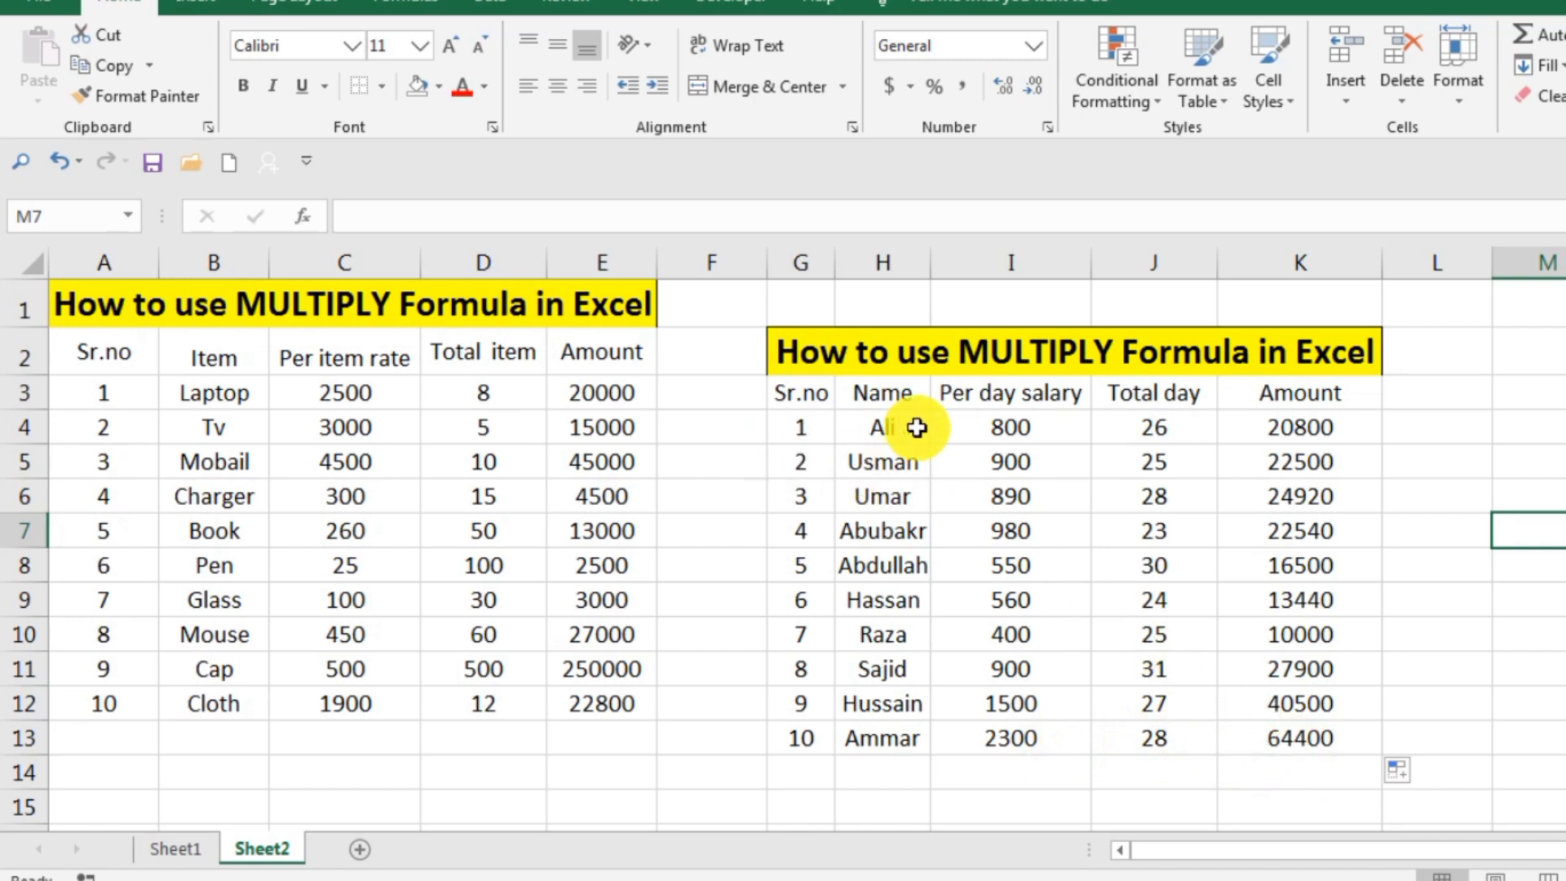
- Apply All Borders to the whole salary table in G2:K13, including its title
left_click_drag(964, 356, 986, 730)
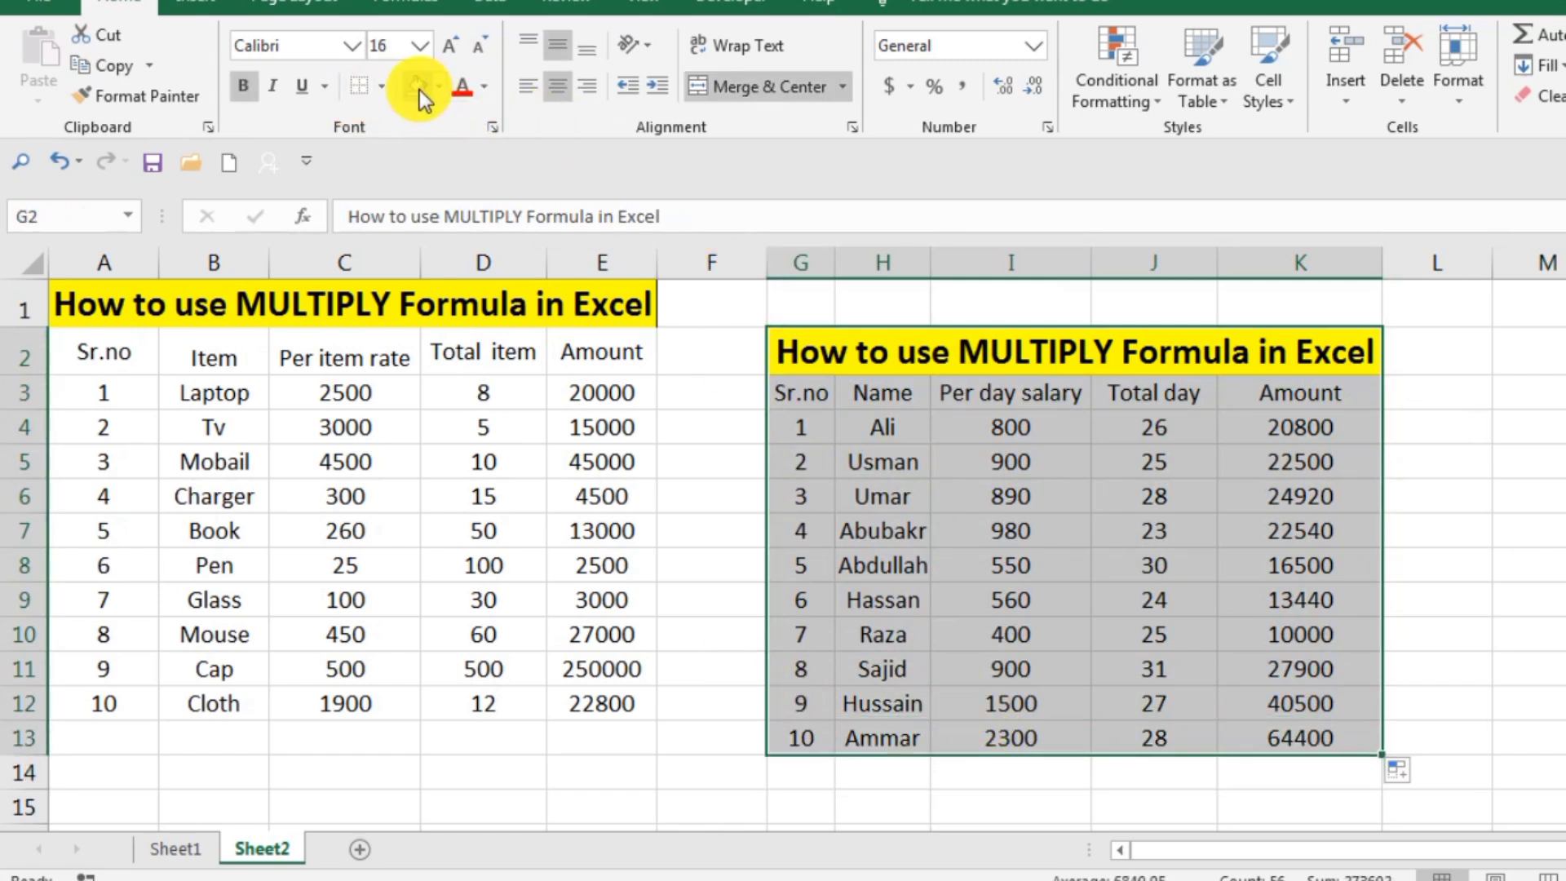
left_click(385, 86)
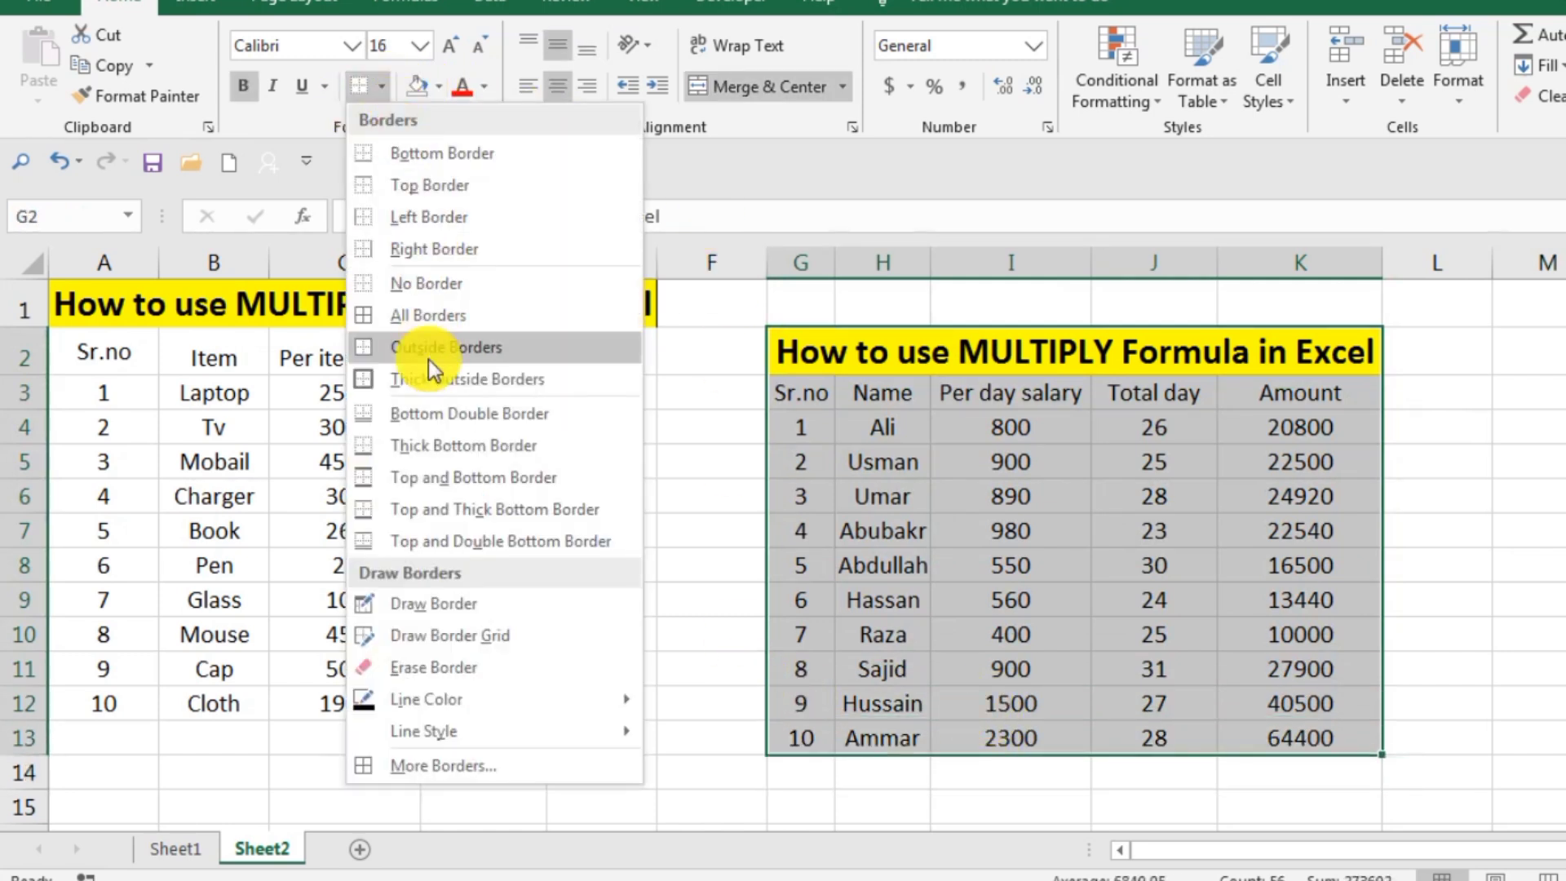
left_click(427, 316)
- Apply All Borders to the whole item table in A1:E12, including its title
left_click_drag(395, 301, 297, 707)
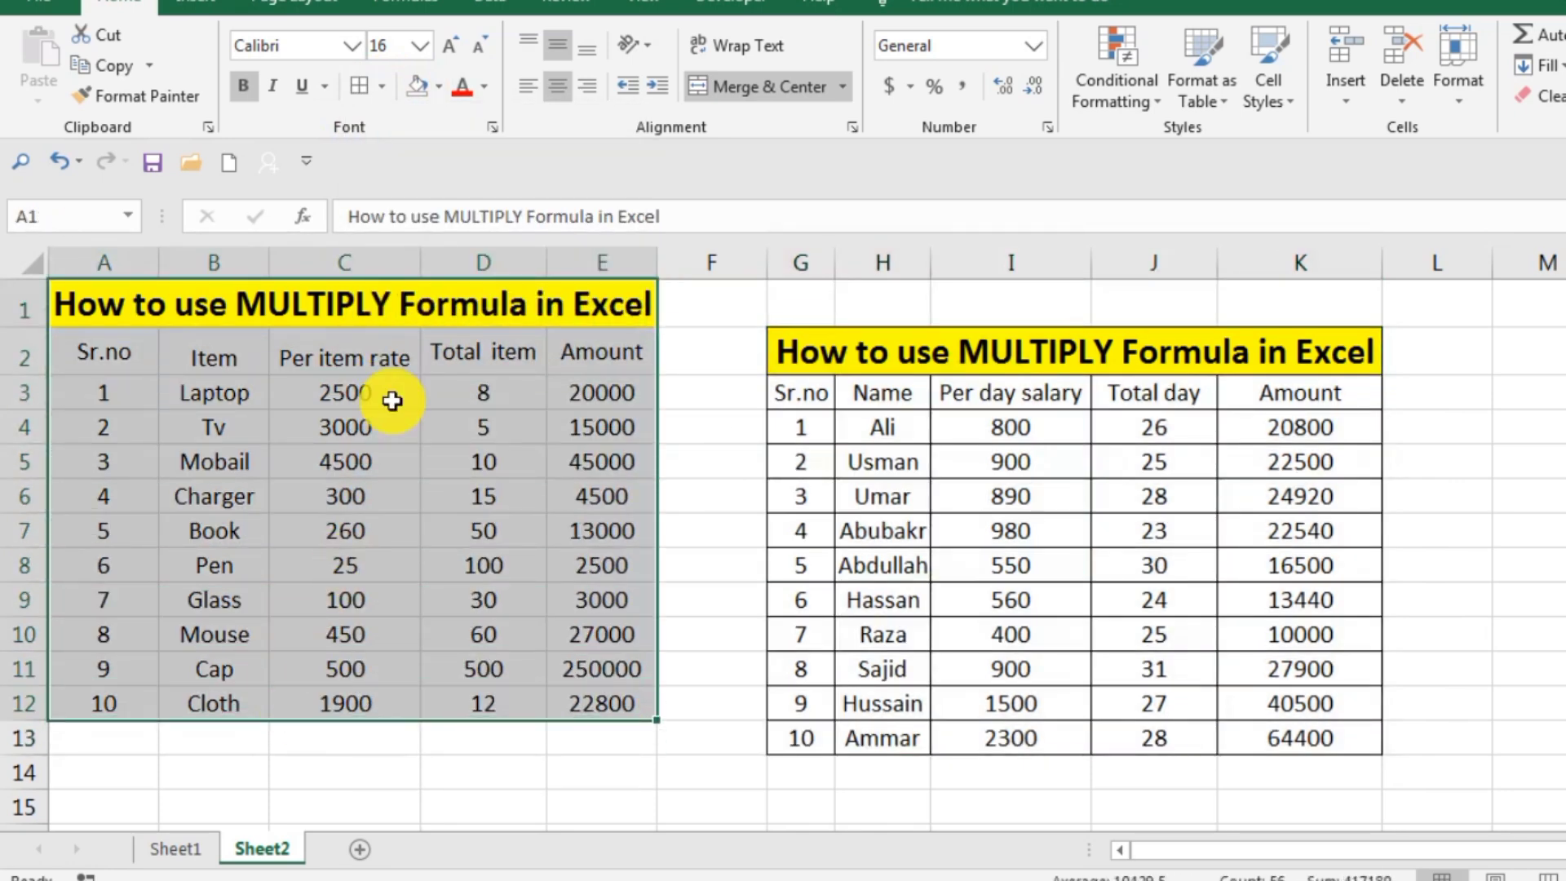
left_click(380, 87)
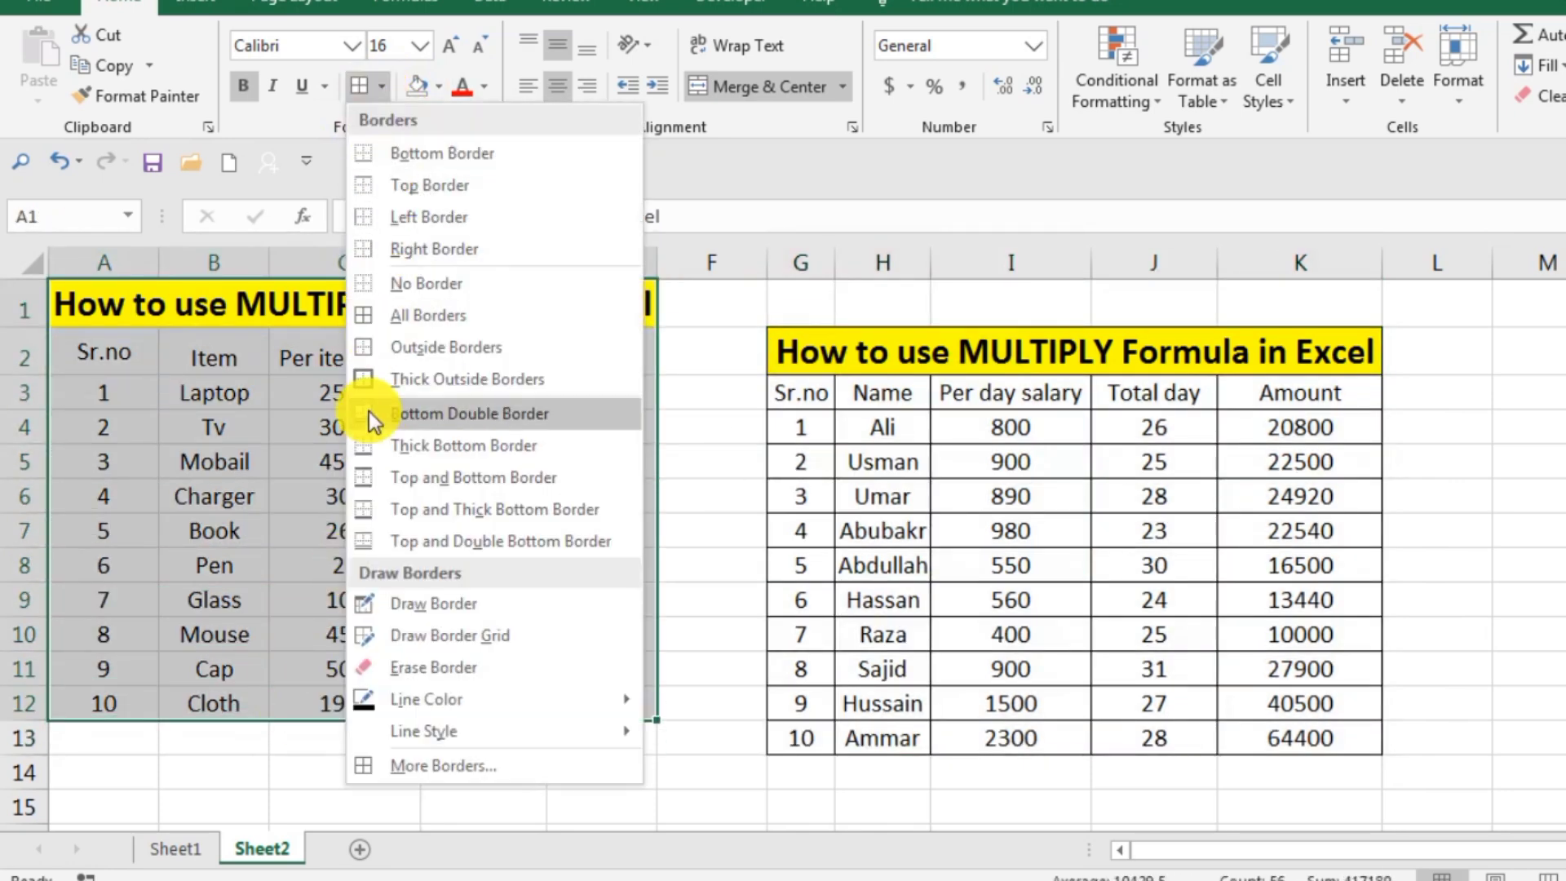
left_click(413, 313)
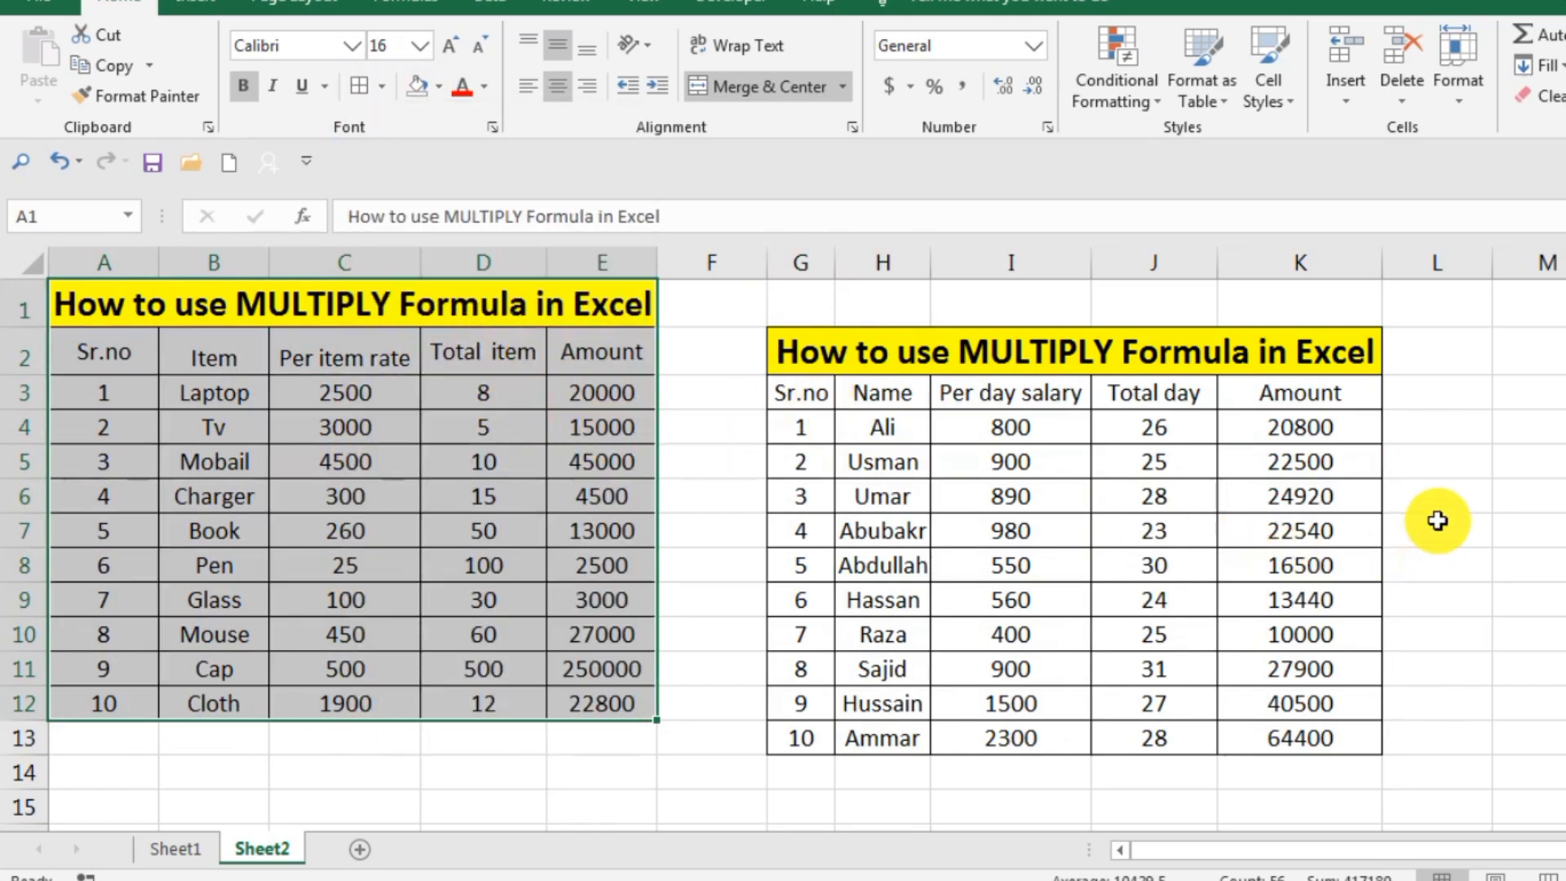